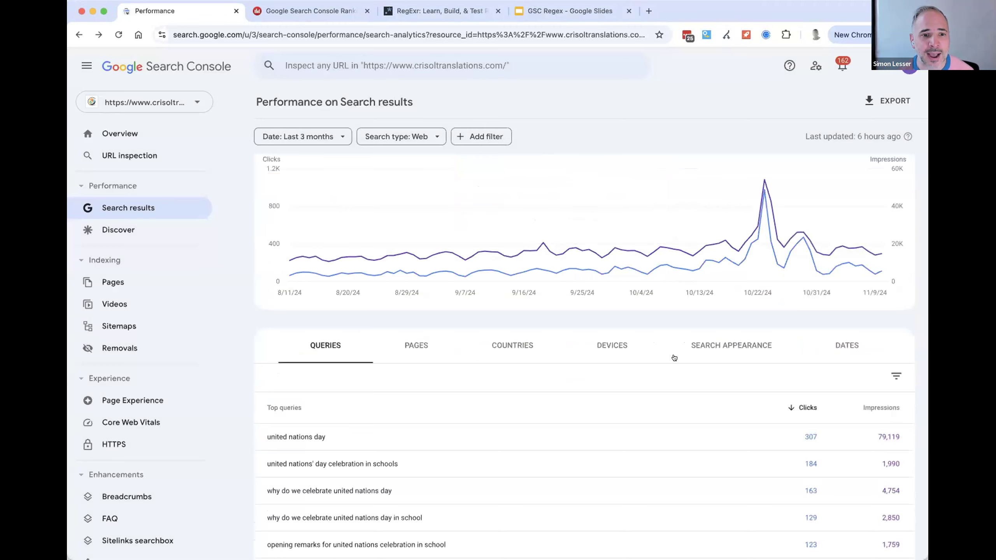
{"action": "scroll", "coordinate": [677, 362], "scroll_direction": "up", "scroll_amount": 3}
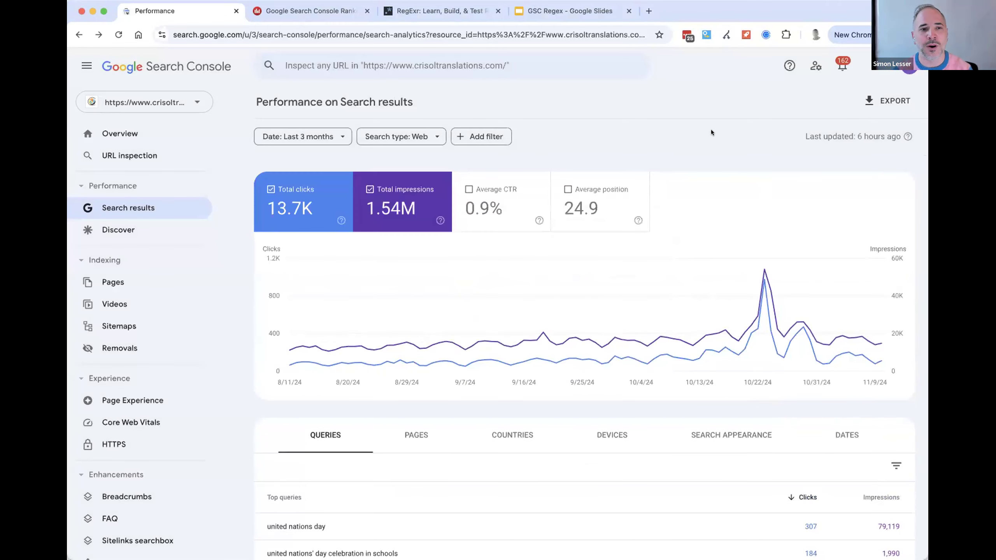
{"action": "scroll", "coordinate": [678, 170], "scroll_direction": "down", "scroll_amount": 5}
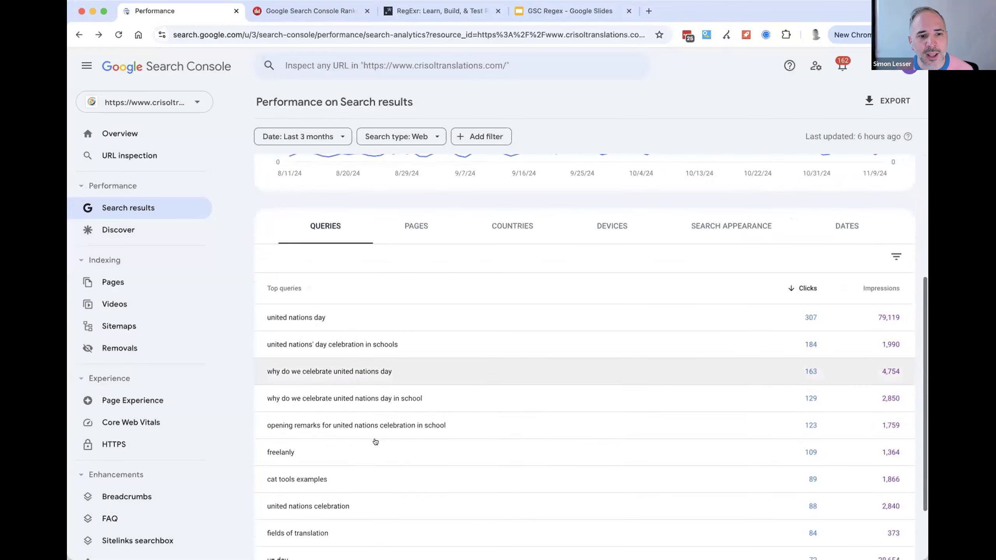
{"action": "scroll", "coordinate": [447, 356], "scroll_direction": "up", "scroll_amount": 5}
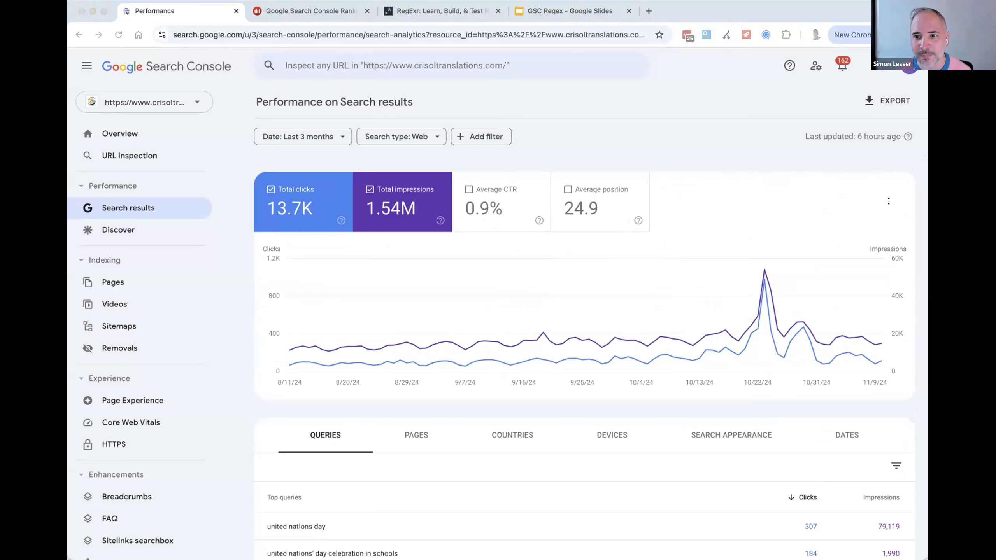
{"action": "left_click", "coordinate": [680, 189]}
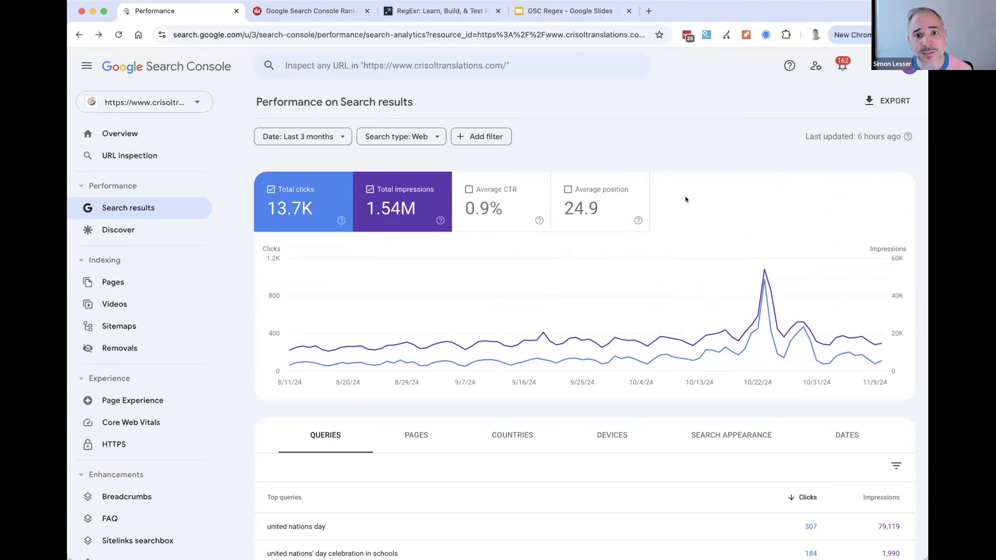
{"action": "scroll", "coordinate": [679, 365], "scroll_direction": "down", "scroll_amount": 6}
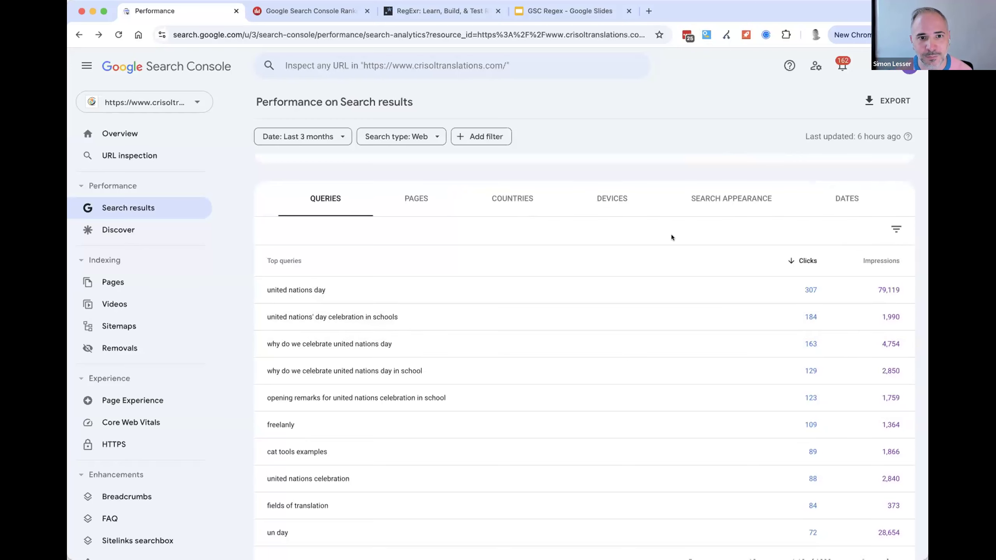
- Add average position and average CTR to the metrics shown in the performance report
{"action": "scroll", "coordinate": [526, 201], "scroll_direction": "up", "scroll_amount": 6}
{"action": "left_click", "coordinate": [583, 194]}
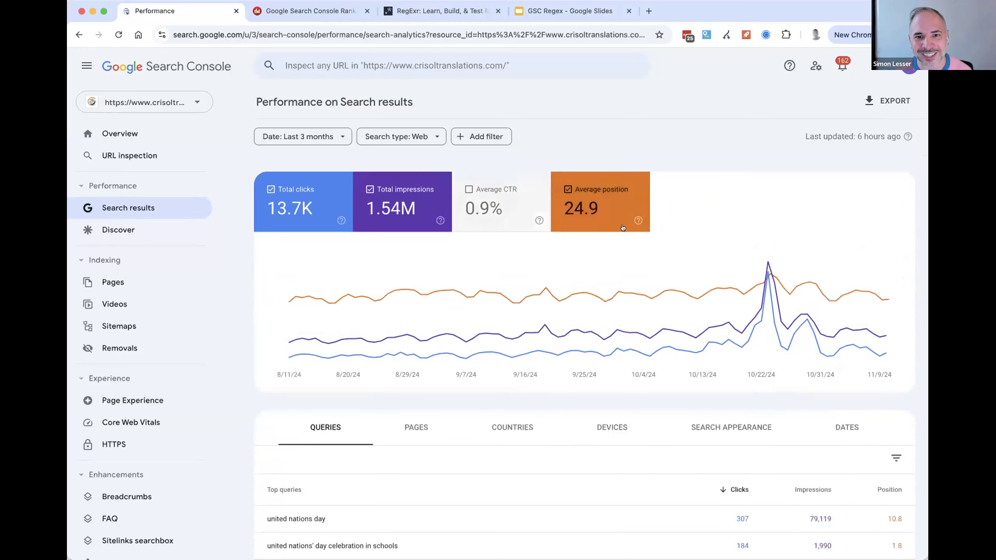
{"action": "left_click", "coordinate": [509, 195]}
- Sort the top queries by position, look through the list, and return to sorting by clicks
{"action": "scroll", "coordinate": [807, 378], "scroll_direction": "down", "scroll_amount": 3}
{"action": "left_click", "coordinate": [893, 367]}
{"action": "double_click", "coordinate": [890, 369]}
{"action": "scroll", "coordinate": [894, 412], "scroll_direction": "down", "scroll_amount": 3}
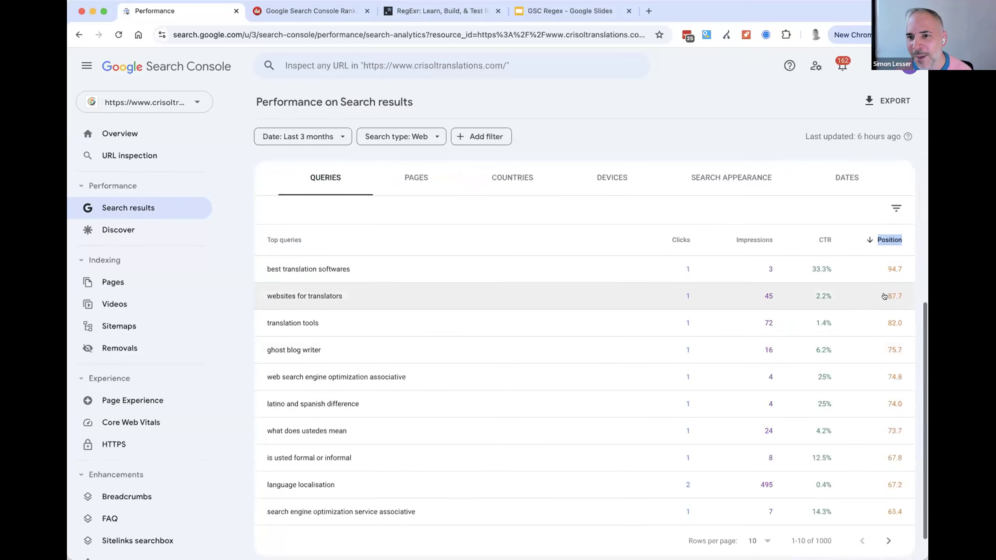
{"action": "scroll", "coordinate": [658, 272], "scroll_direction": "up", "scroll_amount": 5}
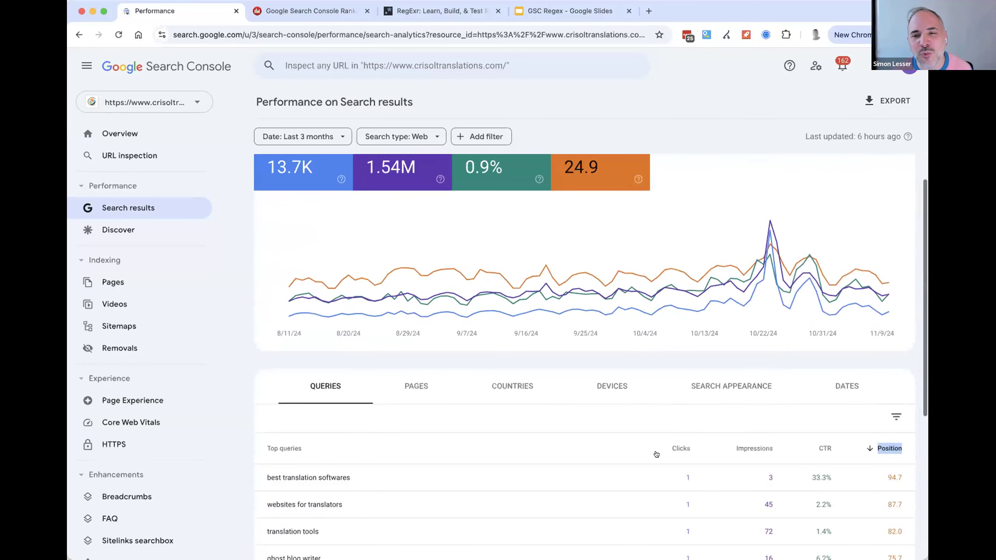
{"action": "left_click", "coordinate": [668, 448]}
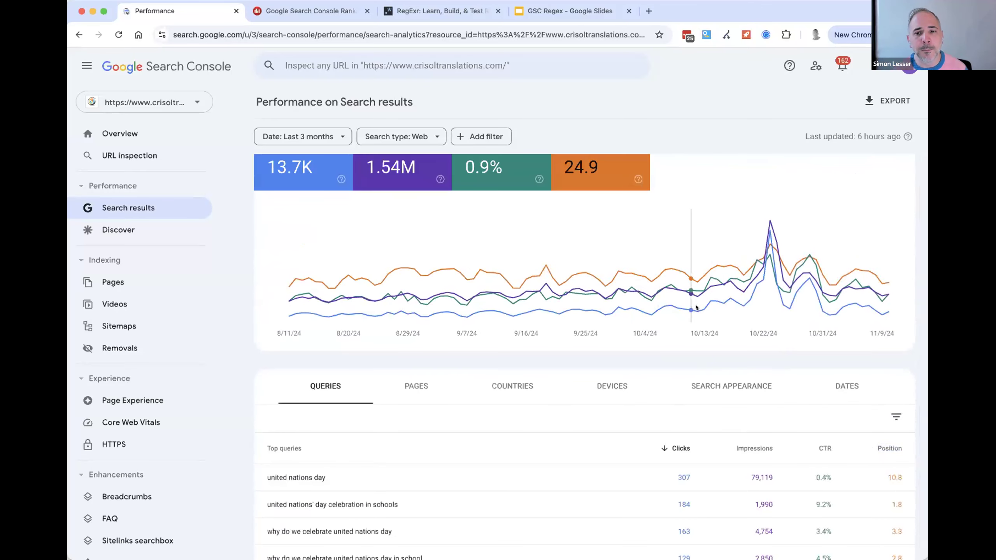
- Filter queries with a custom matching regex of question words, starting ^(who|what|where|when|why|how and ending doesn't|wouldn't)\b
{"action": "scroll", "coordinate": [723, 415], "scroll_direction": "up", "scroll_amount": 1}
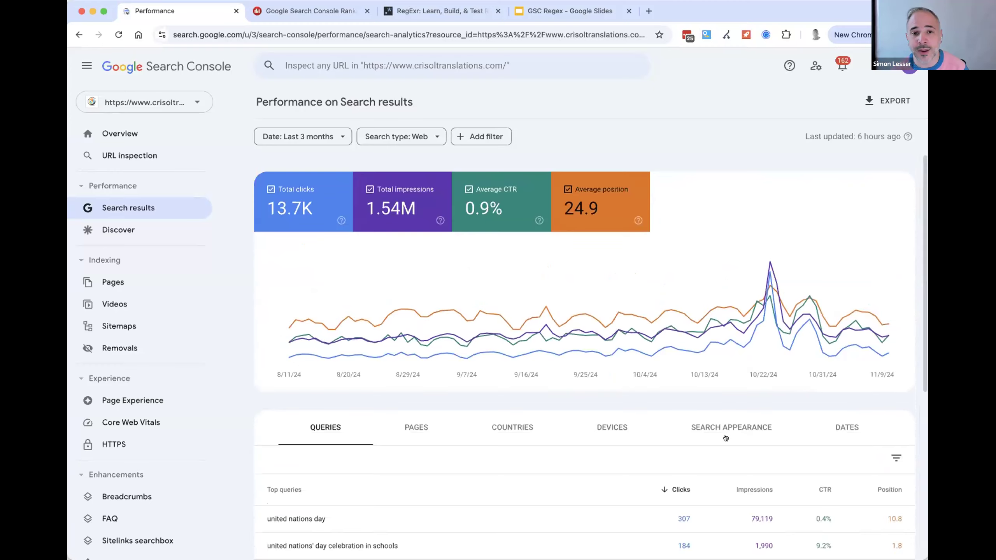
{"action": "scroll", "coordinate": [726, 437], "scroll_direction": "down", "scroll_amount": 2}
{"action": "scroll", "coordinate": [453, 422], "scroll_direction": "up", "scroll_amount": 2}
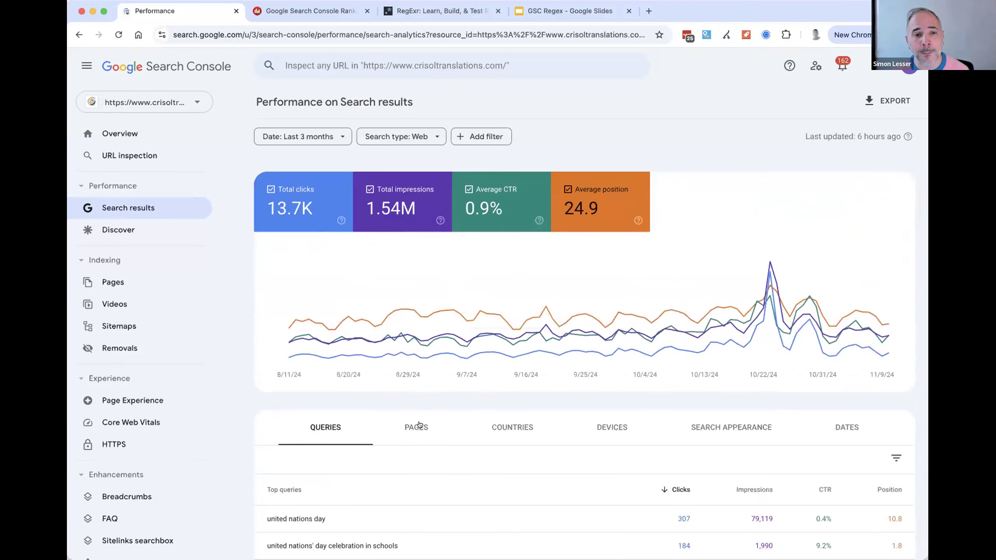
{"action": "left_click", "coordinate": [483, 138]}
{"action": "left_click", "coordinate": [500, 167]}
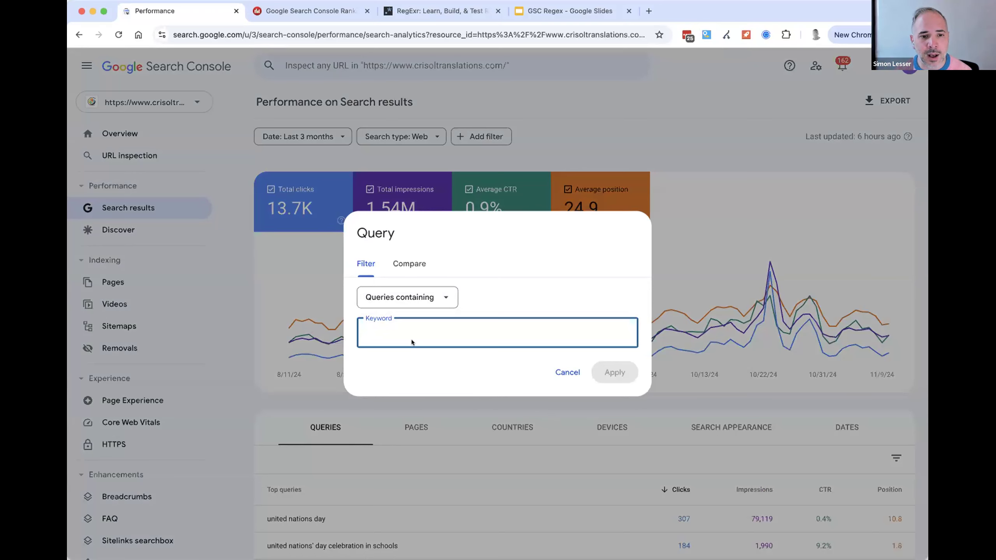
{"action": "left_click", "coordinate": [433, 306]}
{"action": "left_click", "coordinate": [400, 376]}
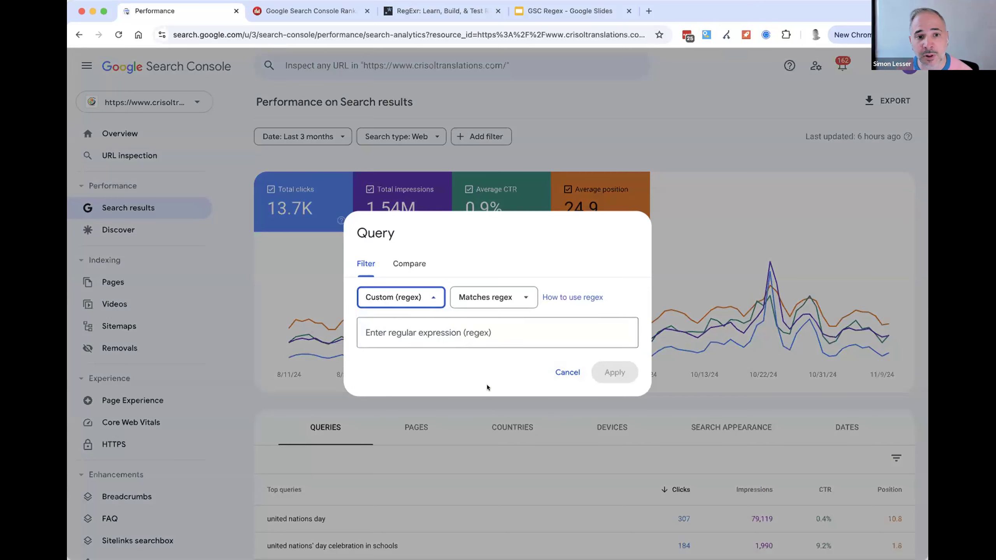
{"action": "left_click", "coordinate": [490, 335]}
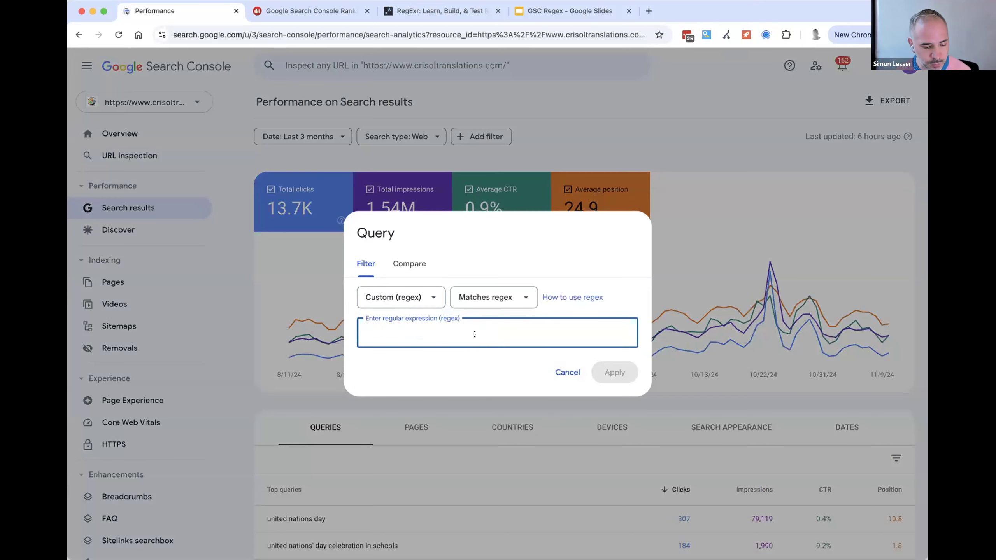
{"action": "key", "text": "super+v"}
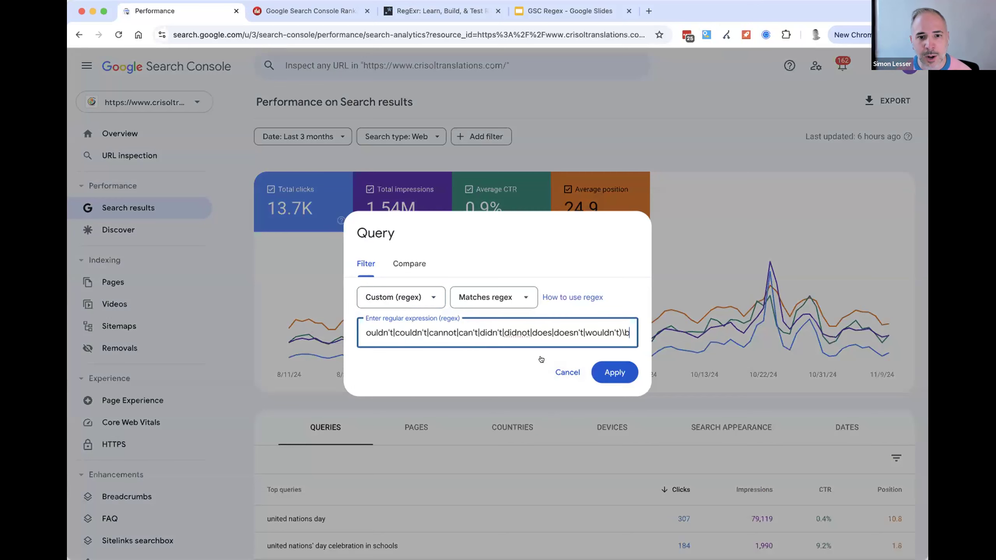
{"action": "left_click", "coordinate": [615, 373]}
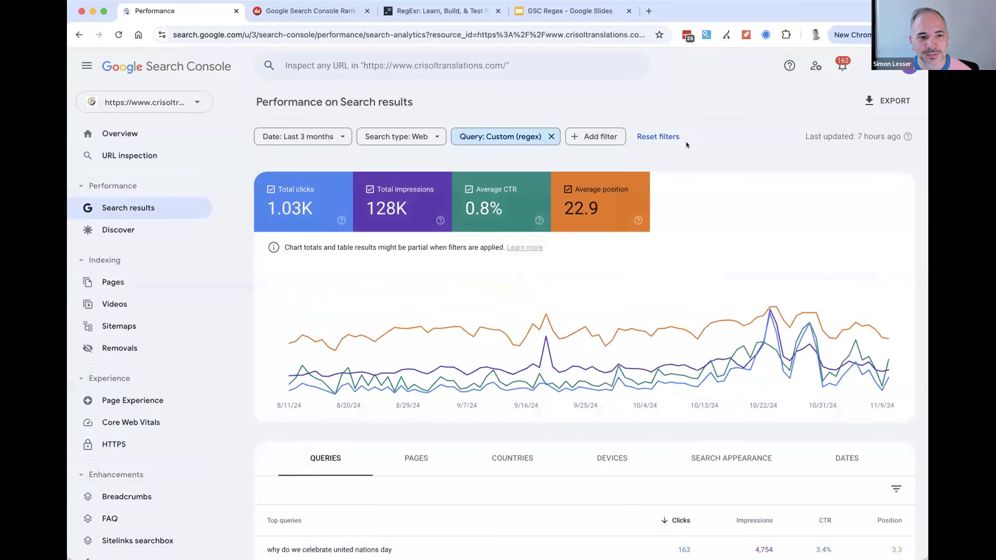
- Page through the filtered top queries and examine the question queries' clicks, impressions, CTR and positions
{"action": "scroll", "coordinate": [685, 218], "scroll_direction": "down", "scroll_amount": 6}
{"action": "scroll", "coordinate": [382, 291], "scroll_direction": "down", "scroll_amount": 1}
{"action": "left_click", "coordinate": [887, 508]}
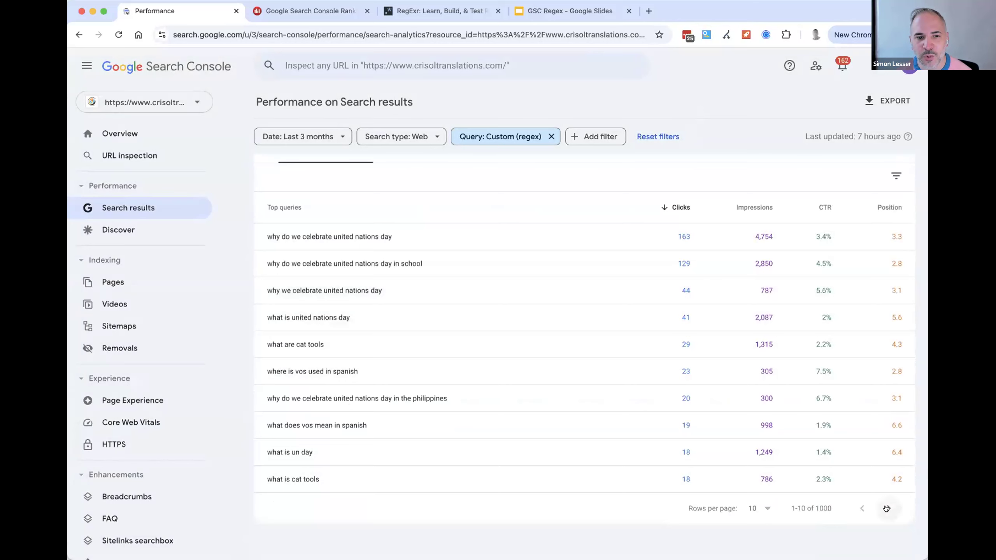
{"action": "left_click", "coordinate": [887, 508]}
{"action": "left_click", "coordinate": [887, 507]}
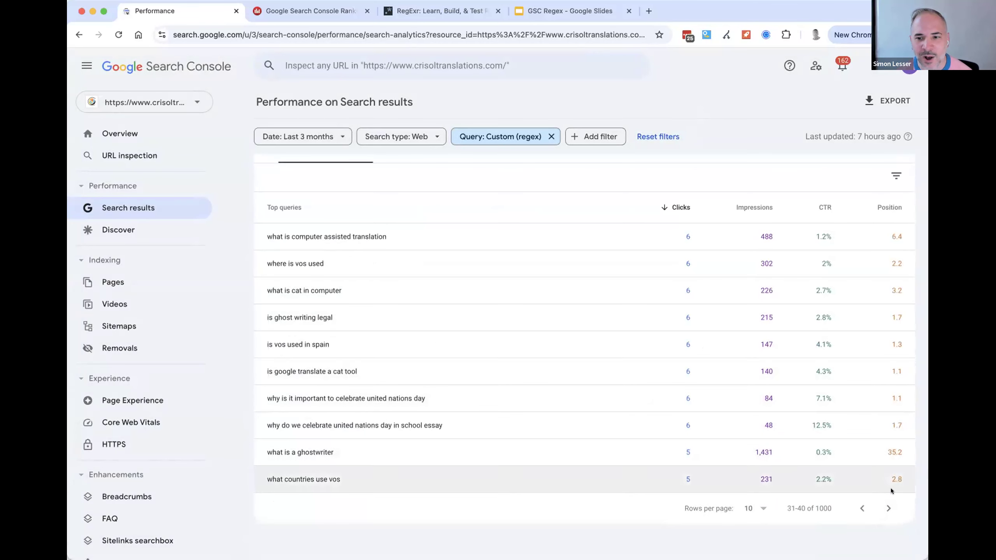
{"action": "left_click", "coordinate": [888, 507]}
{"action": "left_click", "coordinate": [889, 507]}
{"action": "scroll", "coordinate": [611, 438], "scroll_direction": "up", "scroll_amount": 5}
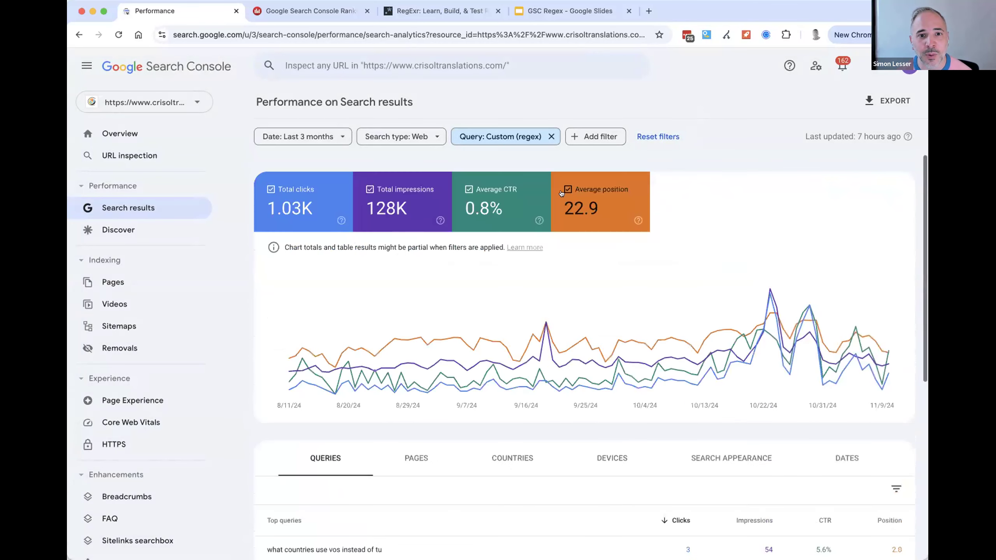
- Open the custom regex query filter and inspect its full expression
{"action": "left_click", "coordinate": [503, 140]}
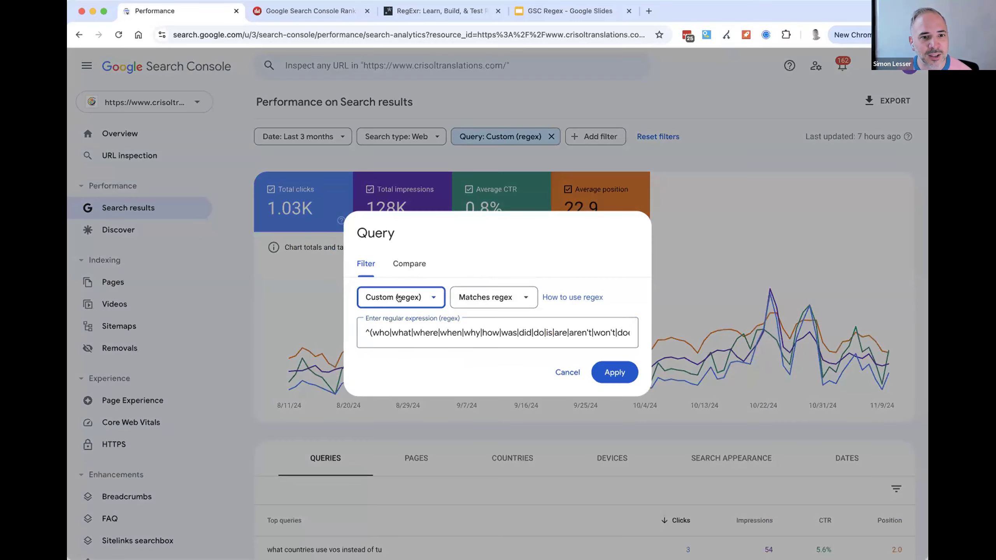
{"action": "left_click", "coordinate": [518, 251]}
{"action": "left_click_drag", "start_coordinate": [474, 331], "coordinate": [635, 339]}
{"action": "left_click", "coordinate": [550, 333]}
- Switch to RegExr and replace its expression with the copied question-words regex
{"action": "left_click", "coordinate": [529, 14]}
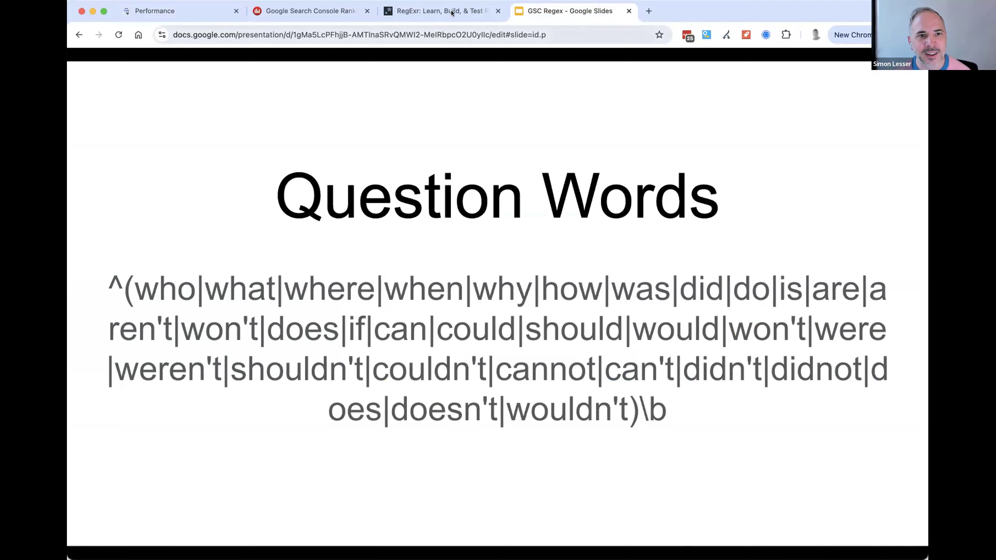
{"action": "key", "text": "ctrl+shift+Tab"}
{"action": "left_click", "coordinate": [387, 178]}
{"action": "key", "text": "super+a"}
{"action": "key", "text": "super+v"}
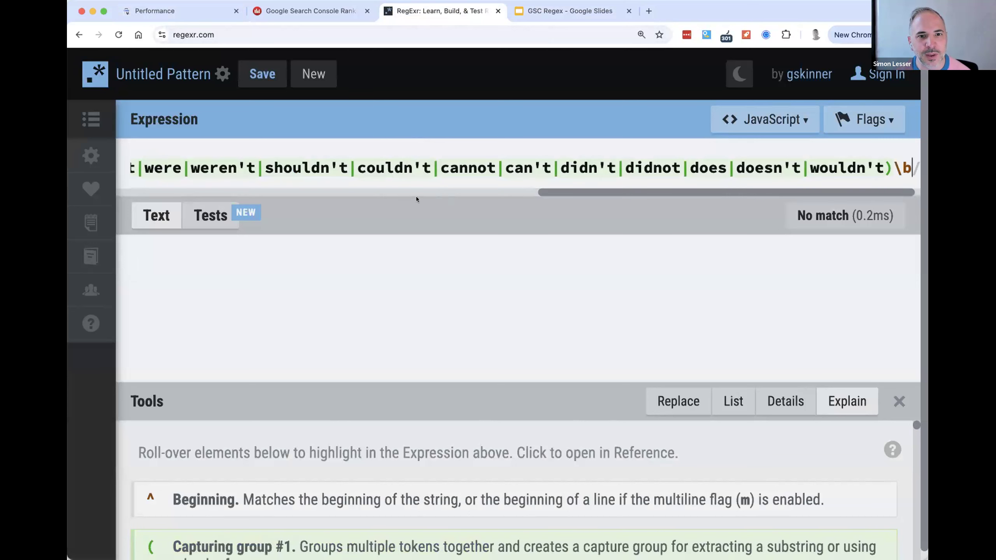
- Examine the regex from the opening anchor through the alternated question words to the closing word boundary
{"action": "left_click", "coordinate": [416, 196]}
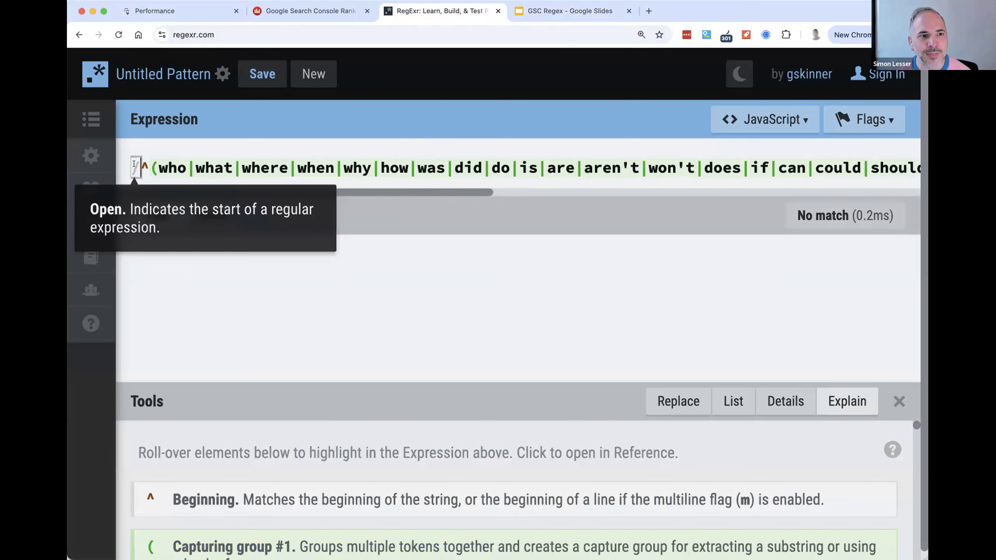
{"action": "mouse_move", "coordinate": [142, 165]}
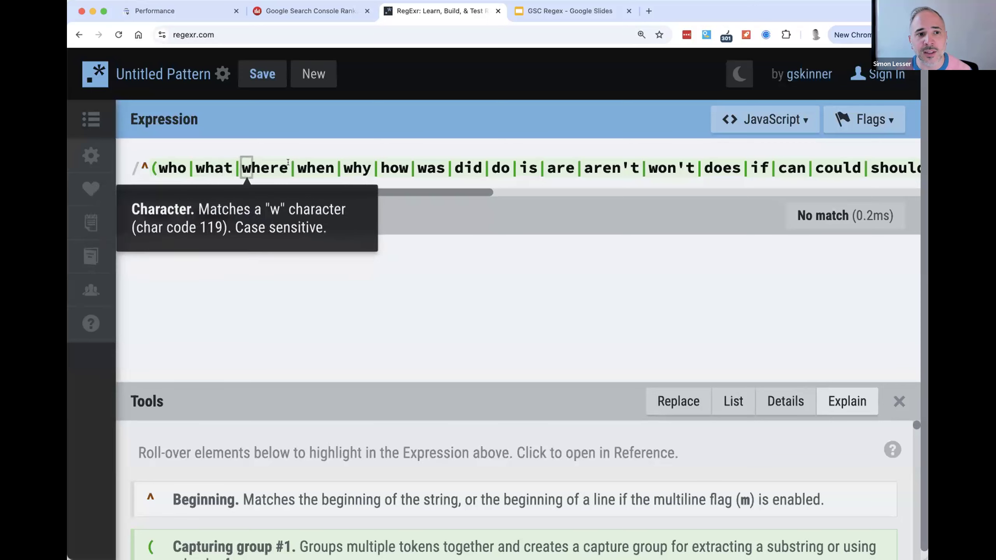
{"action": "mouse_move", "coordinate": [292, 165]}
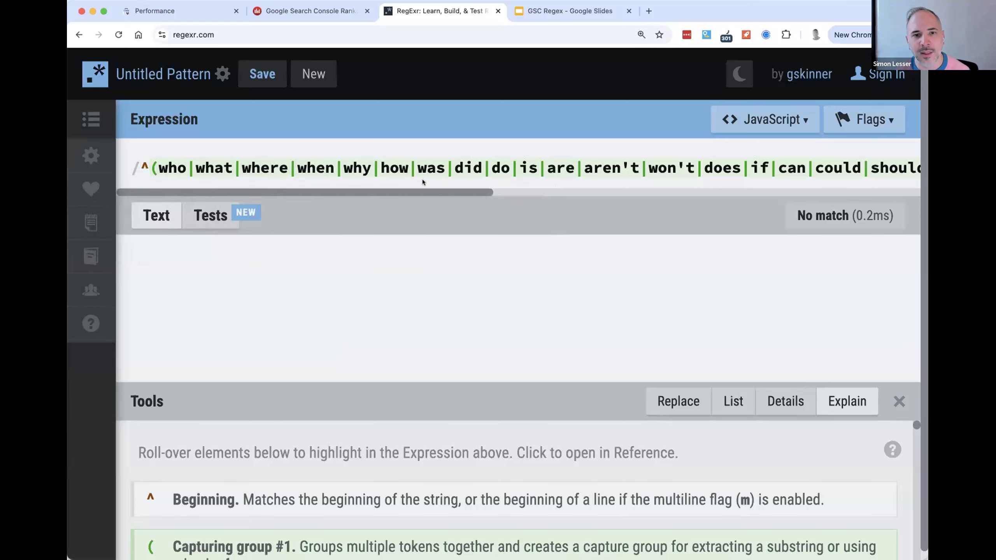
{"action": "scroll", "coordinate": [422, 180], "scroll_direction": "right", "scroll_amount": 10}
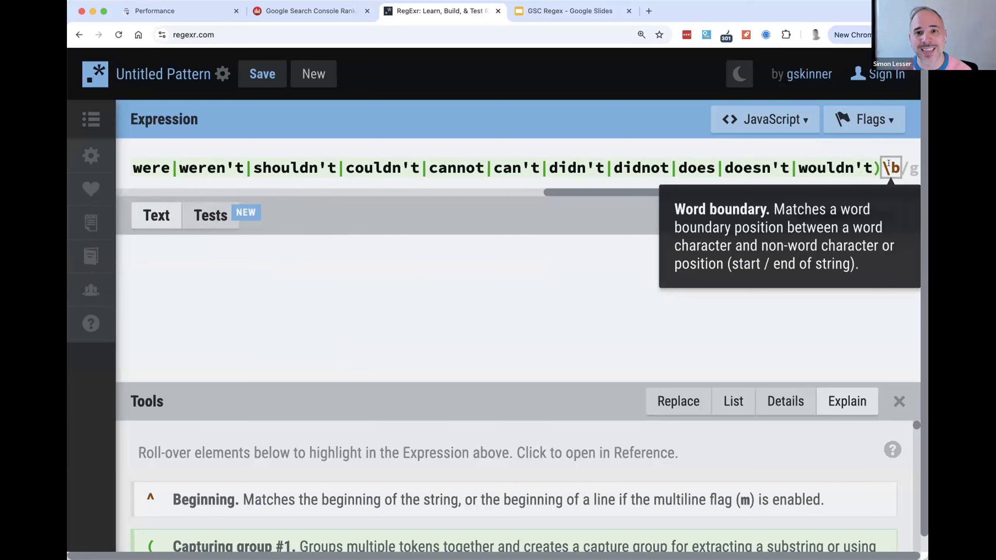
{"action": "scroll", "coordinate": [353, 177], "scroll_direction": "left", "scroll_amount": 10}
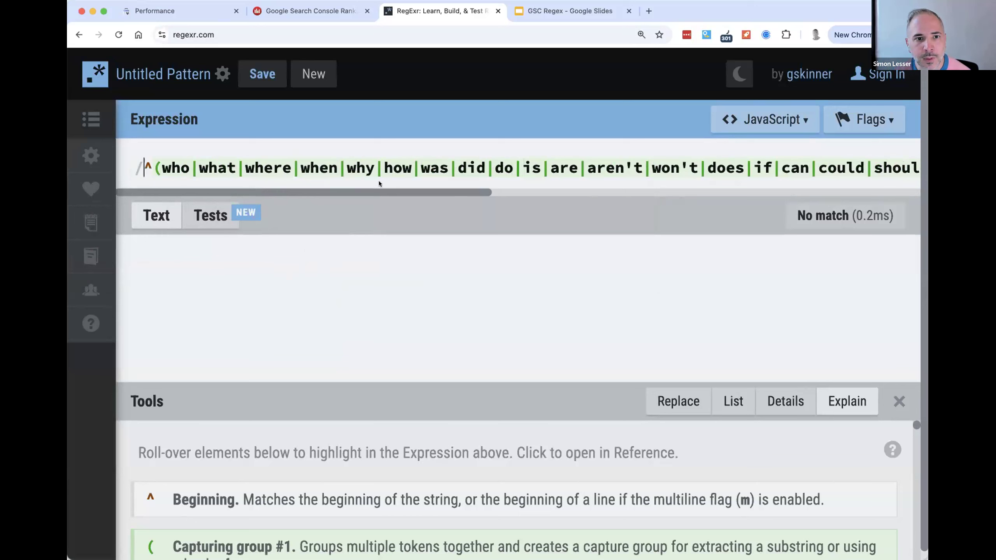
{"action": "mouse_move", "coordinate": [360, 166]}
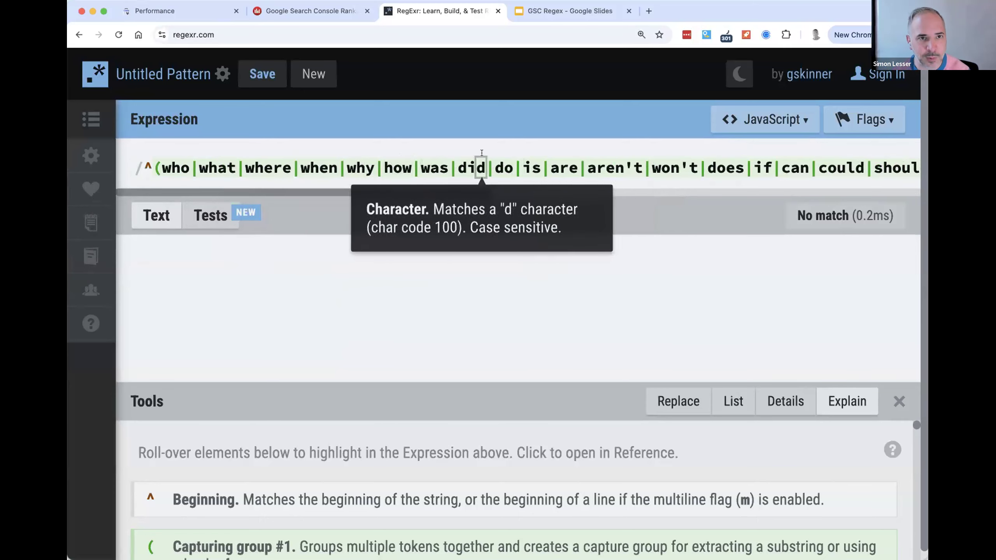
- Return to Search Console, check the Question Words slide, and close the query filter dialog without changes
{"action": "left_click", "coordinate": [154, 11]}
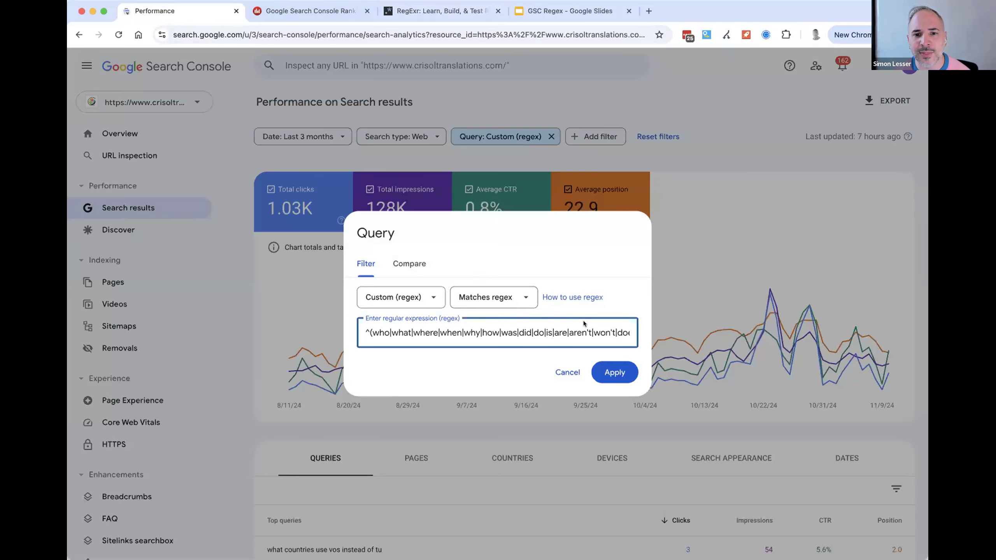
{"action": "left_click", "coordinate": [540, 11]}
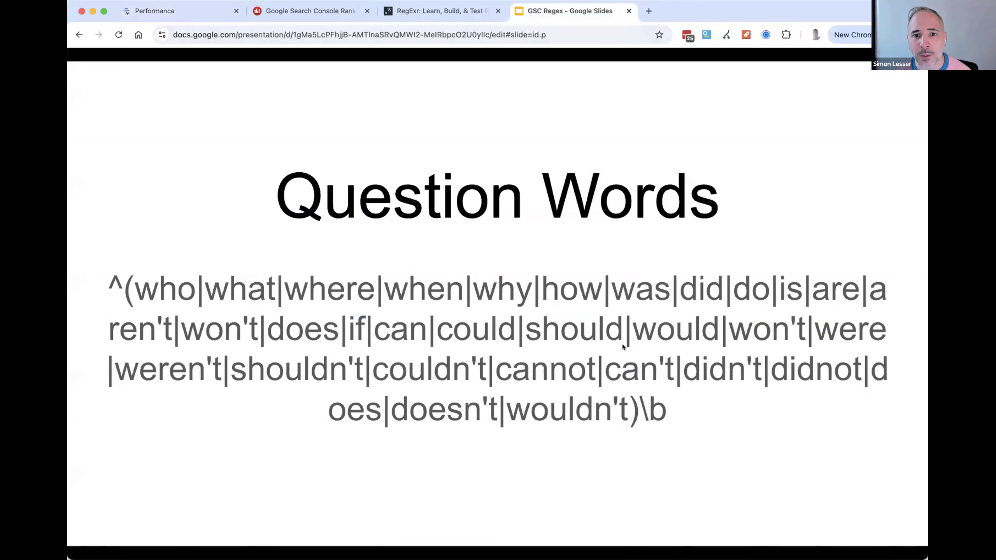
{"action": "left_click", "coordinate": [185, 11]}
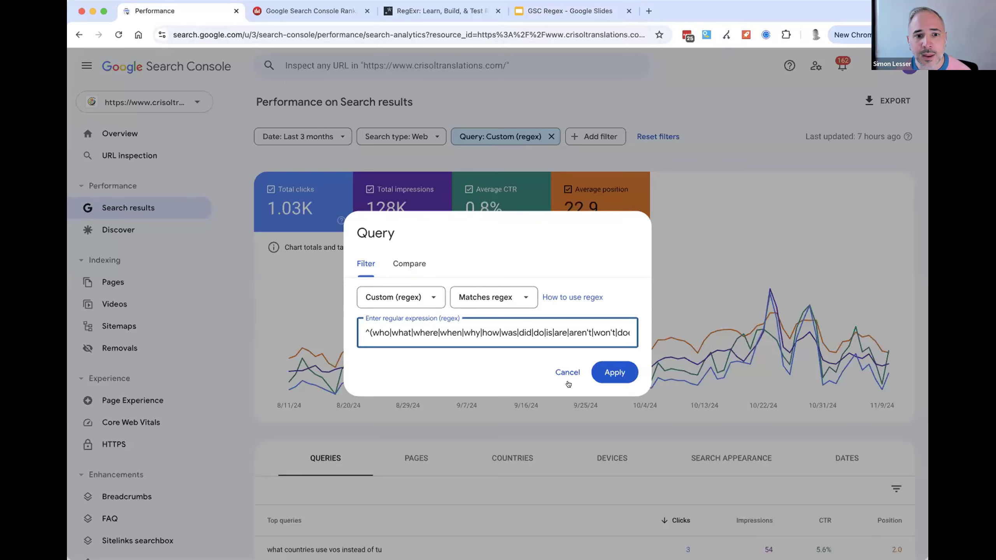
{"action": "left_click", "coordinate": [705, 320]}
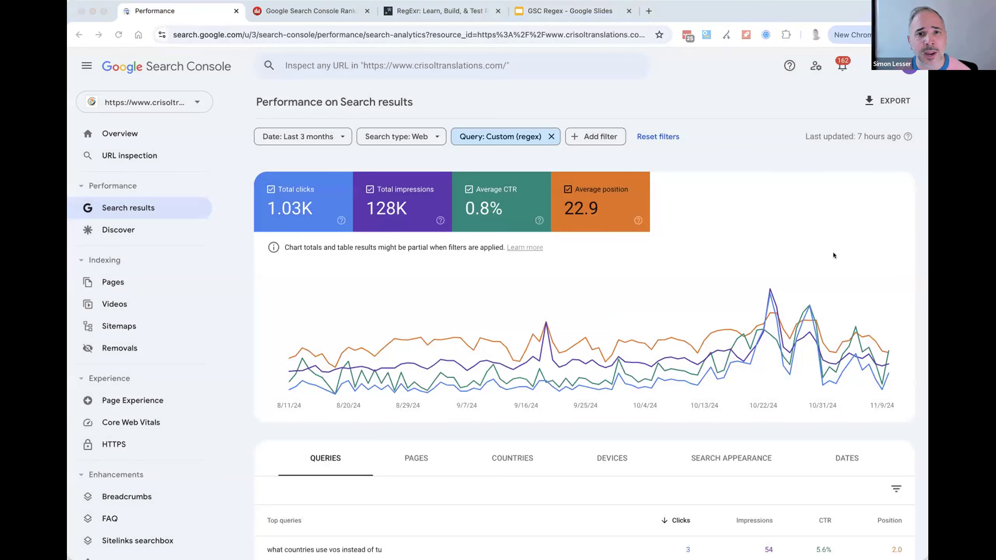
- In RegExr, replace the expression with the Spanish question-words regex ^(quién|dónde|qué|por qué|cómo|cuál|cuándo|cuánto|cuántos)\b
{"action": "left_click", "coordinate": [455, 15]}
{"action": "key", "text": "ctrl+a"}
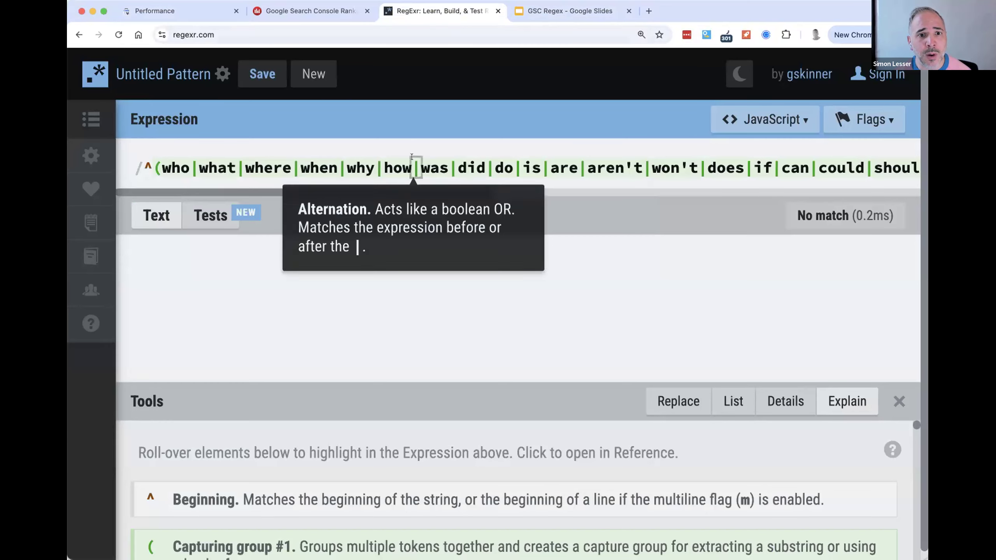
{"action": "type", "text": "^(quién|dónde|qué|por qué|cómo|cuál|cuándo|cuánto|cuántos)\\b"}
{"action": "left_click", "coordinate": [345, 246]}
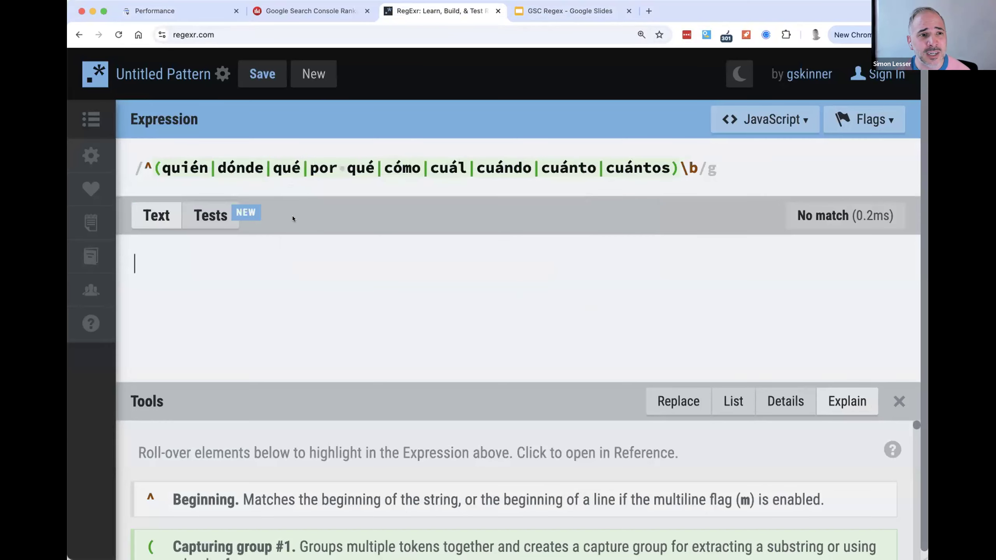
- Examine the individual question words quién and dónde in the Spanish regex
{"action": "left_click_drag", "start_coordinate": [159, 165], "coordinate": [213, 168]}
{"action": "double_click", "coordinate": [231, 168]}
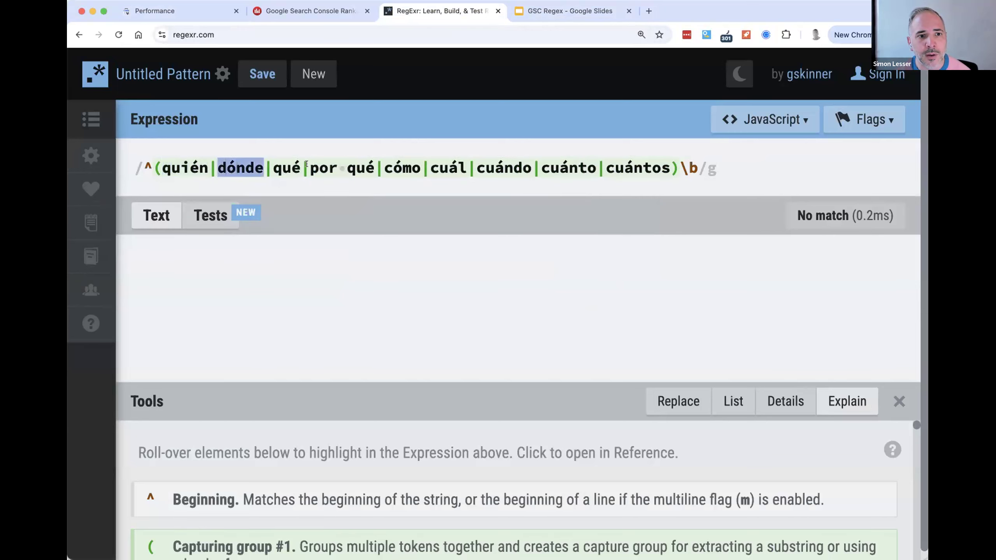
{"action": "left_click", "coordinate": [632, 314]}
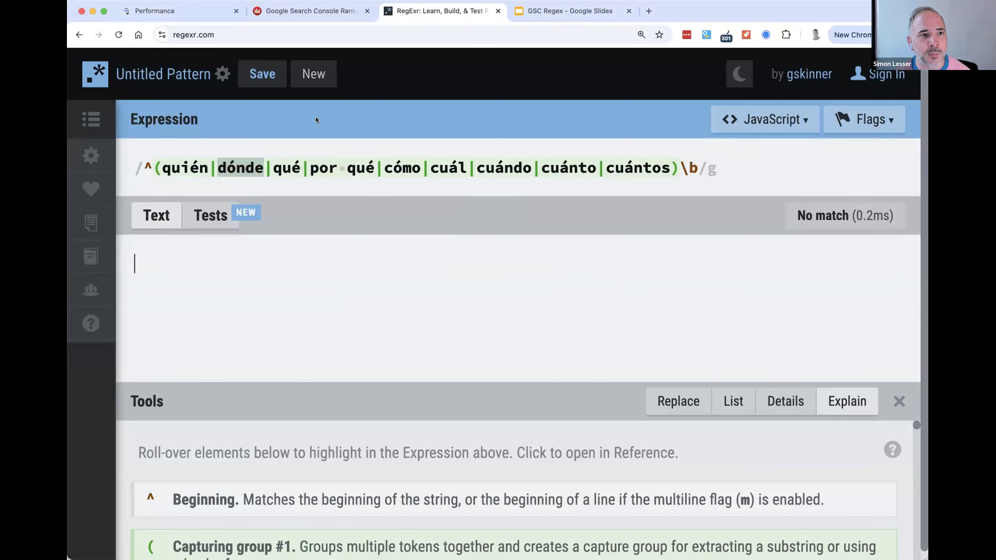
- Switch to Search Console and replace the query filter's regex with ^(quién|dónde|qué|por qué|cómo|cuál|cuándo|cuánto|cuántos)\b, then apply it
{"action": "left_click", "coordinate": [202, 16]}
{"action": "left_click", "coordinate": [506, 136]}
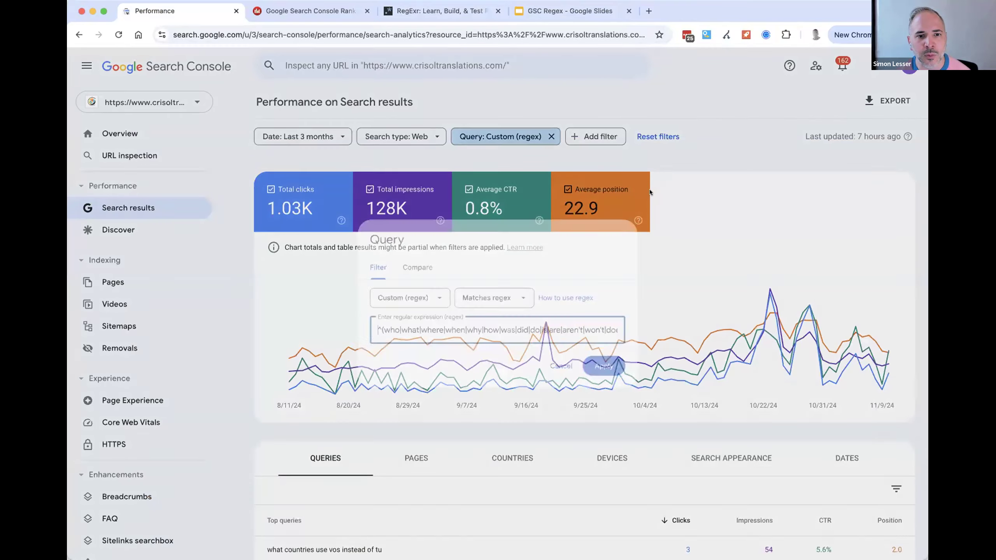
{"action": "key", "text": "super+a"}
{"action": "key", "text": "super+v"}
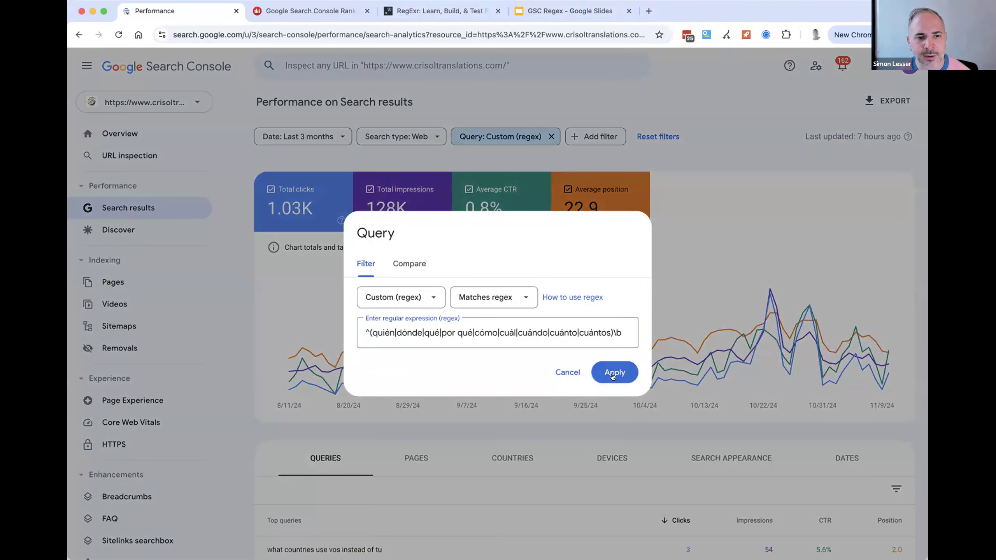
{"action": "left_click", "coordinate": [611, 372]}
- Review the Spanish question queries in the performance report and remove the custom regex query filter
{"action": "scroll", "coordinate": [696, 274], "scroll_direction": "down", "scroll_amount": 5}
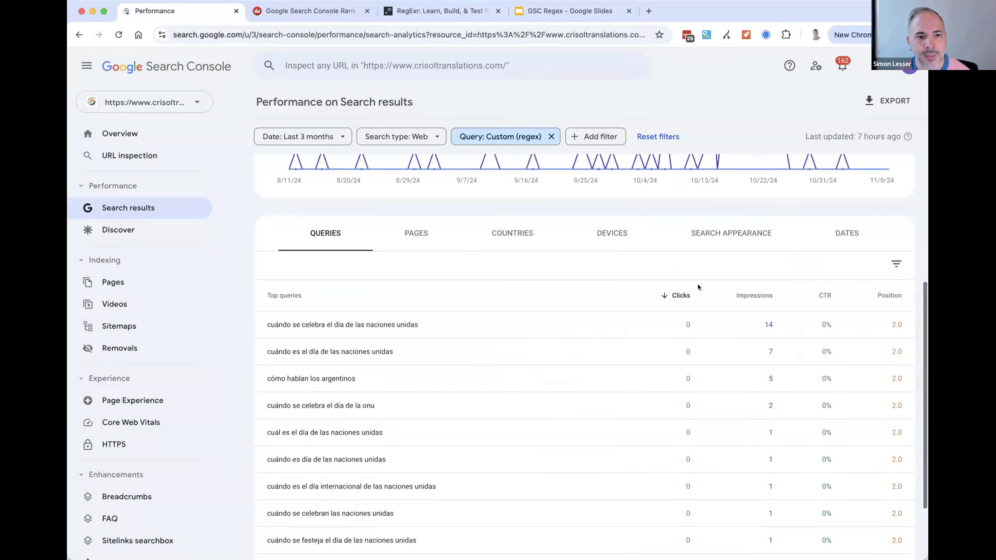
{"action": "scroll", "coordinate": [358, 388], "scroll_direction": "down", "scroll_amount": 3}
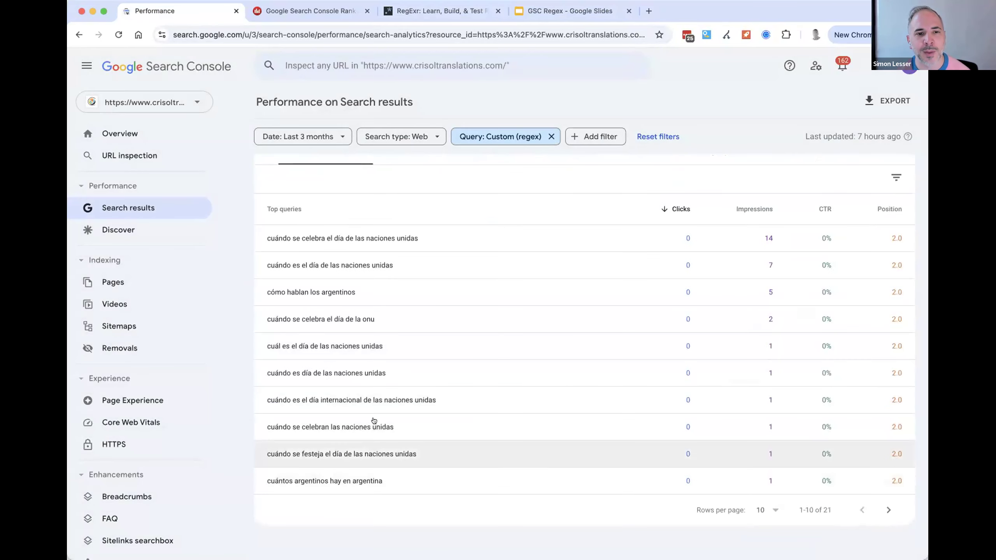
{"action": "scroll", "coordinate": [374, 325], "scroll_direction": "up", "scroll_amount": 10}
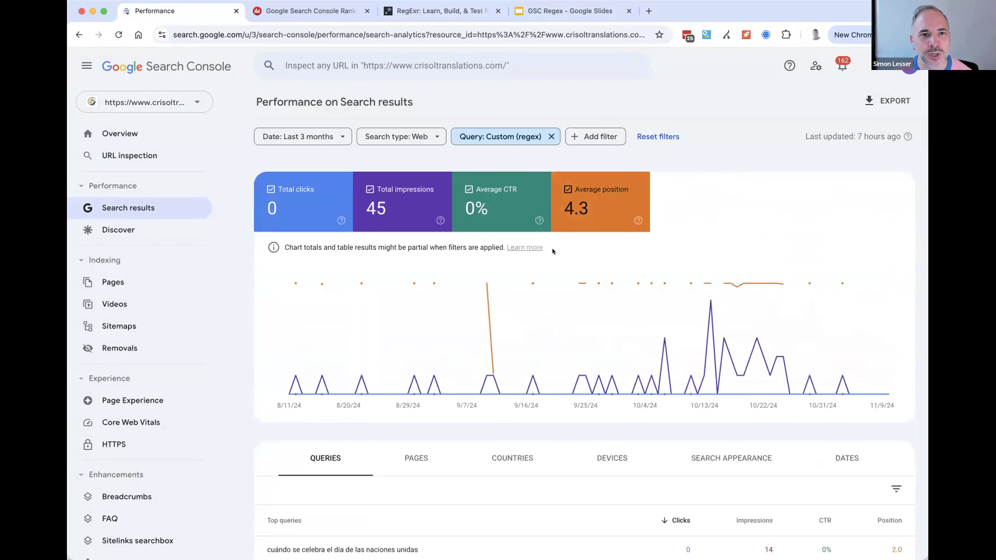
{"action": "left_click", "coordinate": [551, 136]}
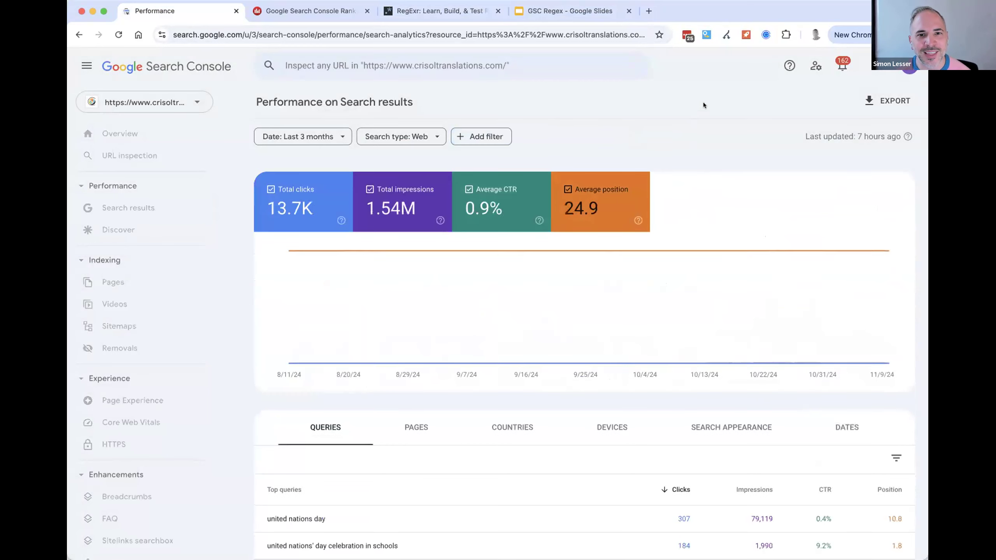
- Switch to Dragon Metrics and look over the Google Search Console Ranking overview for the most recent 16 months
{"action": "left_click", "coordinate": [310, 11]}
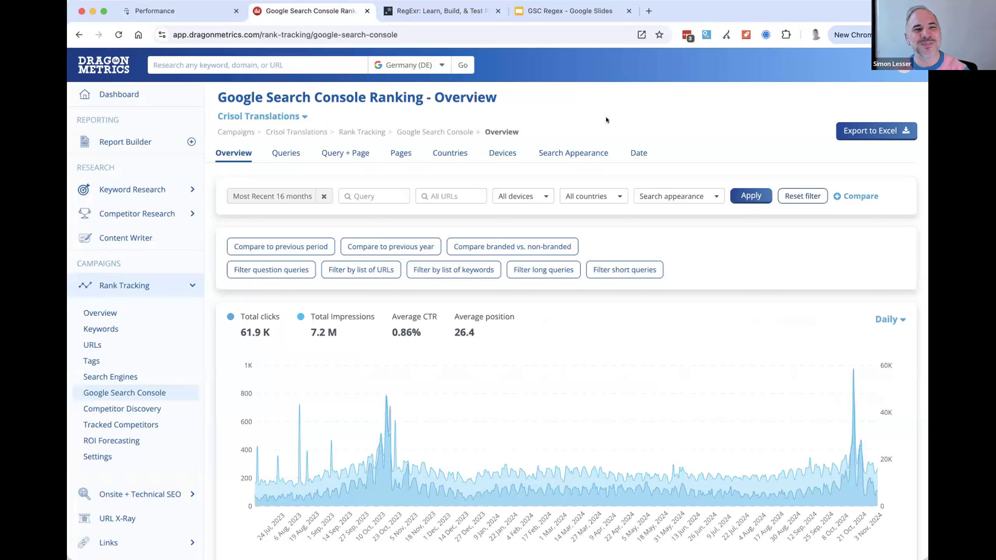
{"action": "scroll", "coordinate": [746, 366], "scroll_direction": "down", "scroll_amount": 1}
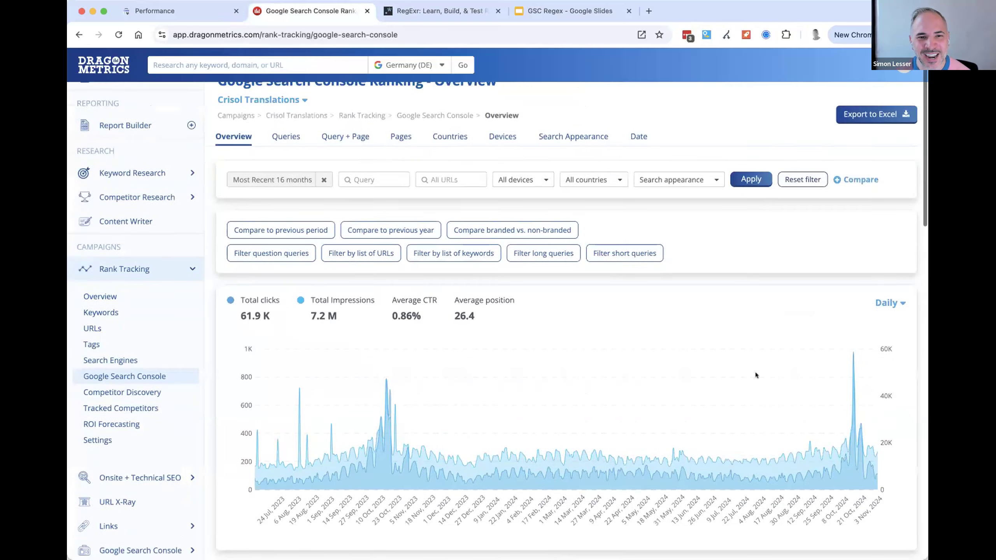
{"action": "scroll", "coordinate": [549, 386], "scroll_direction": "down", "scroll_amount": 5}
{"action": "scroll", "coordinate": [471, 400], "scroll_direction": "up", "scroll_amount": 6}
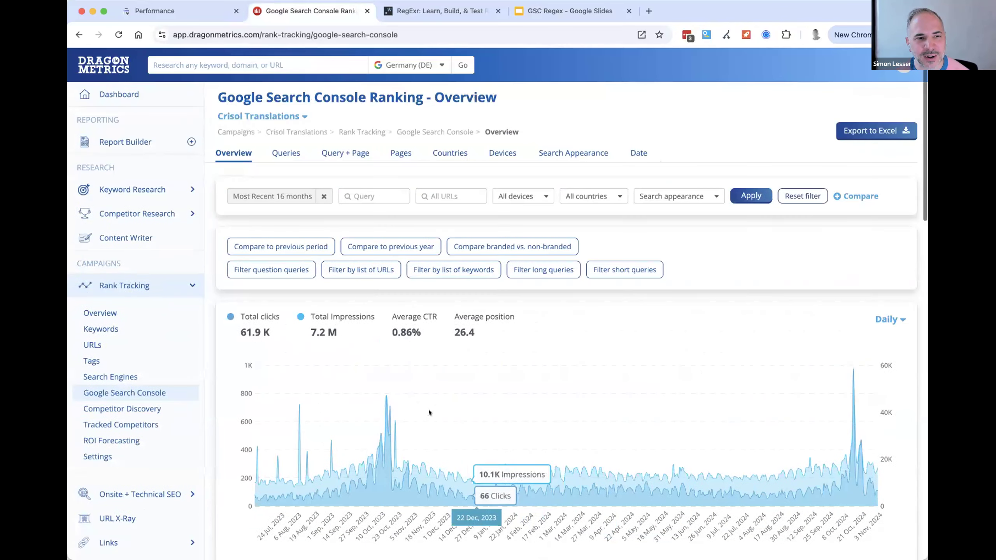
- Open the Google Search Console Ranking Queries report and check the total number of queries
{"action": "left_click", "coordinate": [286, 153]}
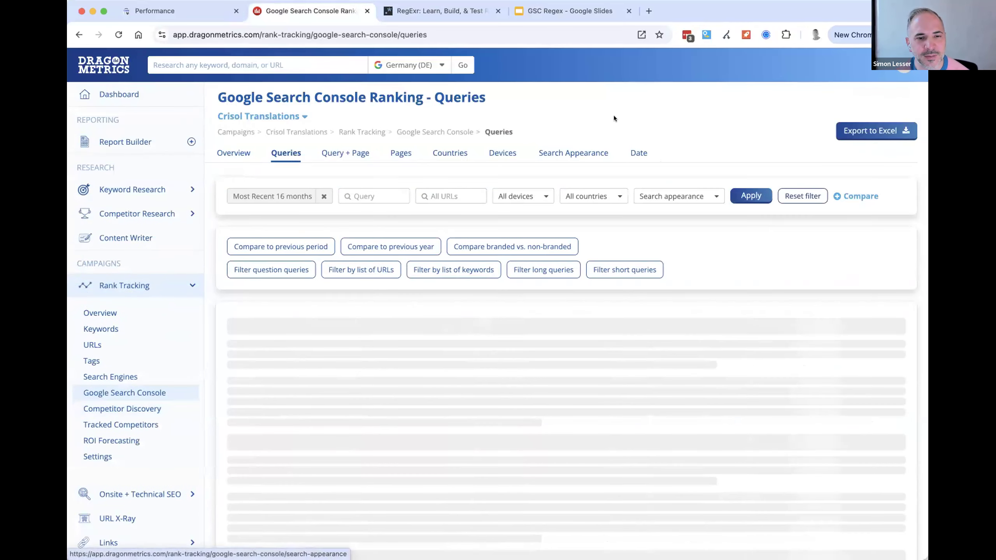
{"action": "scroll", "coordinate": [639, 134], "scroll_direction": "down", "scroll_amount": 3}
{"action": "scroll", "coordinate": [641, 137], "scroll_direction": "down", "scroll_amount": 1}
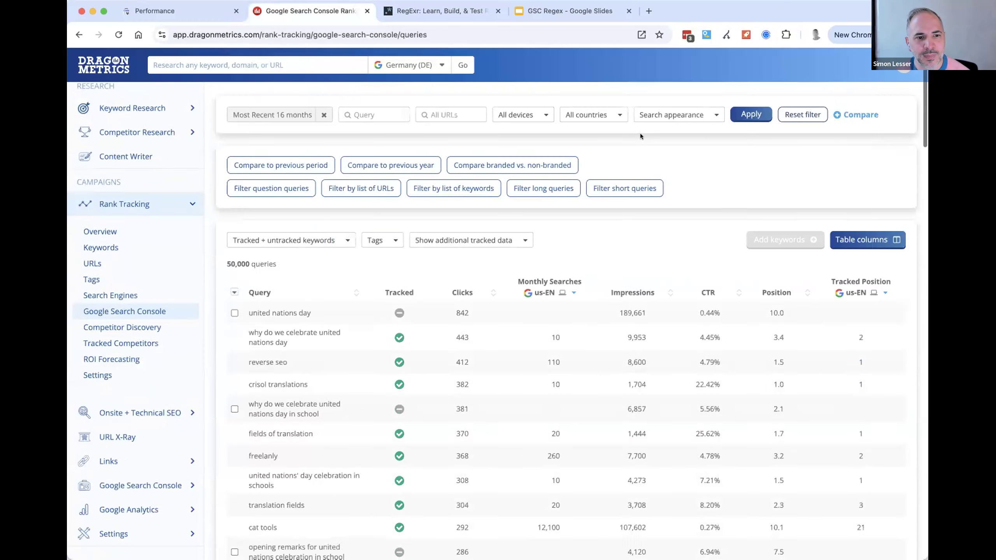
{"action": "left_click_drag", "start_coordinate": [274, 265], "coordinate": [208, 256]}
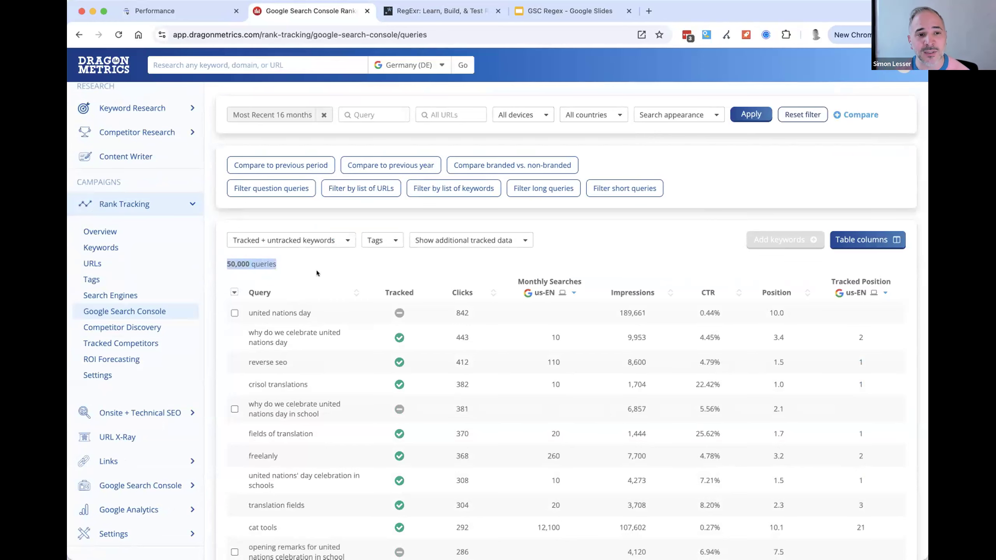
- Switch to Search Console and check how many rows the unfiltered queries table offers
{"action": "left_click", "coordinate": [173, 11]}
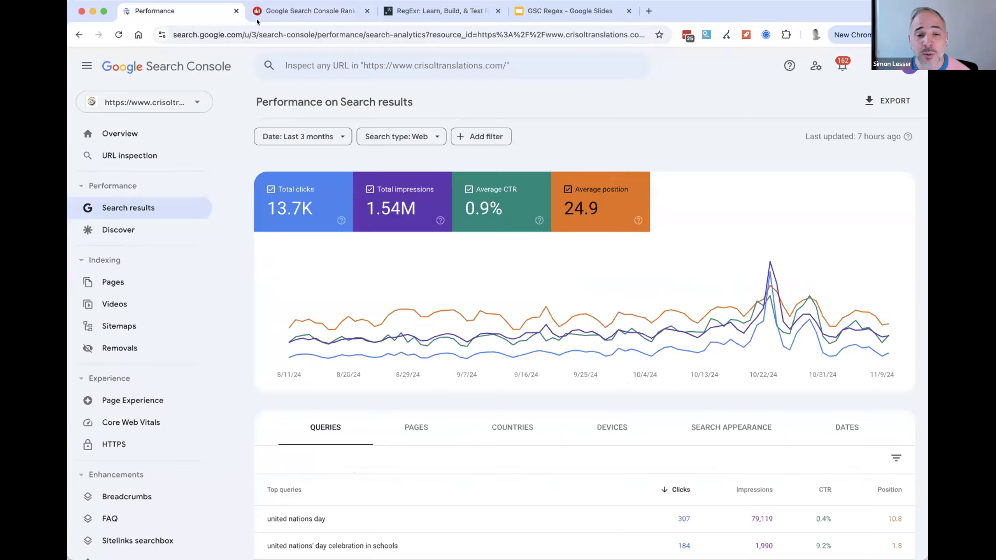
{"action": "scroll", "coordinate": [499, 278], "scroll_direction": "down", "scroll_amount": 5}
{"action": "scroll", "coordinate": [499, 277], "scroll_direction": "down", "scroll_amount": 2}
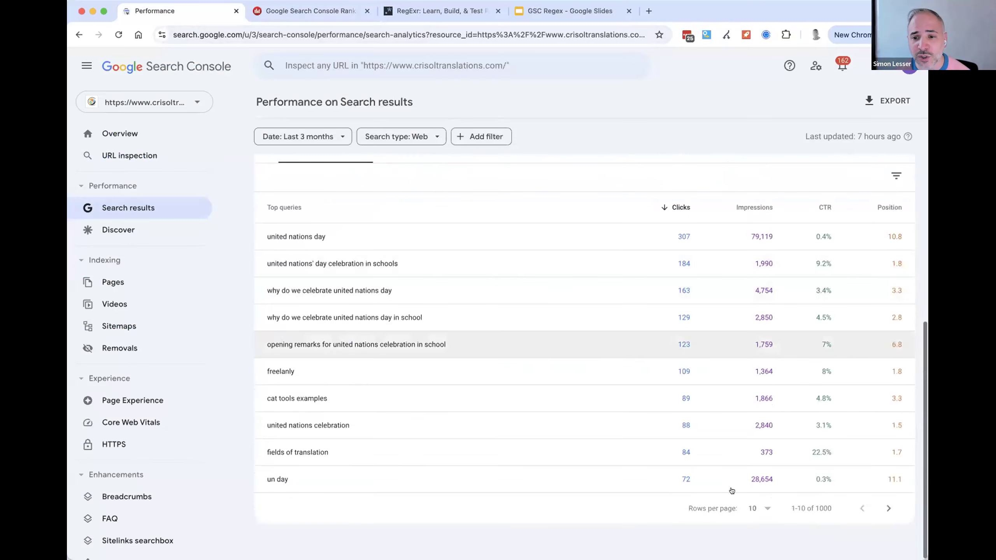
{"action": "double_click", "coordinate": [817, 507]}
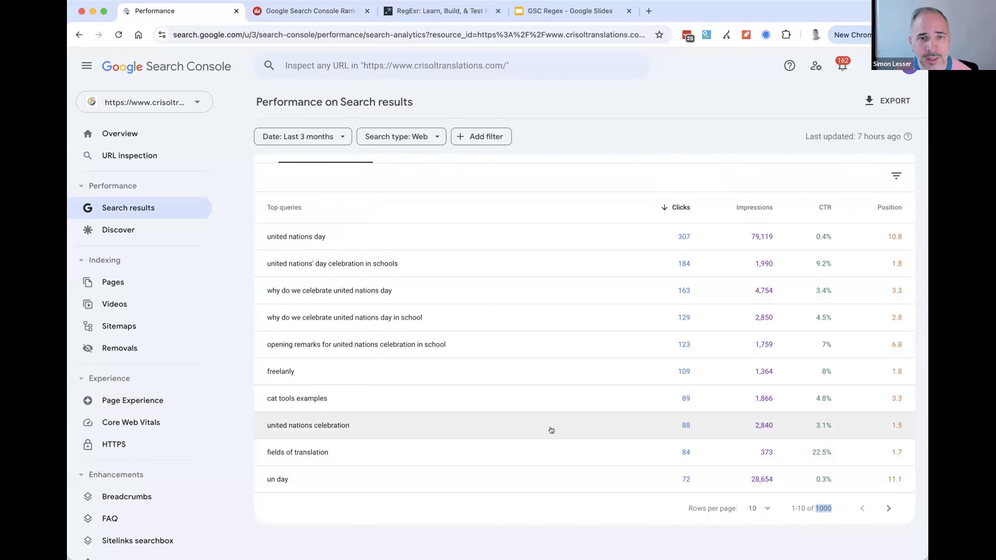
{"action": "scroll", "coordinate": [551, 430], "scroll_direction": "up", "scroll_amount": 6}
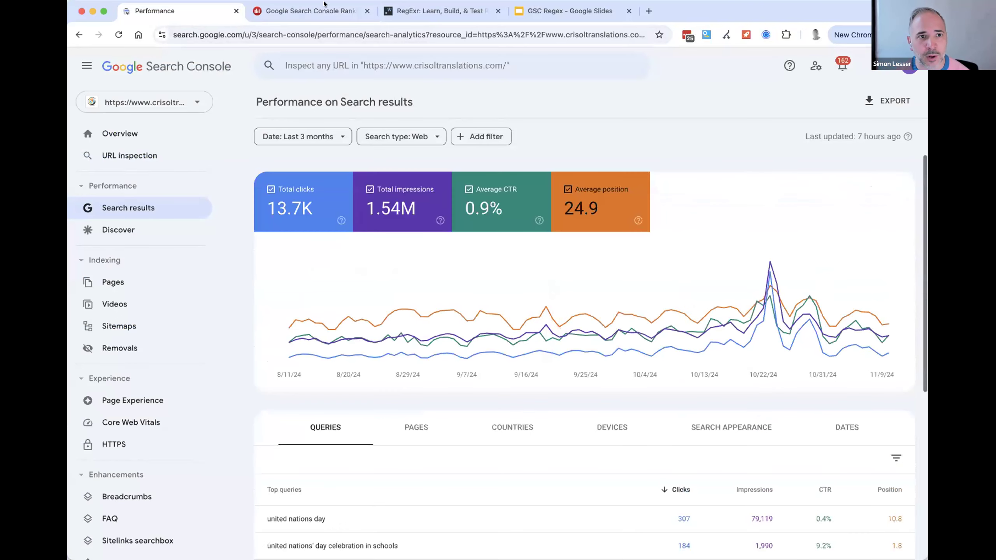
- Return to the Queries report in Dragon Metrics and bring its filter options into view
{"action": "left_click", "coordinate": [309, 11]}
{"action": "left_click", "coordinate": [670, 155]}
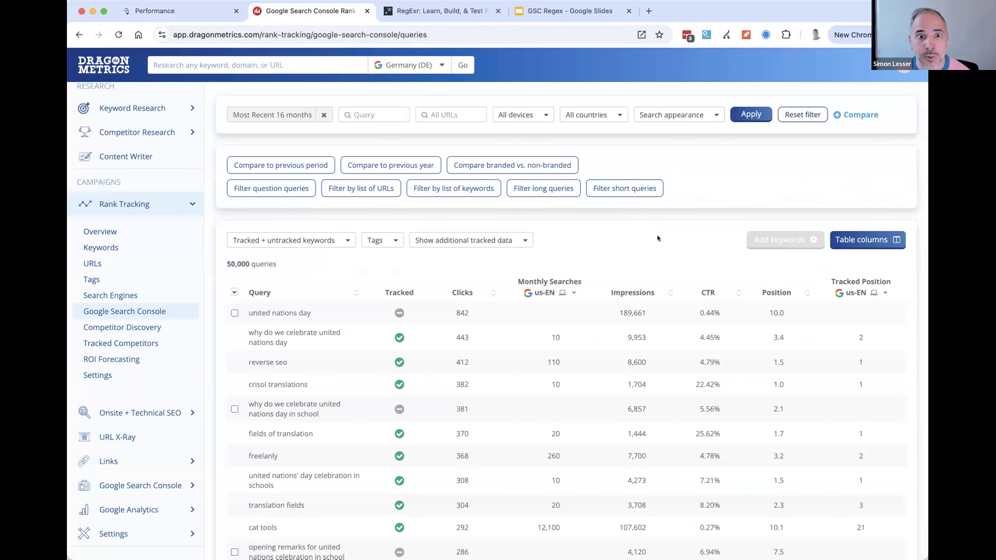
{"action": "scroll", "coordinate": [663, 242], "scroll_direction": "up", "scroll_amount": 2}
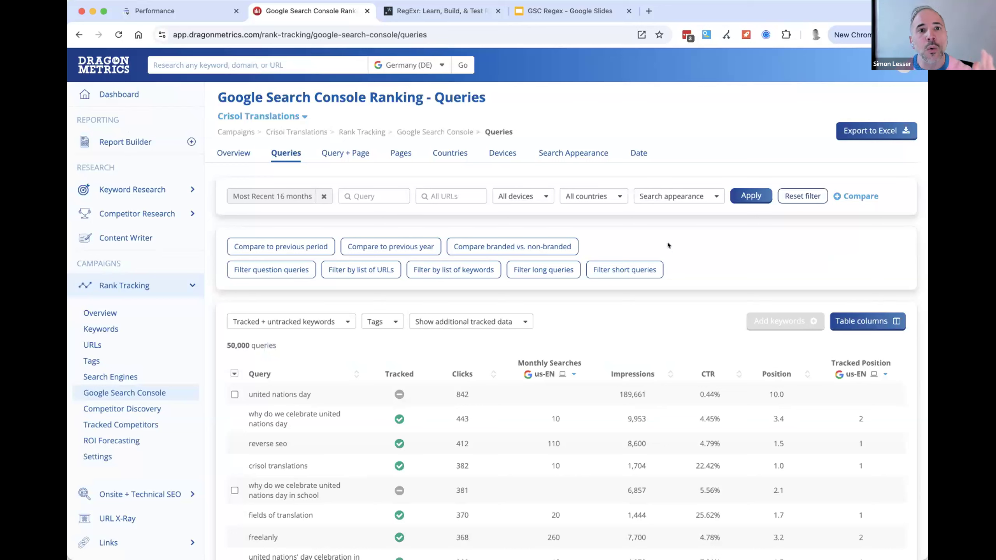
- Set the query filter's condition to Including Regex and dismiss it without entering an expression
{"action": "left_click", "coordinate": [377, 196]}
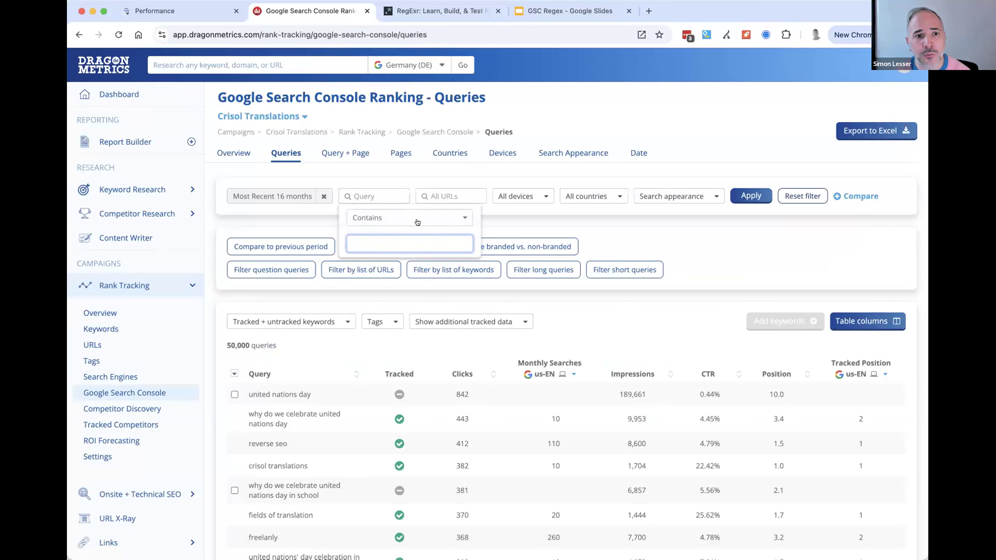
{"action": "left_click", "coordinate": [418, 222]}
{"action": "scroll", "coordinate": [451, 468], "scroll_direction": "down", "scroll_amount": 2}
{"action": "left_click", "coordinate": [424, 476]}
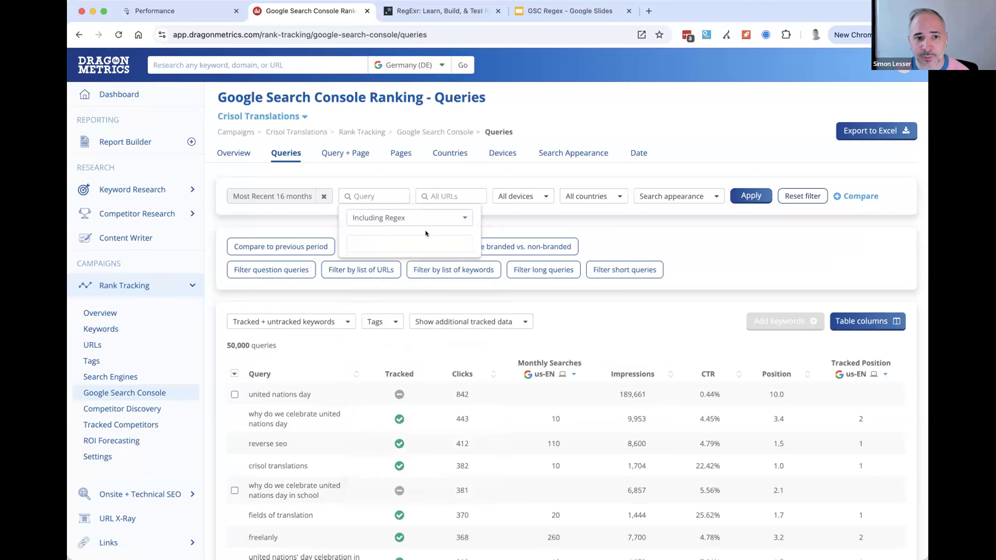
{"action": "left_click", "coordinate": [491, 168]}
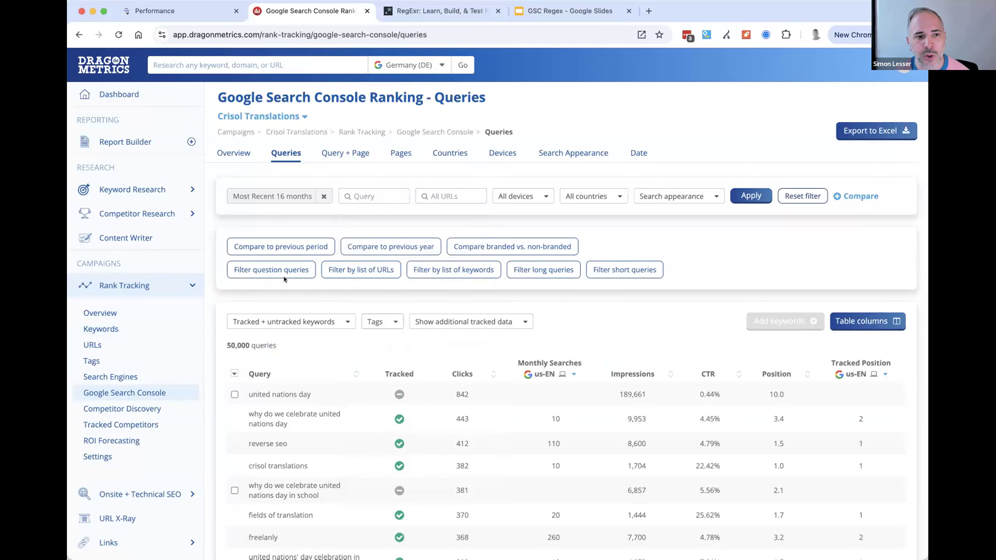
- Apply the preset filter for English question queries and check the number of matching queries
{"action": "left_click", "coordinate": [270, 274]}
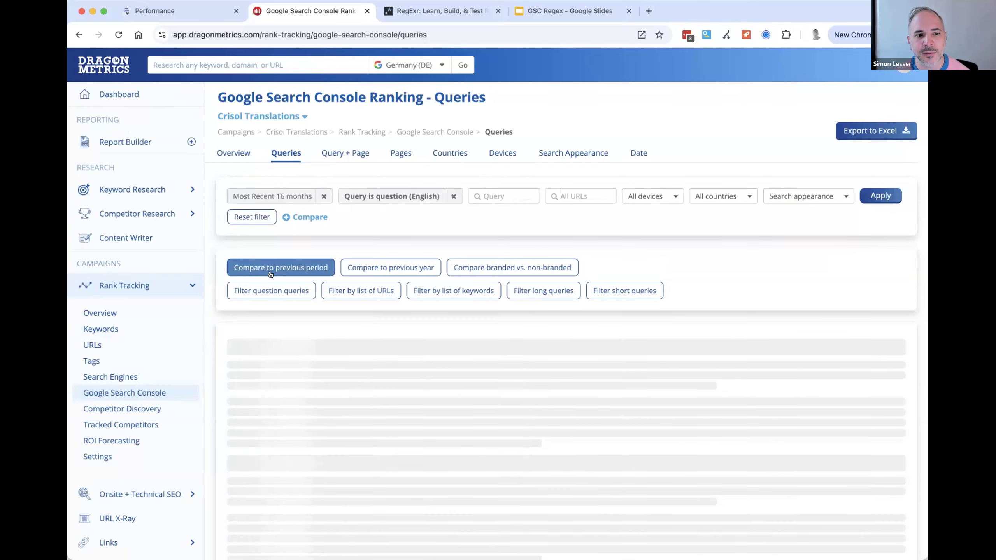
{"action": "scroll", "coordinate": [343, 320], "scroll_direction": "down", "scroll_amount": 2}
{"action": "scroll", "coordinate": [343, 320], "scroll_direction": "down", "scroll_amount": 2}
{"action": "left_click_drag", "start_coordinate": [278, 215], "coordinate": [217, 220]}
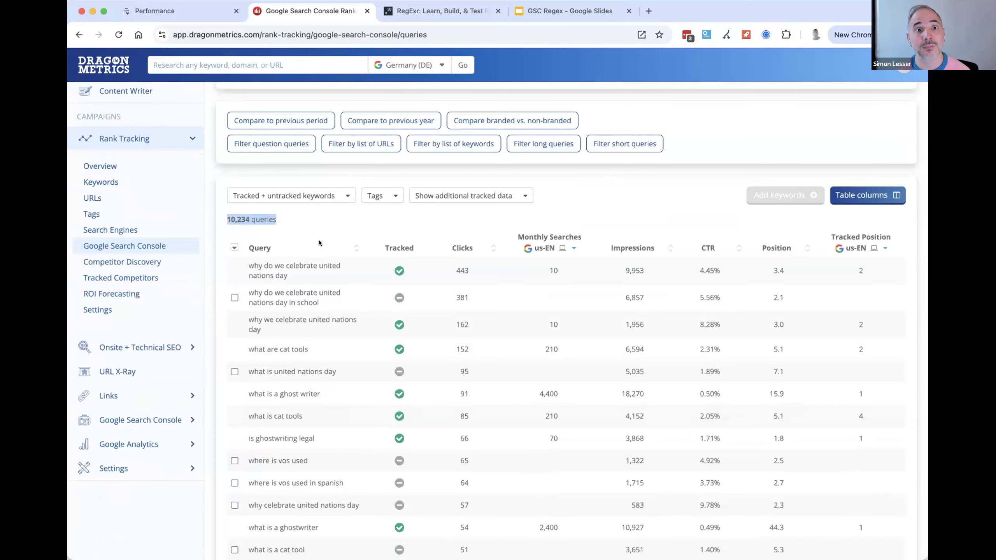
- Review the question words that start the filtered queries in the table
{"action": "scroll", "coordinate": [318, 240], "scroll_direction": "up", "scroll_amount": 4}
{"action": "left_click", "coordinate": [434, 234]}
{"action": "scroll", "coordinate": [309, 340], "scroll_direction": "down", "scroll_amount": 5}
{"action": "left_click_drag", "start_coordinate": [264, 246], "coordinate": [294, 482]}
{"action": "left_click", "coordinate": [304, 455]}
{"action": "scroll", "coordinate": [319, 412], "scroll_direction": "up", "scroll_amount": 5}
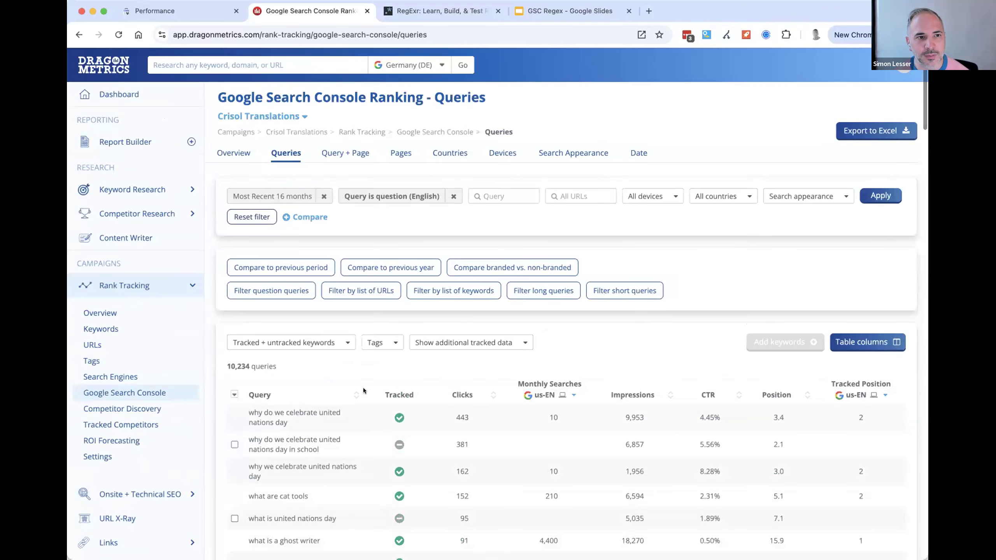
- Switch to Search Console and apply a Custom (regex) query filter with the English question-words expression starting ^(who|what|where|when|why|how
{"action": "left_click", "coordinate": [164, 11]}
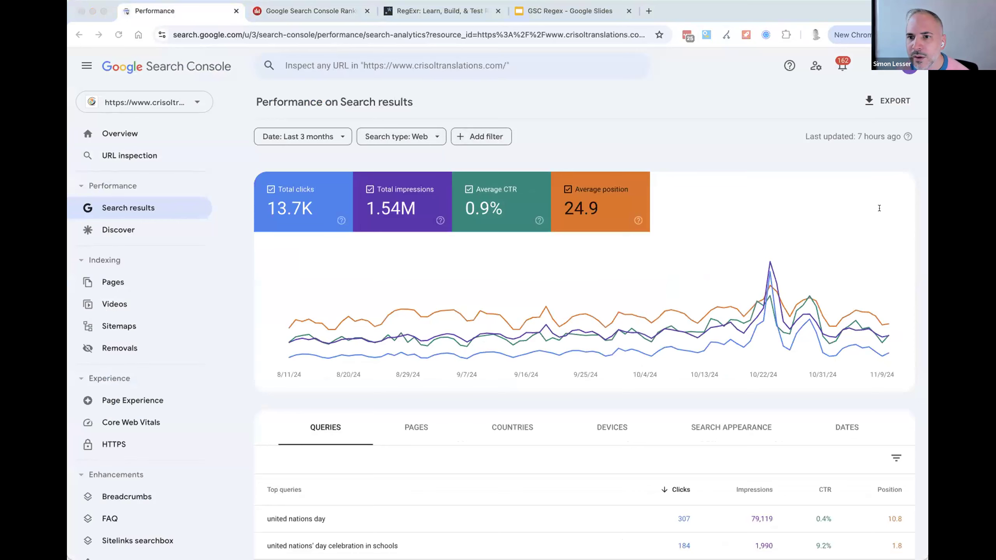
{"action": "left_click", "coordinate": [521, 96]}
{"action": "left_click", "coordinate": [482, 136]}
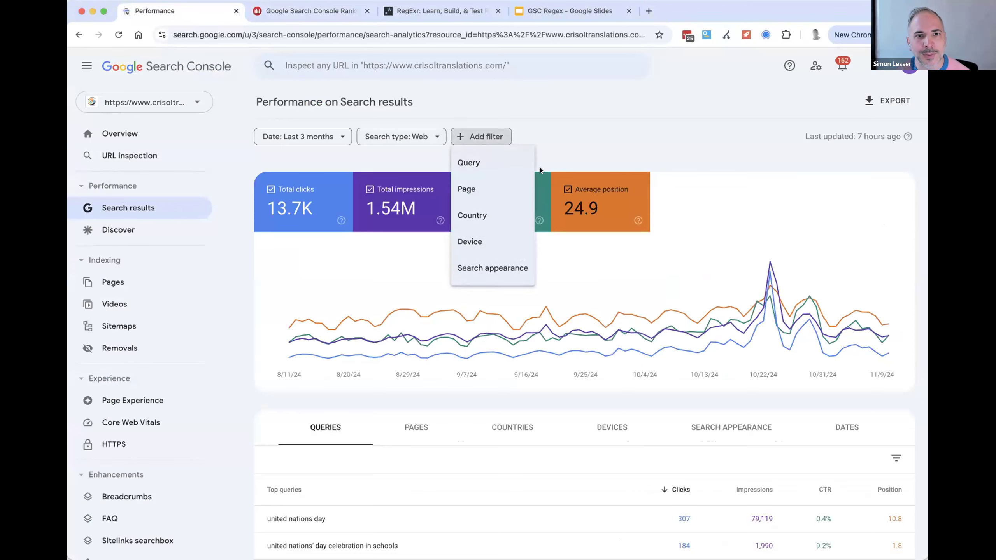
{"action": "left_click", "coordinate": [465, 233]}
{"action": "key", "text": "super+v"}
{"action": "left_click", "coordinate": [418, 296]}
{"action": "left_click", "coordinate": [410, 371]}
{"action": "left_click", "coordinate": [614, 372]}
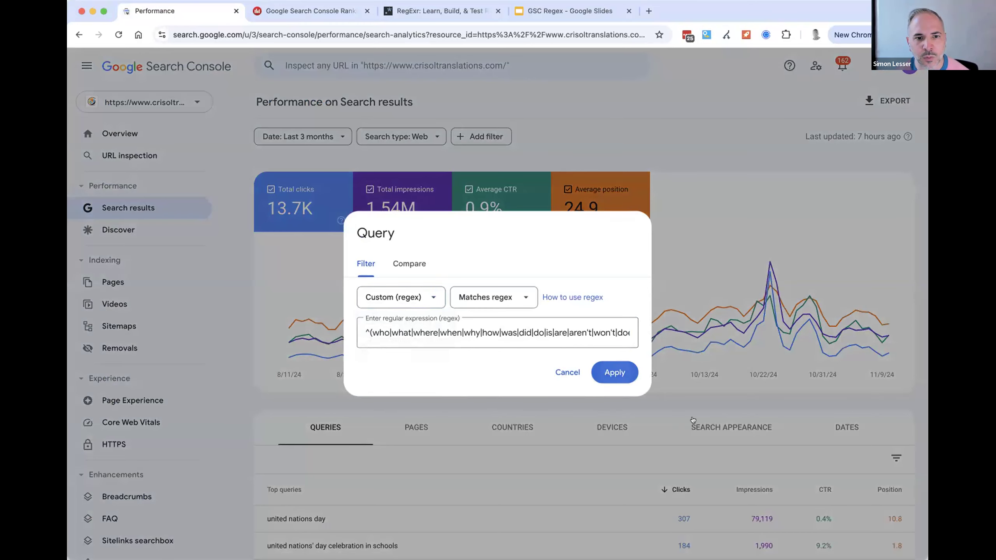
- Review the filtered question queries in Search Console and check how many rows the table offers
{"action": "scroll", "coordinate": [429, 371], "scroll_direction": "down", "scroll_amount": 8}
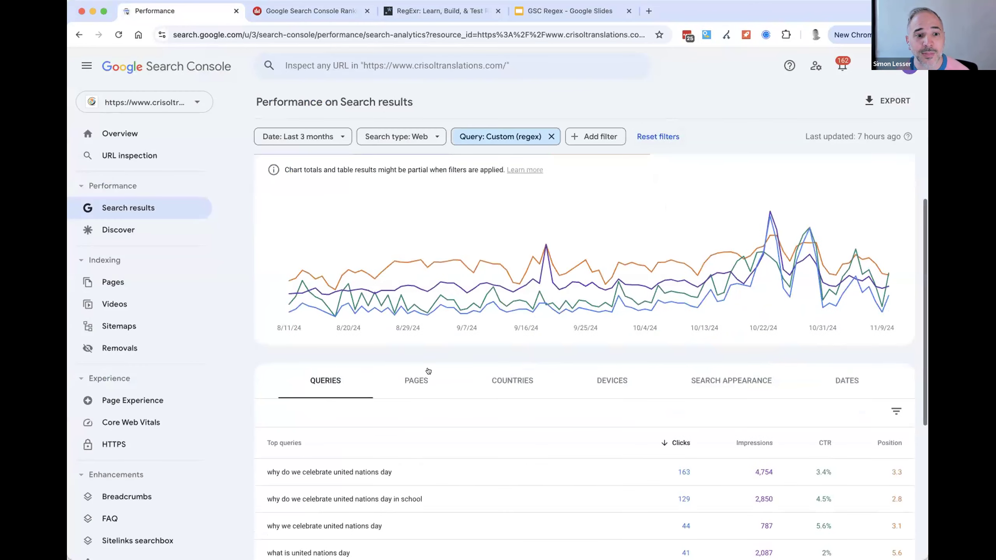
{"action": "double_click", "coordinate": [823, 508]}
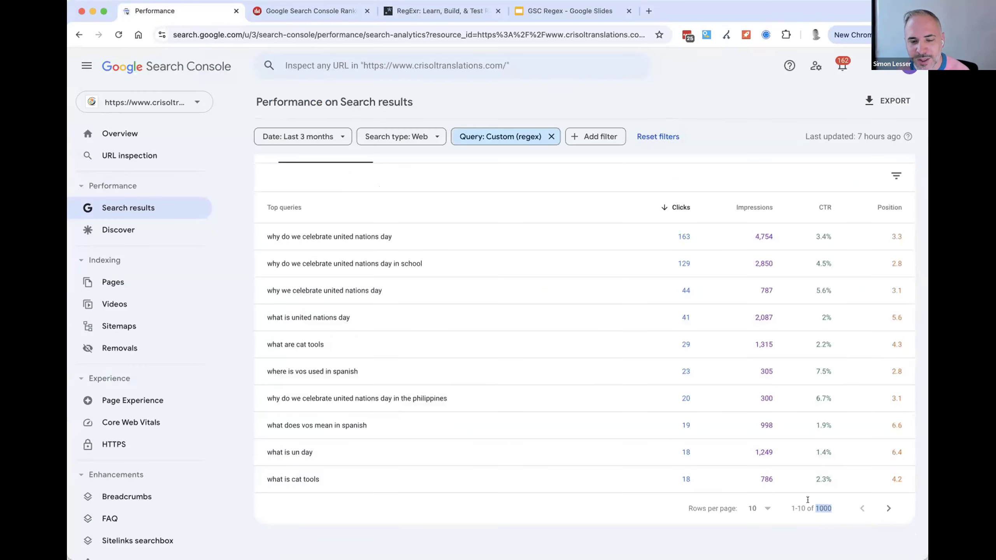
{"action": "scroll", "coordinate": [480, 342], "scroll_direction": "up", "scroll_amount": 5}
{"action": "scroll", "coordinate": [466, 349], "scroll_direction": "down", "scroll_amount": 5}
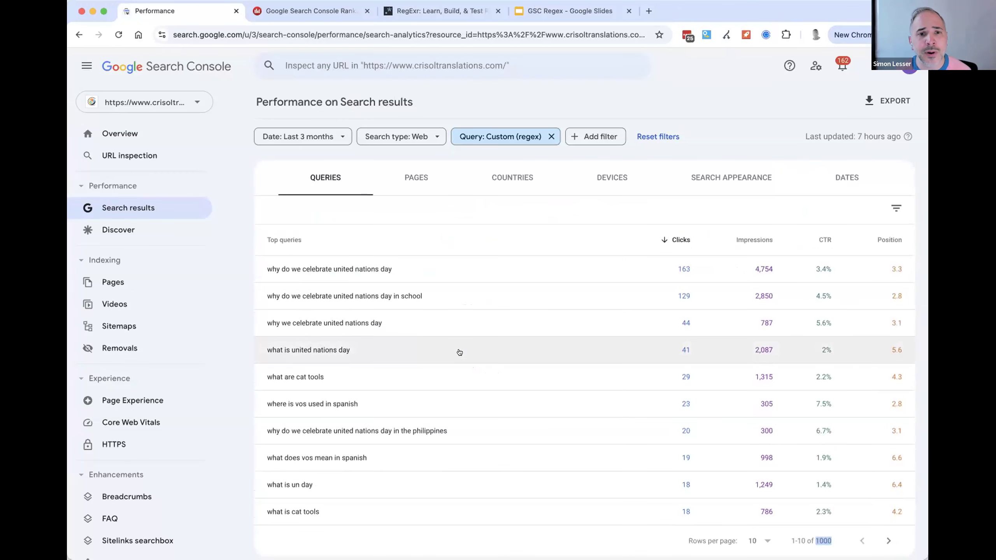
- Open the query filter again and examine the length of its English question-words regex
{"action": "left_click", "coordinate": [595, 134]}
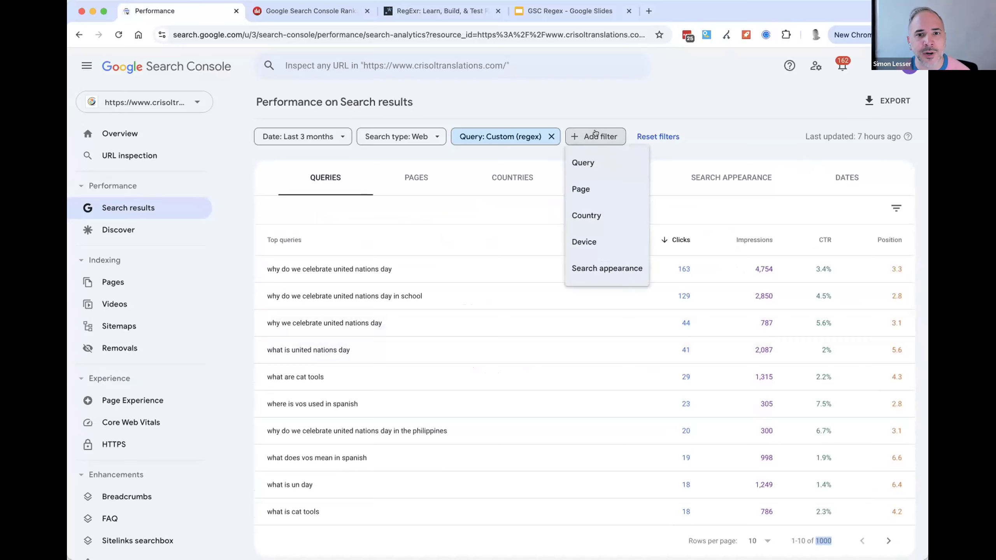
{"action": "left_click", "coordinate": [583, 162]}
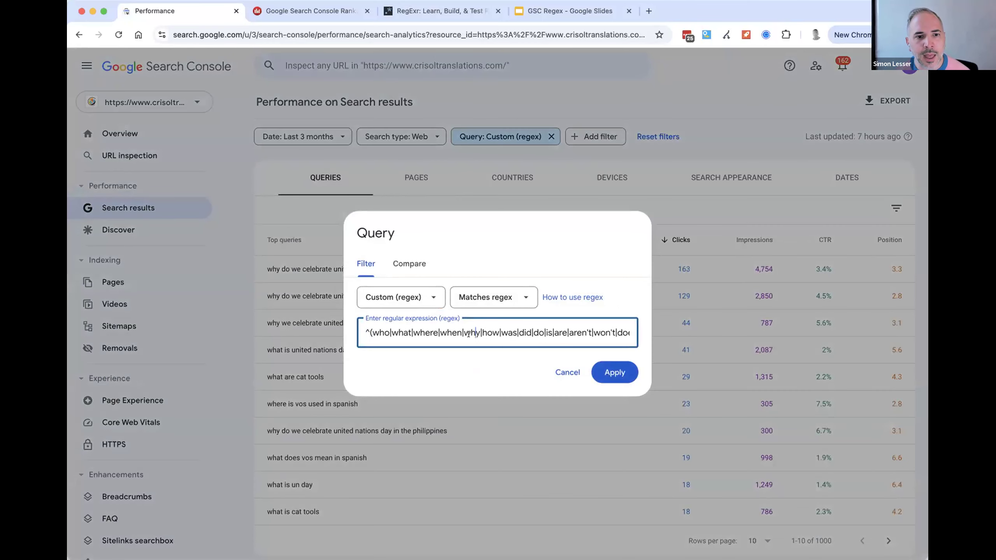
{"action": "left_click_drag", "start_coordinate": [378, 331], "coordinate": [628, 334]}
{"action": "left_click", "coordinate": [602, 333]}
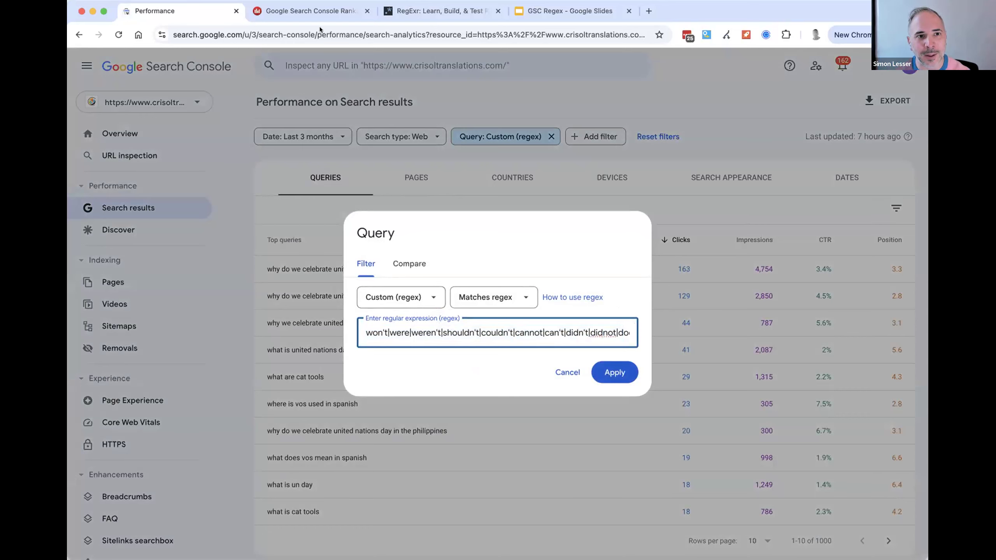
- Switch to Dragon Metrics and narrow the English question queries to those containing "ghostwriter"
{"action": "left_click", "coordinate": [319, 15]}
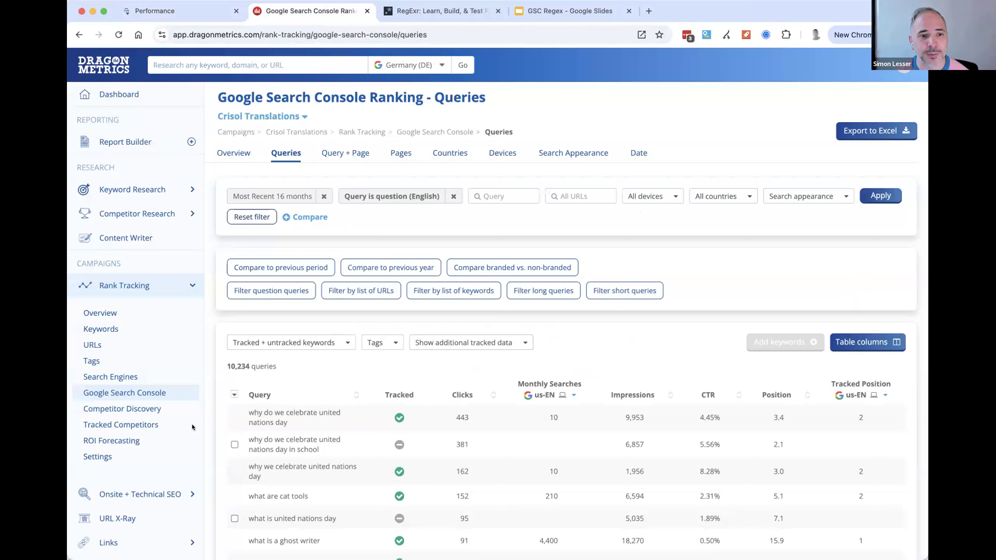
{"action": "left_click", "coordinate": [495, 196]}
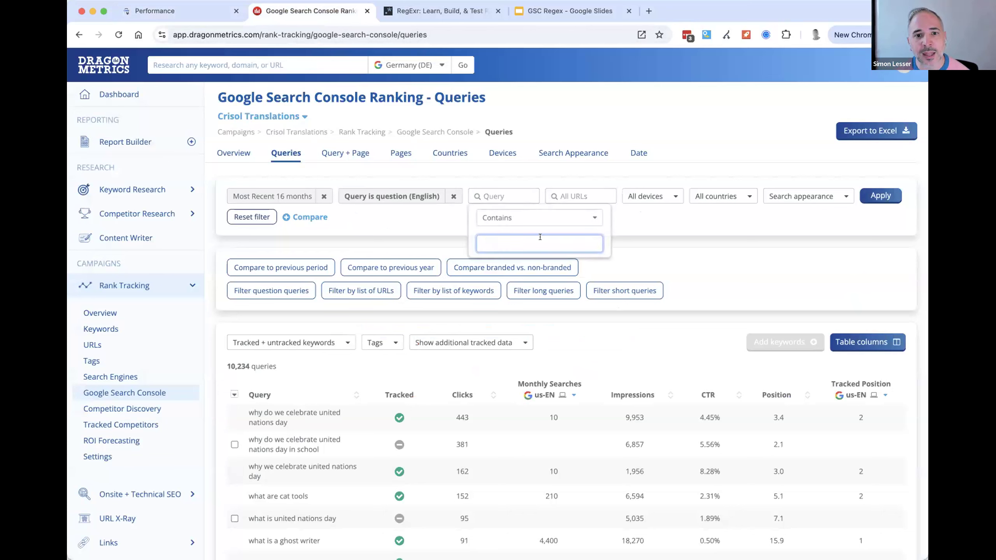
{"action": "type", "text": "g"}
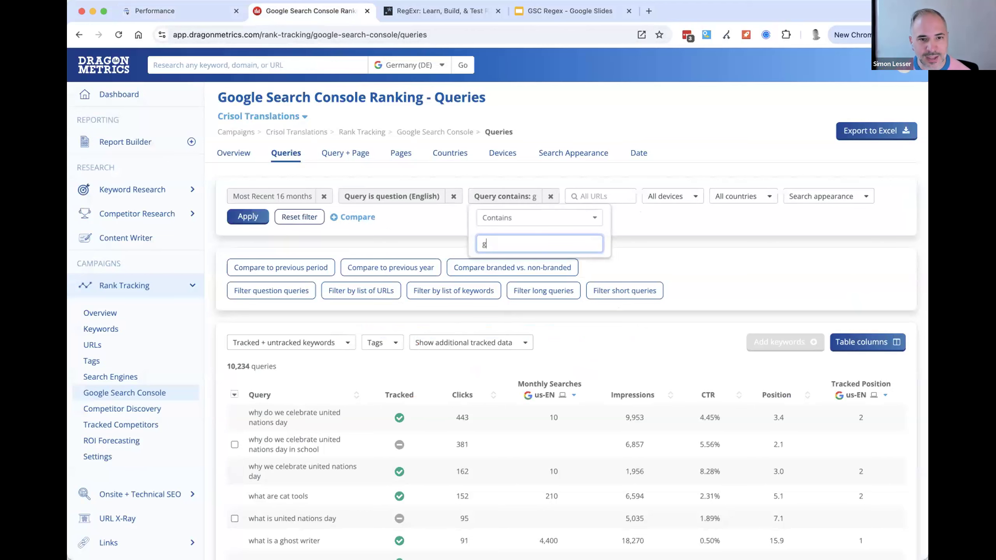
{"action": "type", "text": "hostwriter"}
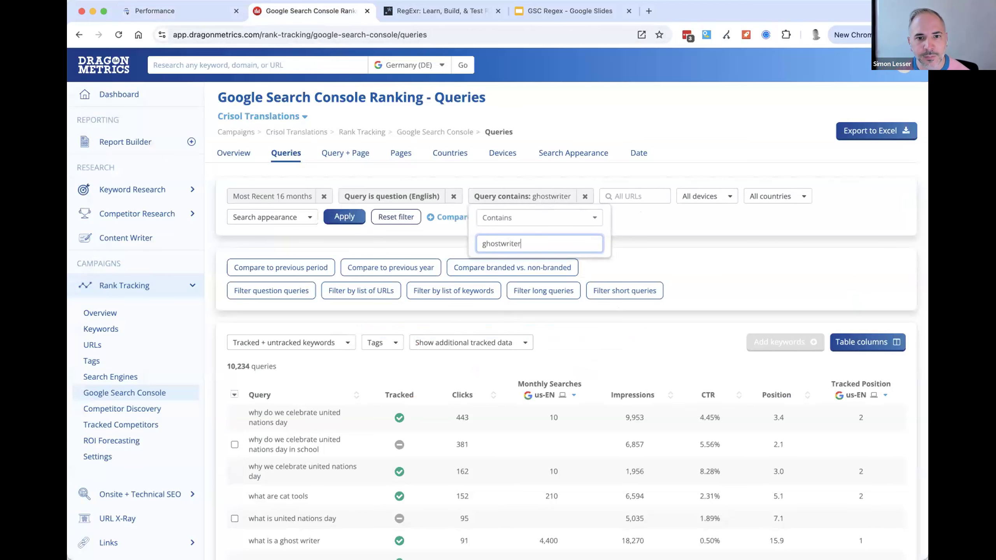
{"action": "left_click", "coordinate": [398, 235]}
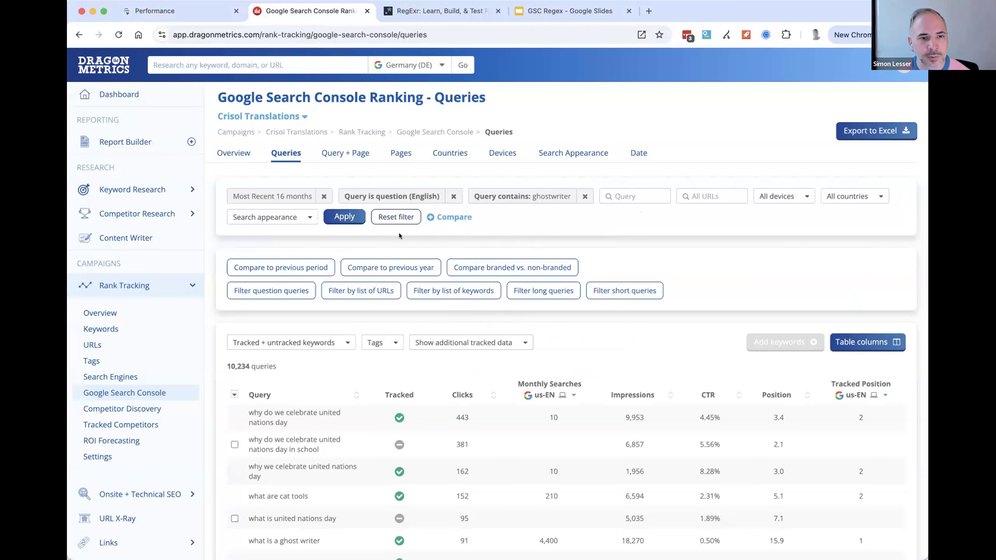
{"action": "left_click", "coordinate": [344, 216]}
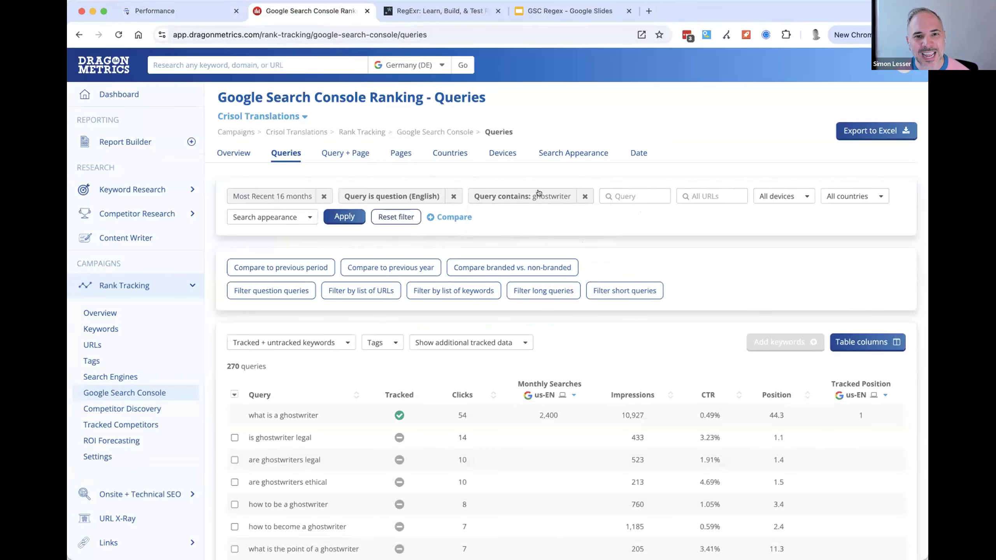
- Review the ghostwriter questions and apply a second query condition containing "legal"
{"action": "scroll", "coordinate": [298, 274], "scroll_direction": "down", "scroll_amount": 5}
{"action": "left_click_drag", "start_coordinate": [284, 245], "coordinate": [299, 429]}
{"action": "left_click", "coordinate": [299, 427]}
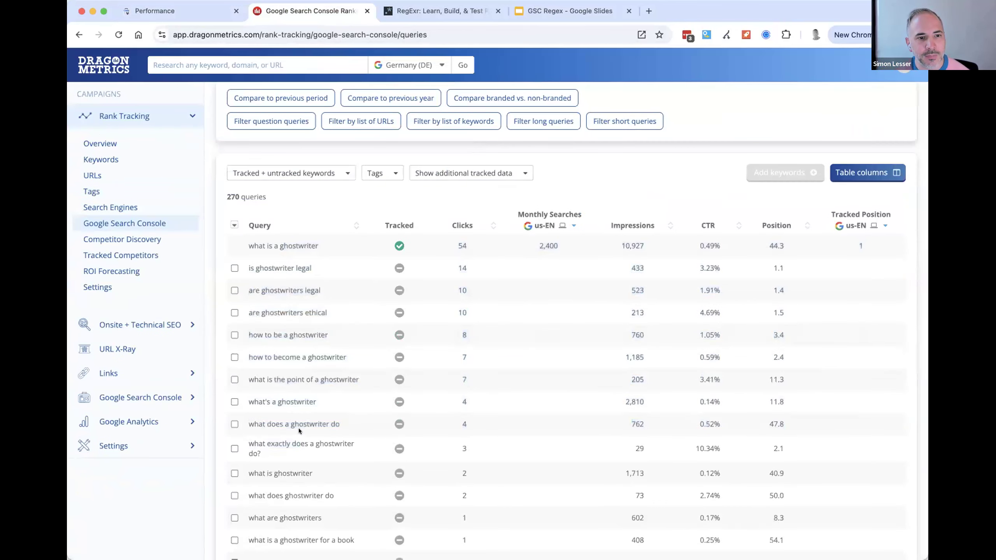
{"action": "scroll", "coordinate": [597, 239], "scroll_direction": "up", "scroll_amount": 5}
{"action": "left_click", "coordinate": [634, 198]}
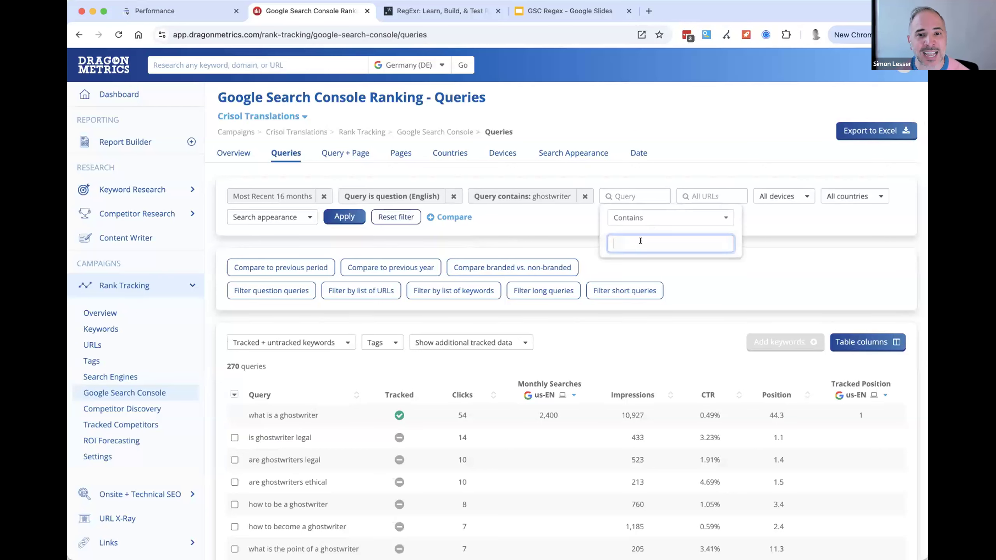
{"action": "type", "text": "legal"}
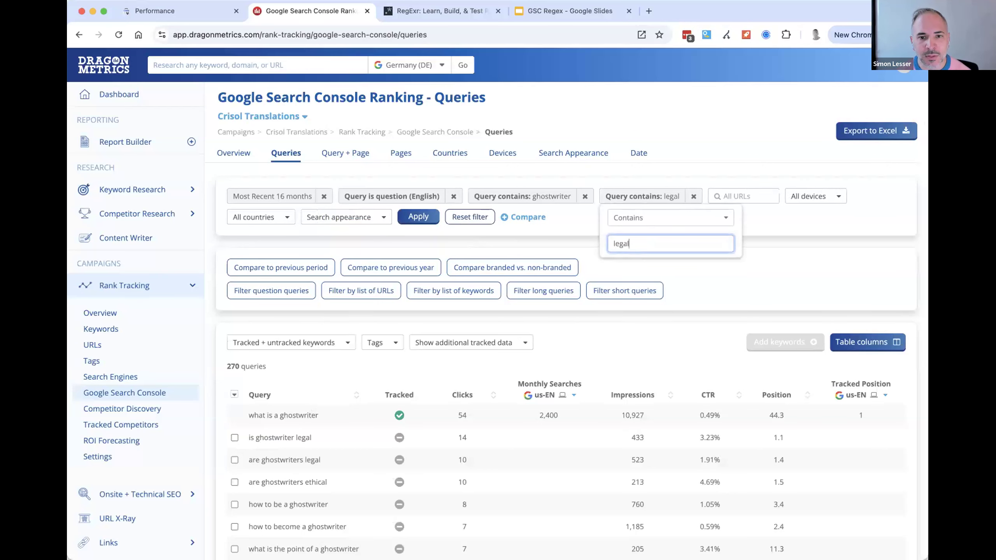
{"action": "key", "text": "Return"}
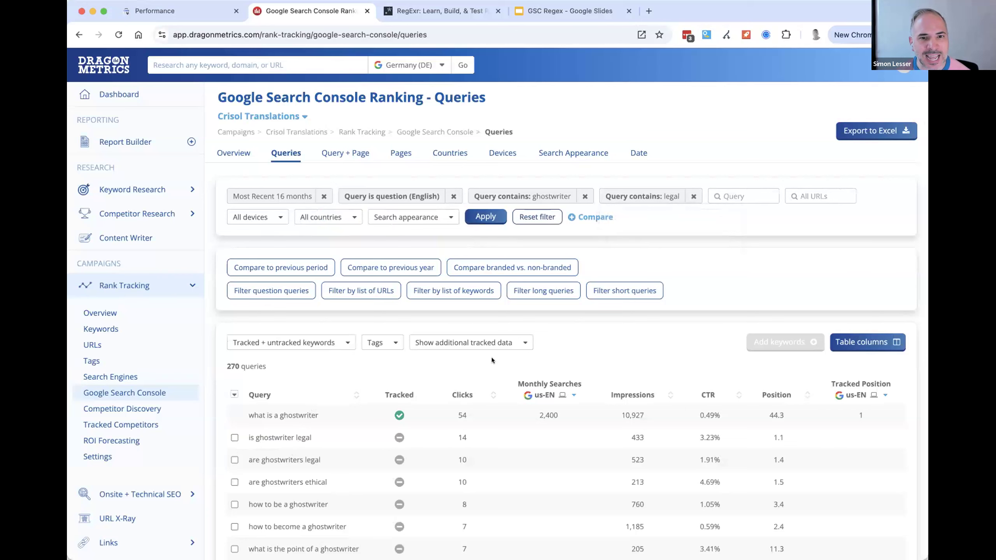
{"action": "left_click", "coordinate": [486, 217]}
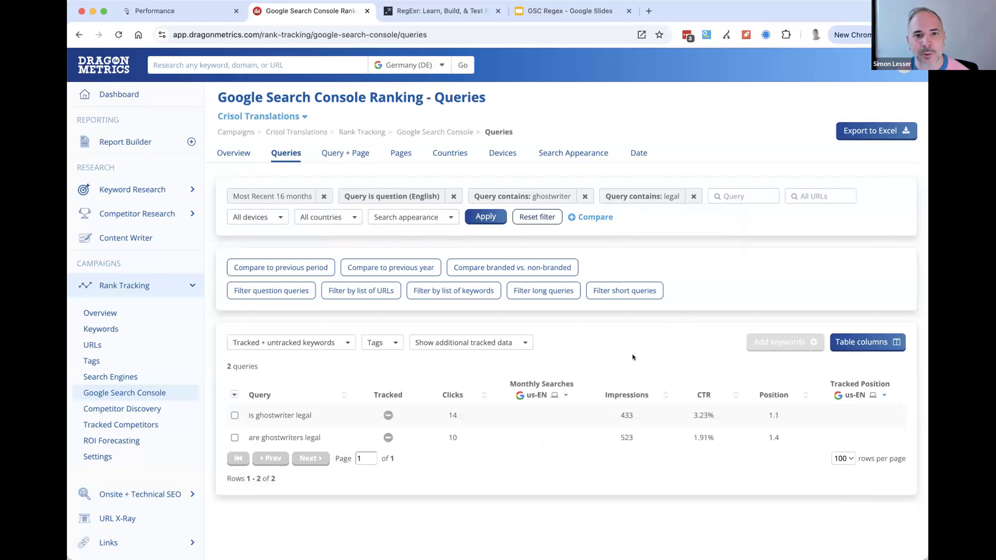
- Remove the ghostwriter, legal and English question conditions and reapply the filters, keeping only the most recent 16 months
{"action": "left_click", "coordinate": [565, 199]}
{"action": "left_click", "coordinate": [584, 196]}
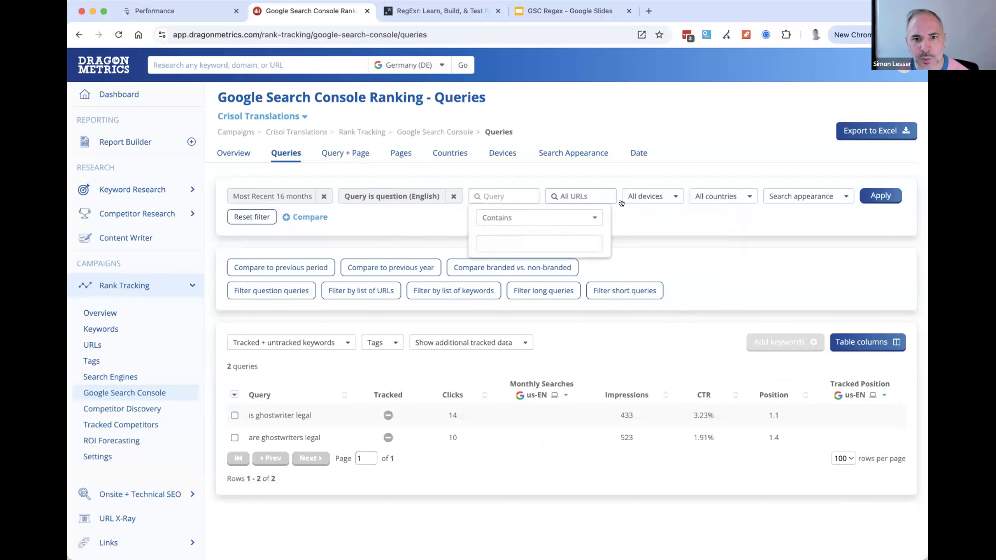
{"action": "left_click", "coordinate": [454, 196]}
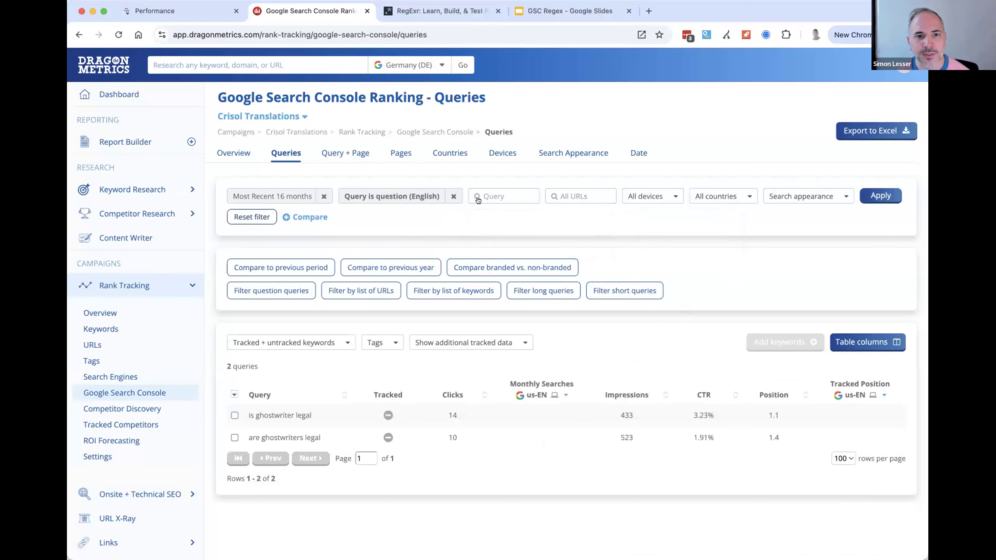
{"action": "left_click", "coordinate": [751, 195]}
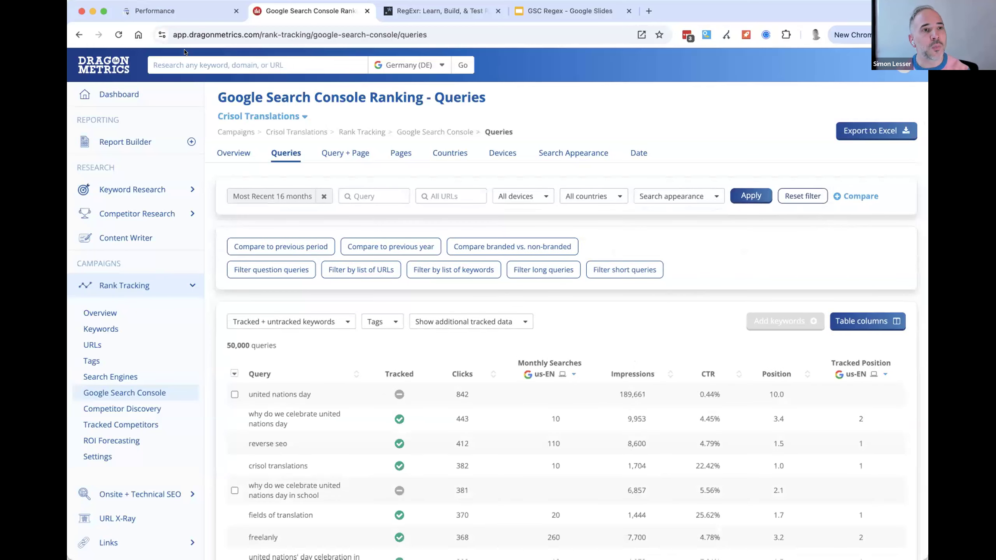
- Switch to Search Console, clear the regex query filter and start a new query filter
{"action": "left_click", "coordinate": [155, 11]}
{"action": "left_click", "coordinate": [568, 372]}
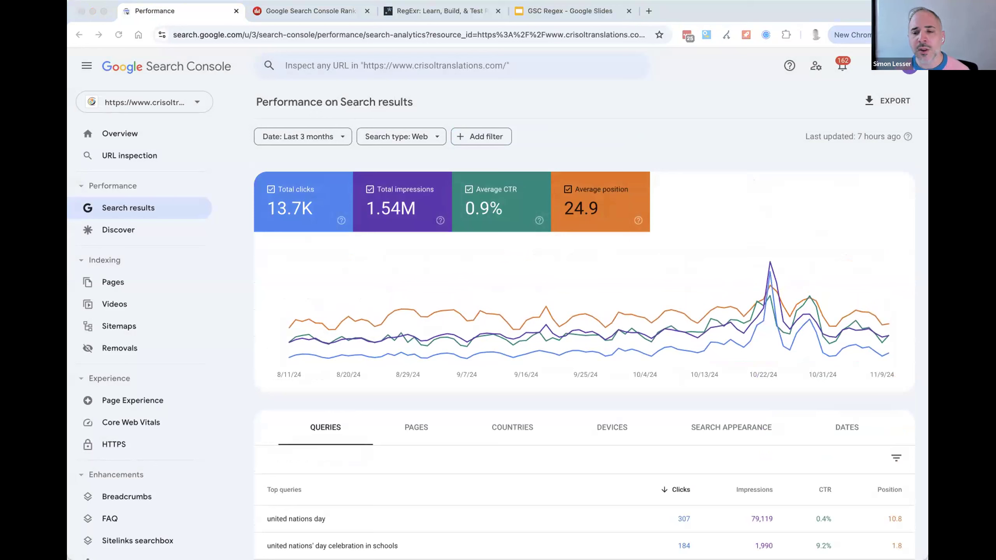
{"action": "left_click", "coordinate": [738, 145]}
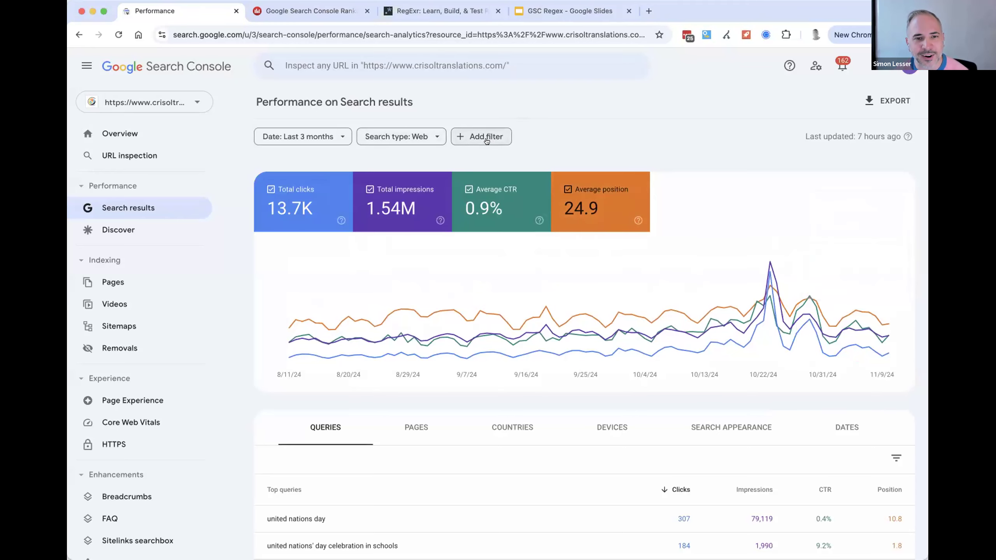
{"action": "left_click", "coordinate": [485, 139]}
{"action": "left_click", "coordinate": [468, 162]}
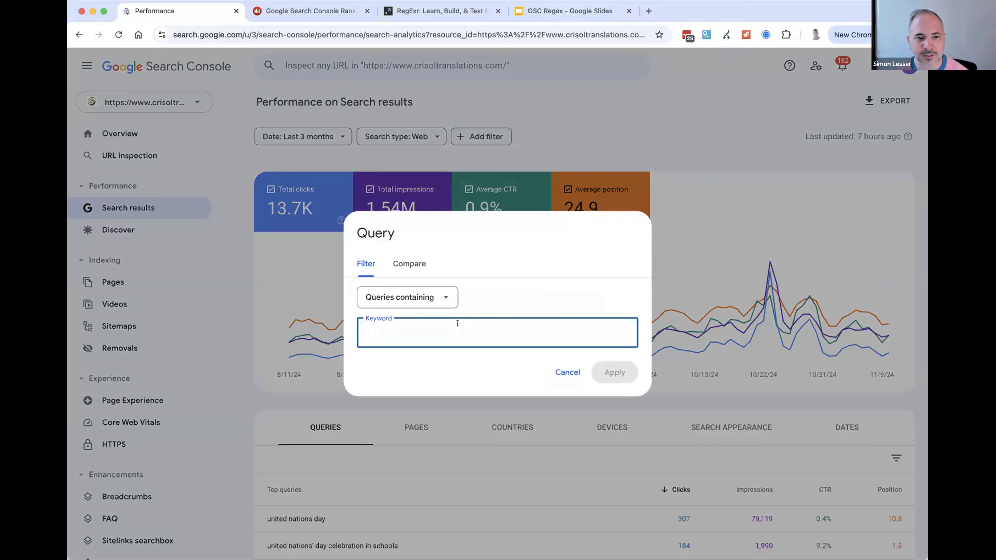
{"action": "type", "text": "xyz"}
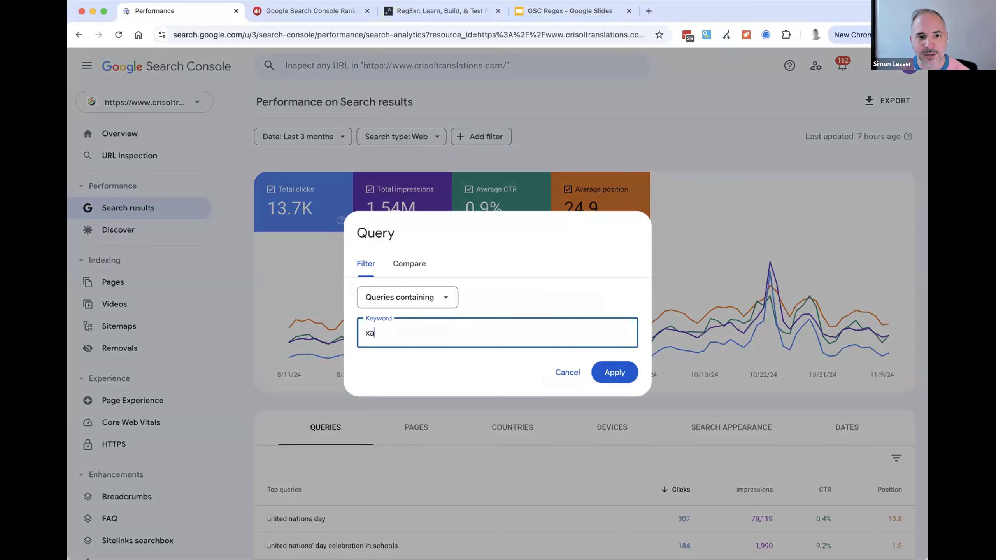
{"action": "key", "text": "super+a"}
{"action": "key", "text": "BackSpace"}
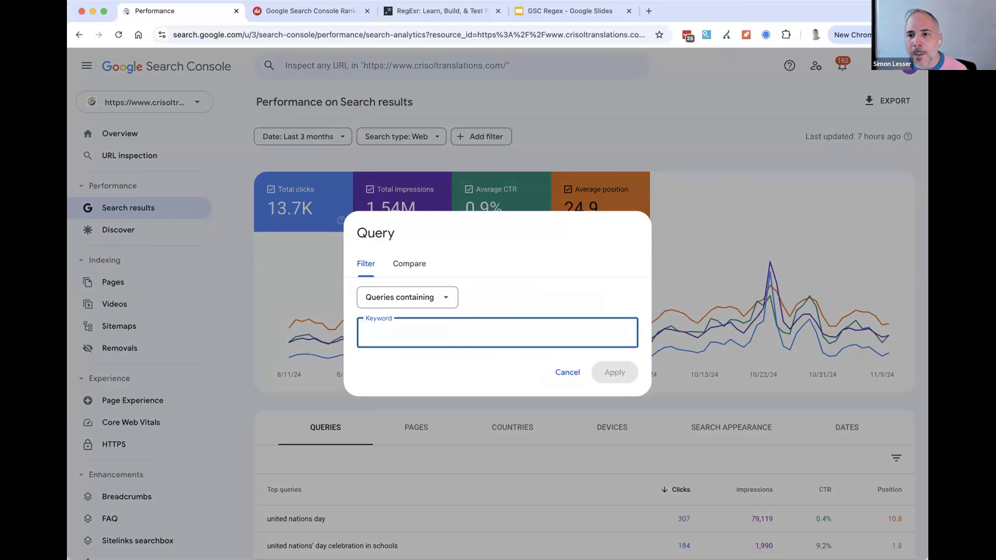
{"action": "key", "text": "super+Tab"}
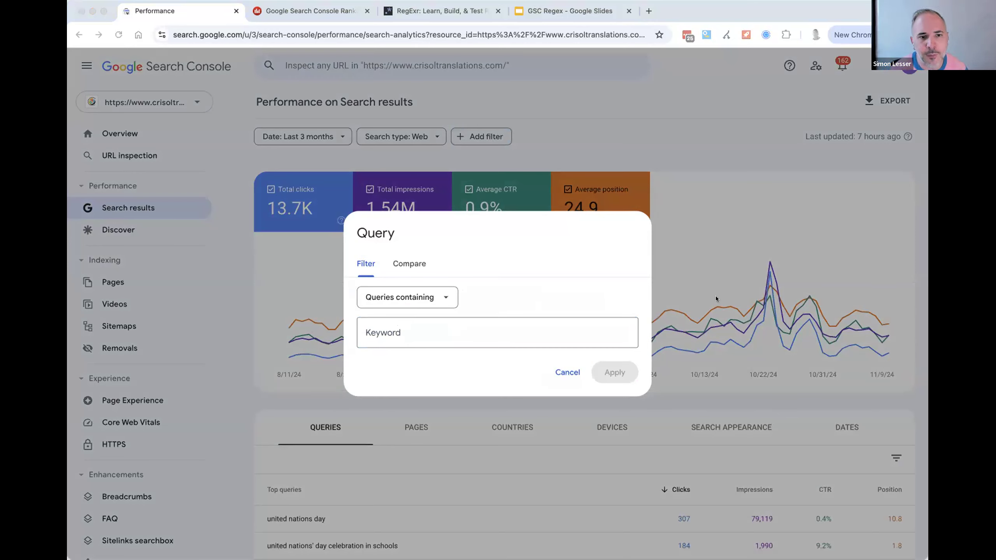
- Filter the performance report to queries containing "crisol"
{"action": "left_click", "coordinate": [461, 347]}
{"action": "type", "text": "crio"}
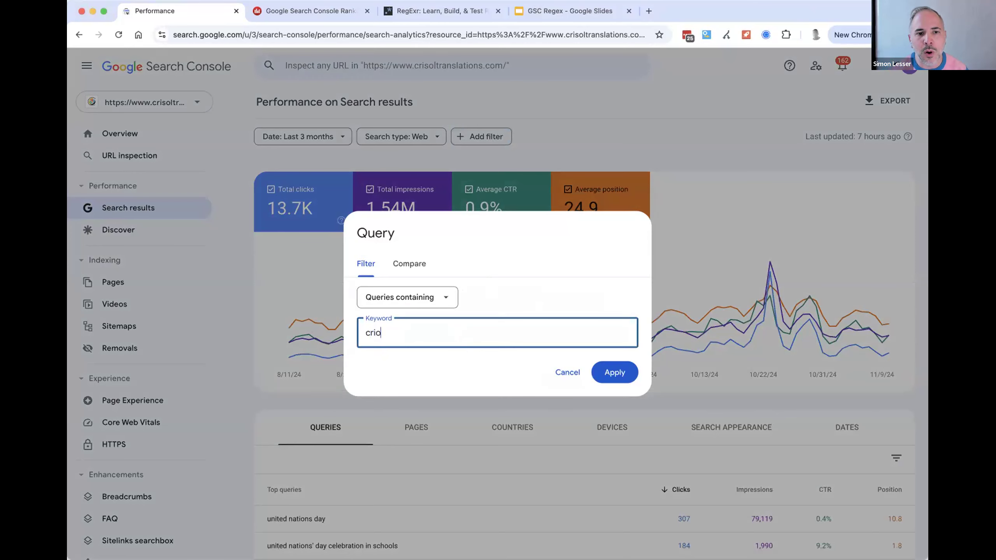
{"action": "key", "text": "BackSpace"}
{"action": "type", "text": "sol"}
{"action": "left_click", "coordinate": [624, 377]}
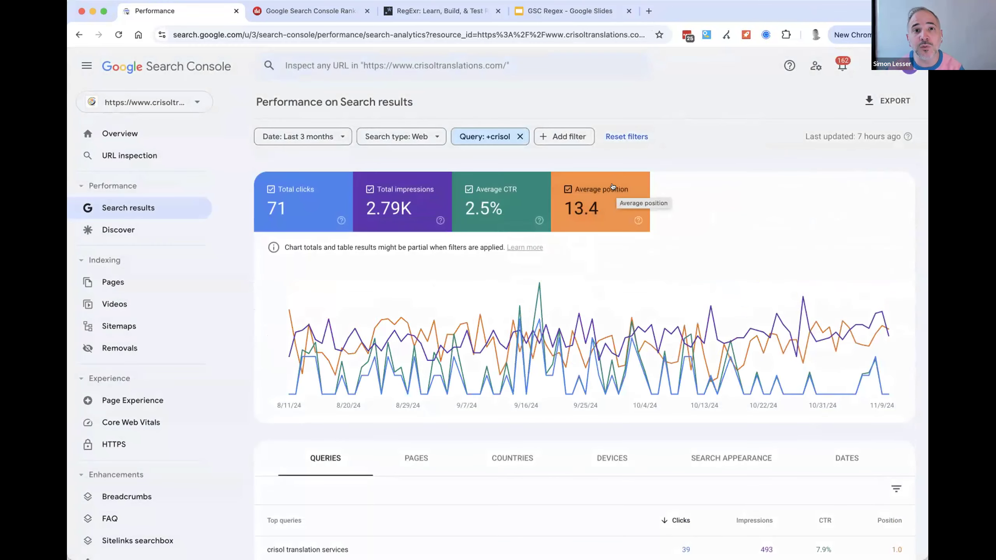
- Edit the query filter and replace its keyword with the brand list "nike, jordan, air max"
{"action": "left_click", "coordinate": [496, 142]}
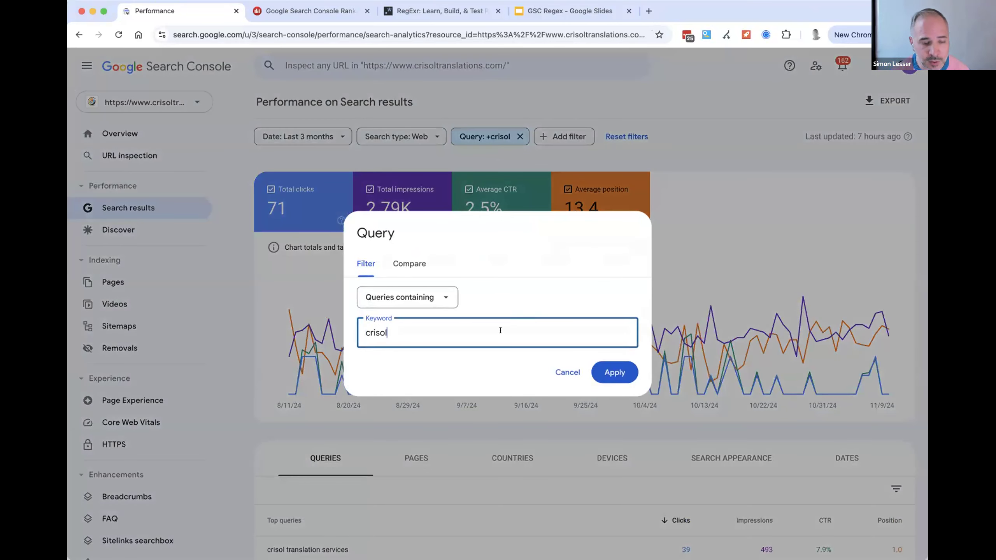
{"action": "key", "text": "super+a"}
{"action": "type", "text": "nike,"}
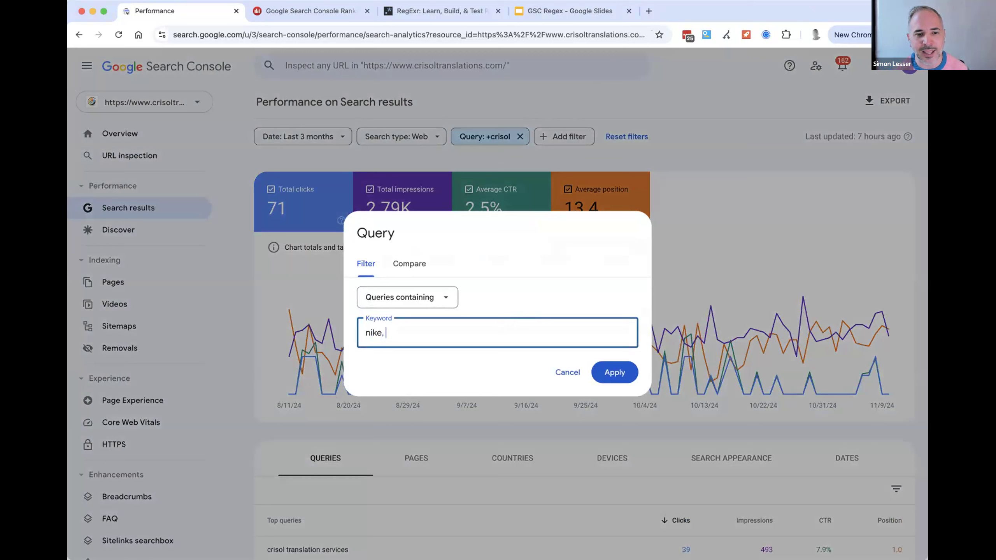
{"action": "type", "text": " joran"}
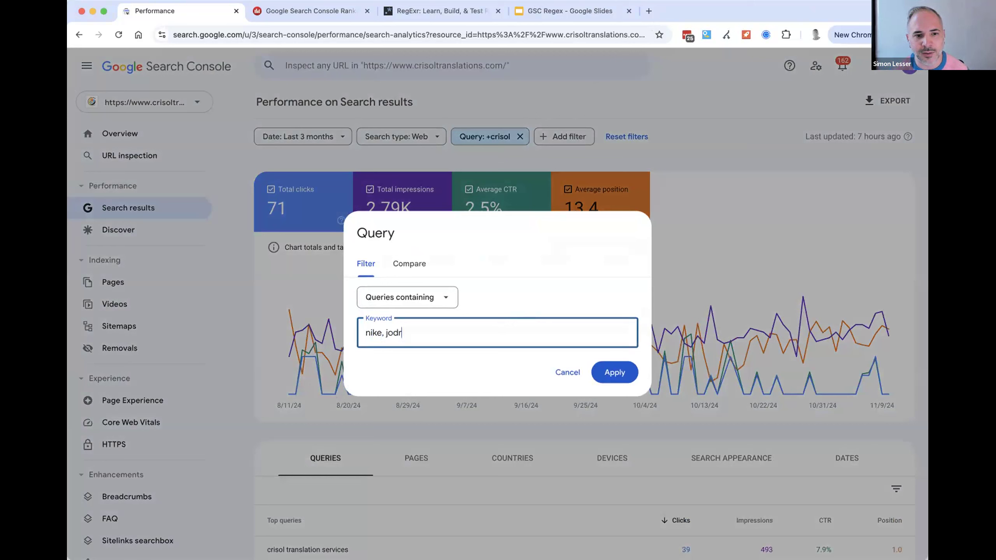
{"action": "key", "text": "BackSpace"}
{"action": "key", "text": "BackSpace"}
{"action": "key", "text": "BackSpace"}
{"action": "type", "text": "rdan, ma"}
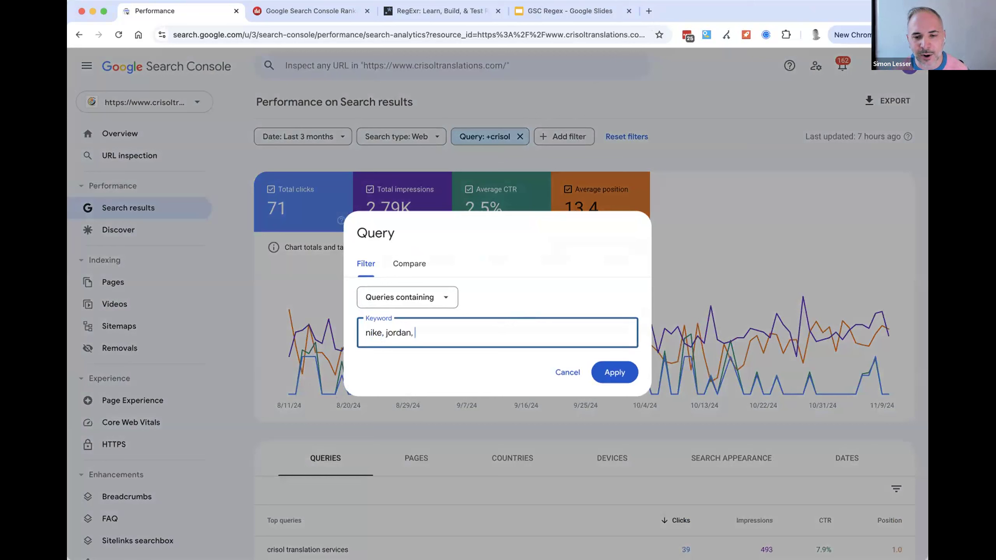
{"action": "key", "text": "BackSpace"}
{"action": "key", "text": "BackSpace"}
{"action": "type", "text": "air max"}
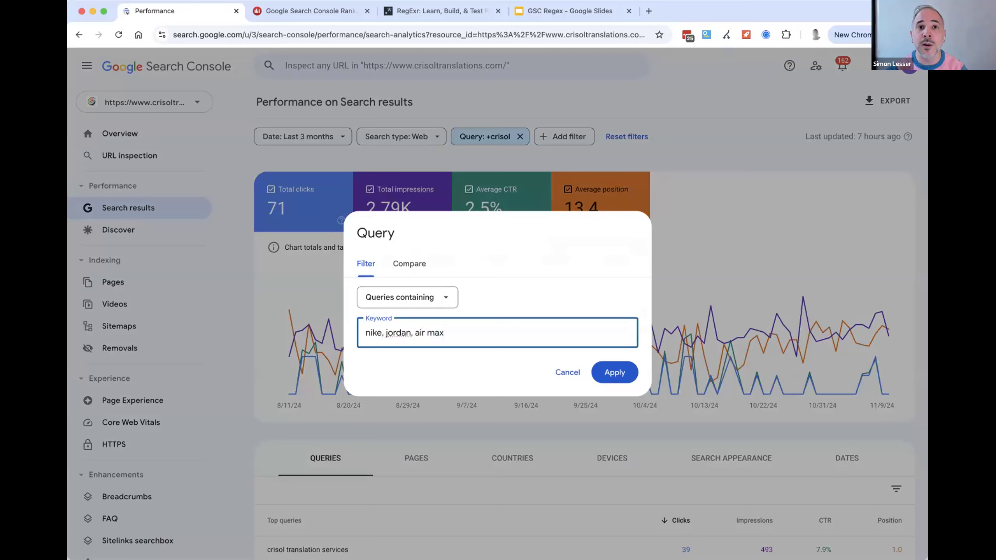
- Switch to the GSC Regex presentation and advance to the Branded vs Non-branded terms slide
{"action": "left_click", "coordinate": [554, 15]}
{"action": "key", "text": "Right"}
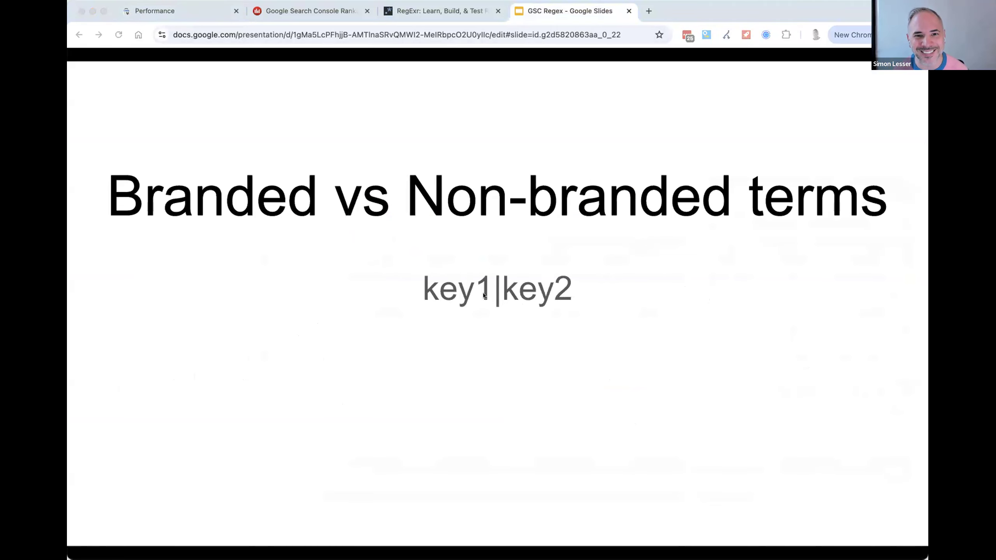
- Switch to RegExr, replace the Spanish question expression with keyword1|keyword2|keyword3 and select the whole expression
{"action": "left_click", "coordinate": [422, 18]}
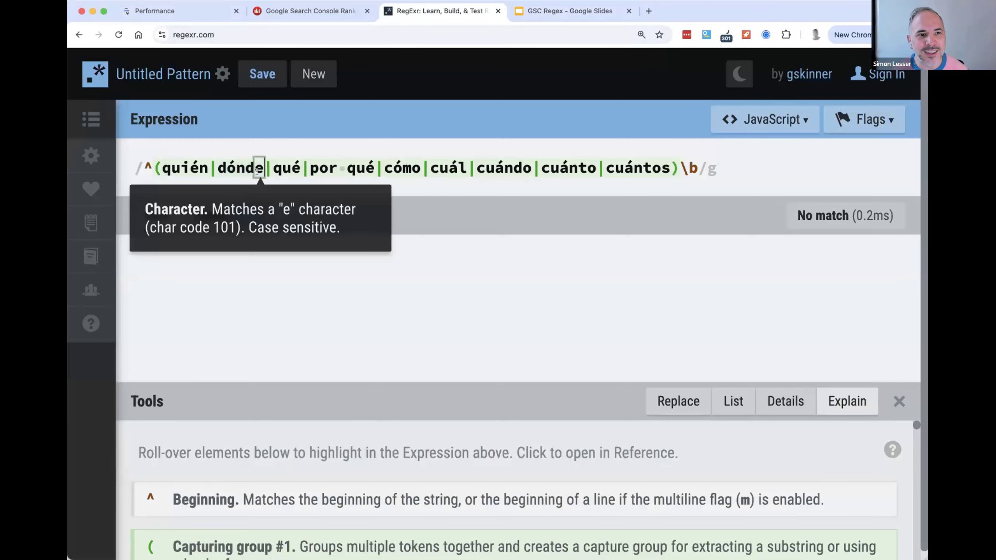
{"action": "key", "text": "super+a"}
{"action": "key", "text": "BackSpace"}
{"action": "type", "text": "keywo"}
{"action": "type", "text": "rd1"}
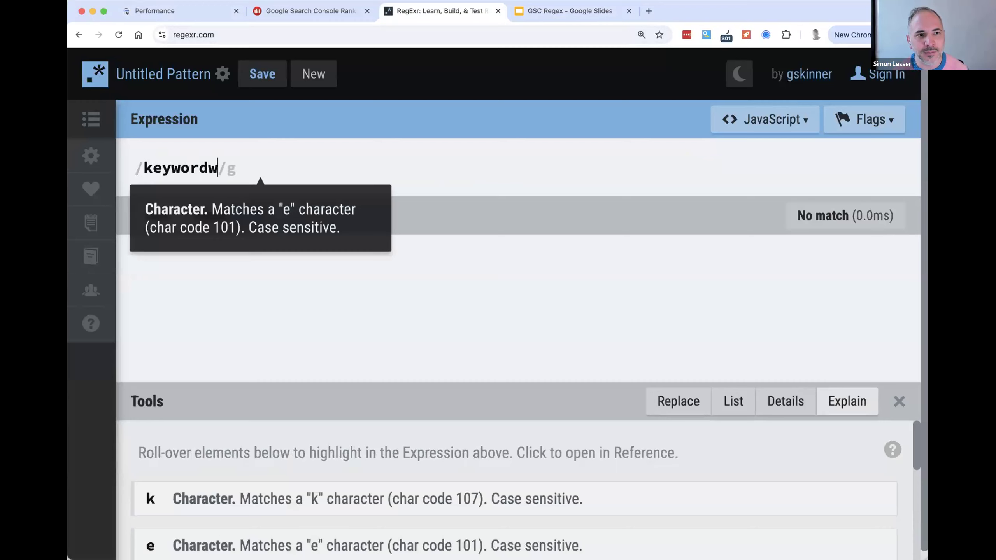
{"action": "type", "text": "|"}
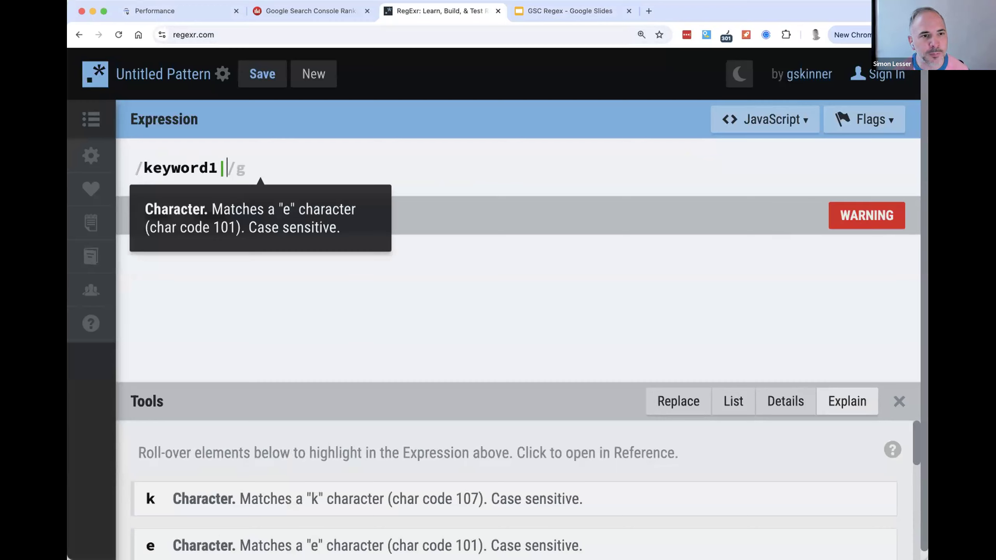
{"action": "type", "text": "keyword2|keyword3"}
{"action": "left_click_drag", "start_coordinate": [442, 163], "coordinate": [118, 147]}
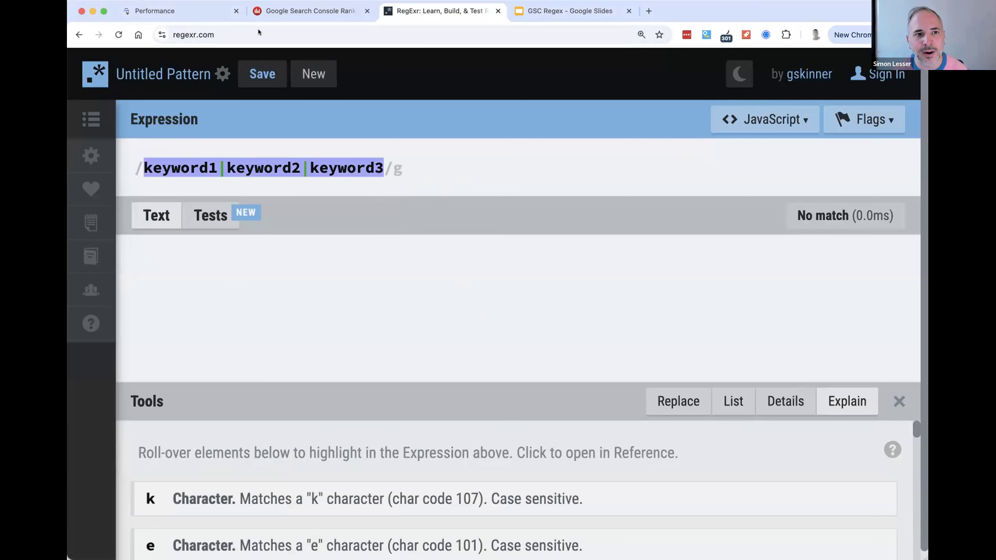
- Switch to Google Search Console, clear the keyword in the query filter and set its type to Custom (regex)
{"action": "left_click", "coordinate": [270, 10]}
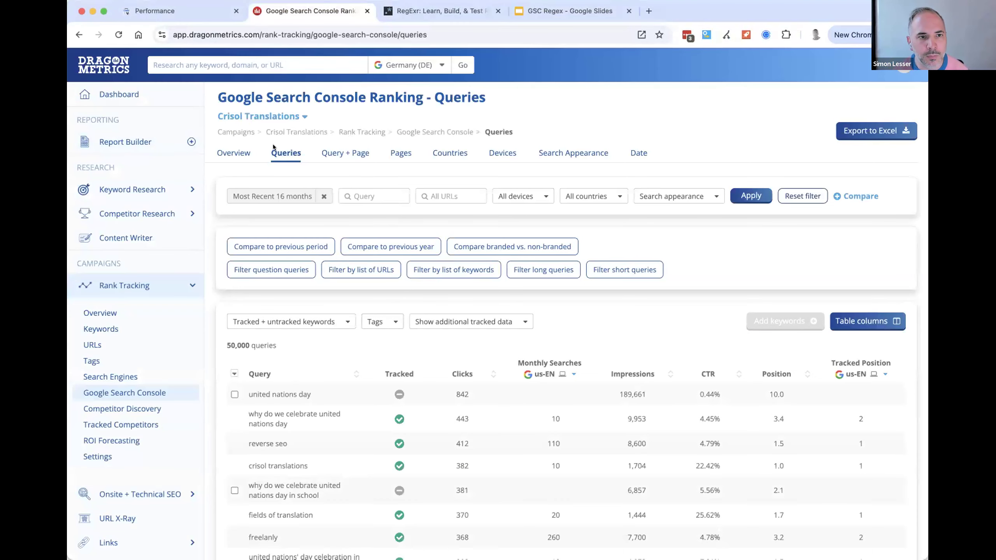
{"action": "left_click", "coordinate": [194, 13]}
{"action": "key", "text": "super+a"}
{"action": "key", "text": "BackSpace"}
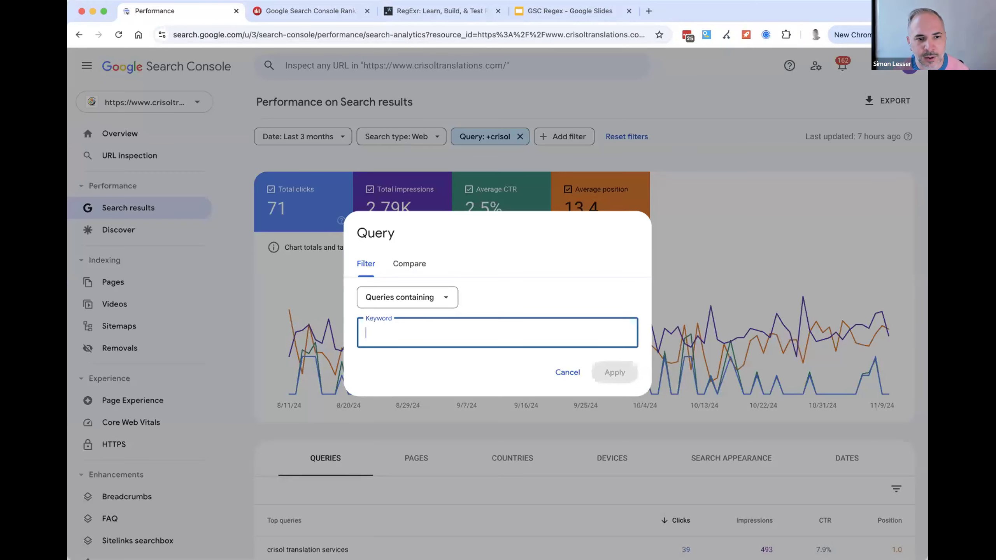
{"action": "left_click", "coordinate": [429, 297]}
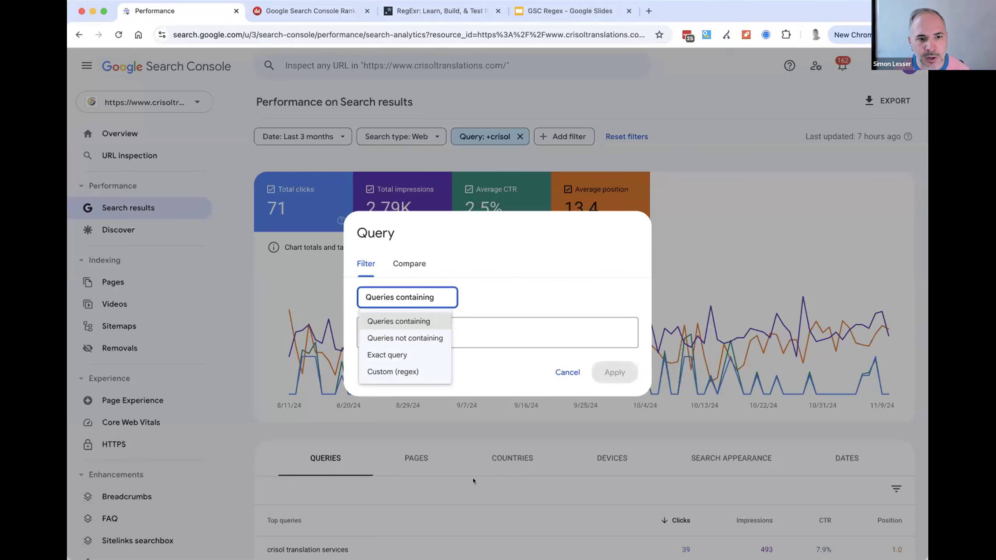
{"action": "left_click", "coordinate": [429, 372]}
- Filter the report to queries matching the regex crisol|nations|freelanly and review the filtered queries and the applied expression
{"action": "type", "text": "crisol"}
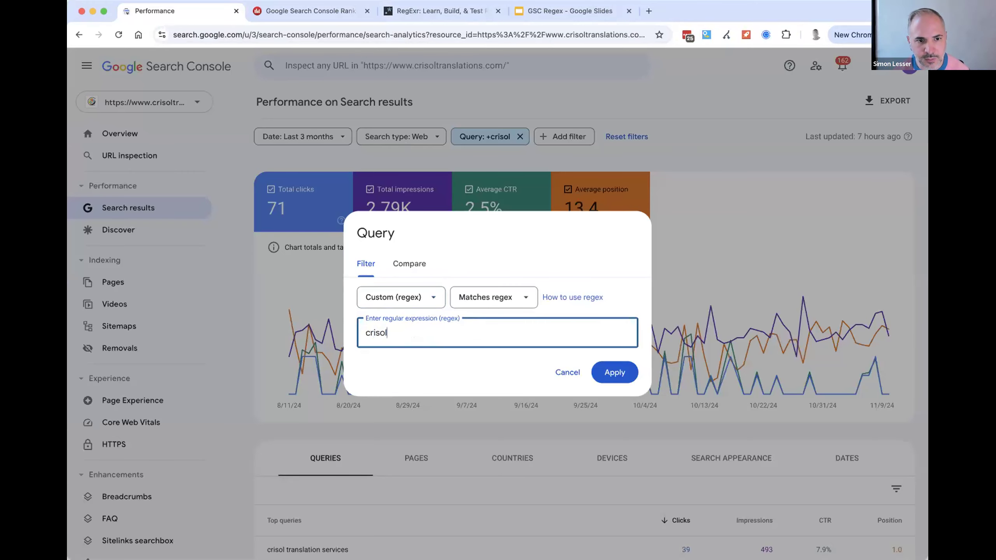
{"action": "type", "text": "|nations|"}
{"action": "left_click", "coordinate": [924, 377]}
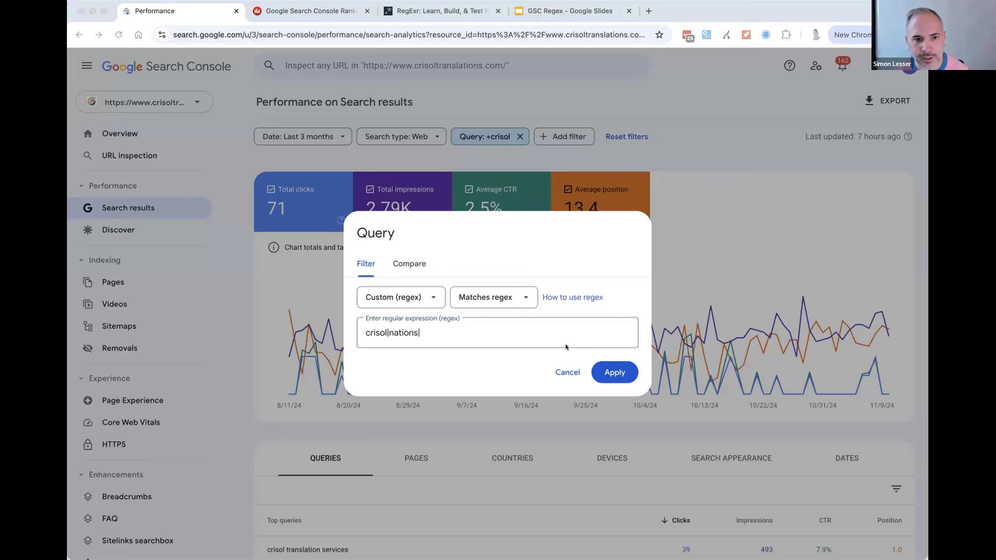
{"action": "left_click", "coordinate": [570, 333]}
{"action": "key", "text": "super+v"}
{"action": "left_click", "coordinate": [606, 369]}
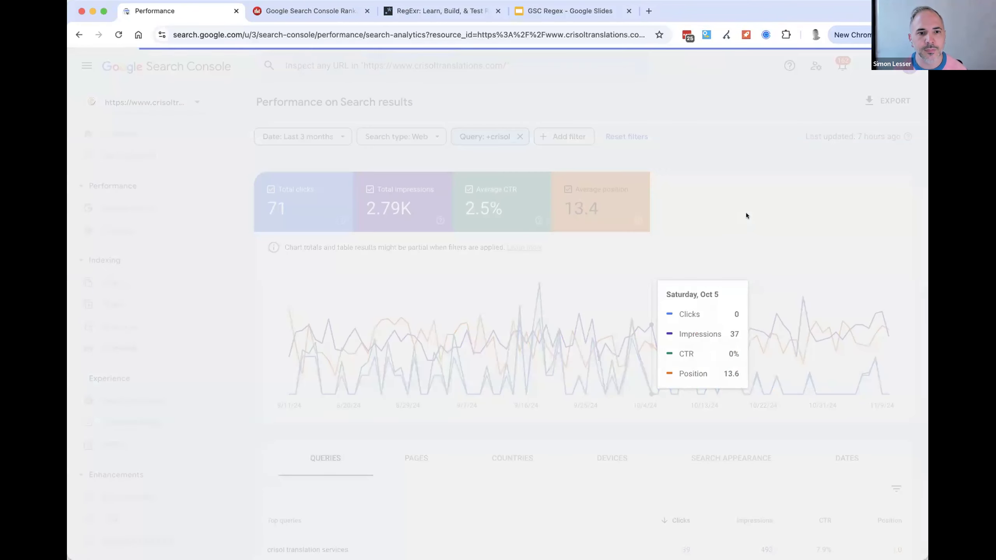
{"action": "scroll", "coordinate": [666, 202], "scroll_direction": "down", "scroll_amount": 8}
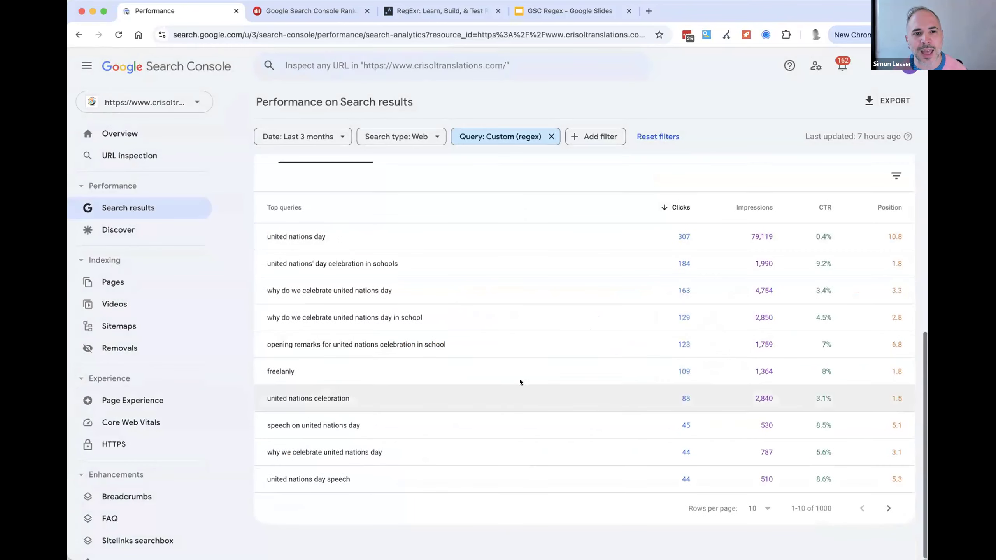
{"action": "scroll", "coordinate": [519, 382], "scroll_direction": "up", "scroll_amount": 8}
{"action": "left_click", "coordinate": [488, 135]}
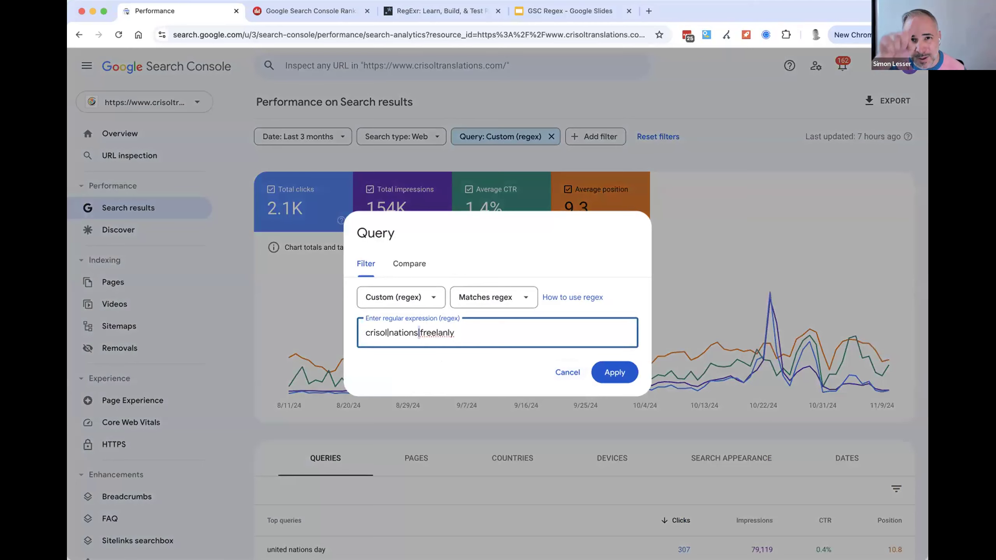
{"action": "left_click", "coordinate": [704, 204]}
- Switch to Dragon Metrics, compare branded vs. non-branded queries and examine the comparison in the Overview report
{"action": "left_click", "coordinate": [300, 12]}
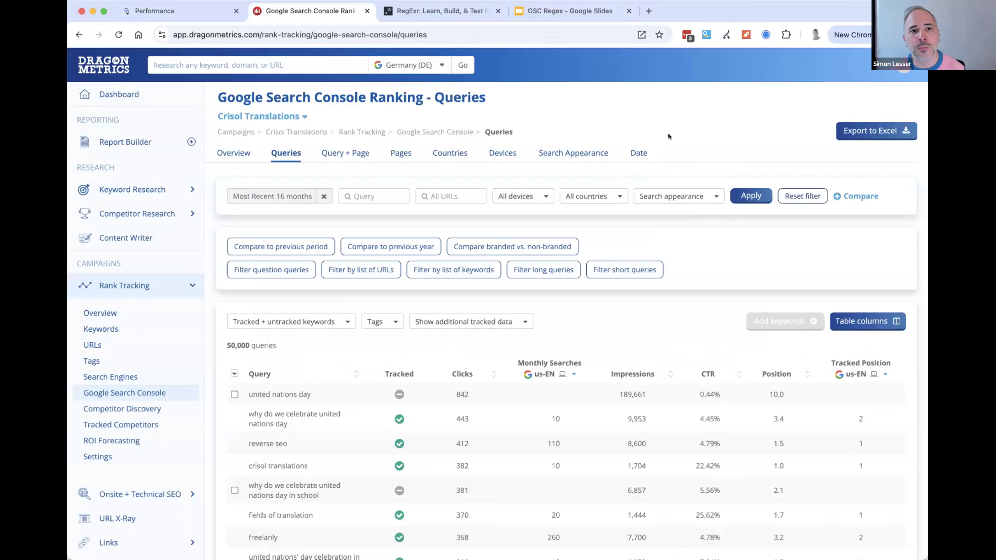
{"action": "left_click", "coordinate": [482, 244]}
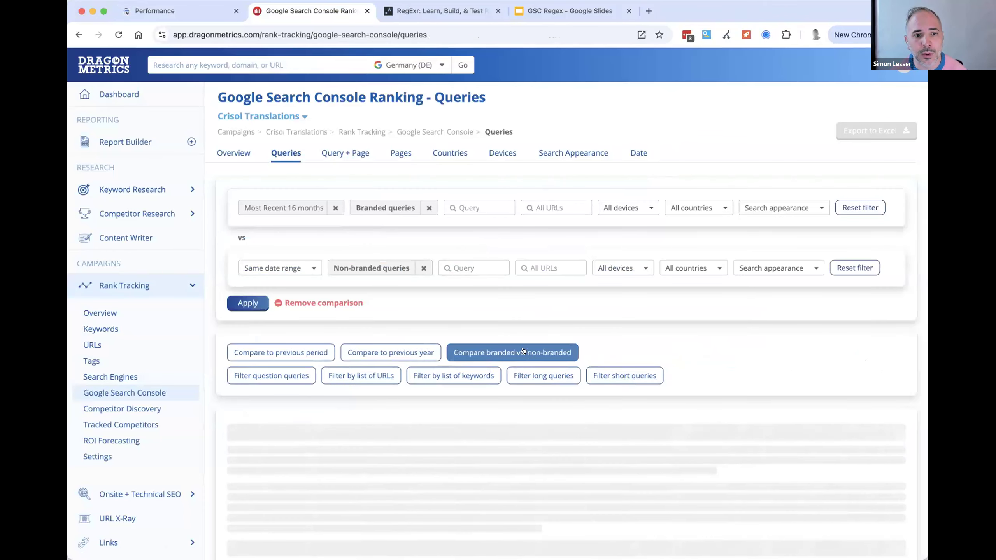
{"action": "left_click", "coordinate": [232, 156]}
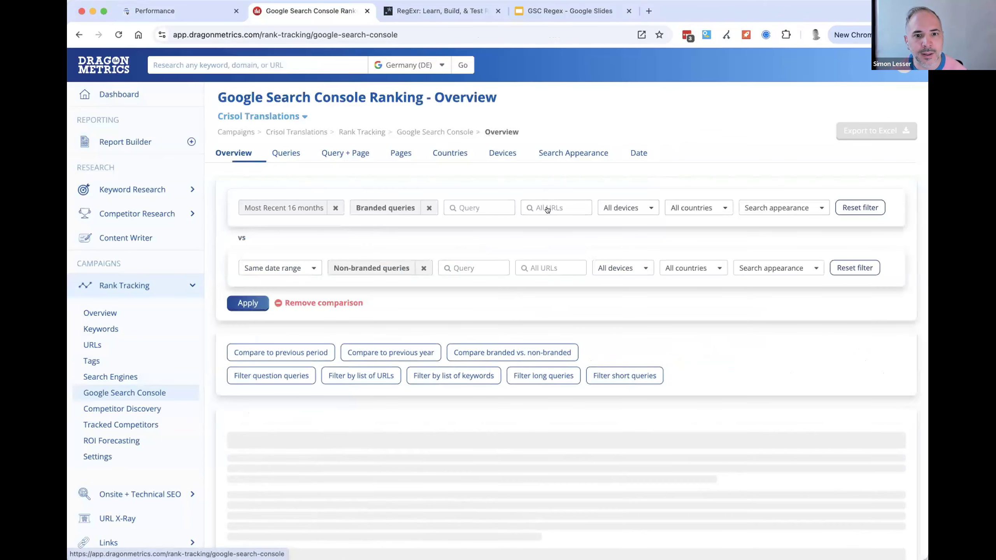
{"action": "scroll", "coordinate": [689, 126], "scroll_direction": "down", "scroll_amount": 6}
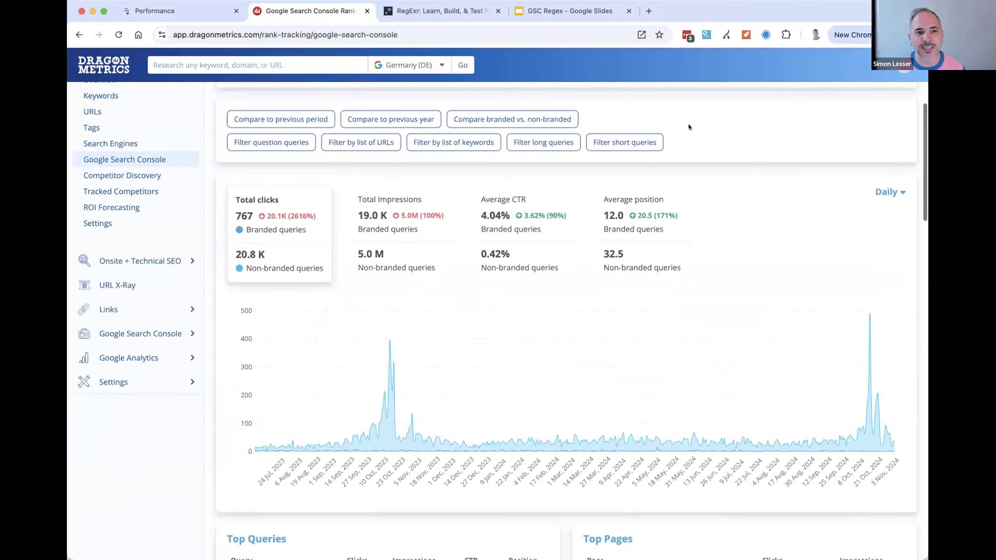
{"action": "scroll", "coordinate": [567, 222], "scroll_direction": "down", "scroll_amount": 6}
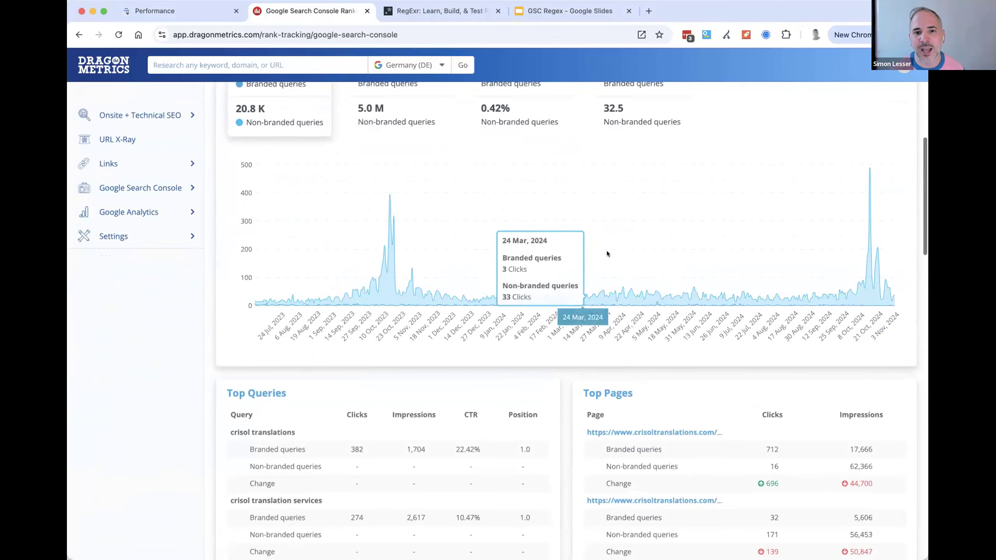
{"action": "scroll", "coordinate": [352, 337], "scroll_direction": "down", "scroll_amount": 5}
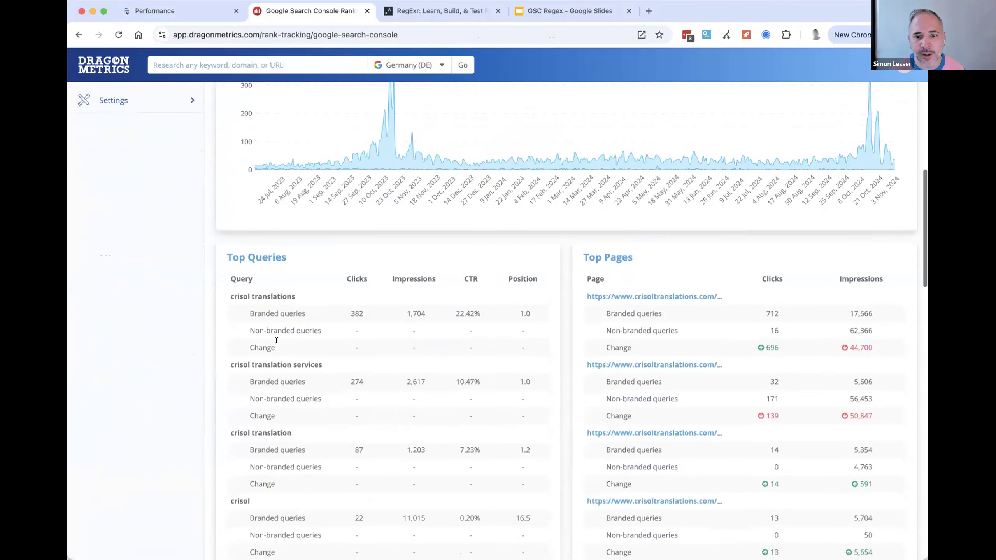
{"action": "scroll", "coordinate": [600, 268], "scroll_direction": "down", "scroll_amount": 8}
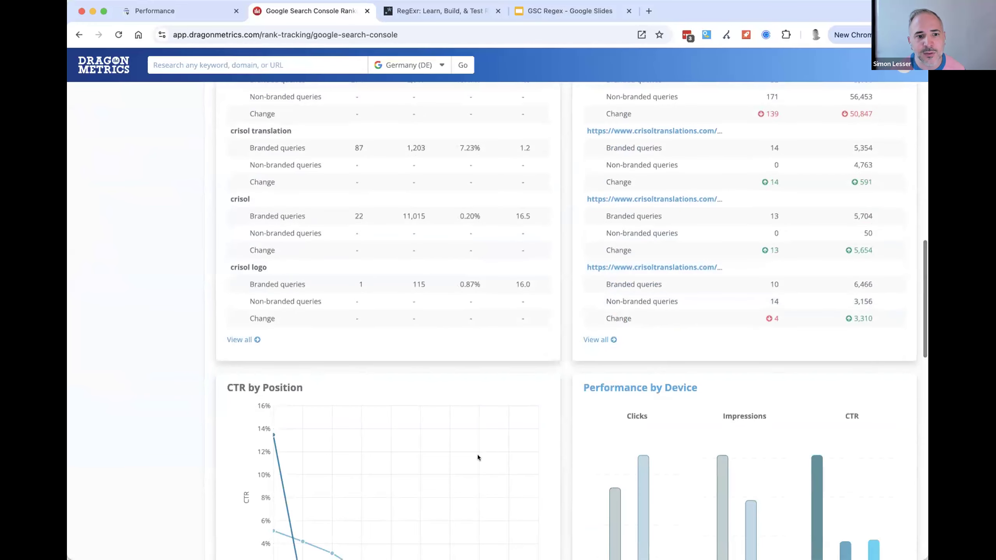
{"action": "scroll", "coordinate": [494, 470], "scroll_direction": "up", "scroll_amount": 20}
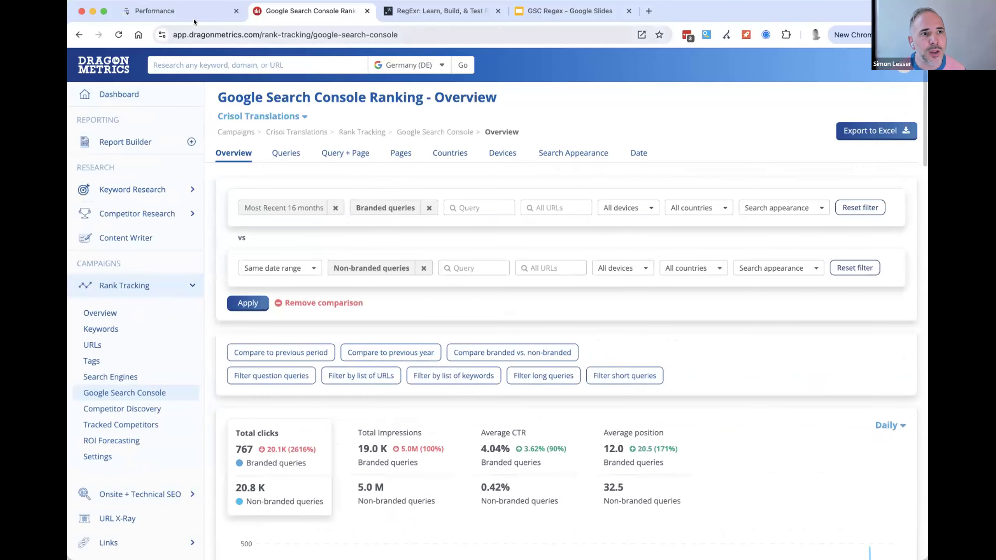
- In Search Console's query filter, set up a comparison and copy the regex crisol|nations|freelanly into the second condition
{"action": "left_click", "coordinate": [154, 11]}
{"action": "left_click", "coordinate": [525, 137]}
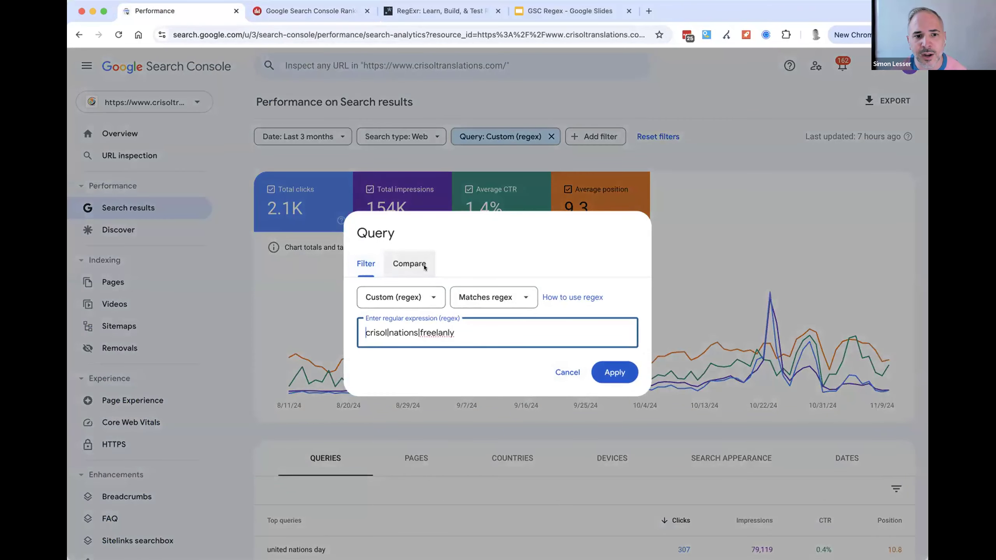
{"action": "left_click", "coordinate": [407, 263]}
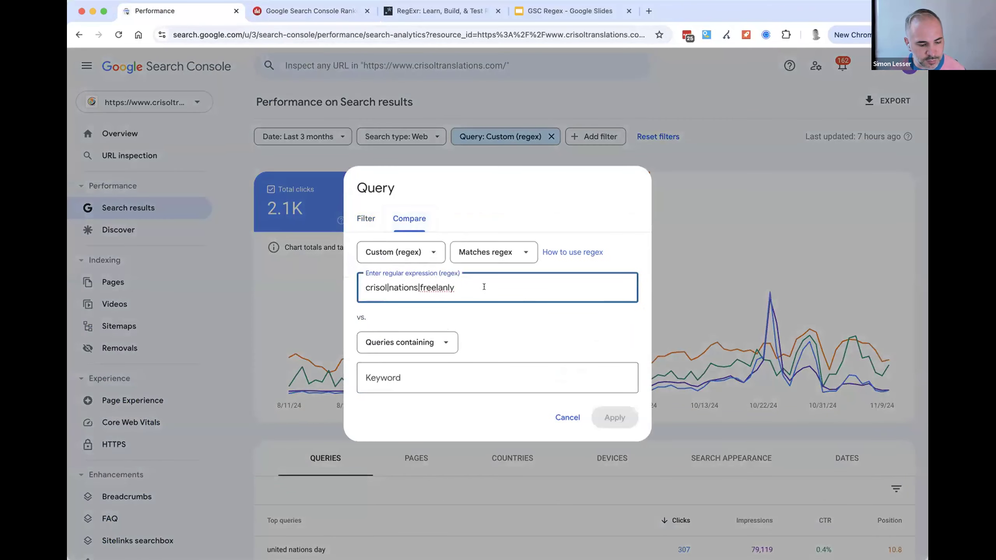
{"action": "key", "text": "super+a"}
{"action": "key", "text": "super+c"}
{"action": "left_click", "coordinate": [467, 377]}
{"action": "key", "text": "super+v"}
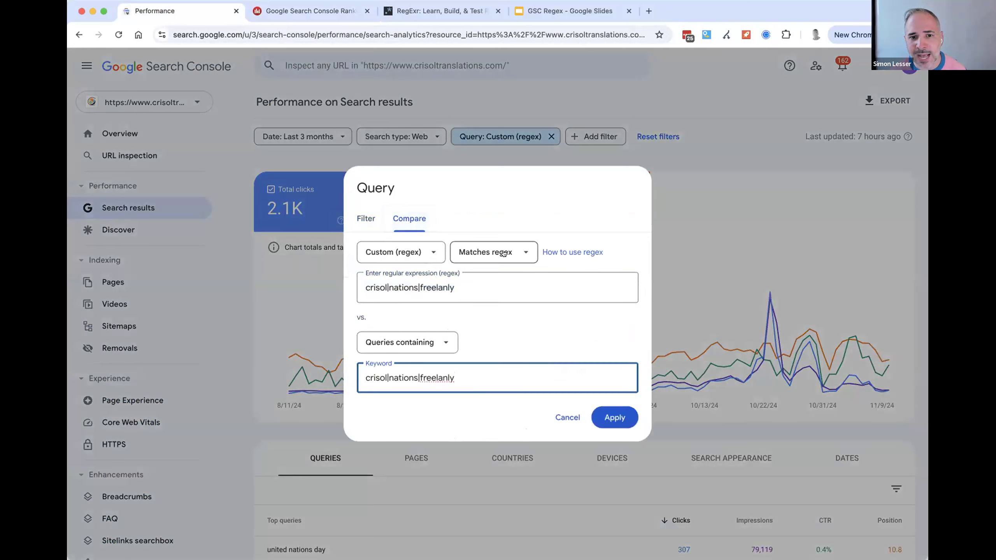
- Set the second comparison condition to Custom (regex) with Doesn't match regex
{"action": "left_click", "coordinate": [430, 336]}
{"action": "left_click", "coordinate": [399, 420]}
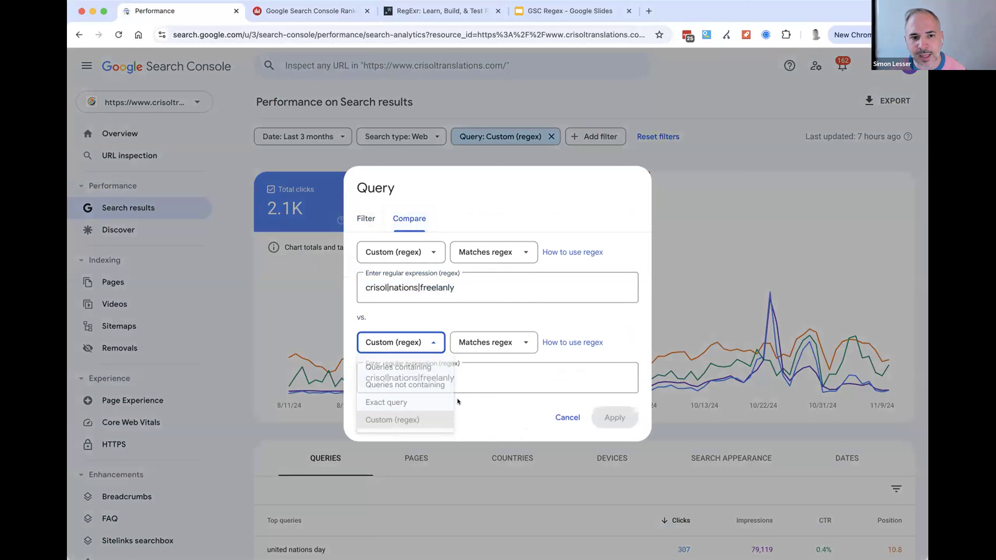
{"action": "left_click", "coordinate": [484, 342]}
{"action": "left_click", "coordinate": [513, 384]}
{"action": "left_click", "coordinate": [565, 382]}
- Check the expressions in both conditions, apply the query comparison and look over the chart and queries table
{"action": "left_click_drag", "start_coordinate": [466, 288], "coordinate": [354, 288]}
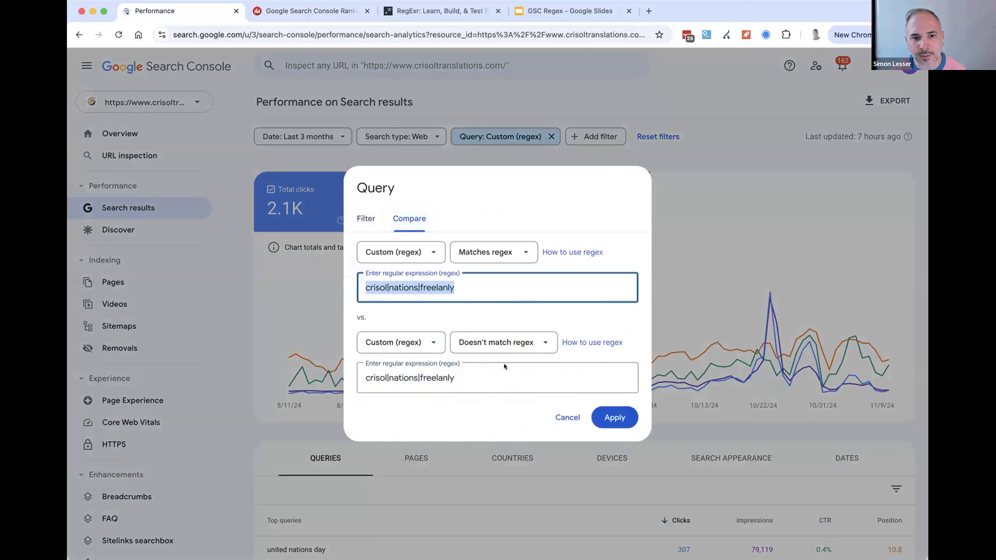
{"action": "left_click_drag", "start_coordinate": [478, 378], "coordinate": [360, 367]}
{"action": "left_click", "coordinate": [413, 278]}
{"action": "left_click", "coordinate": [521, 379]}
{"action": "left_click", "coordinate": [610, 413]}
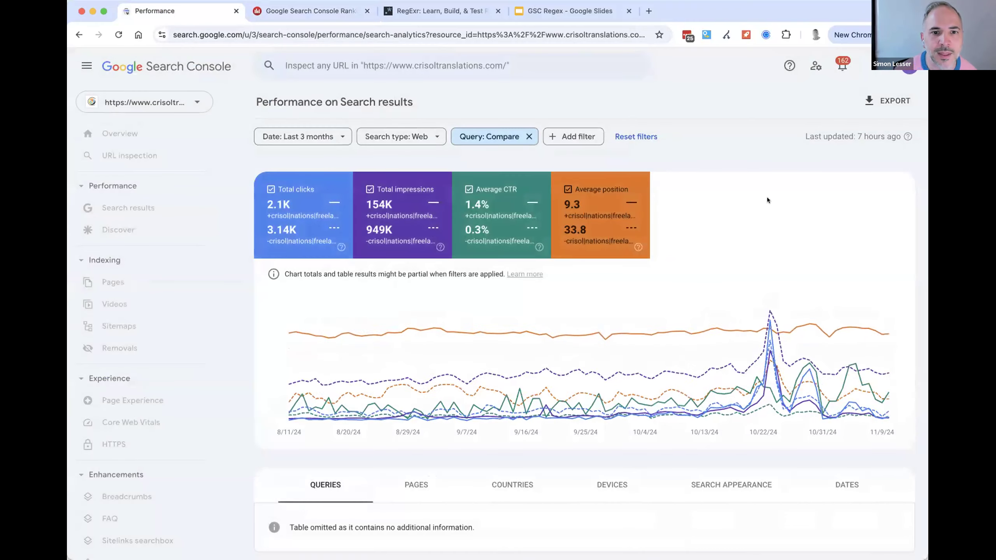
{"action": "scroll", "coordinate": [772, 279], "scroll_direction": "down", "scroll_amount": 1}
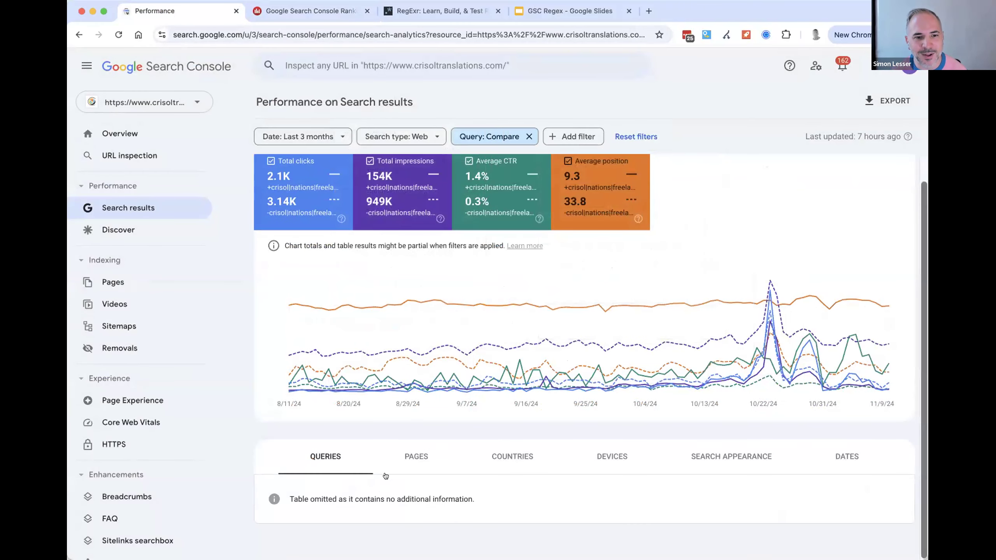
{"action": "left_click_drag", "start_coordinate": [326, 493], "coordinate": [418, 494]}
{"action": "left_click", "coordinate": [426, 482]}
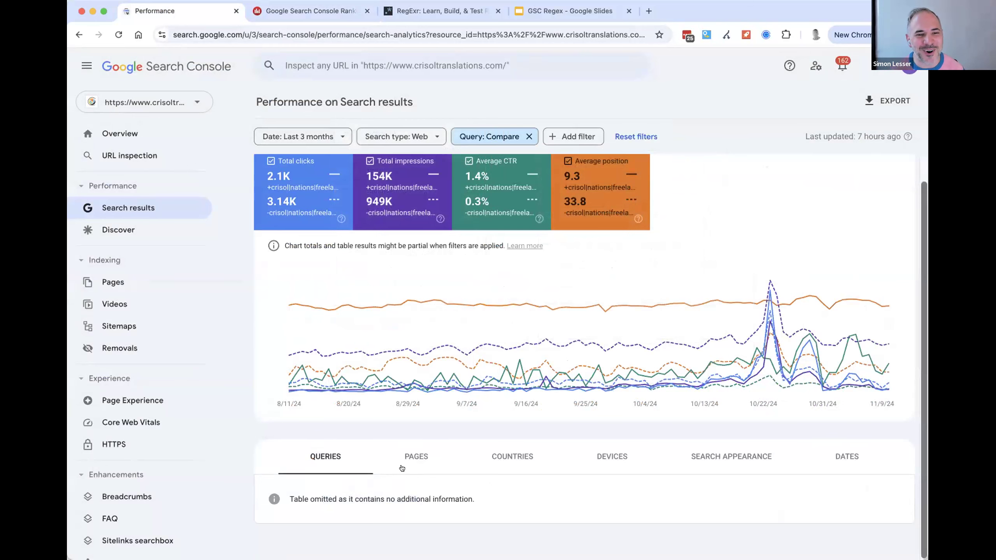
- Switch to Dragon Metrics and examine the branded and non-branded figures under Top Queries and Top Pages
{"action": "left_click", "coordinate": [310, 10]}
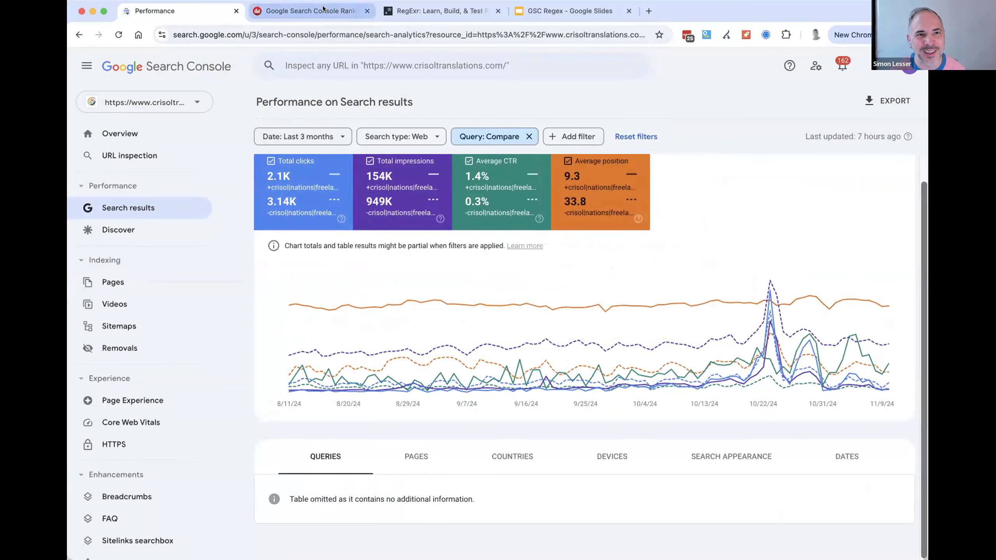
{"action": "scroll", "coordinate": [478, 386], "scroll_direction": "down", "scroll_amount": 8}
{"action": "left_click_drag", "start_coordinate": [265, 289], "coordinate": [273, 316]}
{"action": "left_click_drag", "start_coordinate": [274, 356], "coordinate": [279, 356]}
{"action": "left_click", "coordinate": [269, 284]}
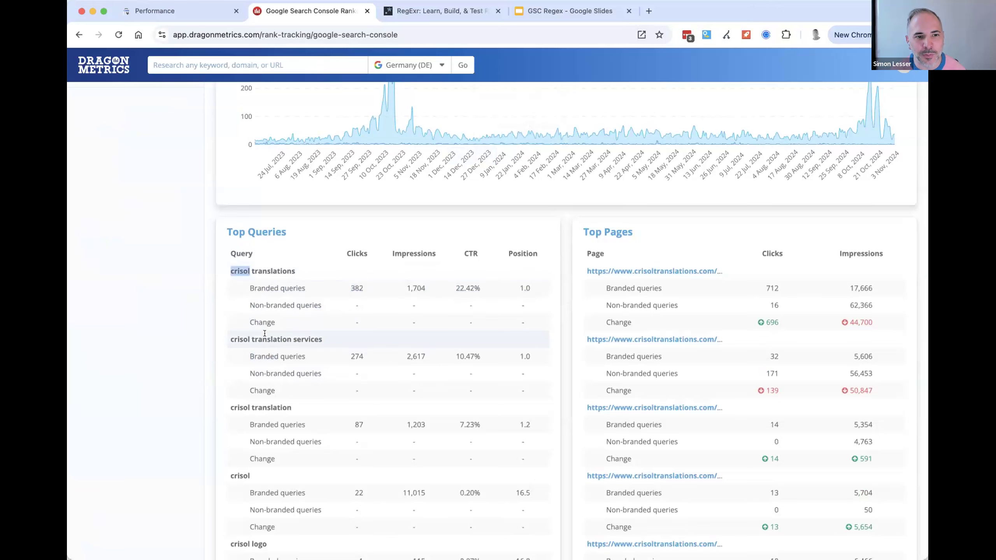
{"action": "scroll", "coordinate": [334, 435], "scroll_direction": "down", "scroll_amount": 2}
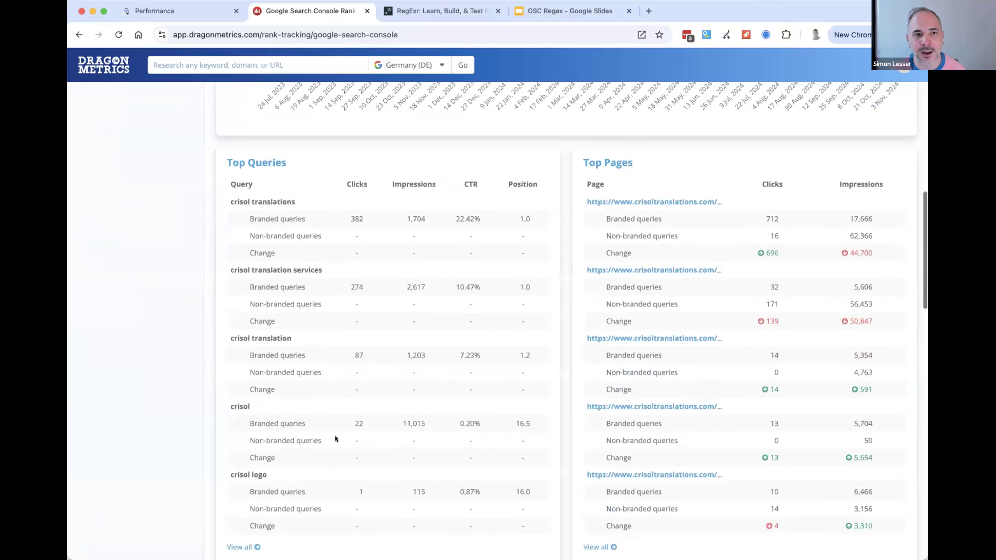
{"action": "scroll", "coordinate": [322, 274], "scroll_direction": "up", "scroll_amount": 15}
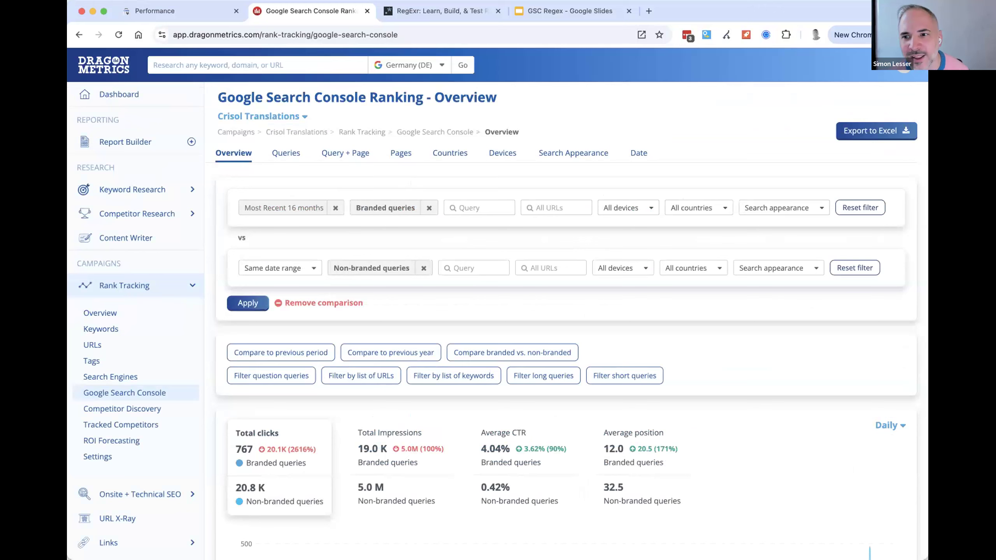
- Glance back at the Search Console comparison, switch to the GSC Regex presentation and advance to the List of exact keywords slide
{"action": "left_click", "coordinate": [185, 12]}
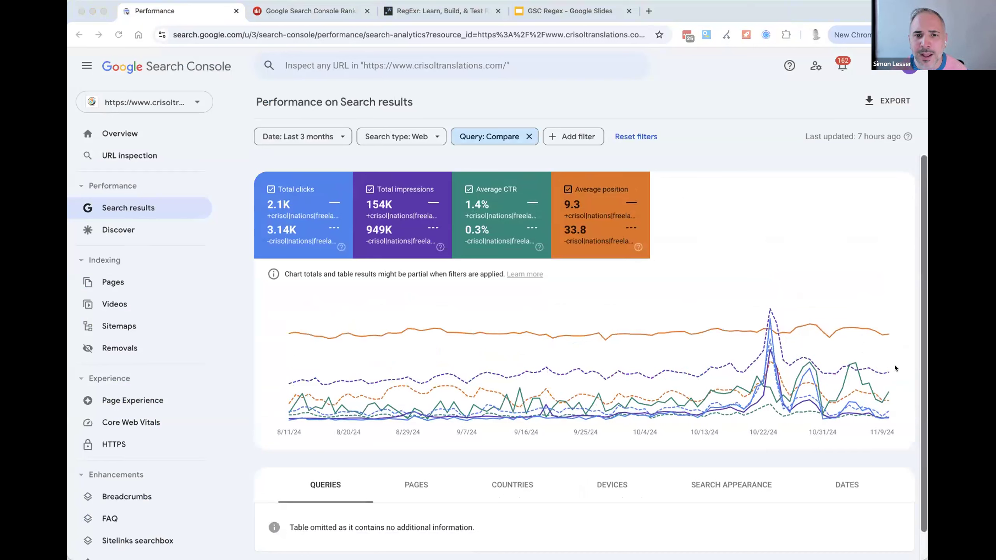
{"action": "left_click", "coordinate": [589, 12]}
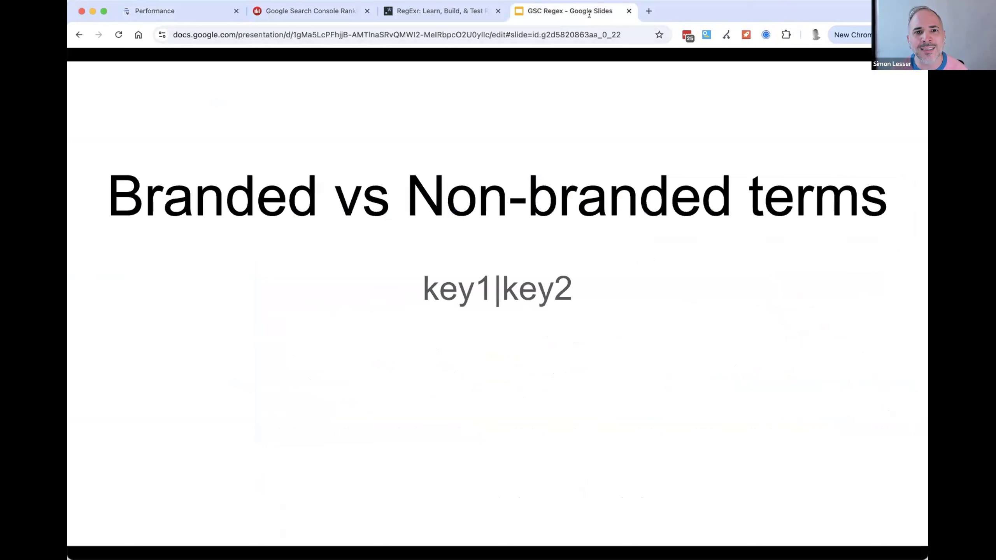
{"action": "left_click", "coordinate": [588, 209]}
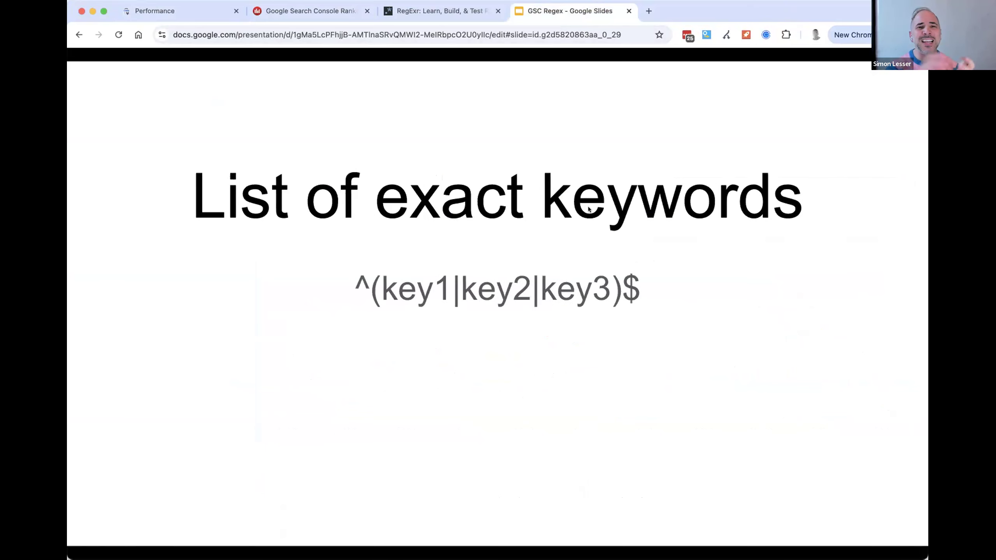
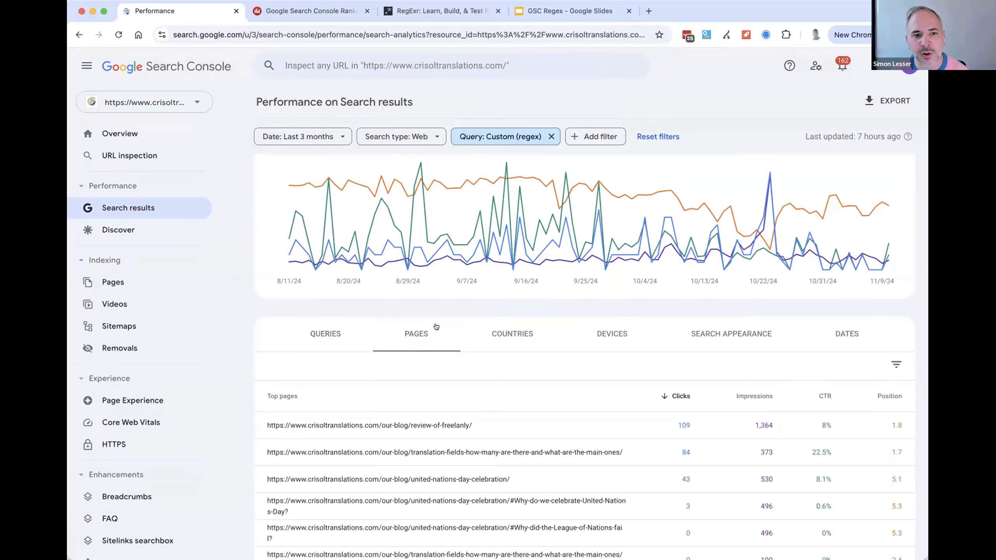
- Look over the Top pages table for the regex query filter and switch to Dragon Metrics
{"action": "scroll", "coordinate": [435, 326], "scroll_direction": "down", "scroll_amount": 5}
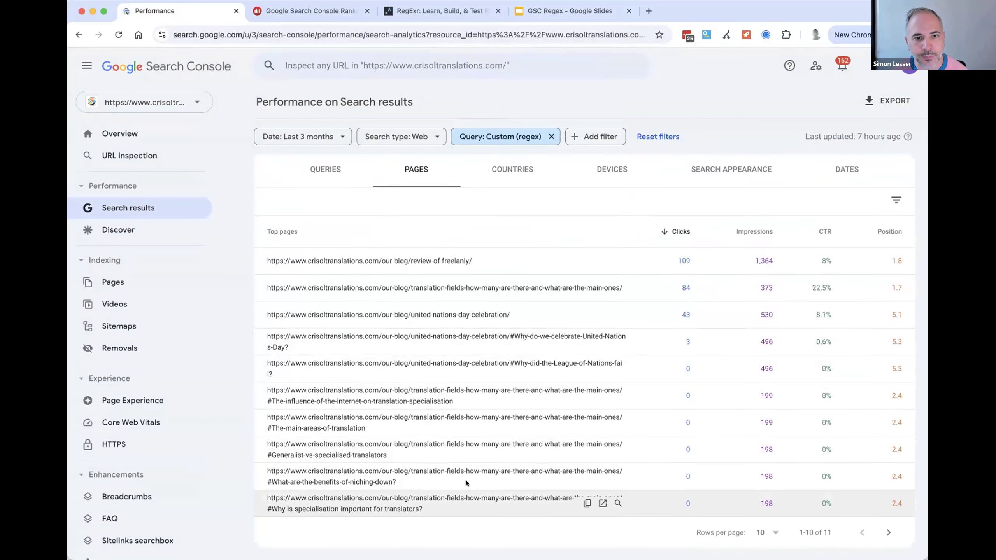
{"action": "scroll", "coordinate": [924, 499], "scroll_direction": "up", "scroll_amount": 5}
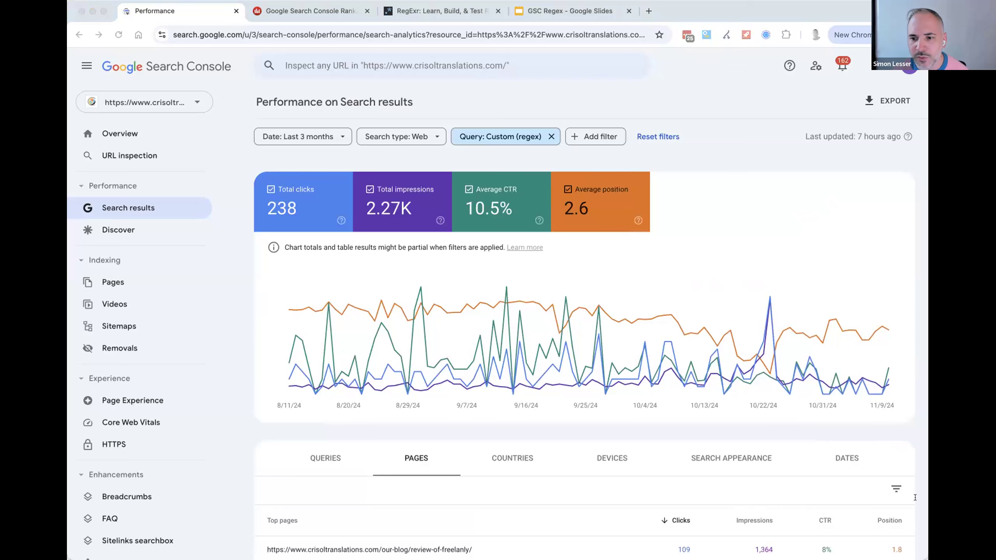
{"action": "left_click", "coordinate": [310, 11]}
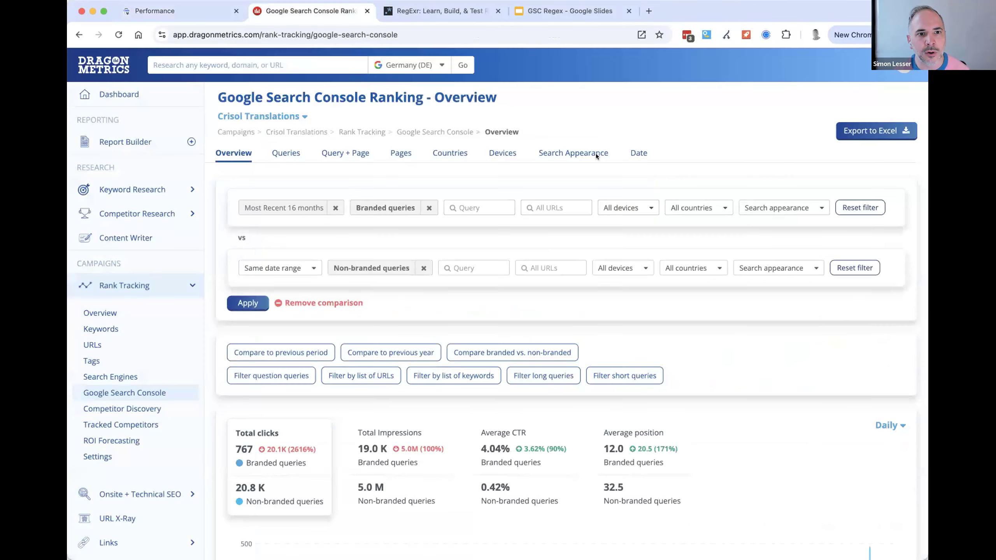
- Clear the branded and non-branded filters and the comparison, and set the date range to most recent 16 months
{"action": "left_click", "coordinate": [423, 268]}
{"action": "left_click", "coordinate": [428, 207]}
{"action": "left_click", "coordinate": [766, 206]}
{"action": "left_click", "coordinate": [749, 269]}
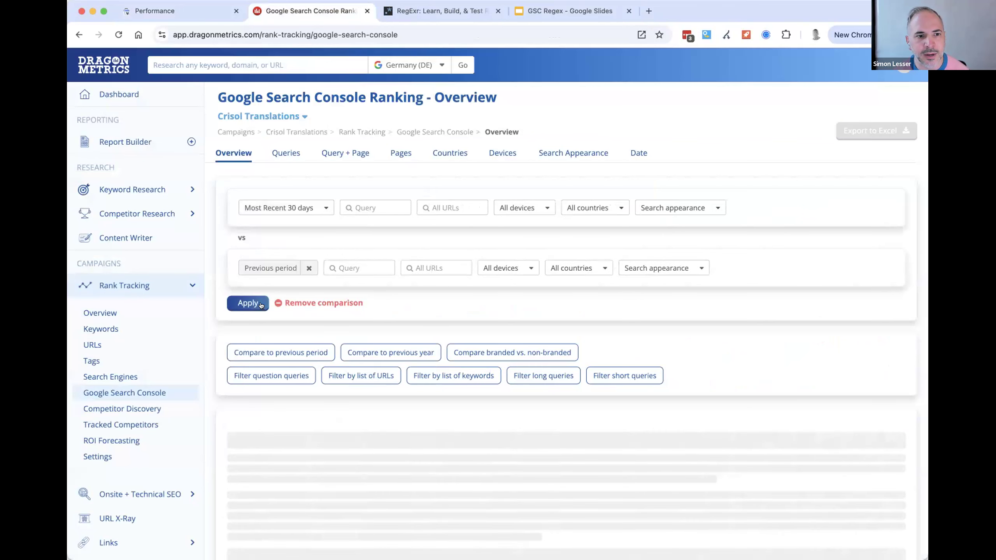
{"action": "left_click", "coordinate": [308, 268]}
{"action": "left_click", "coordinate": [248, 303]}
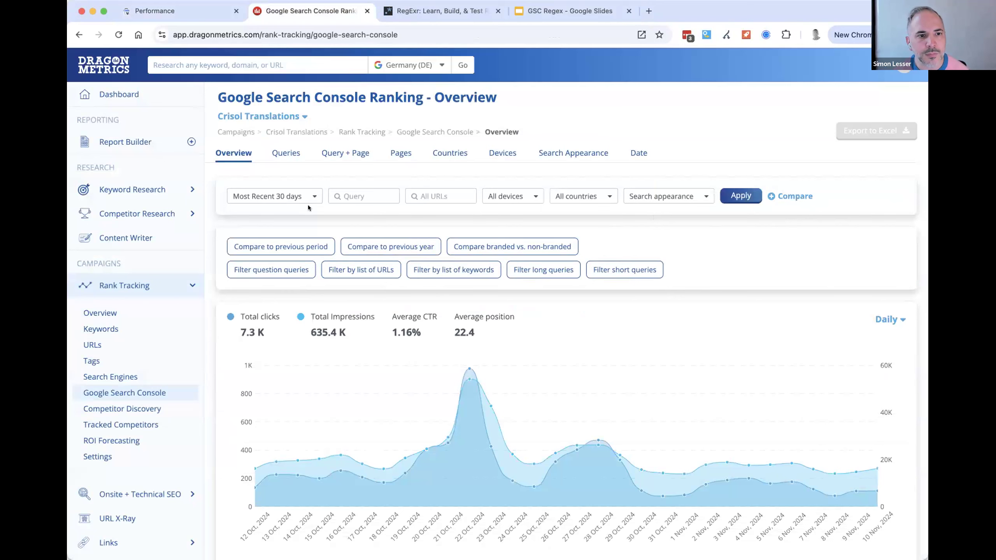
{"action": "left_click", "coordinate": [308, 200]}
{"action": "left_click", "coordinate": [277, 306]}
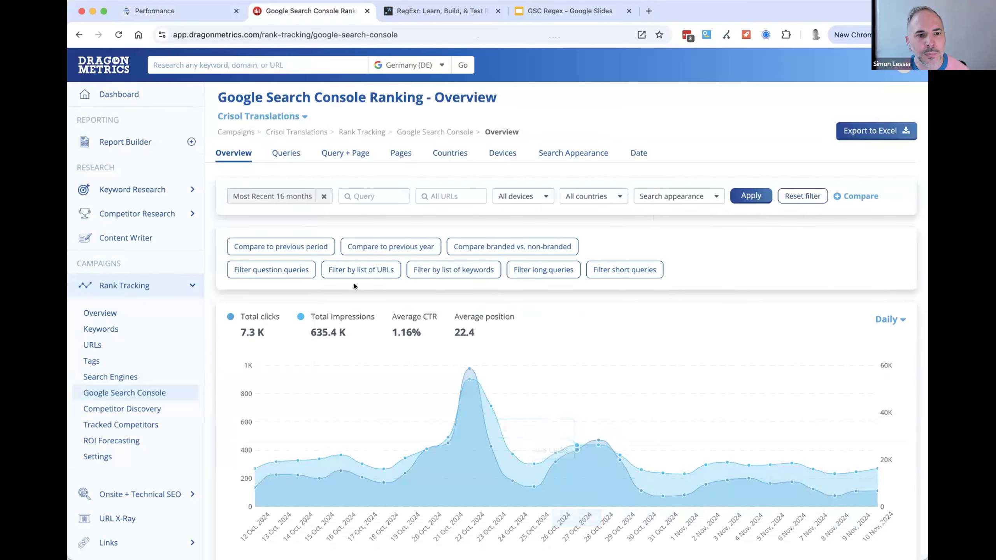
- Filter by the keyword list "freelanly, fields of translation, speech on united nations day" and apply it
{"action": "left_click", "coordinate": [436, 273]}
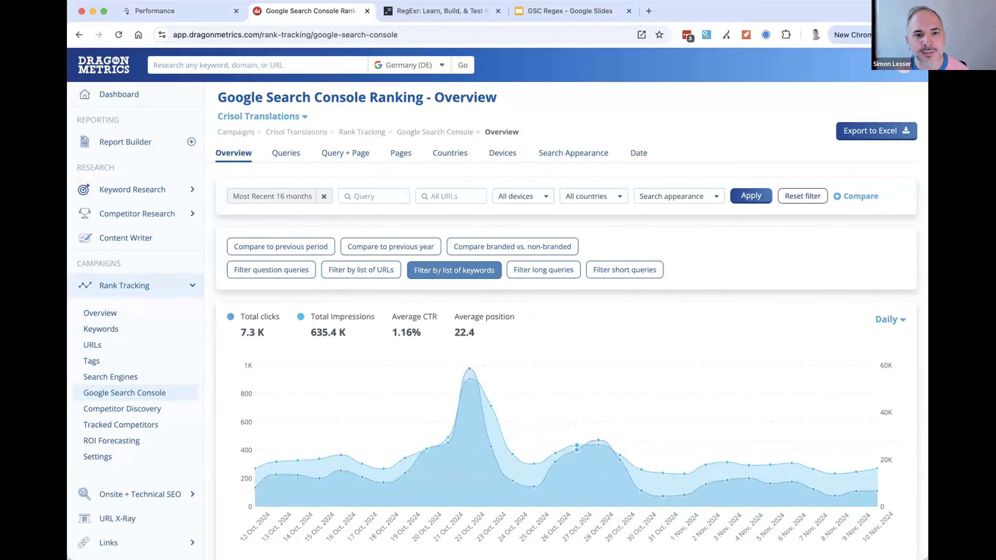
{"action": "left_click", "coordinate": [432, 311]}
{"action": "type", "text": "freelanly, fields of translation, speech on united nations day"}
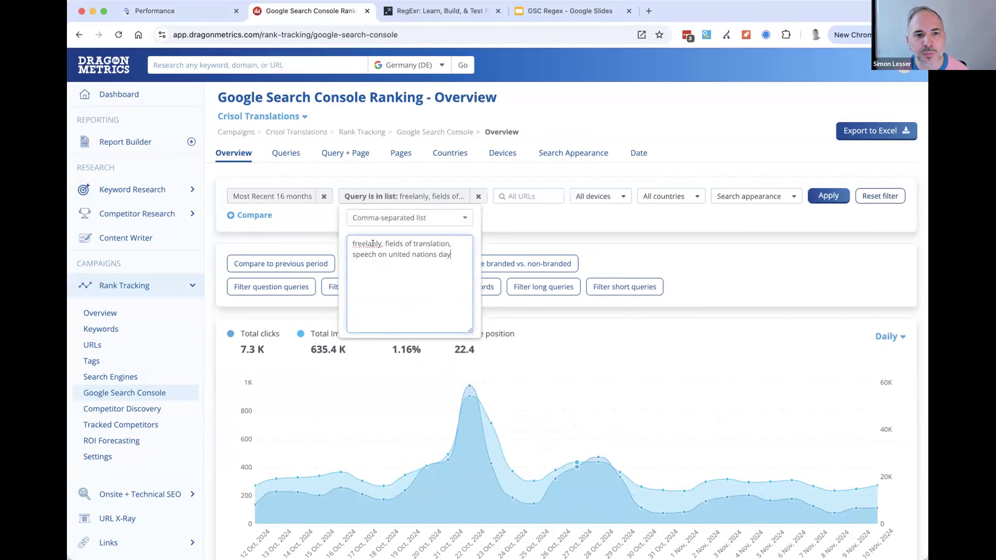
{"action": "left_click_drag", "start_coordinate": [416, 263], "coordinate": [449, 262]}
{"action": "left_click", "coordinate": [449, 262]}
{"action": "left_click", "coordinate": [722, 239]}
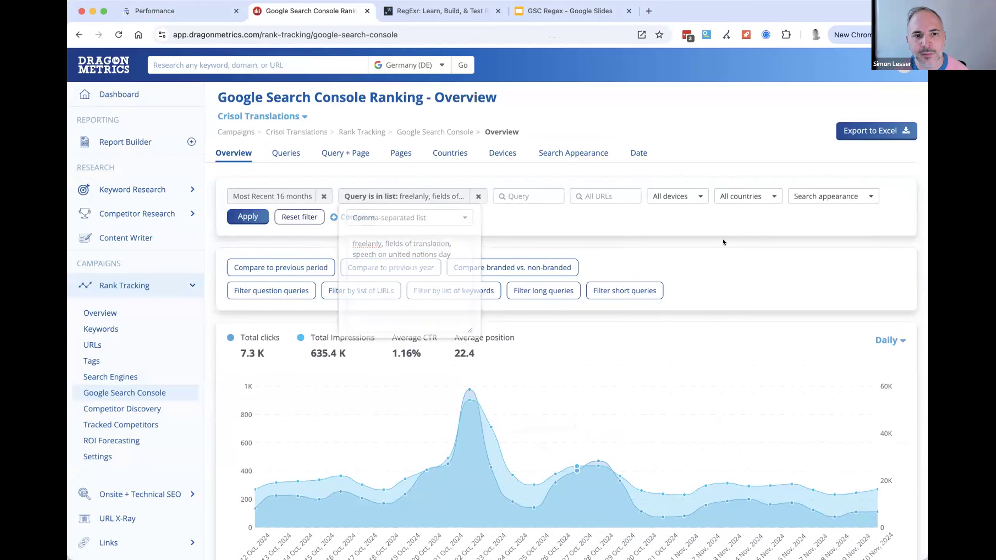
{"action": "left_click", "coordinate": [268, 216]}
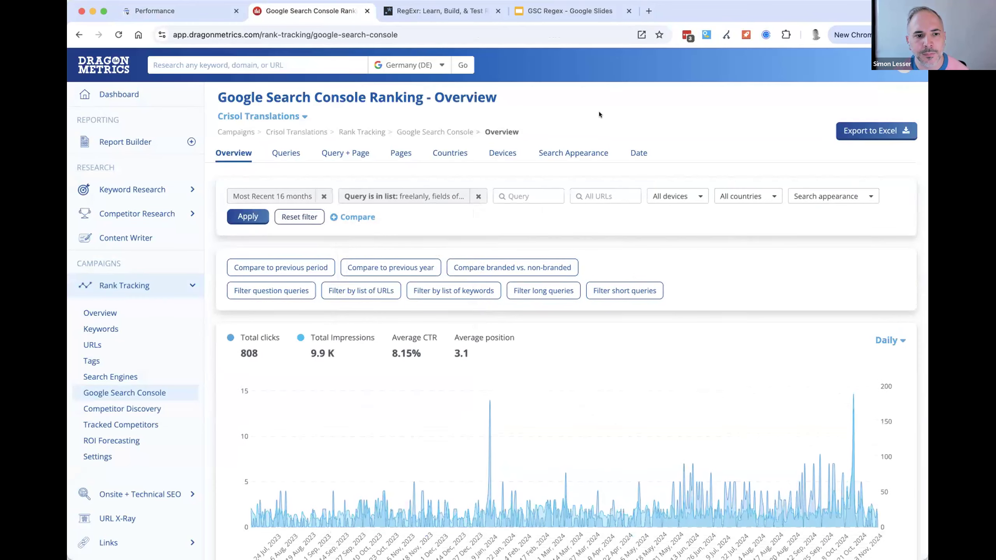
- Examine the keyword list's results in the overview's Top Queries and in the Pages, Devices and Countries reports
{"action": "scroll", "coordinate": [617, 152], "scroll_direction": "down", "scroll_amount": 4}
{"action": "scroll", "coordinate": [651, 327], "scroll_direction": "down", "scroll_amount": 3}
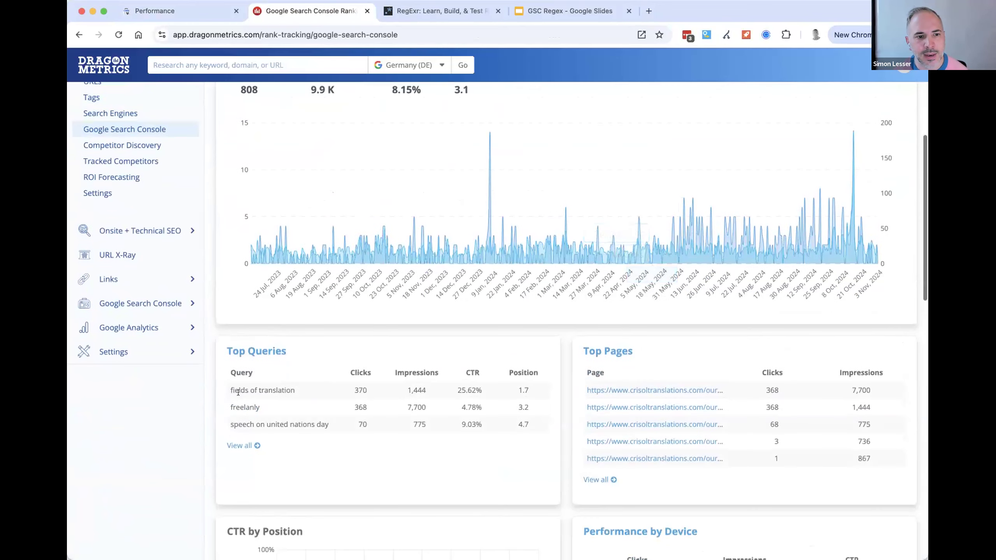
{"action": "scroll", "coordinate": [432, 399], "scroll_direction": "up", "scroll_amount": 7}
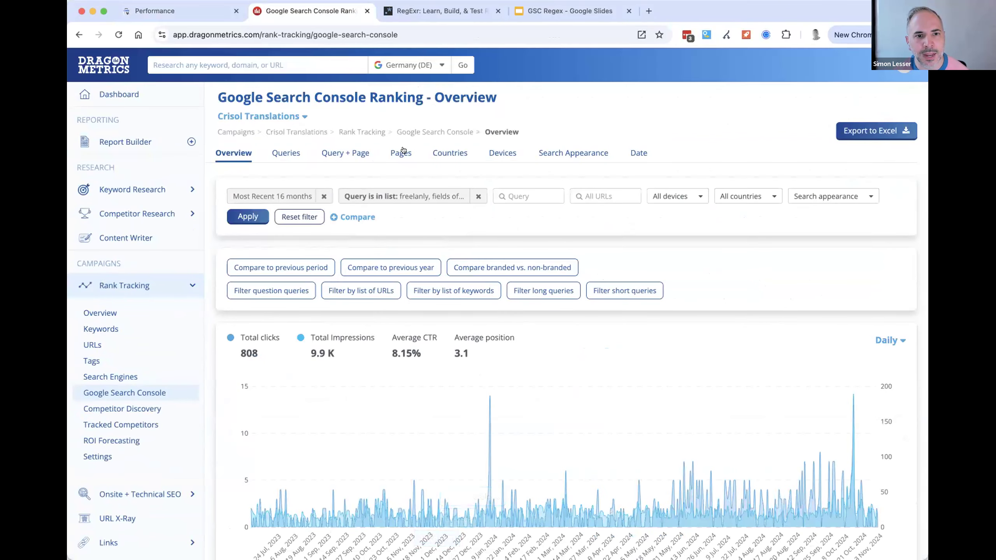
{"action": "left_click", "coordinate": [400, 153]}
{"action": "scroll", "coordinate": [559, 280], "scroll_direction": "down", "scroll_amount": 5}
{"action": "scroll", "coordinate": [467, 329], "scroll_direction": "up", "scroll_amount": 5}
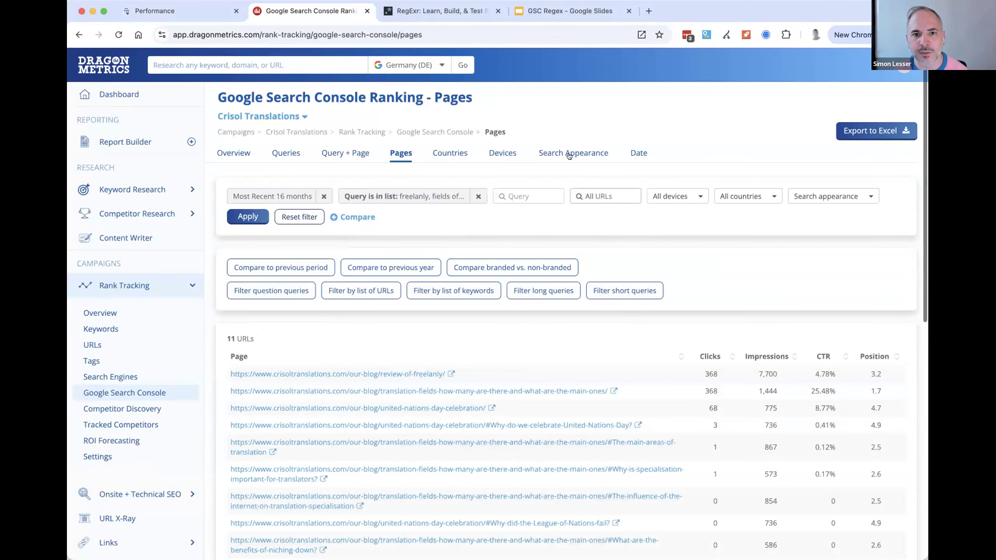
{"action": "left_click", "coordinate": [502, 153]}
{"action": "left_click", "coordinate": [441, 154]}
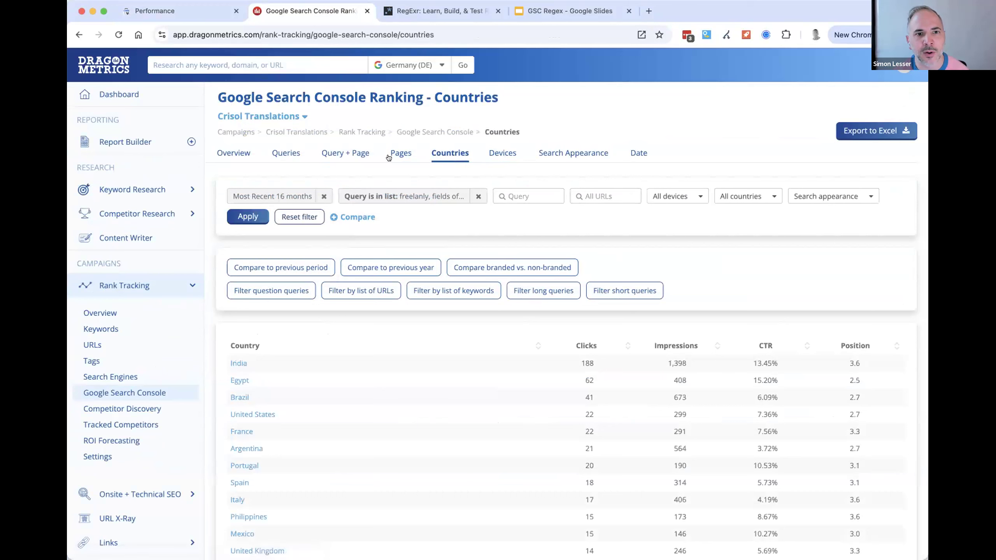
{"action": "key", "text": "super+a"}
{"action": "left_click", "coordinate": [566, 132]}
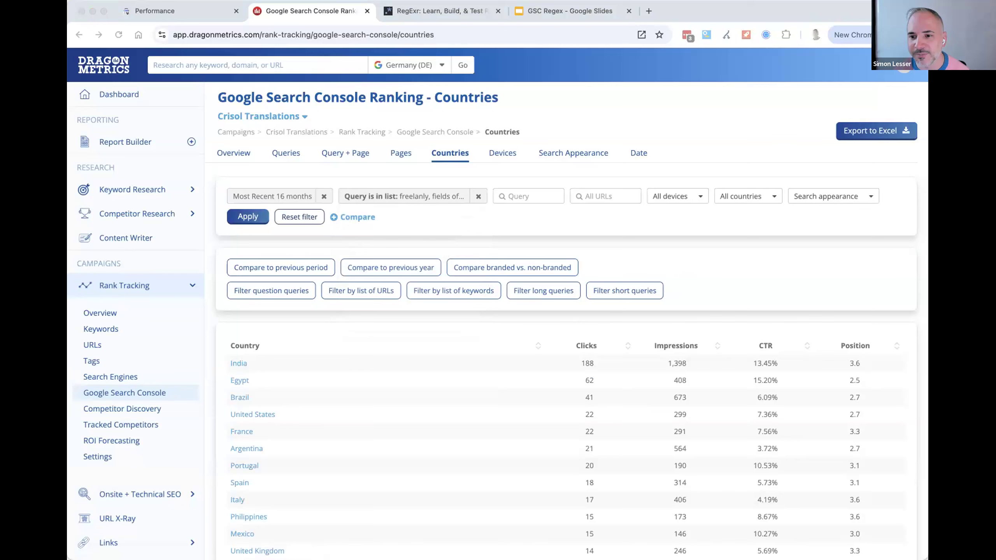
{"action": "left_click", "coordinate": [606, 103]}
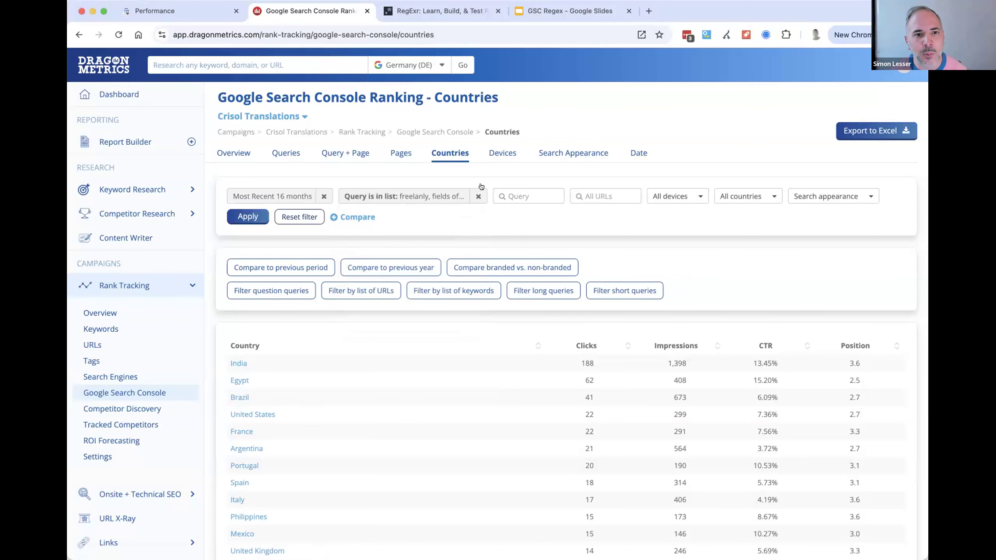
- Remove the keyword list filter, switch to Search Console and remove its custom regex query filter
{"action": "left_click", "coordinate": [478, 196]}
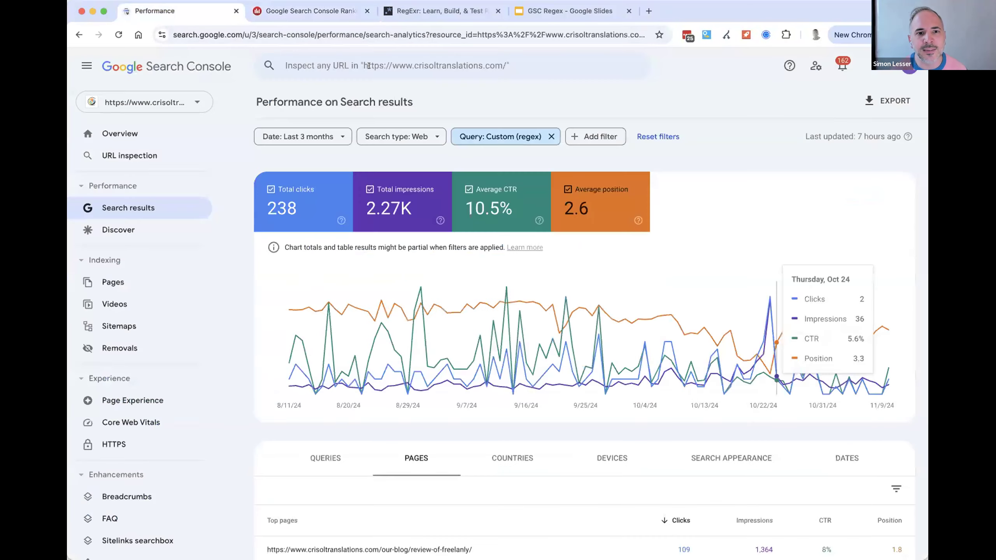
{"action": "left_click", "coordinate": [175, 5]}
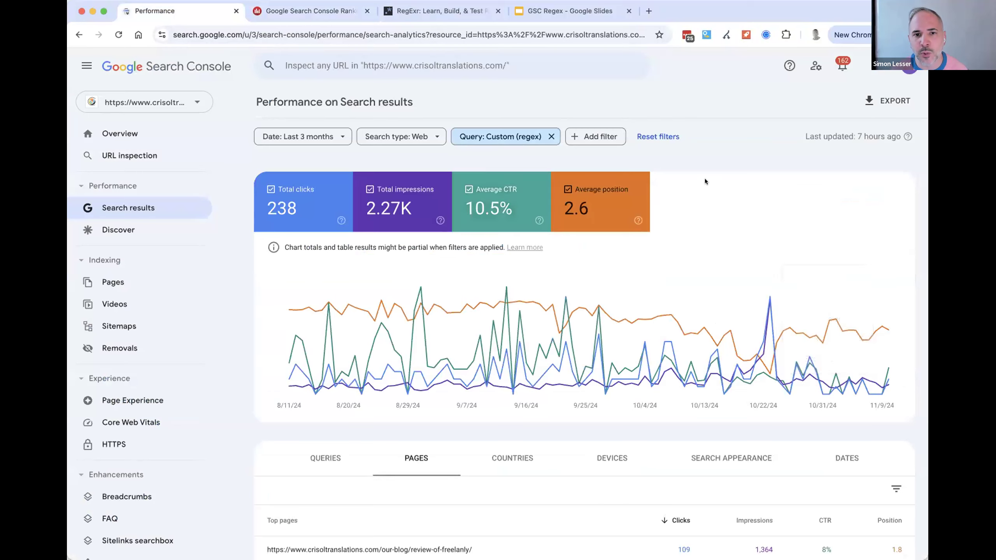
{"action": "left_click", "coordinate": [551, 136]}
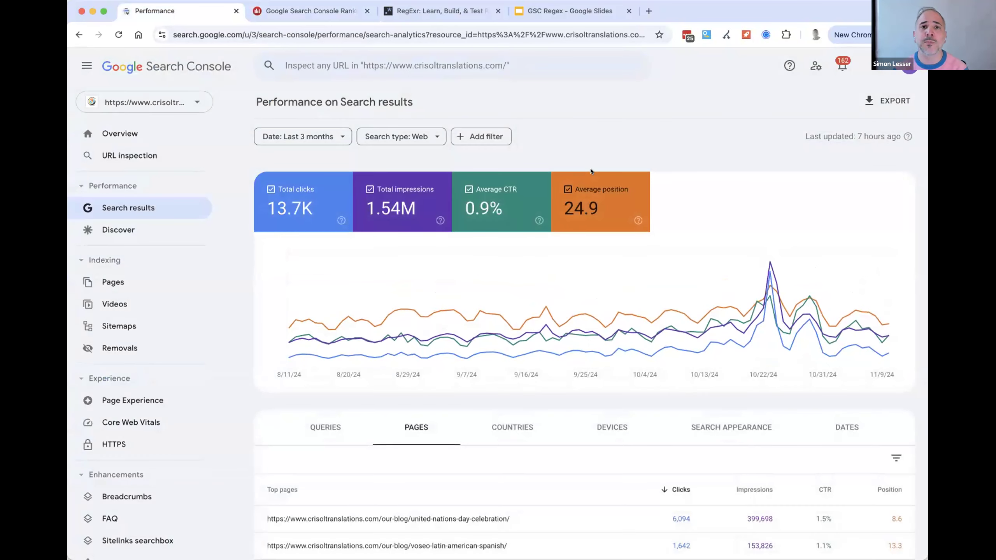
{"action": "left_click", "coordinate": [490, 136]}
{"action": "left_click", "coordinate": [479, 191]}
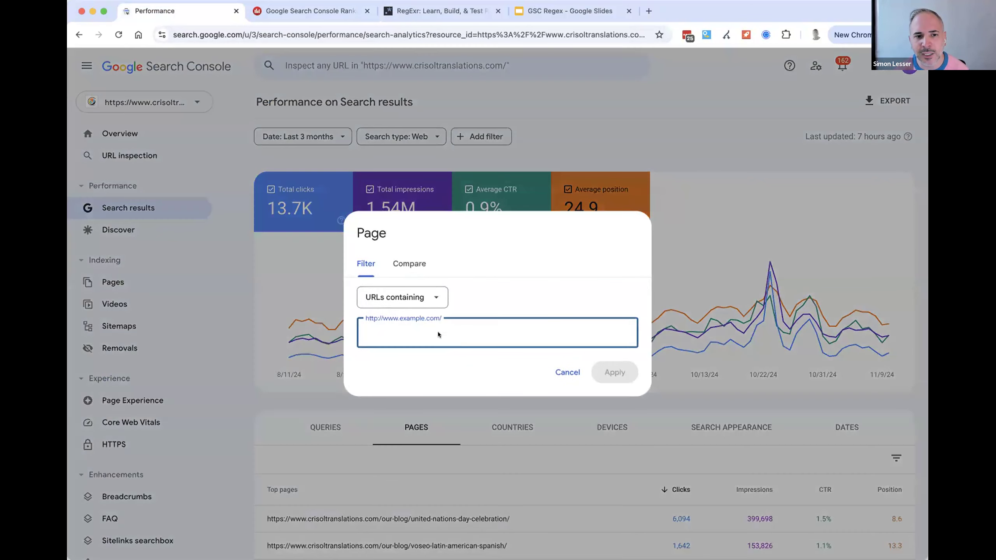
{"action": "left_click", "coordinate": [402, 297]}
{"action": "left_click", "coordinate": [517, 332]}
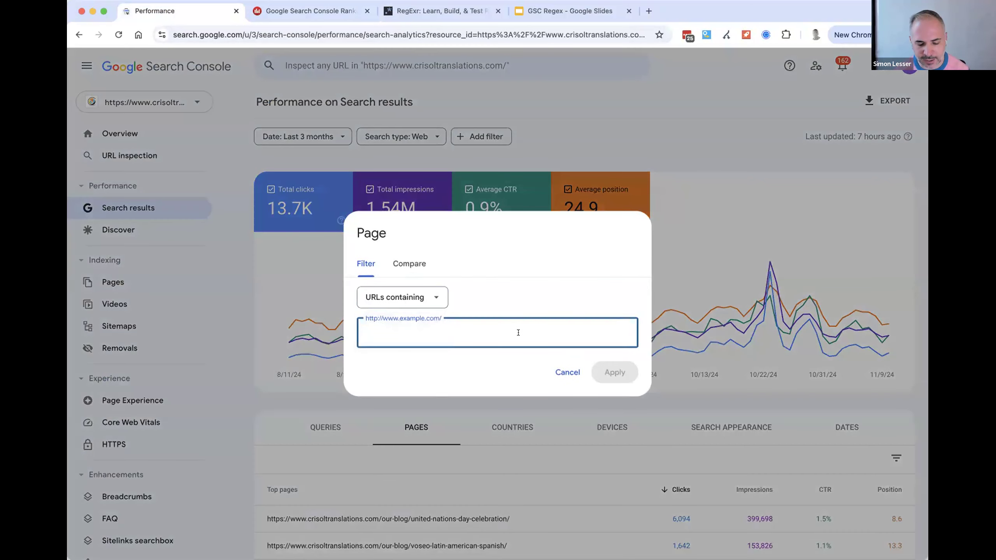
{"action": "type", "text": "www.example.com"}
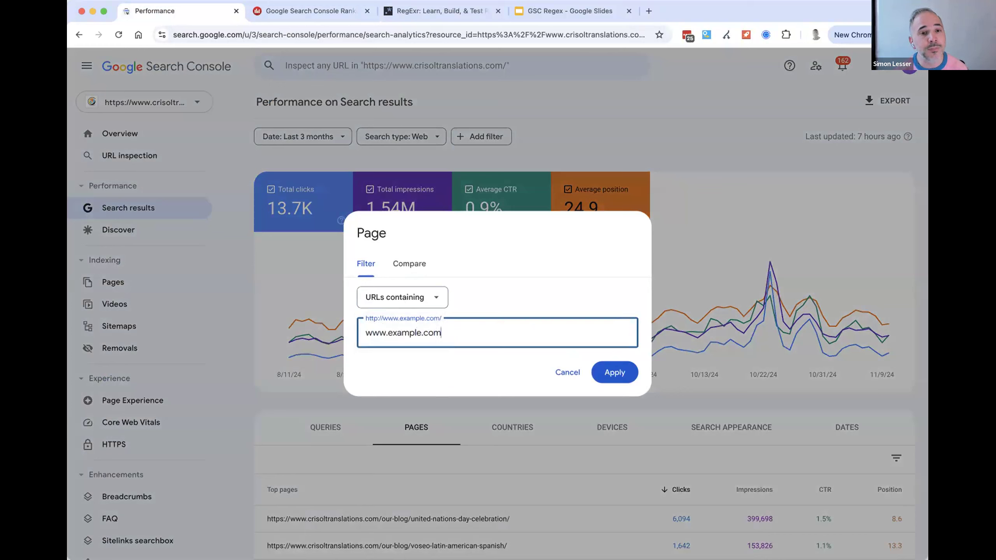
{"action": "type", "text": "/subfolder/"}
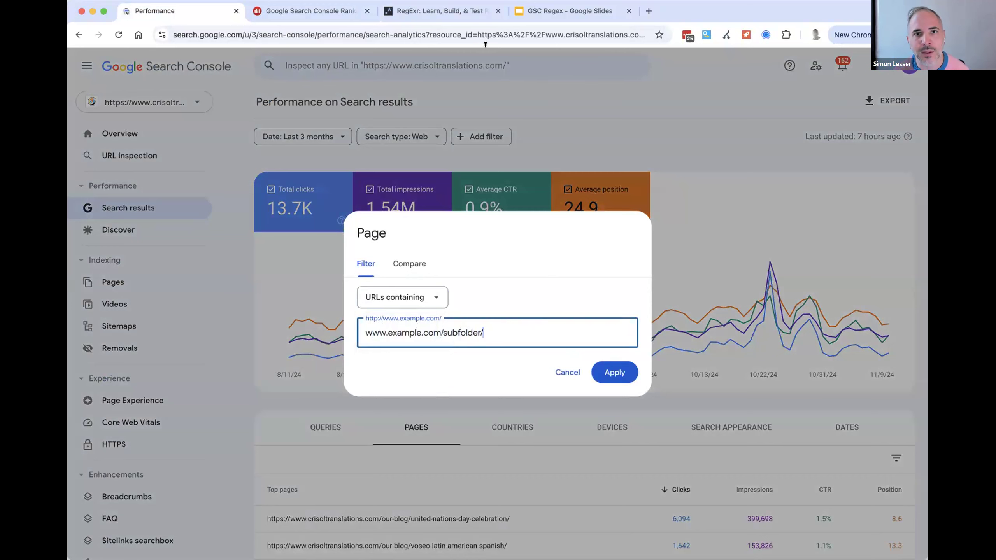
- Switch to the GSC Regex presentation and compare the List of exact keywords and List of exact URLs slides
{"action": "left_click", "coordinate": [570, 11]}
{"action": "left_click", "coordinate": [584, 224]}
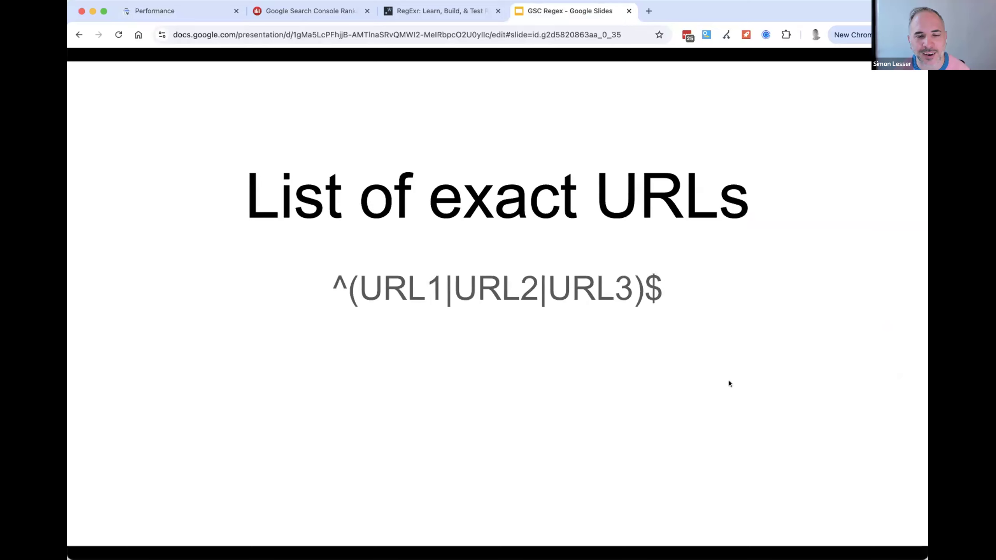
{"action": "key", "text": "Left"}
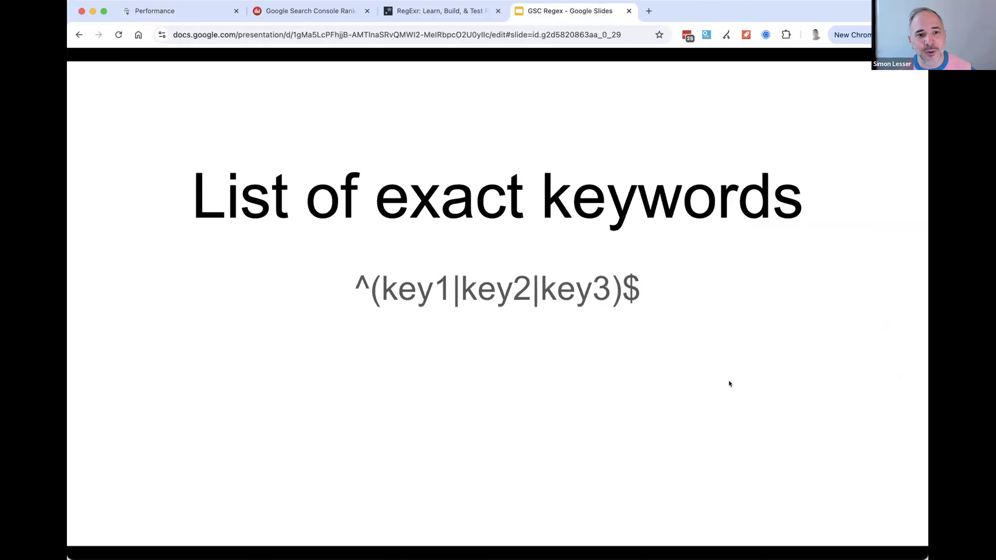
{"action": "key", "text": "Right"}
{"action": "key", "text": "Left"}
{"action": "key", "text": "Right"}
{"action": "key", "text": "Left"}
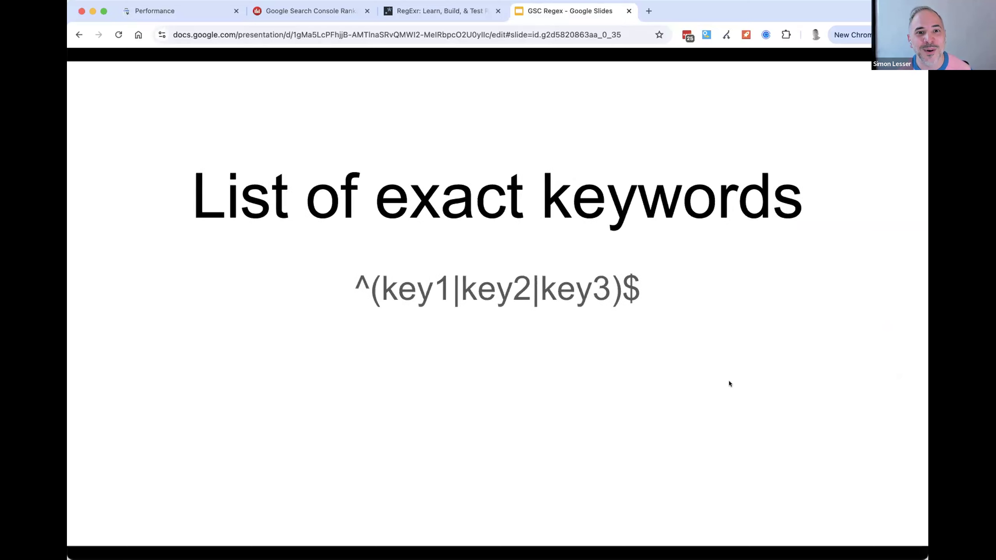
{"action": "key", "text": "Right"}
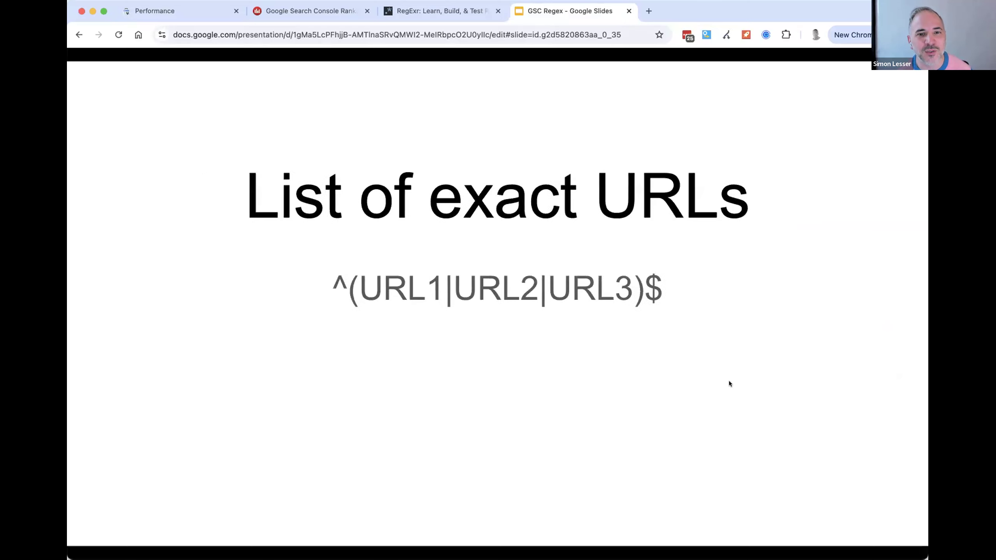
- Switch to RegExr, replace the expression with ^(URL1|URL2|URL3)$ and examine the explanations of its parts
{"action": "key", "text": "super+Tab"}
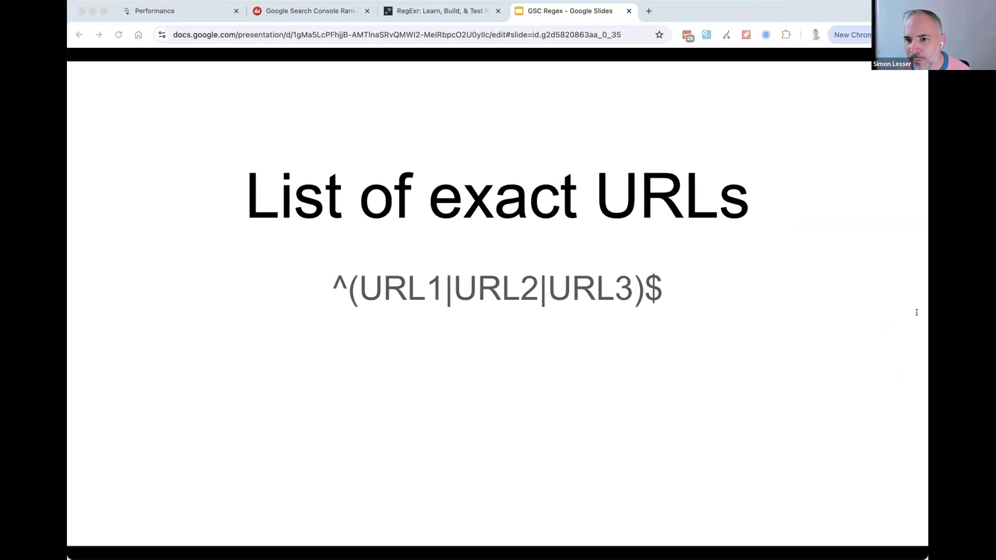
{"action": "left_click", "coordinate": [430, 12]}
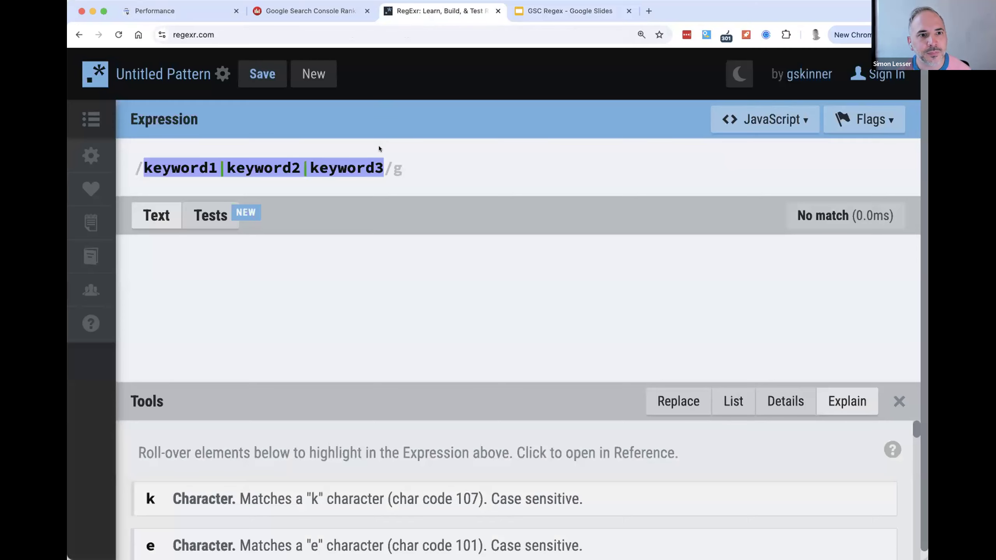
{"action": "type", "text": "^(URL1|URL2|URL3)$"}
{"action": "mouse_move", "coordinate": [147, 162]}
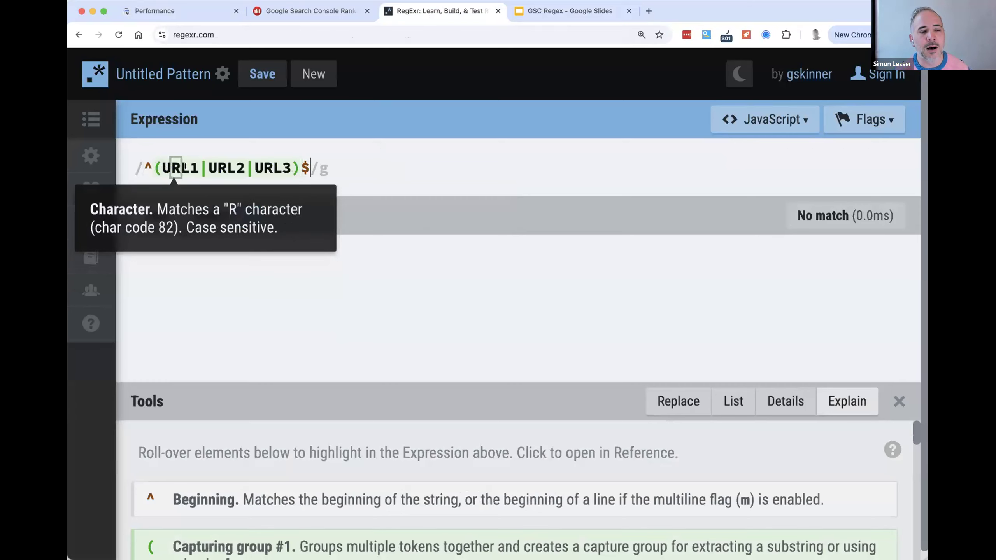
{"action": "mouse_move", "coordinate": [203, 166]}
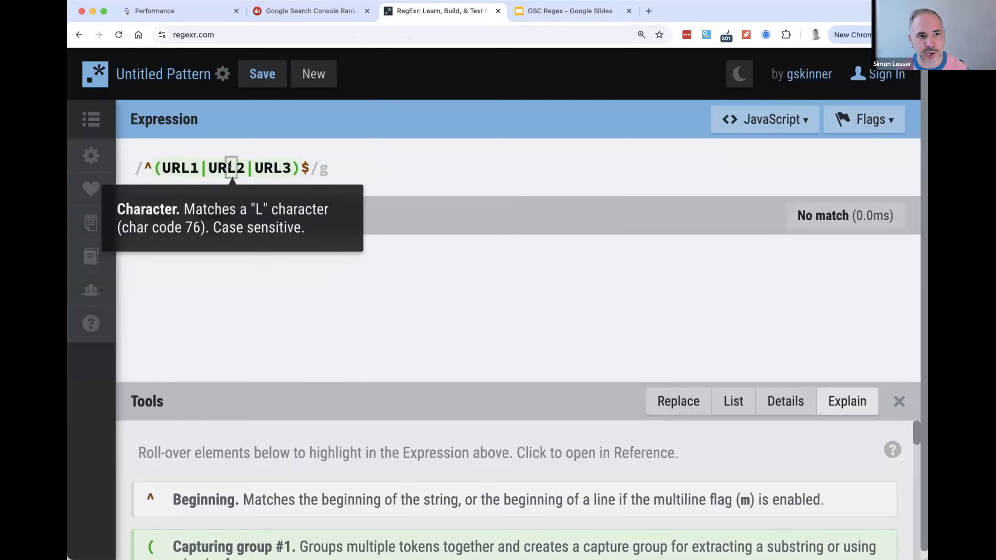
{"action": "mouse_move", "coordinate": [302, 162]}
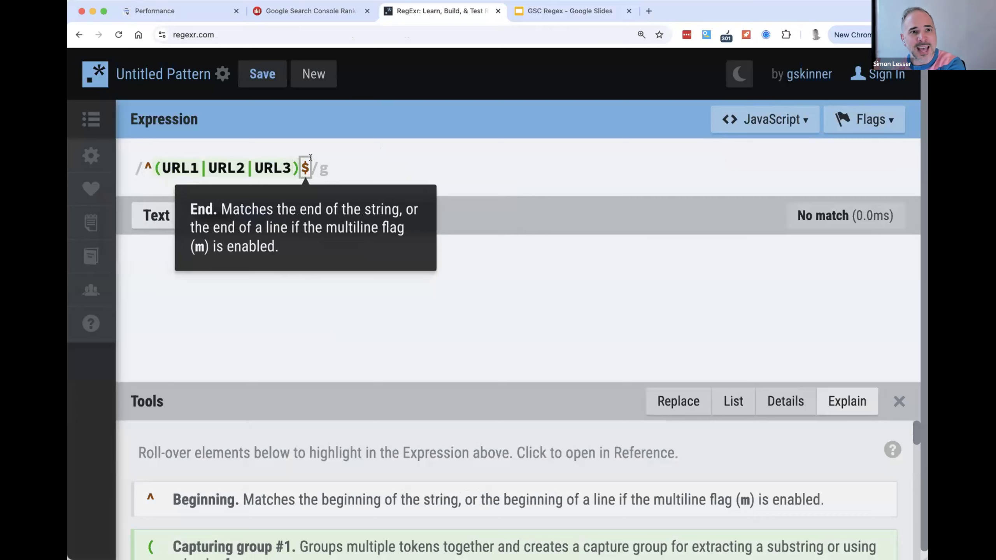
{"action": "left_click", "coordinate": [310, 169]}
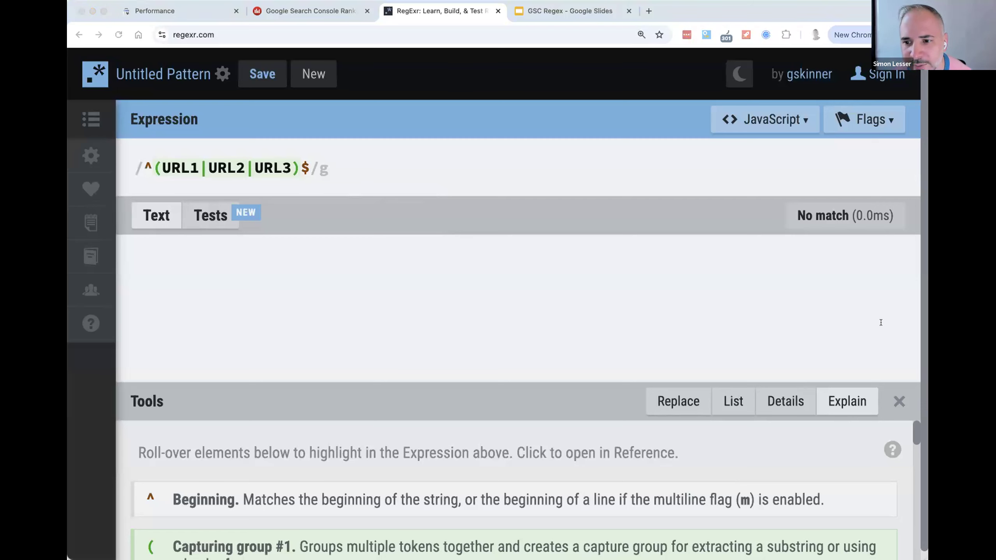
- Glance at the page filter in Search Console and return to the List of exact URLs slide
{"action": "left_click", "coordinate": [196, 7]}
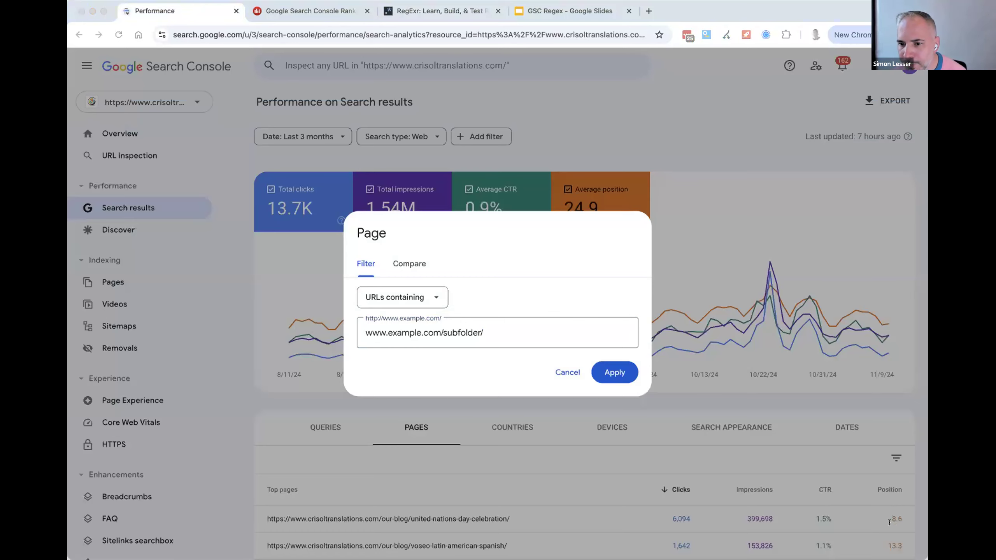
{"action": "left_click", "coordinate": [546, 12]}
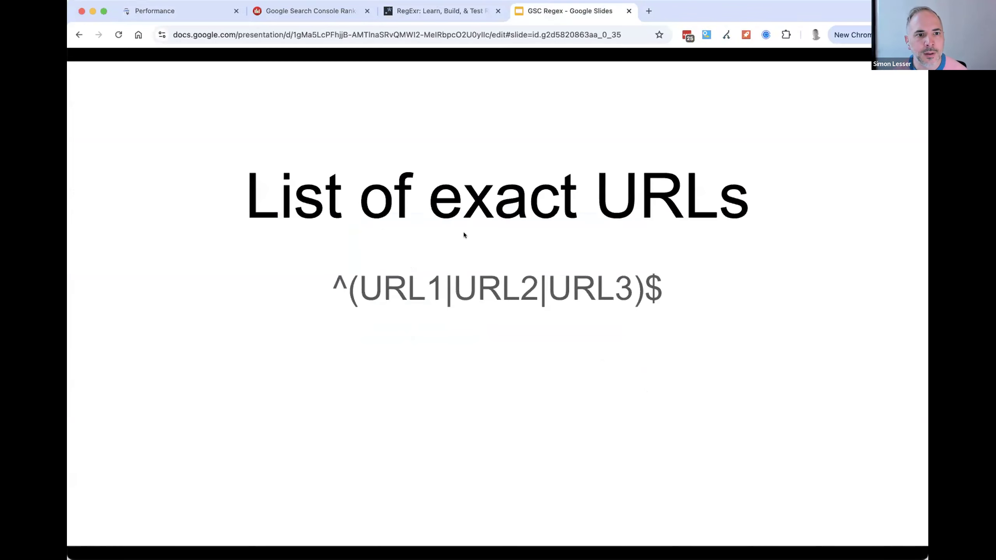
- Switch to RegExr and paste the exact-match expression listing four crisoltranslations.com/our-blog URLs into the test text
{"action": "key", "text": "super+2"}
{"action": "key", "text": "super+3"}
{"action": "left_click", "coordinate": [397, 279]}
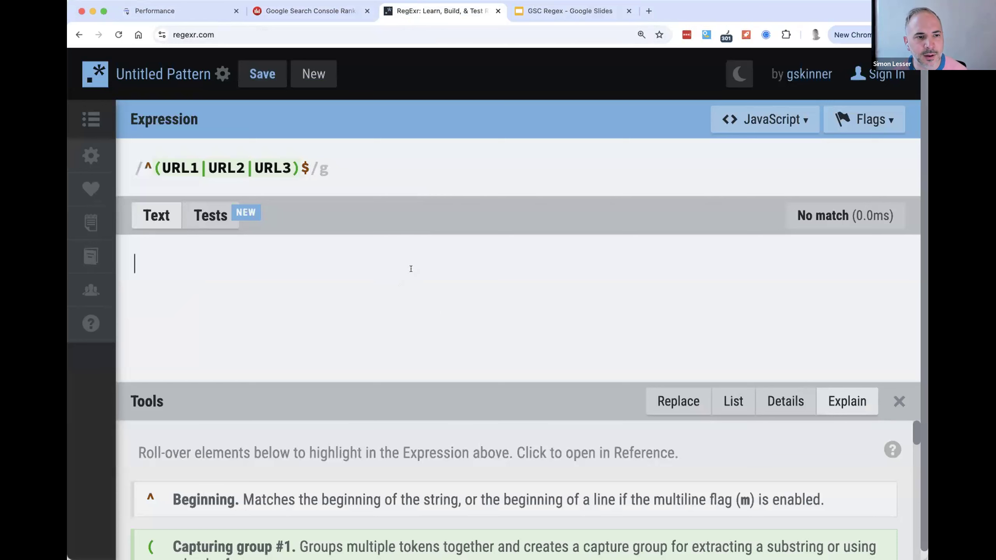
{"action": "type", "text": "^(https://www.crisoltranslations.com/our-blog/will-machine-translation-replace-humans/|https://www.crisoltranslations.com/our-blog/what-is-reverse-seo-and-when-is-it-useful/|https://www.crisoltranslations.com/our-blog/culinary-translation/|https://www.crisoltranslations.com/our-blog/multilingual-sentiment-analysis/)$"}
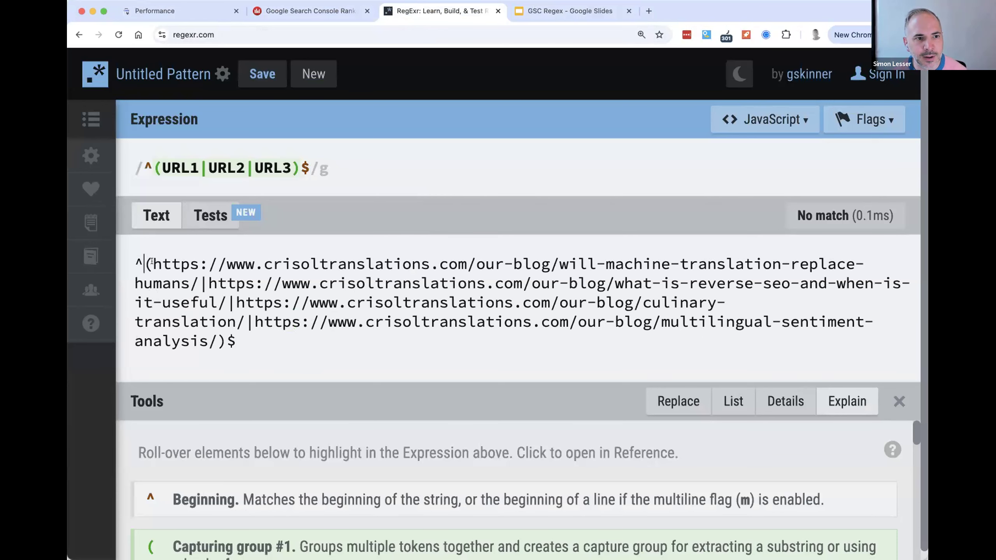
- Examine the first URL in the pasted expression, highlighting the whole address, its https protocol, www part and trailing slash
{"action": "left_click_drag", "start_coordinate": [153, 263], "coordinate": [197, 289]}
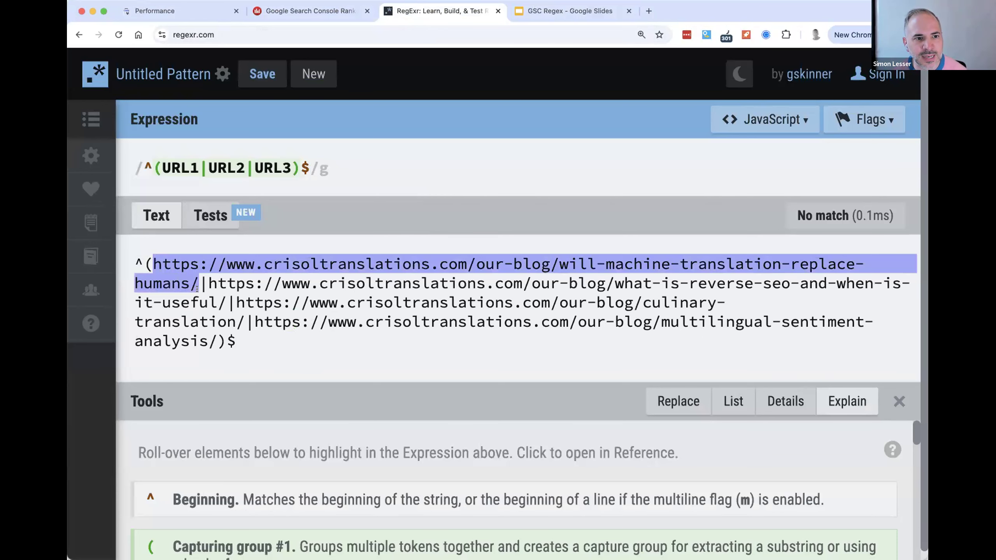
{"action": "double_click", "coordinate": [166, 263]}
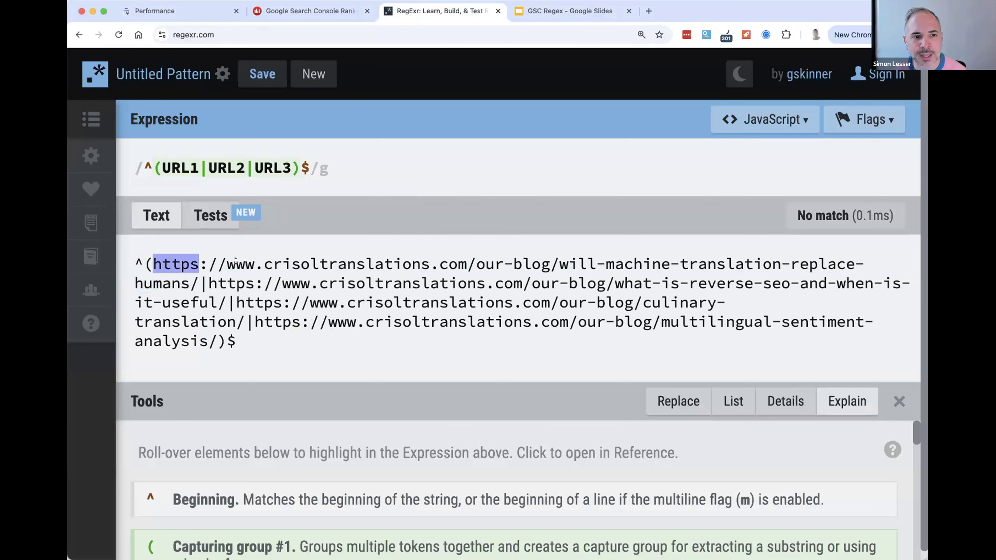
{"action": "double_click", "coordinate": [247, 262]}
{"action": "double_click", "coordinate": [195, 282]}
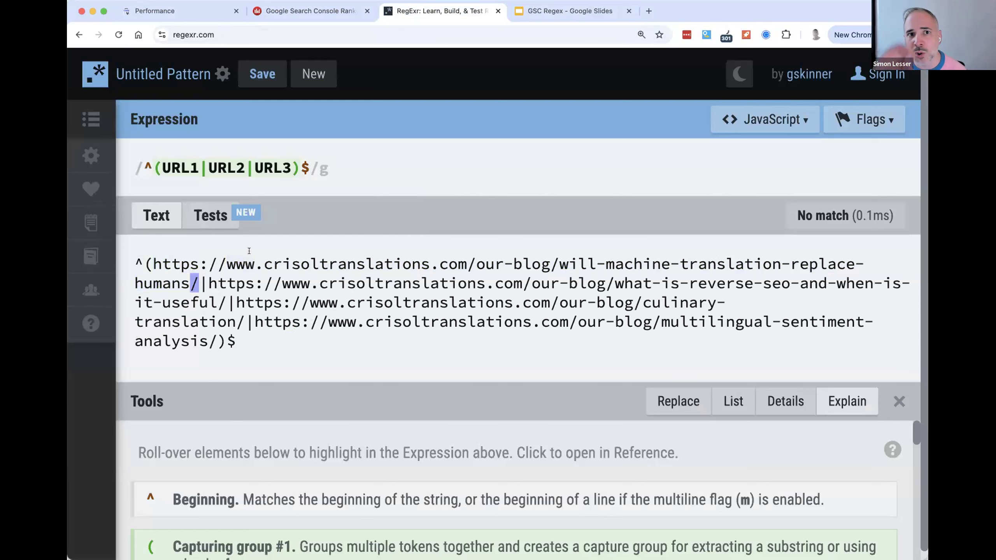
- Copy the whole URL expression and apply it in Search Console as a Custom (regex) page filter that matches the regex
{"action": "key", "text": "super+a"}
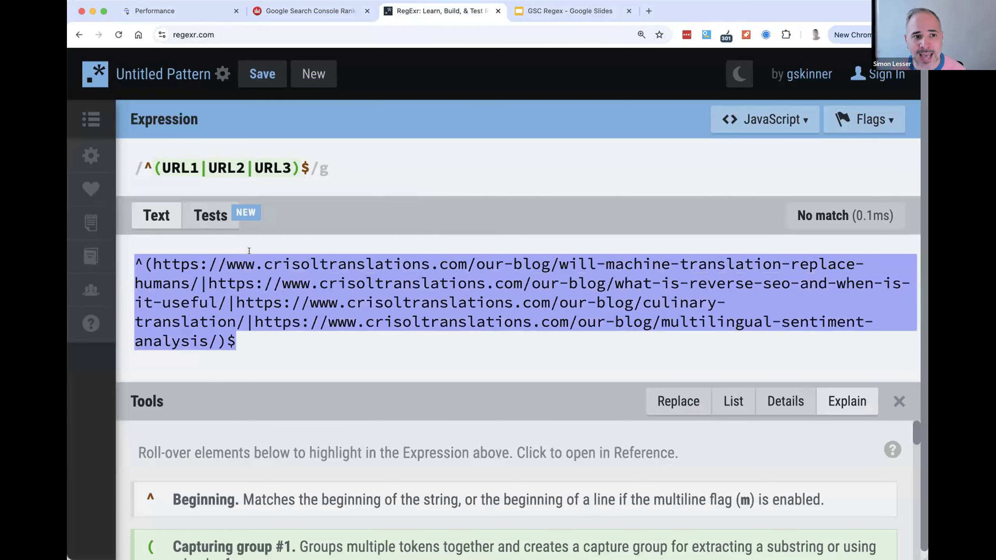
{"action": "left_click", "coordinate": [158, 15]}
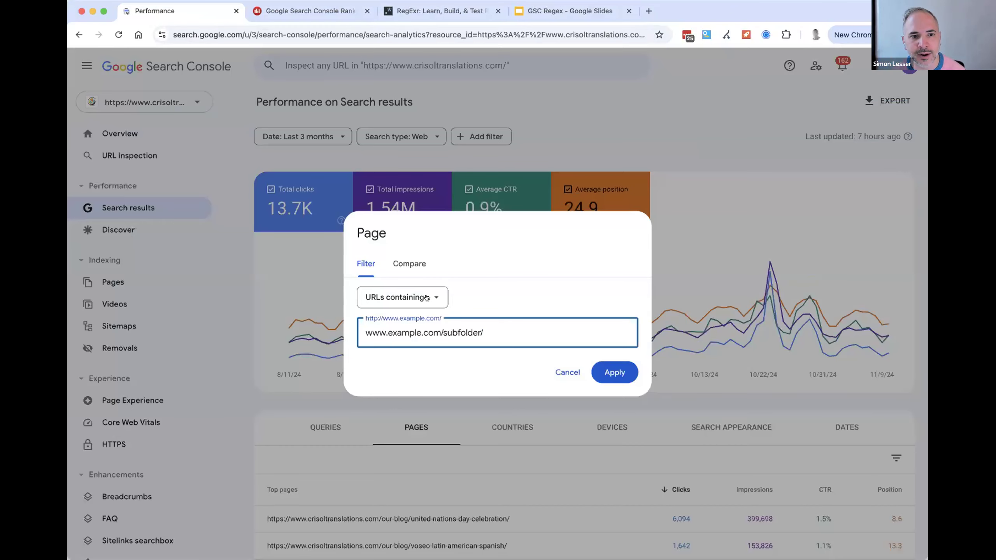
{"action": "key", "text": "super+a"}
{"action": "left_click", "coordinate": [383, 299]}
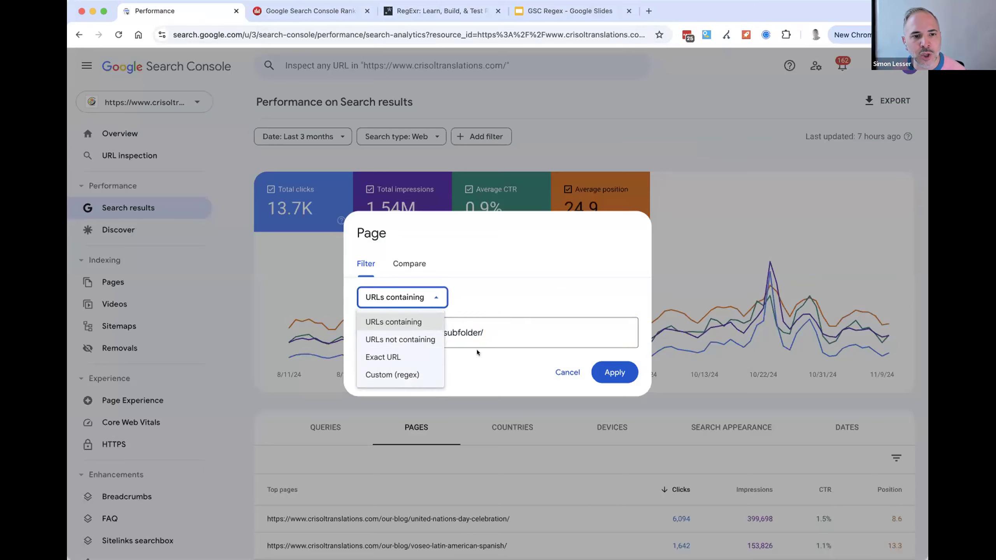
{"action": "left_click", "coordinate": [388, 373]}
{"action": "type", "text": "https://www.crisoltranslations.com/our-blog/multilingual-sentiment-analysis/"}
{"action": "left_click", "coordinate": [607, 376]}
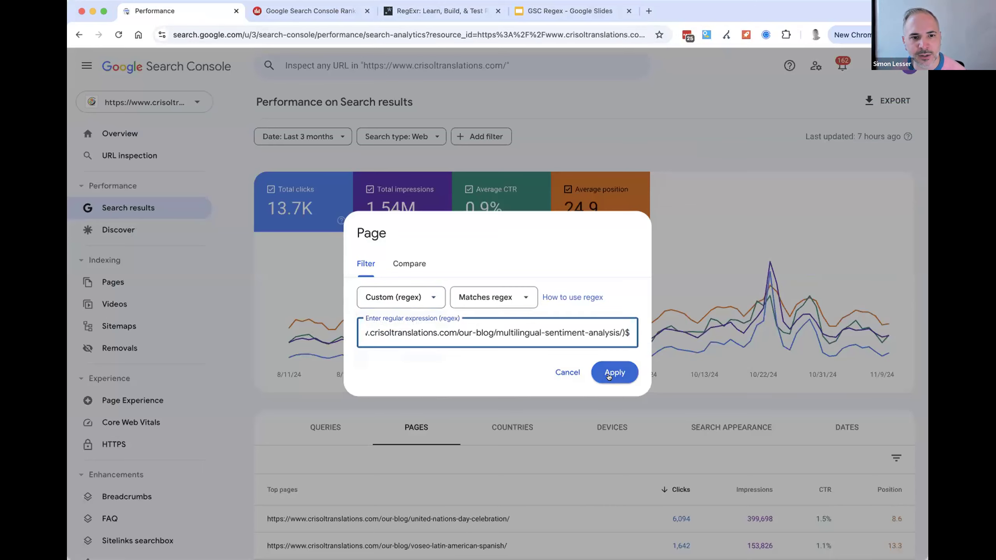
- Review the chart and matching pages for the filtered URLs, and list the queries they rank for
{"action": "scroll", "coordinate": [466, 323], "scroll_direction": "down", "scroll_amount": 3}
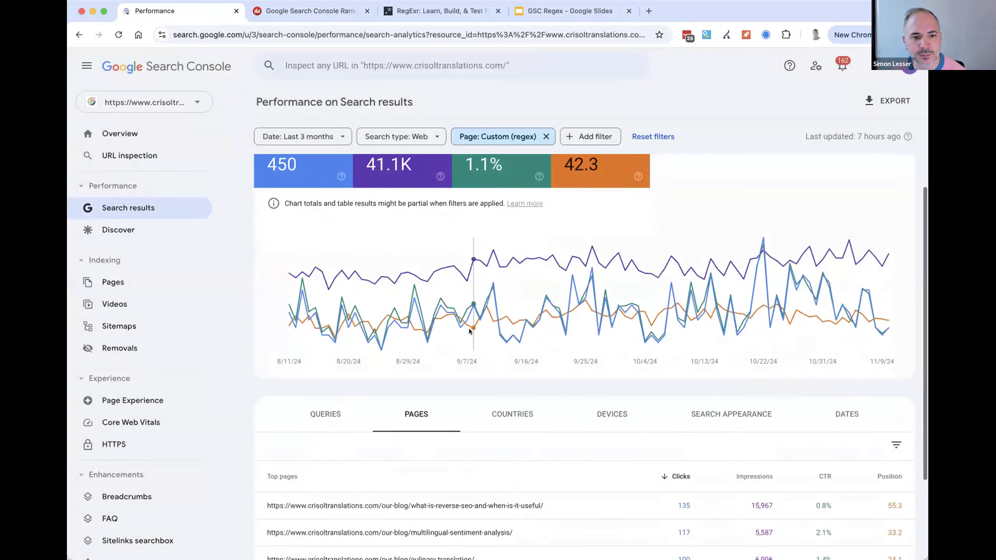
{"action": "left_click", "coordinate": [336, 317]}
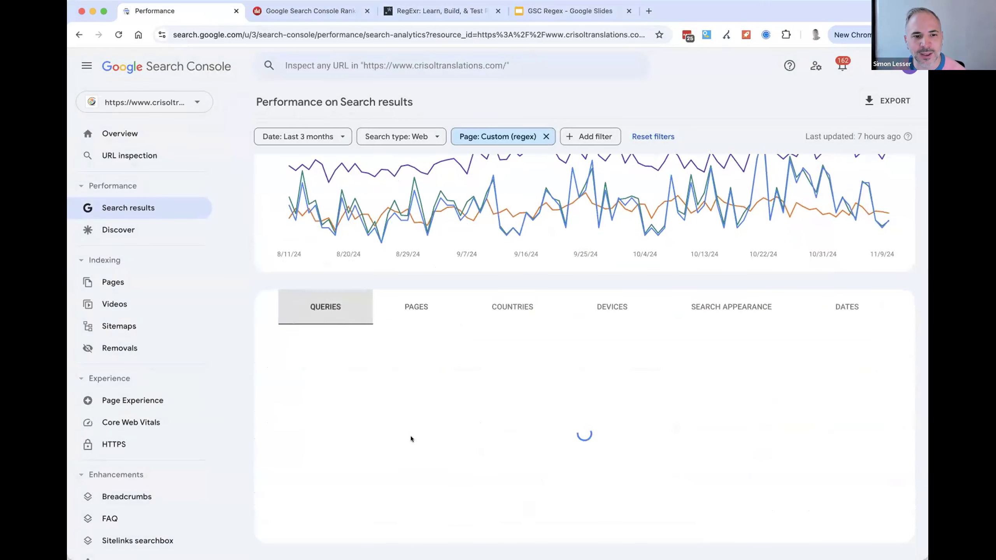
{"action": "scroll", "coordinate": [425, 337], "scroll_direction": "down", "scroll_amount": 4}
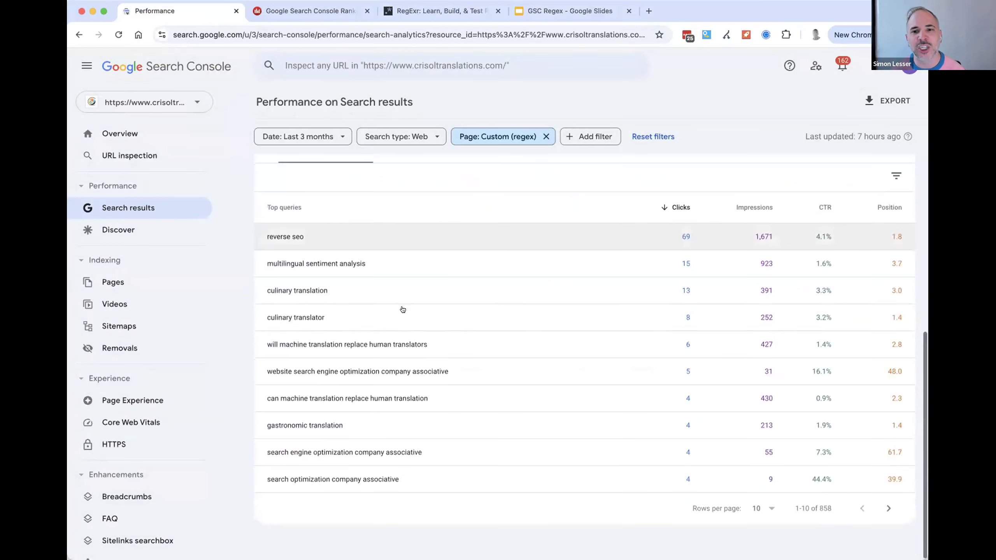
{"action": "scroll", "coordinate": [431, 275], "scroll_direction": "up", "scroll_amount": 8}
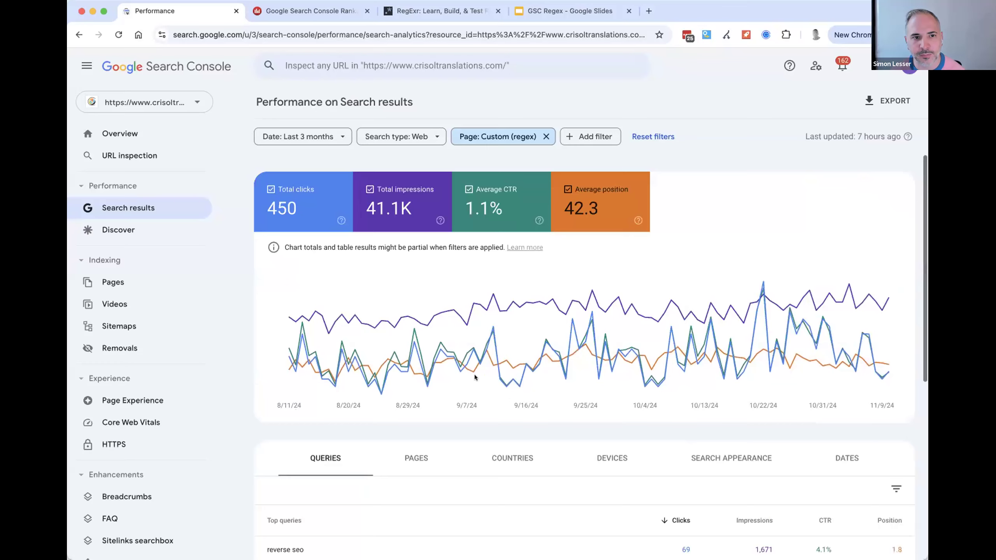
{"action": "scroll", "coordinate": [476, 396], "scroll_direction": "down", "scroll_amount": 3}
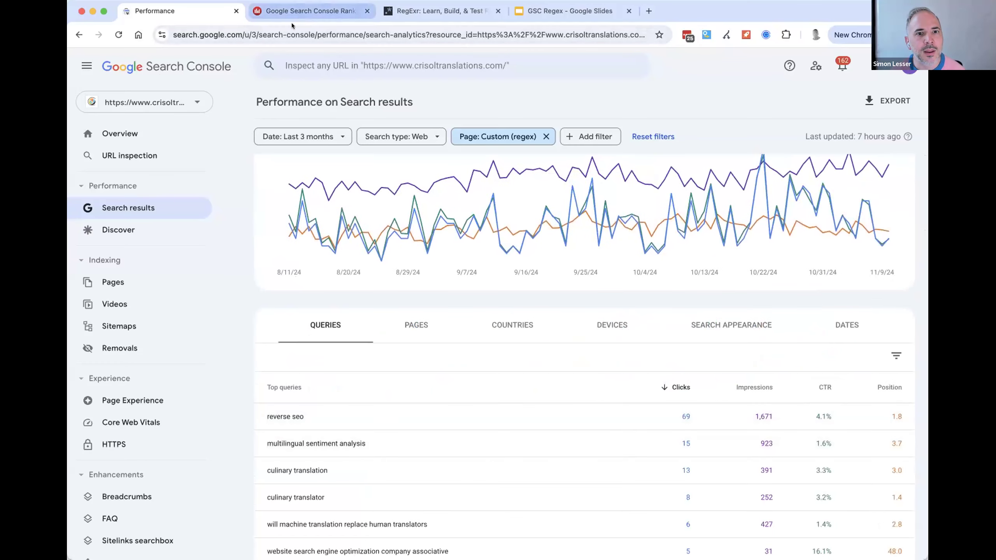
- Switch to Dragon Metrics and apply a URL list filter with the comma-separated crisoltranslations.com blog URLs, checking the entered list
{"action": "left_click", "coordinate": [310, 10]}
{"action": "key", "text": "super+Tab"}
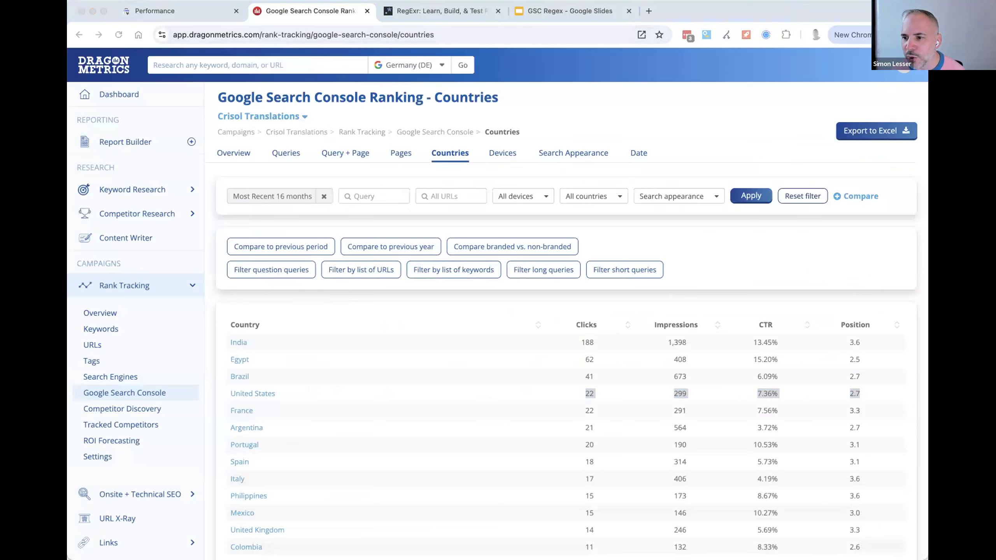
{"action": "key", "text": "super+Tab"}
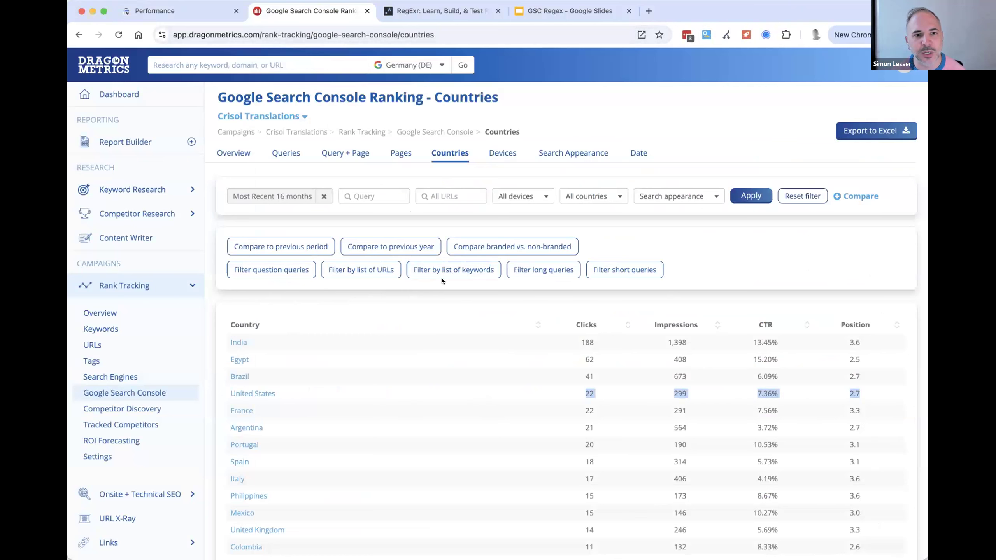
{"action": "left_click", "coordinate": [345, 270]}
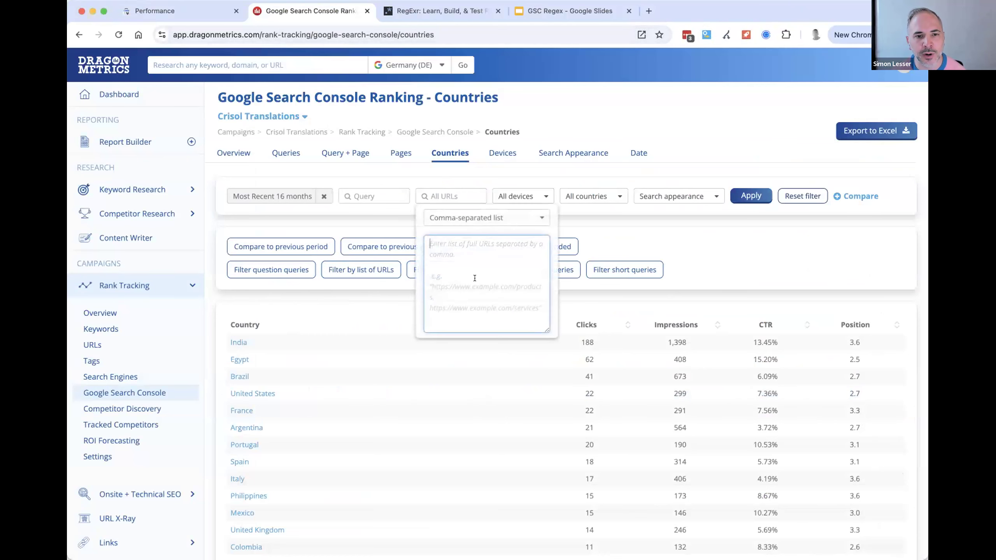
{"action": "key", "text": "super+v"}
{"action": "left_click", "coordinate": [650, 252]}
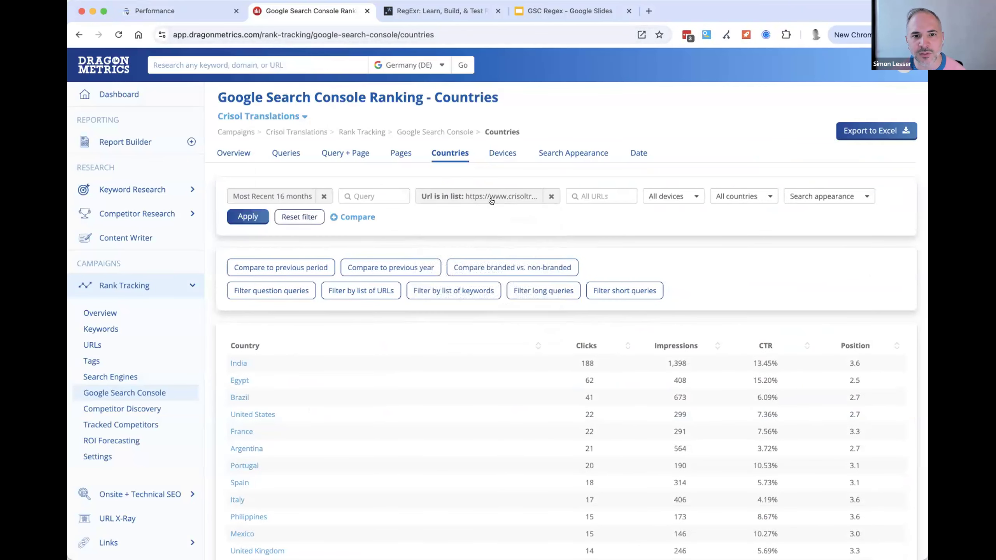
{"action": "left_click", "coordinate": [489, 199]}
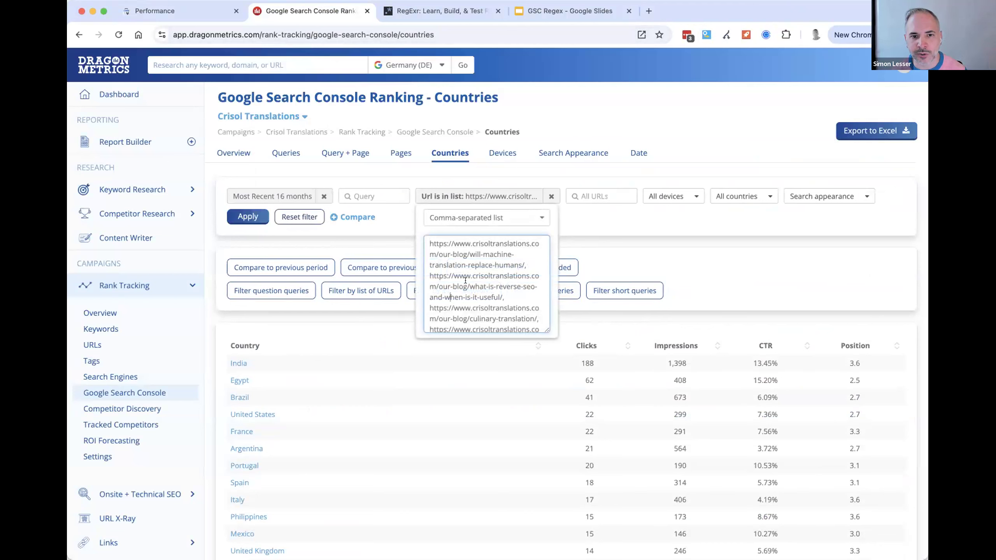
{"action": "left_click", "coordinate": [695, 265]}
{"action": "left_click", "coordinate": [247, 216]}
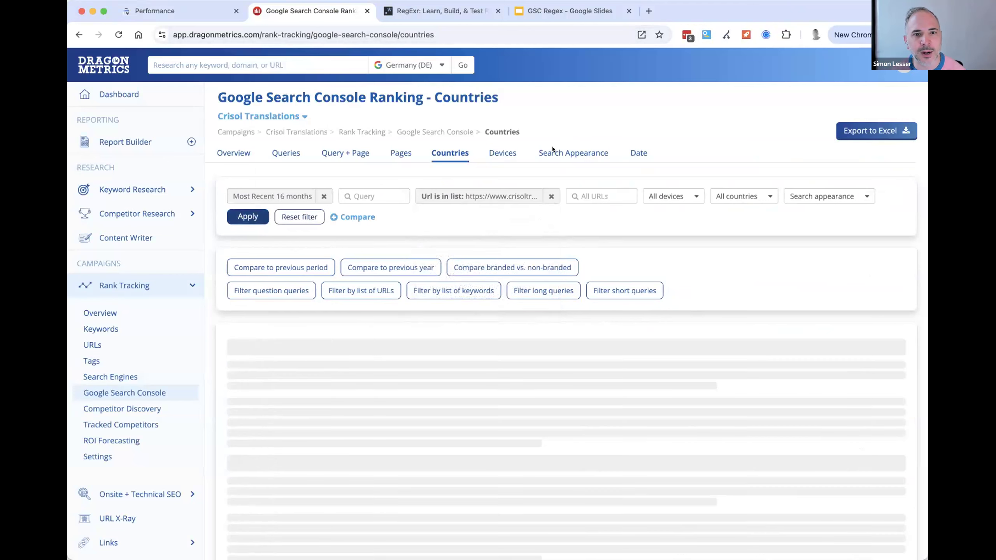
- Examine the Queries report and its query count, and check the Pages report for the filtered URLs
{"action": "left_click", "coordinate": [271, 151]}
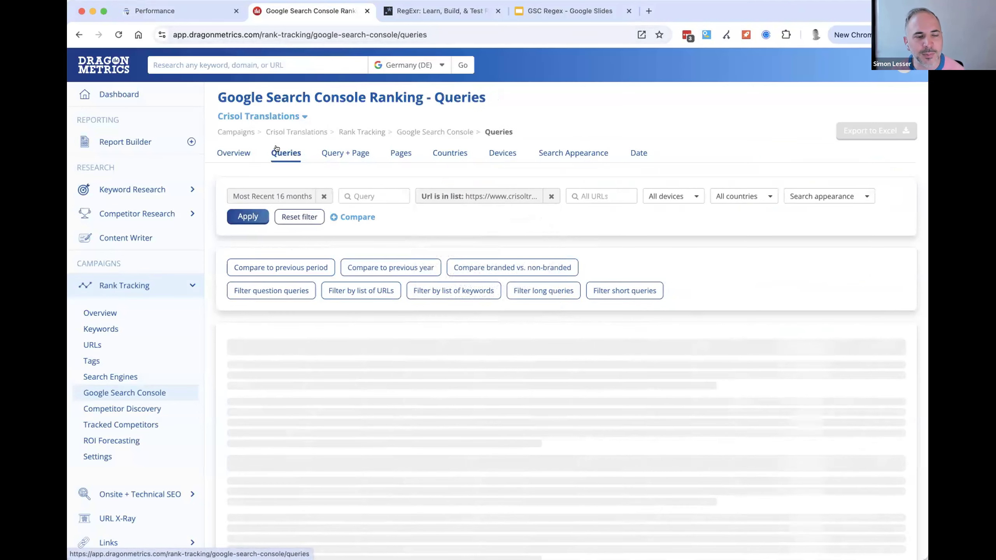
{"action": "scroll", "coordinate": [635, 257], "scroll_direction": "down", "scroll_amount": 4}
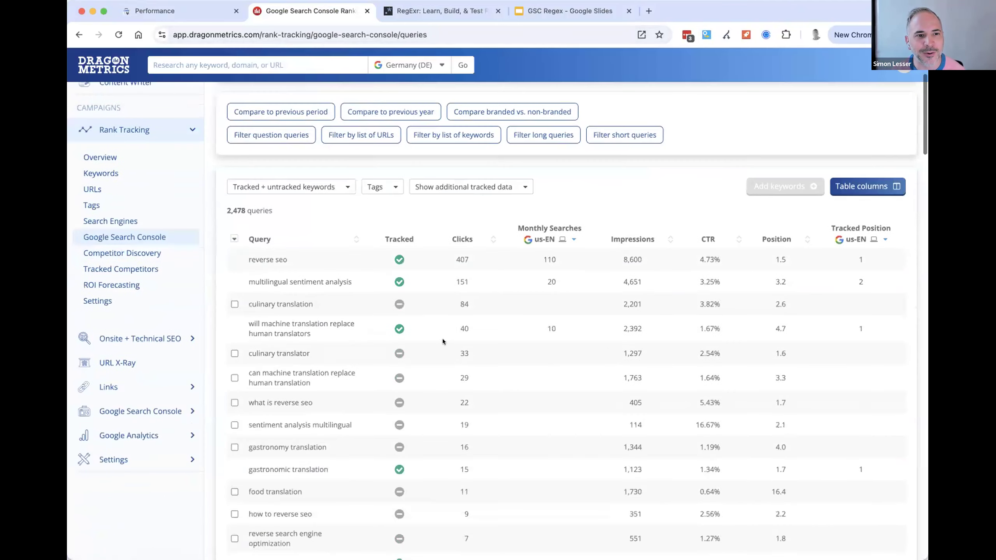
{"action": "left_click_drag", "start_coordinate": [276, 211], "coordinate": [227, 207]}
{"action": "left_click", "coordinate": [234, 209]}
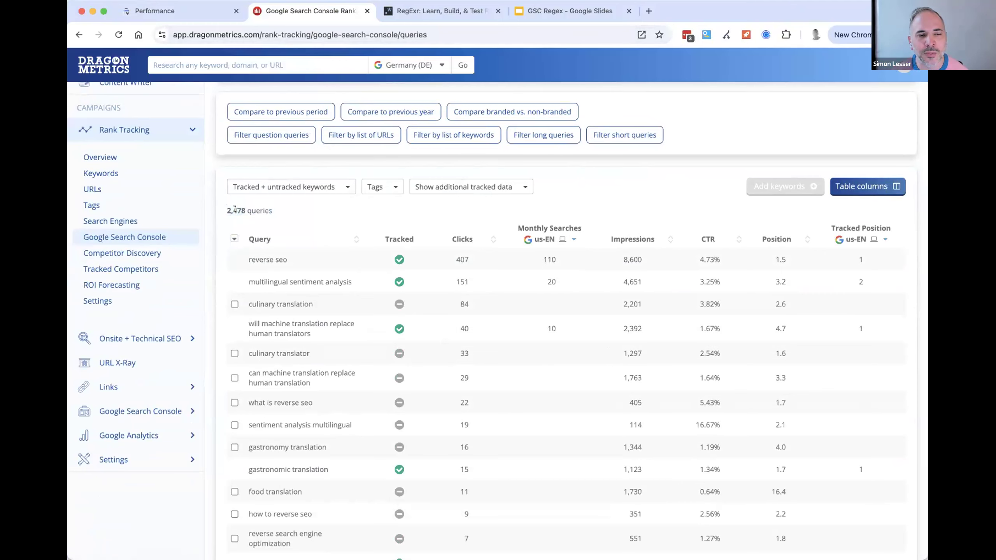
{"action": "scroll", "coordinate": [319, 333], "scroll_direction": "up", "scroll_amount": 4}
{"action": "left_click", "coordinate": [404, 151]}
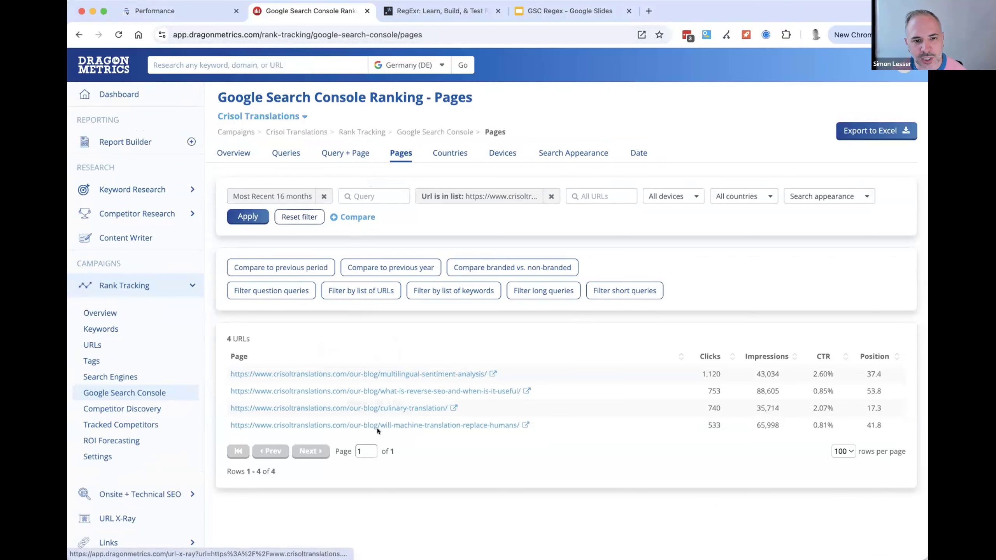
{"action": "left_click", "coordinate": [284, 155]}
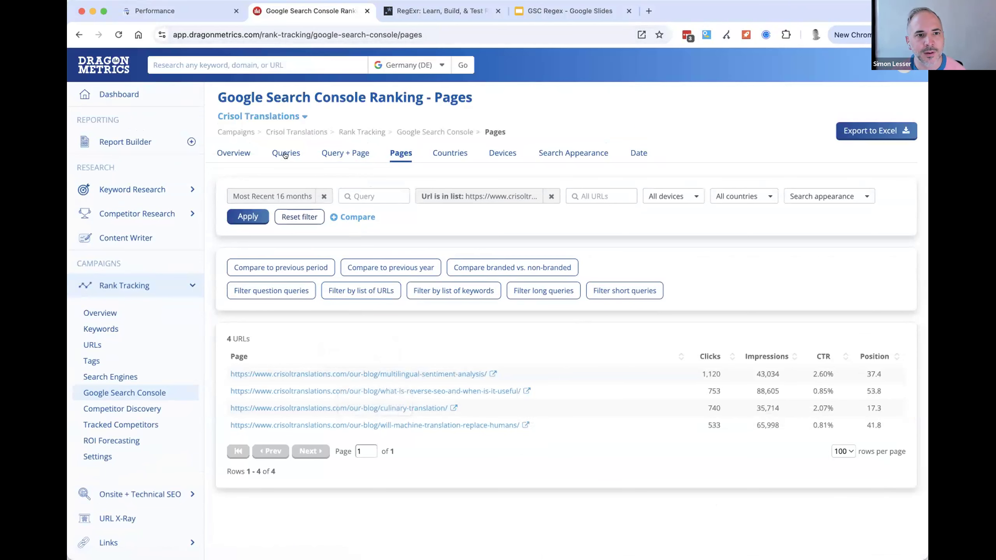
- Open the Overview report for the filtered URLs and look over its performance chart
{"action": "left_click", "coordinate": [234, 152]}
{"action": "scroll", "coordinate": [564, 346], "scroll_direction": "down", "scroll_amount": 9}
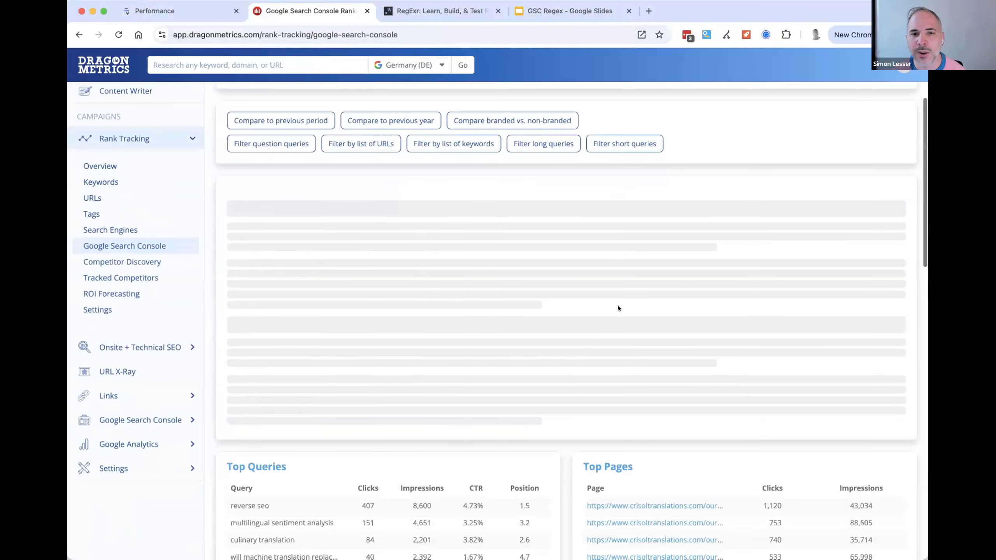
{"action": "scroll", "coordinate": [410, 365], "scroll_direction": "up", "scroll_amount": 10}
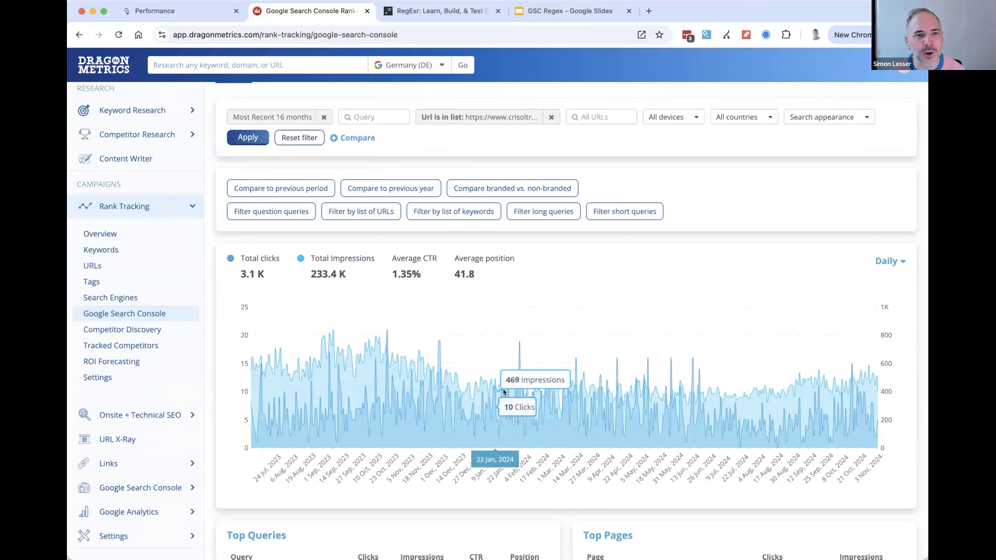
- View the performance chart with weekly and monthly grouping, and return it to daily
{"action": "left_click", "coordinate": [886, 261]}
{"action": "left_click", "coordinate": [854, 317]}
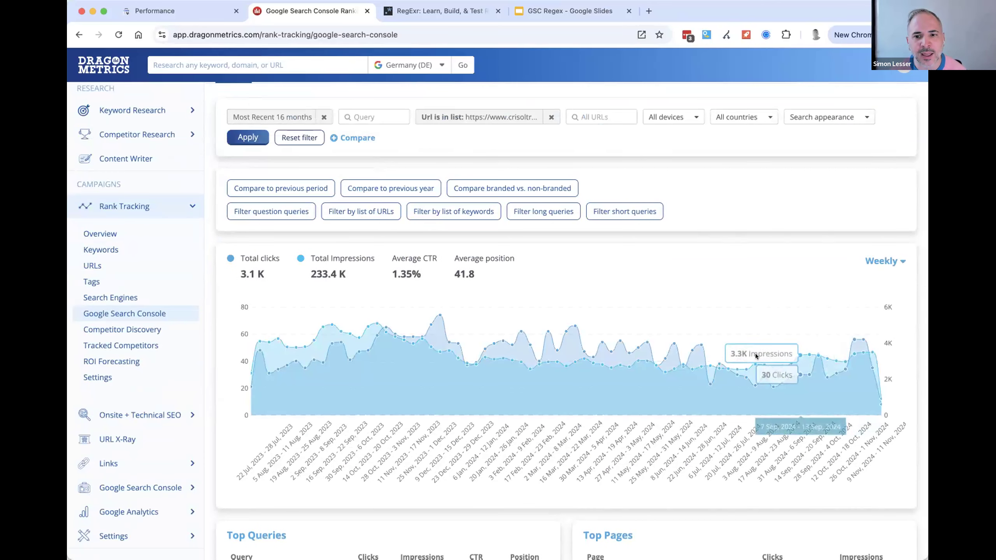
{"action": "left_click", "coordinate": [886, 262]}
{"action": "left_click", "coordinate": [852, 335]}
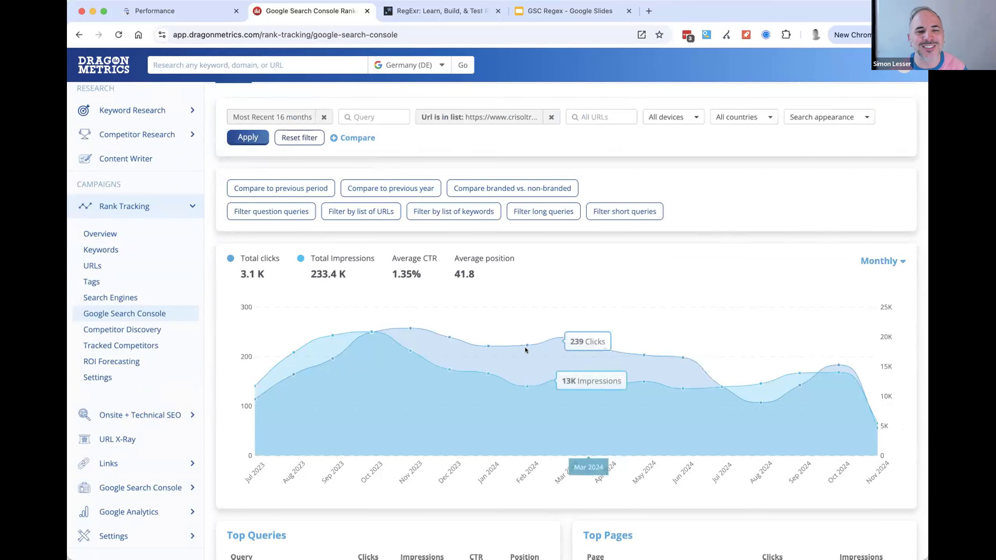
{"action": "left_click", "coordinate": [887, 262]}
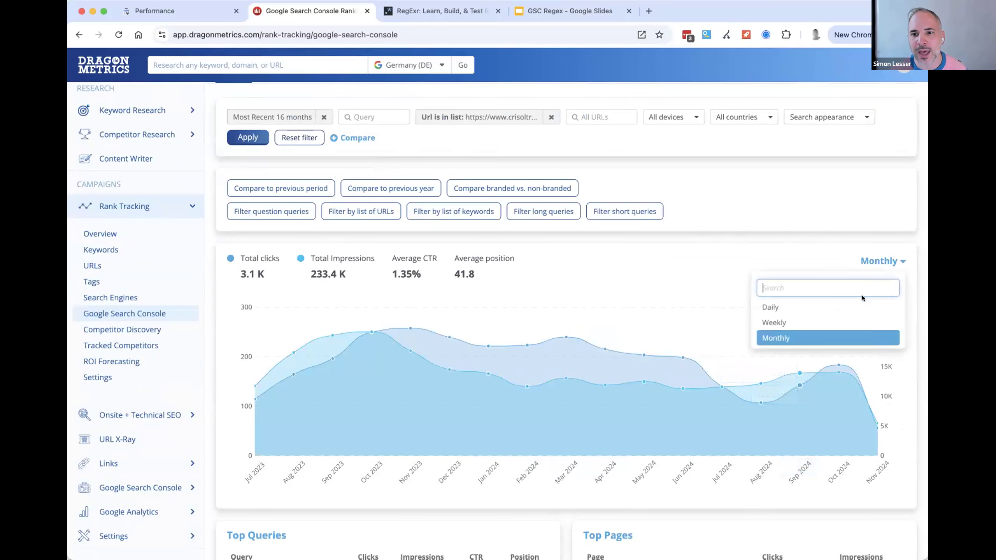
{"action": "left_click", "coordinate": [780, 307]}
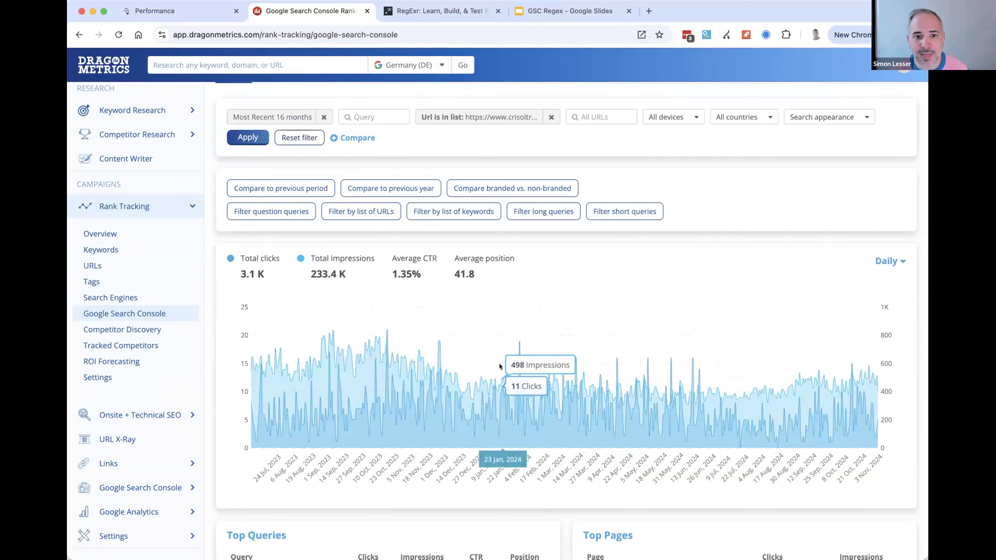
- Reopen the URL list filter on the Overview report and examine its comma-separated URLs
{"action": "left_click", "coordinate": [913, 499]}
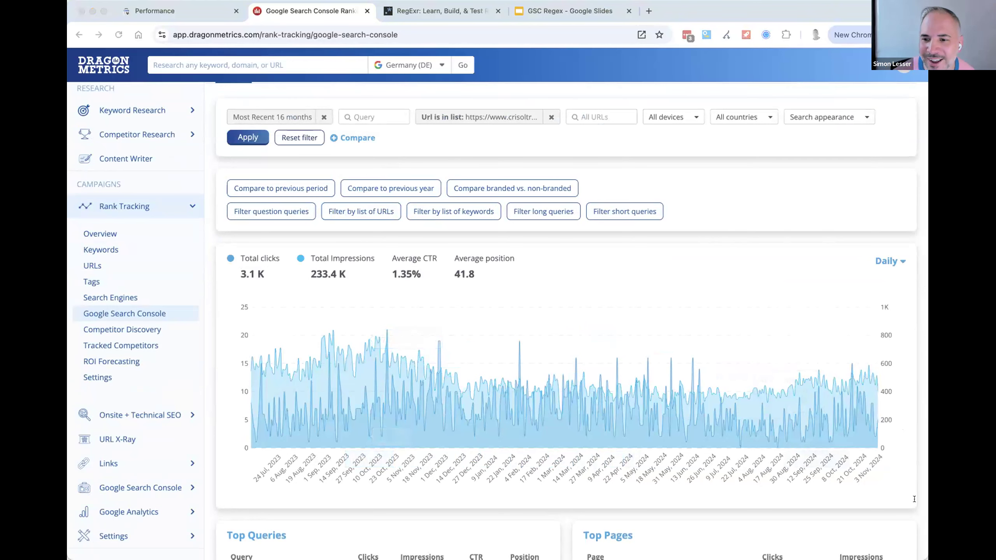
{"action": "left_click", "coordinate": [590, 288]}
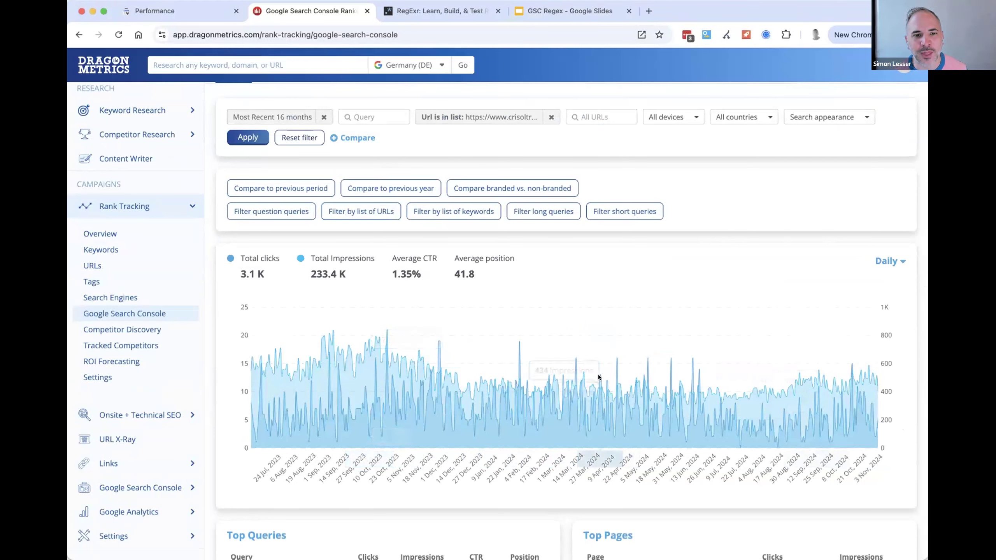
{"action": "scroll", "coordinate": [459, 145], "scroll_direction": "up", "scroll_amount": 2}
{"action": "left_click", "coordinate": [478, 196]}
{"action": "left_click_drag", "start_coordinate": [503, 322], "coordinate": [518, 347]}
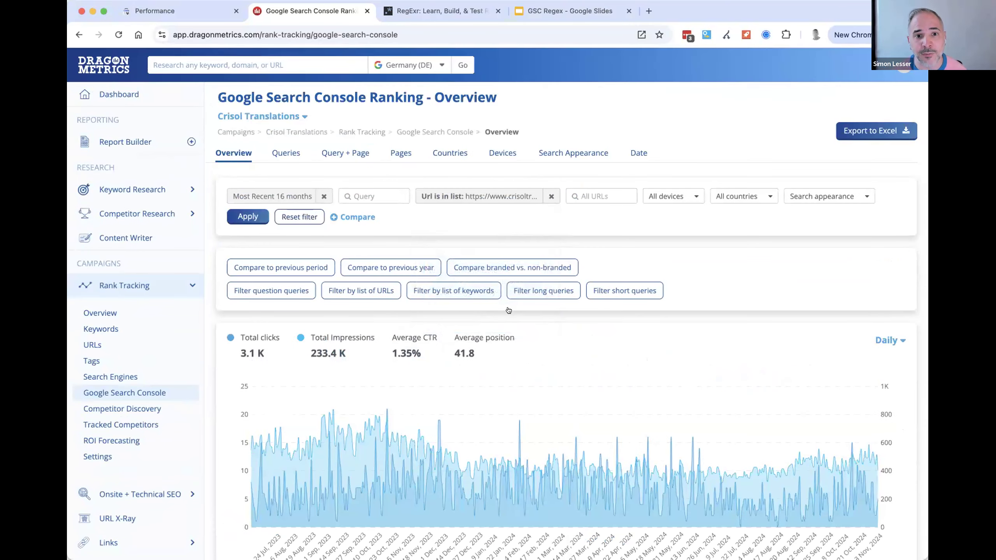
{"action": "left_click", "coordinate": [511, 199]}
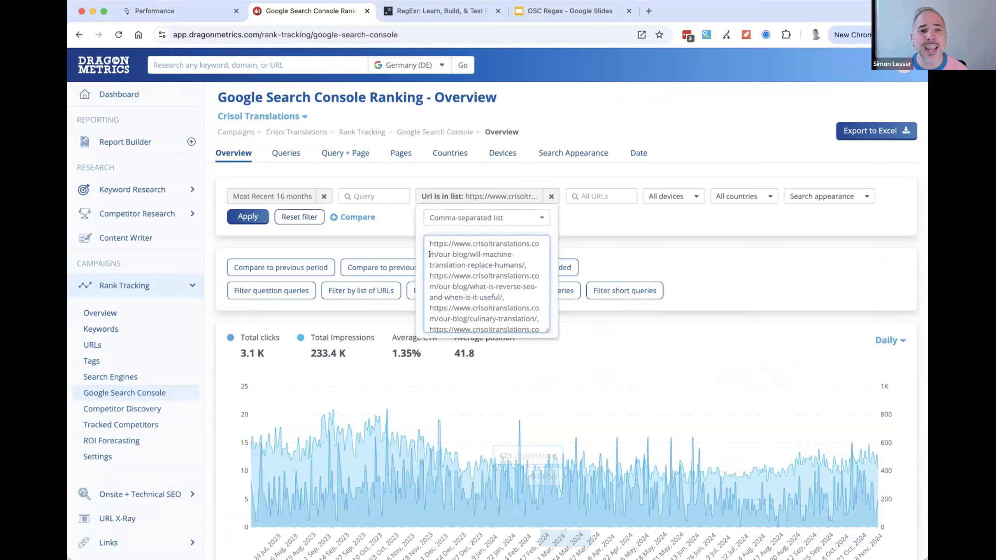
- Read through the comma-separated URLs in the Dragon Metrics Overview report's URL list filter and close the filter
{"action": "left_click_drag", "start_coordinate": [435, 243], "coordinate": [529, 340]}
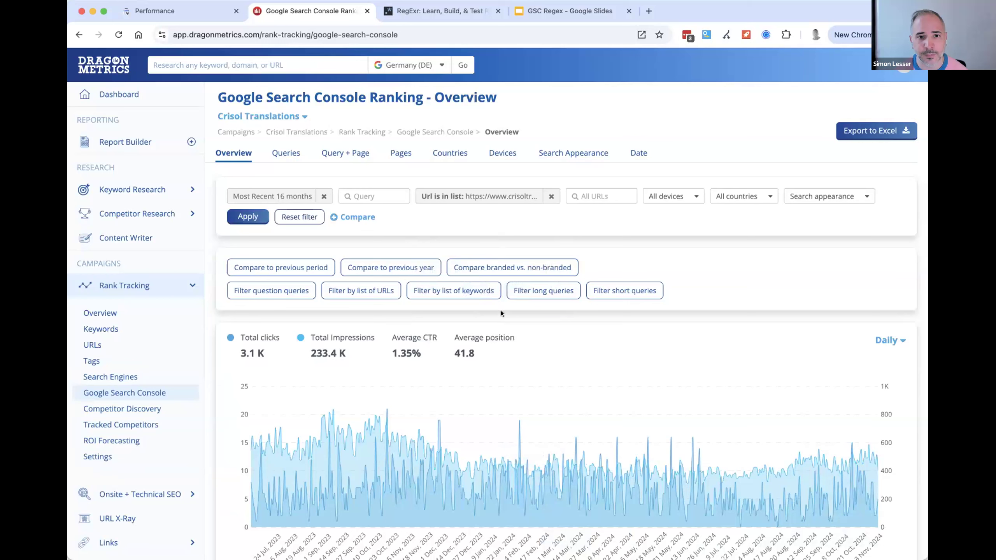
{"action": "left_click", "coordinate": [499, 196]}
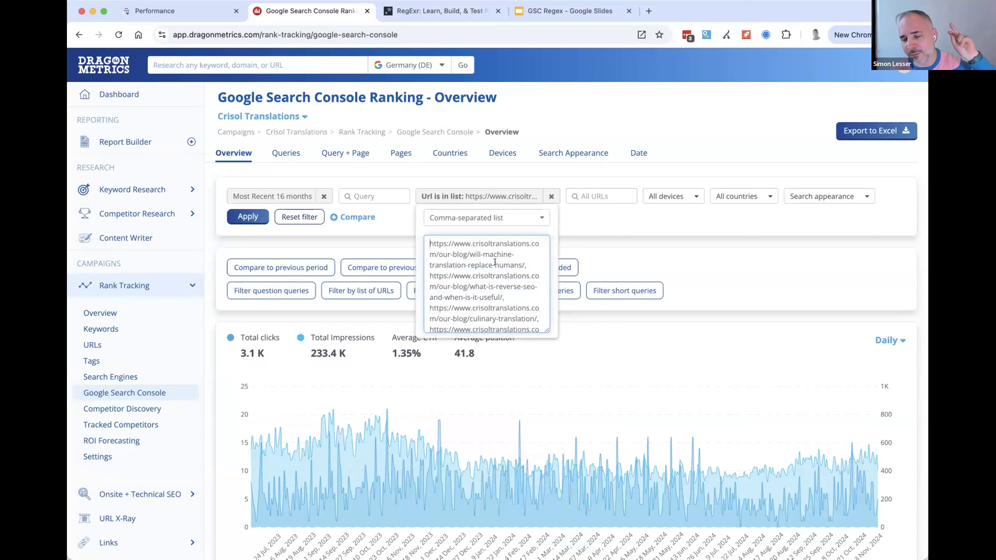
{"action": "left_click_drag", "start_coordinate": [499, 259], "coordinate": [535, 352]}
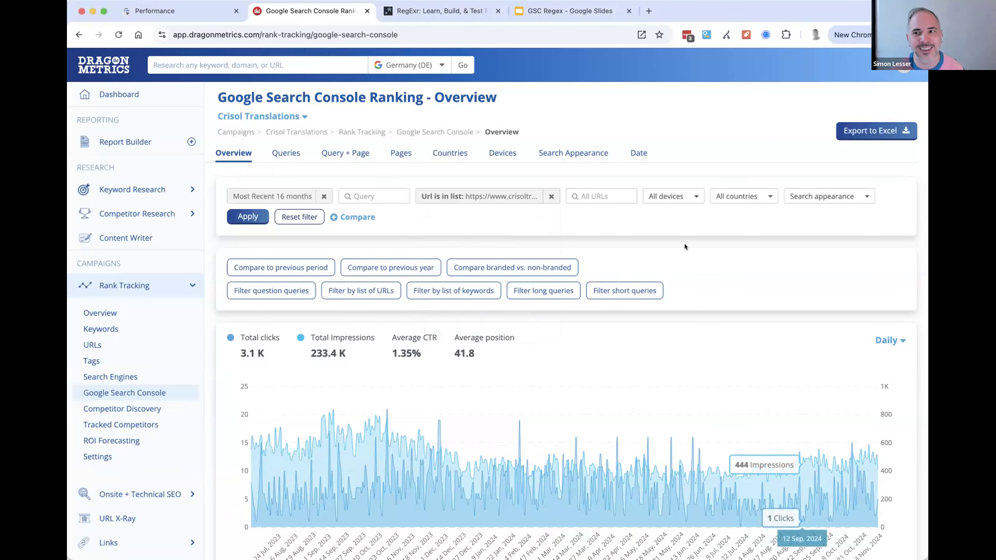
- Switch to Google Search Console, inspect the exact-URL regex in the Page filter, and remove that filter
{"action": "left_click", "coordinate": [187, 14]}
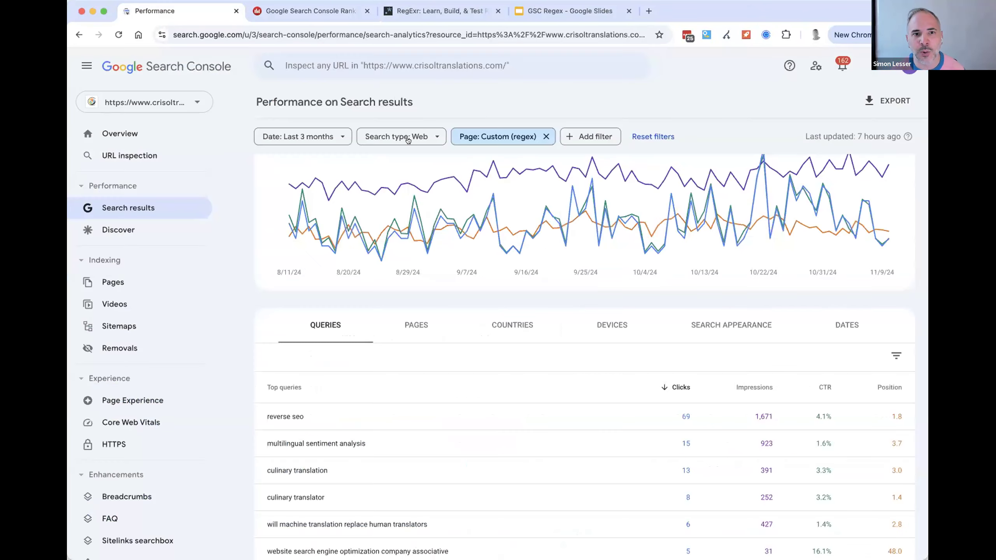
{"action": "left_click", "coordinate": [512, 135]}
{"action": "triple_click", "coordinate": [511, 329]}
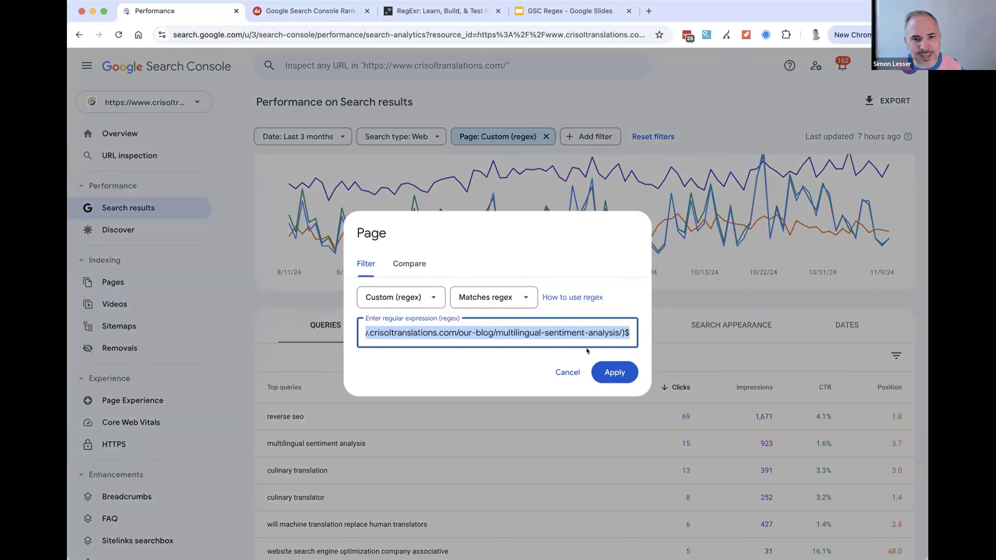
{"action": "scroll", "coordinate": [583, 332], "scroll_direction": "left", "scroll_amount": 10}
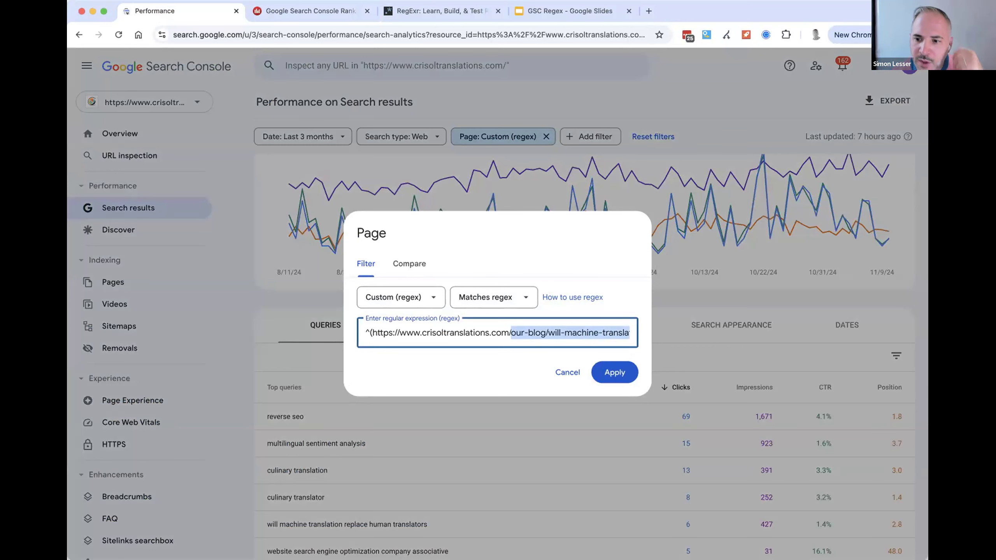
{"action": "key", "text": "super+Tab"}
{"action": "key", "text": "super+Tab"}
{"action": "left_click", "coordinate": [567, 372]}
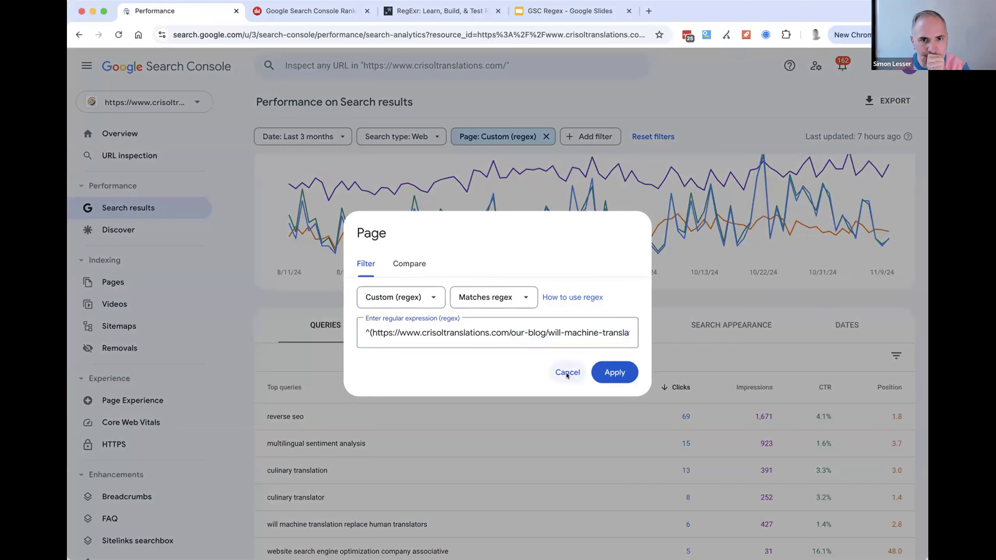
{"action": "left_click", "coordinate": [546, 137]}
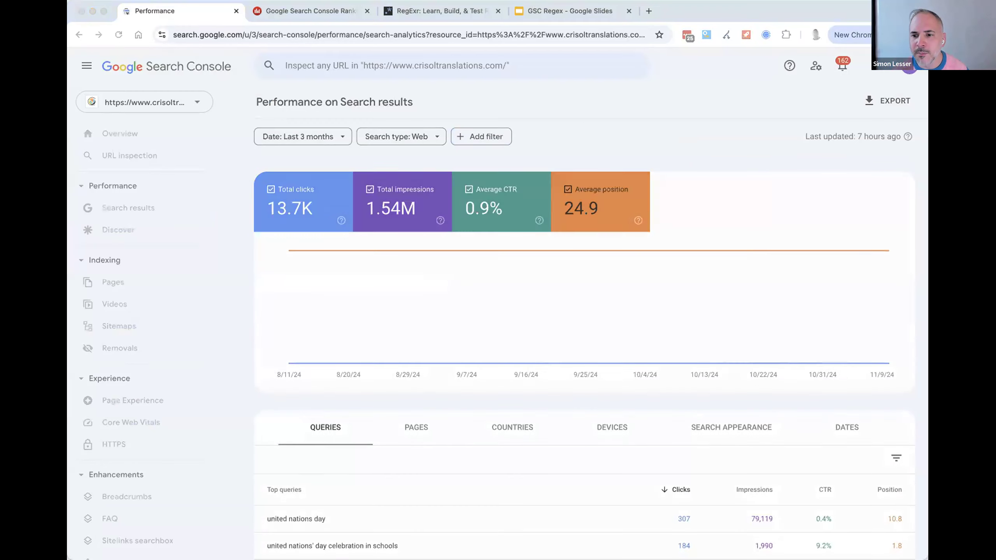
- Switch to the Google Slides presentation, advance to the slide on long queries >70 characters, and copy the regex ^[\w\W\s\S]{70,}$
{"action": "key", "text": "super+4"}
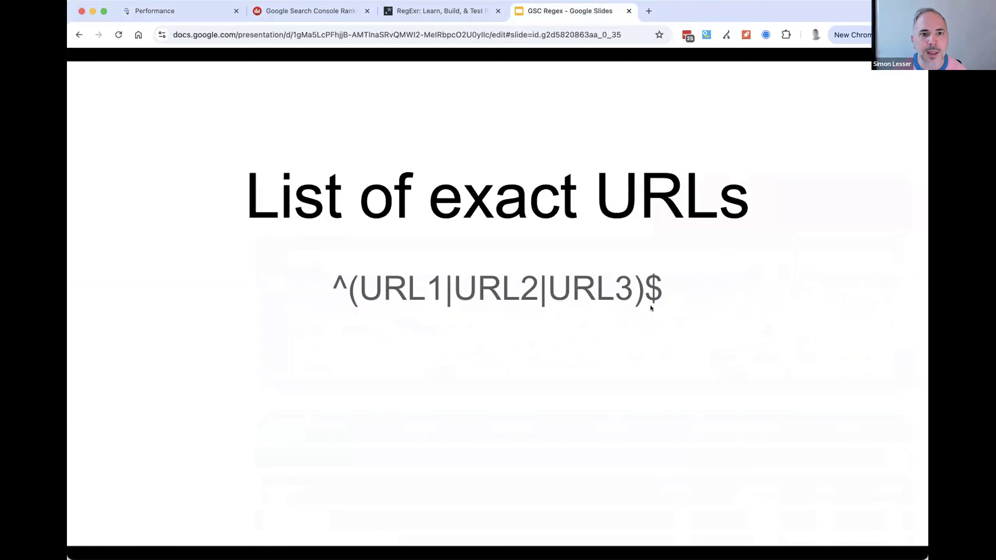
{"action": "key", "text": "super+Tab"}
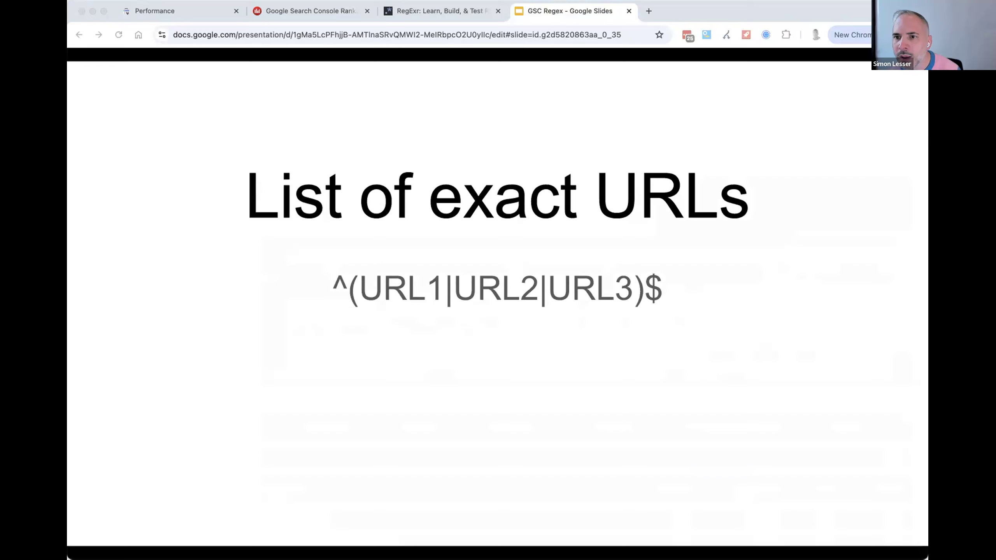
{"action": "left_click", "coordinate": [562, 220]}
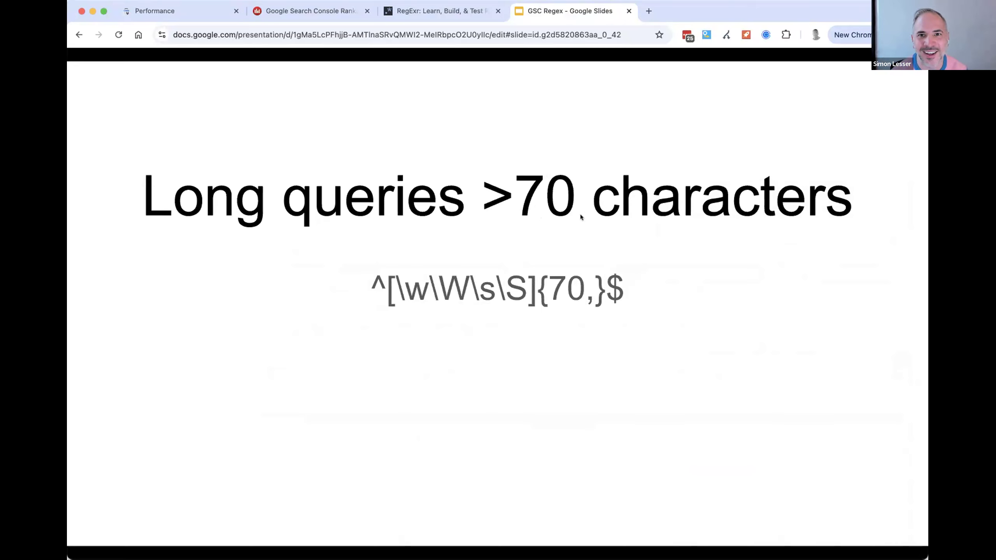
{"action": "key", "text": "super+Tab"}
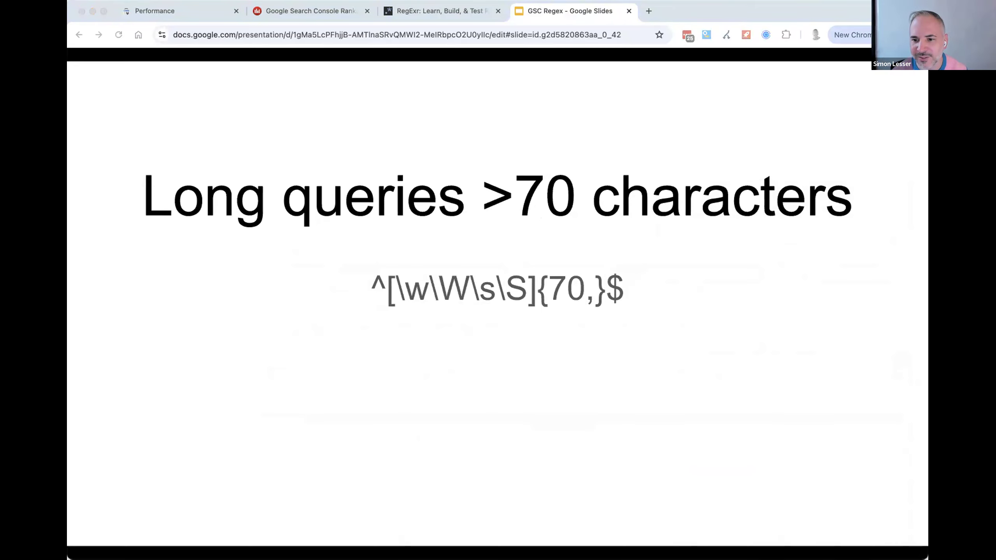
{"action": "key", "text": "super+Tab"}
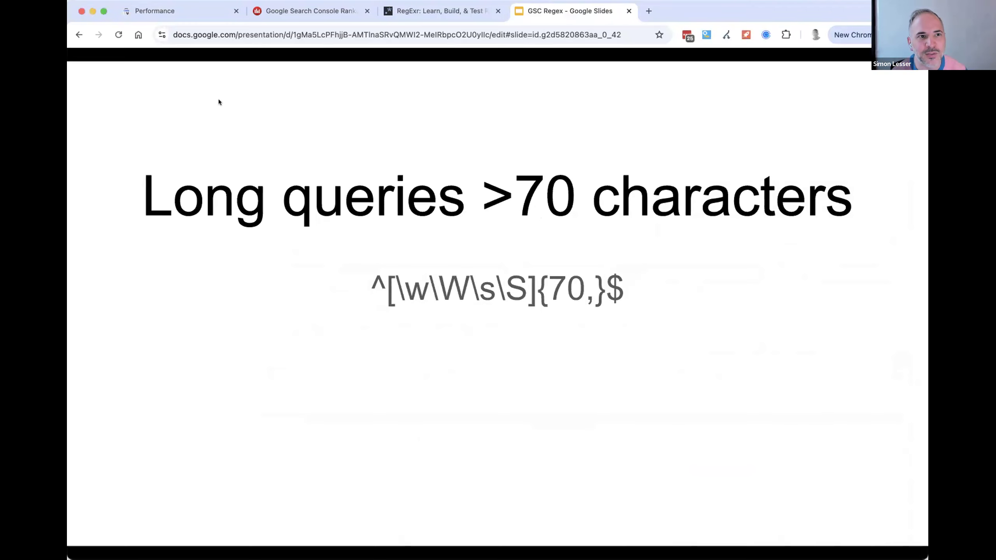
- In Google Search Console, add a Query filter with the custom regex ^[\w\W\s\S]{70,}$ and look over the matching queries
{"action": "left_click", "coordinate": [196, 19]}
{"action": "left_click", "coordinate": [481, 137]}
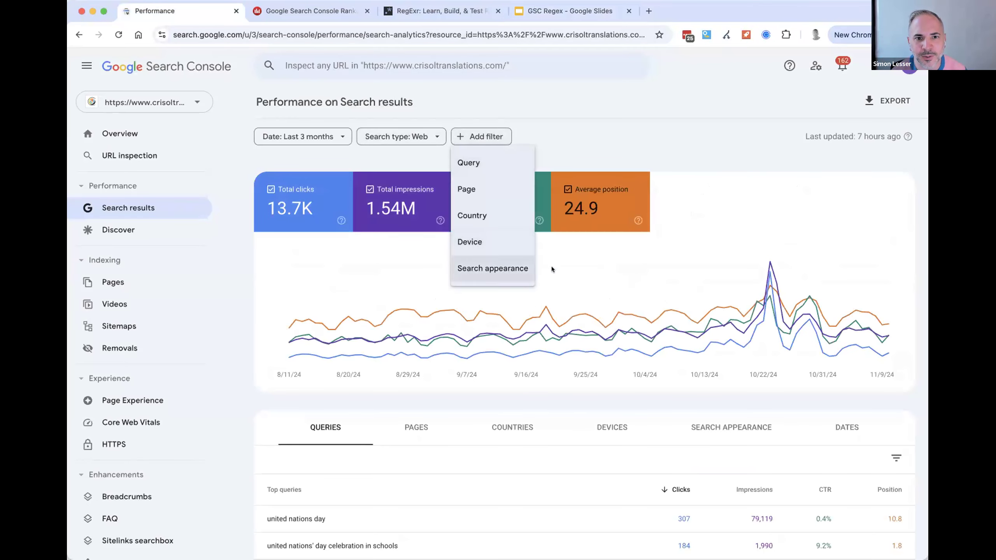
{"action": "left_click", "coordinate": [509, 268]}
{"action": "left_click", "coordinate": [486, 138]}
{"action": "left_click", "coordinate": [486, 137]}
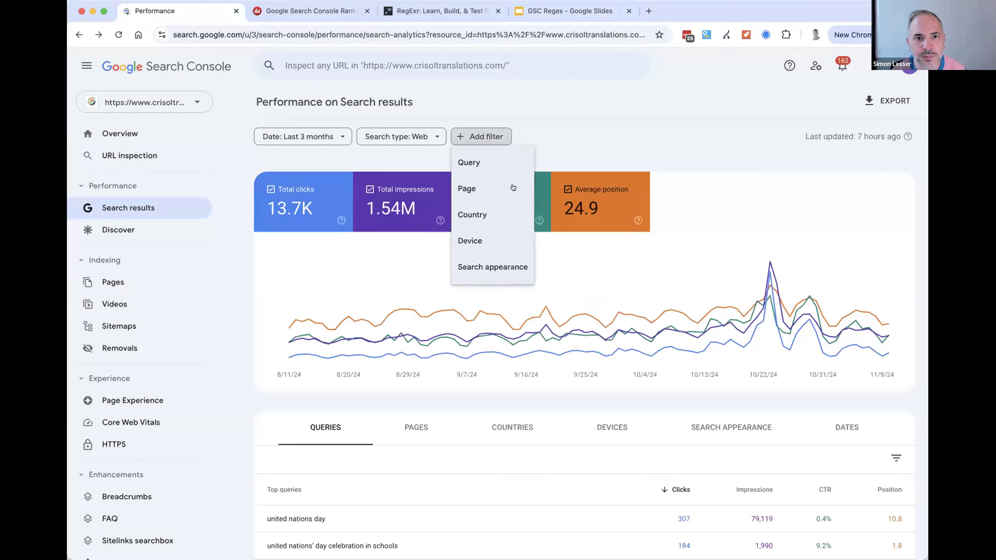
{"action": "left_click", "coordinate": [494, 162]}
{"action": "left_click", "coordinate": [432, 296]}
{"action": "left_click", "coordinate": [407, 369]}
{"action": "key", "text": "super+v"}
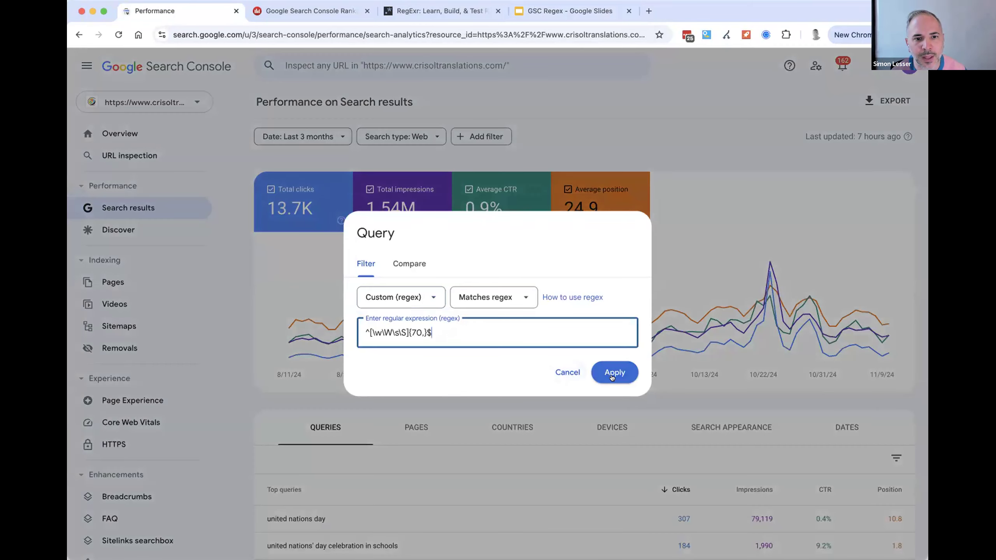
{"action": "left_click", "coordinate": [614, 372]}
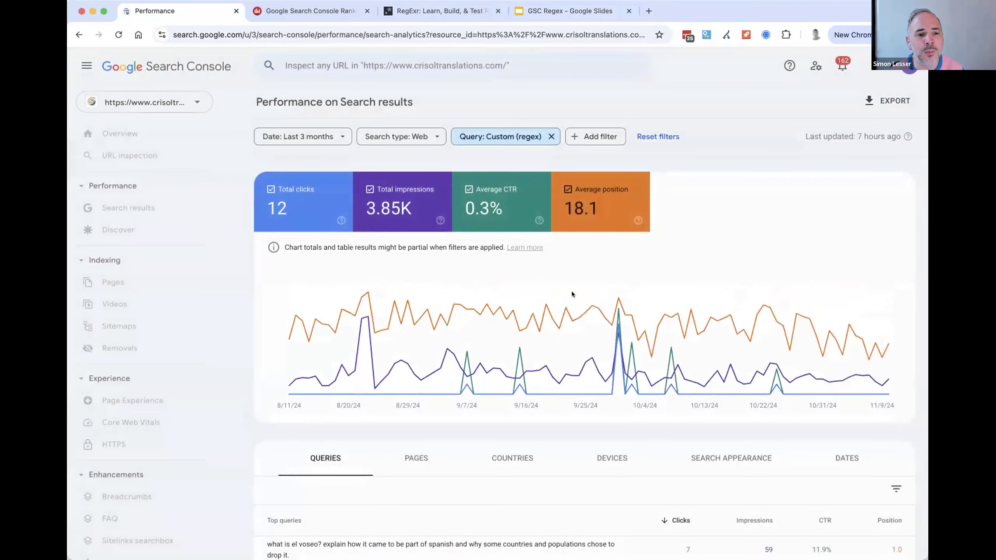
{"action": "scroll", "coordinate": [416, 457], "scroll_direction": "down", "scroll_amount": 4}
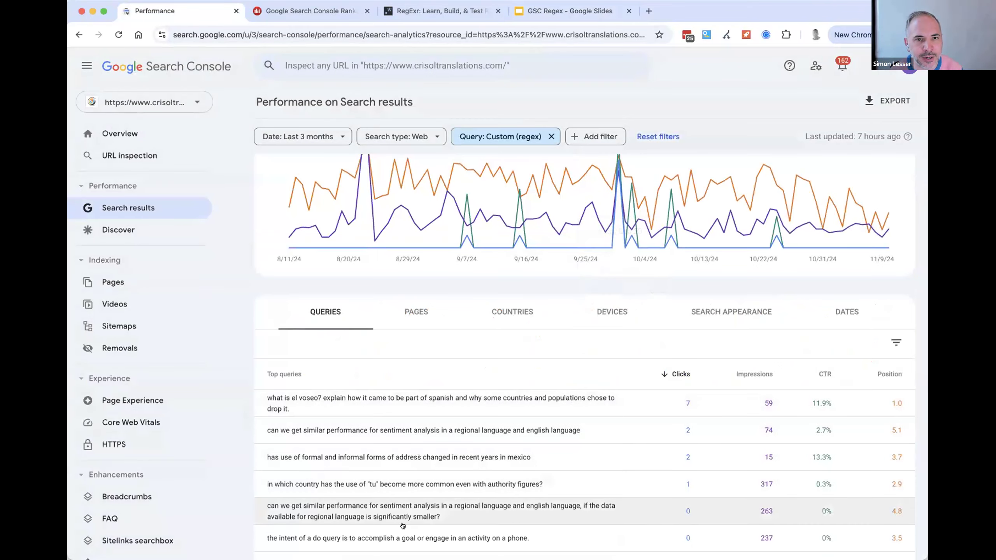
- Replace the Query filter's regex with the long-query word-count pattern using a threshold of 7, and look over the filtered queries
{"action": "key", "text": "super+4"}
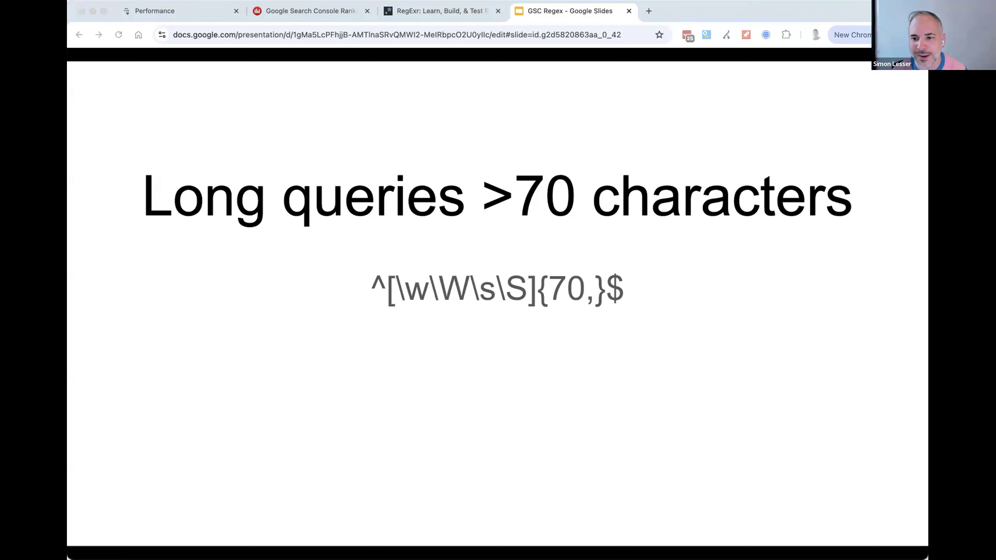
{"action": "left_click", "coordinate": [155, 10]}
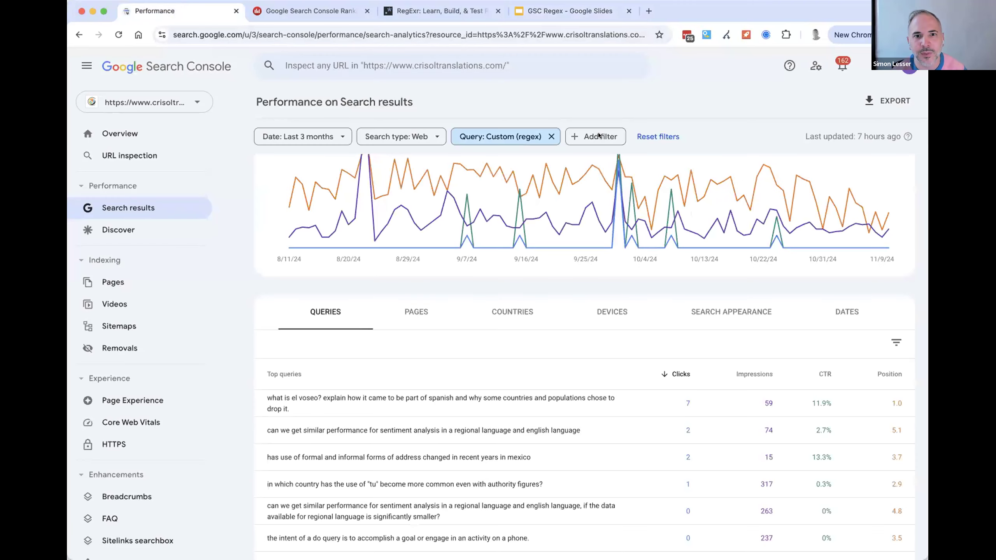
{"action": "left_click", "coordinate": [496, 130]}
{"action": "key", "text": "super+a"}
{"action": "type", "text": "([^\" \"]*\\s){12,}?"}
{"action": "key", "text": "shift+Right"}
{"action": "type", "text": "7"}
{"action": "left_click", "coordinate": [615, 373]}
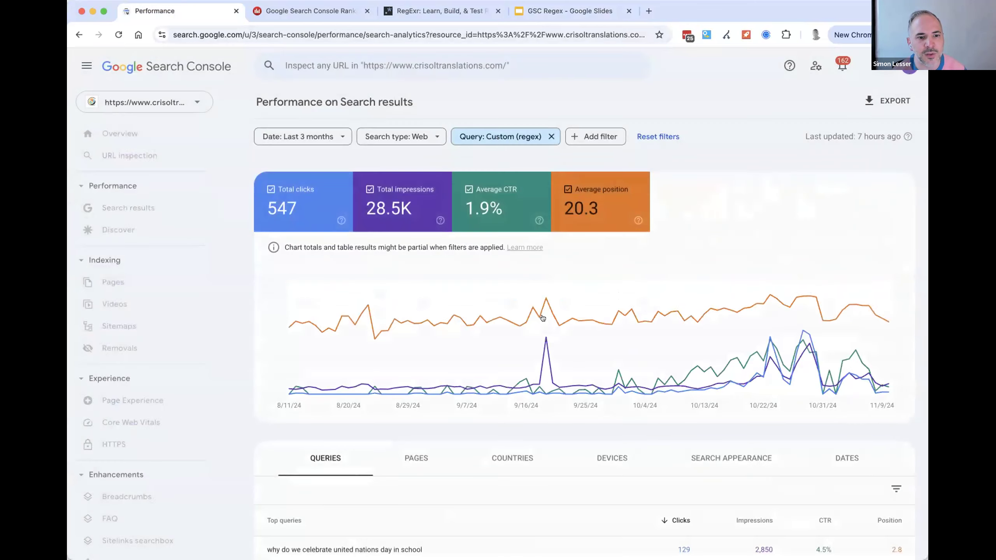
{"action": "scroll", "coordinate": [546, 366], "scroll_direction": "down", "scroll_amount": 7}
- Show the slide with the regex for long queries >7 words and return to the filtered queries in Google Search Console
{"action": "left_click", "coordinate": [587, 14]}
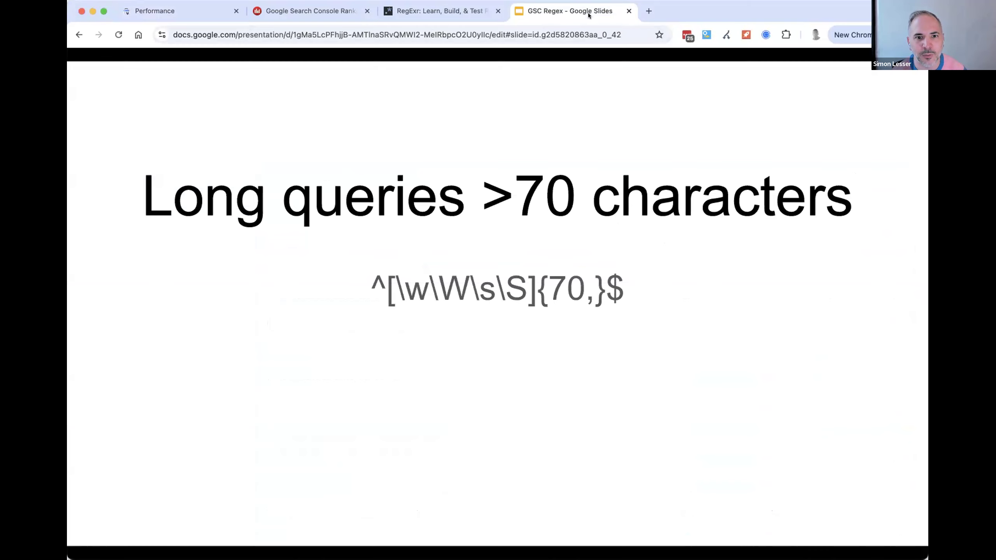
{"action": "left_click", "coordinate": [617, 226]}
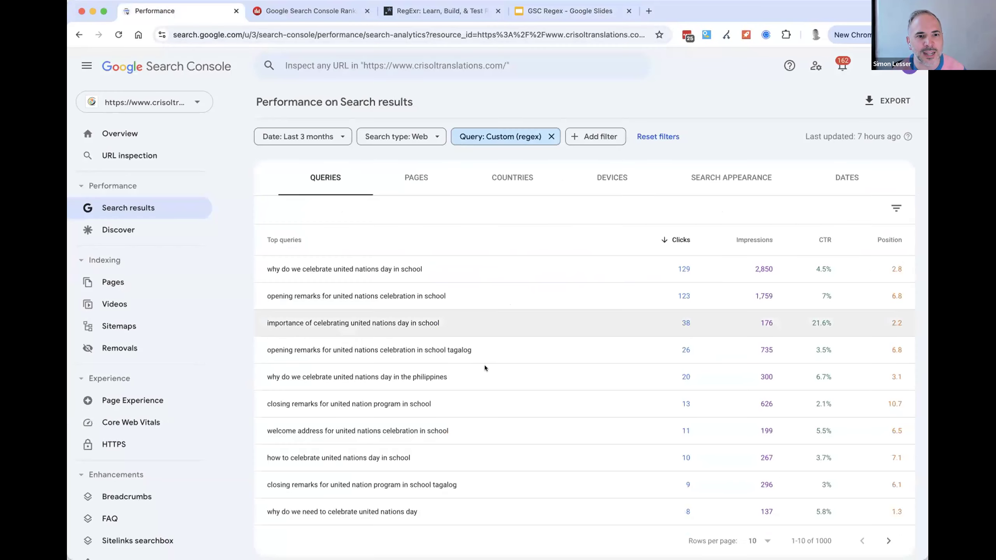
{"action": "left_click", "coordinate": [172, 11]}
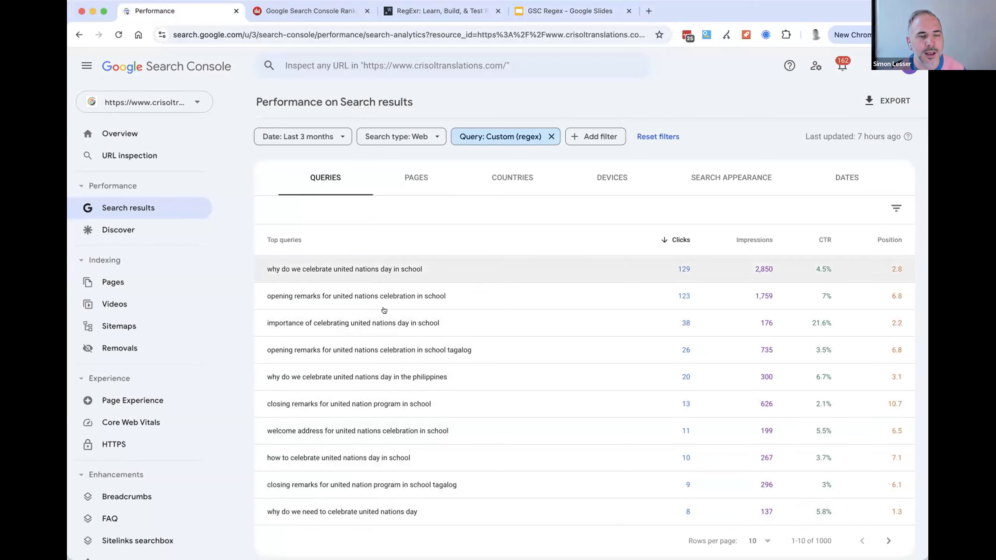
- Switch to Dragon Metrics, remove the URL list filter and apply the change, and open the Queries report
{"action": "left_click", "coordinate": [310, 11]}
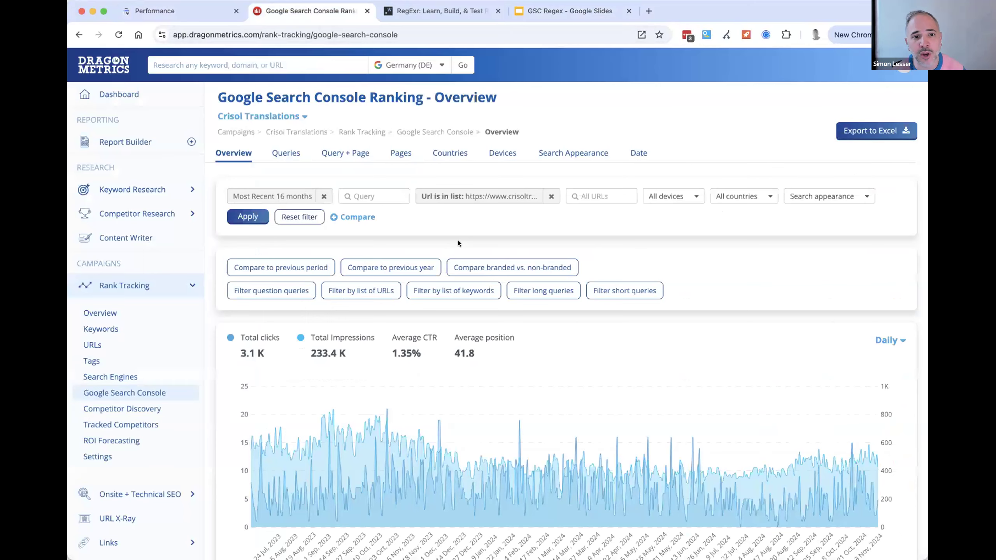
{"action": "left_click", "coordinate": [551, 196]}
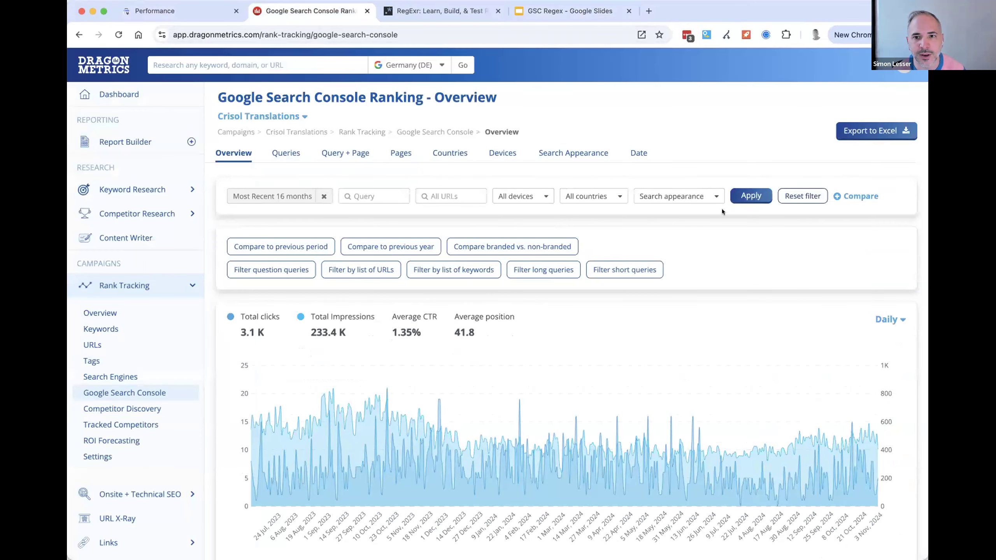
{"action": "left_click", "coordinate": [738, 198]}
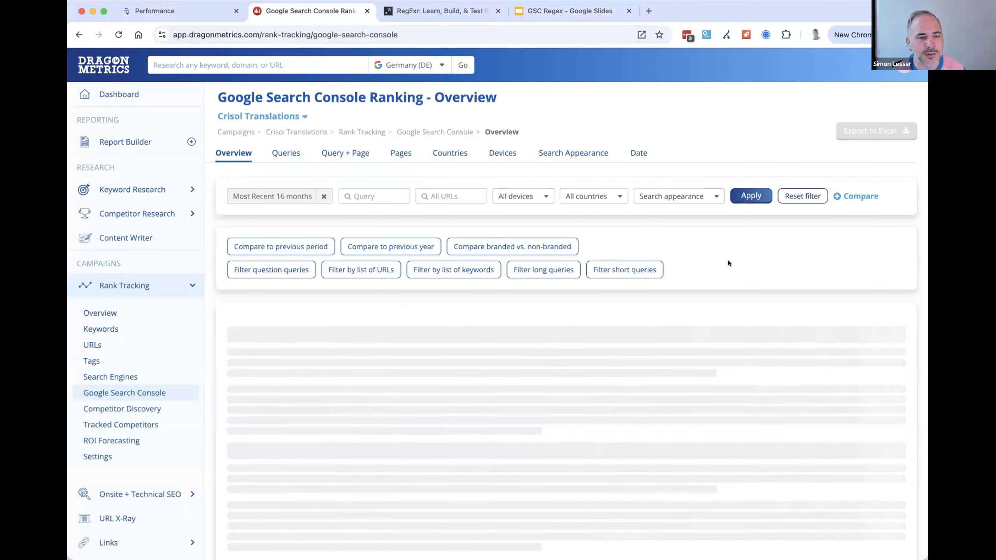
{"action": "left_click", "coordinate": [281, 152]}
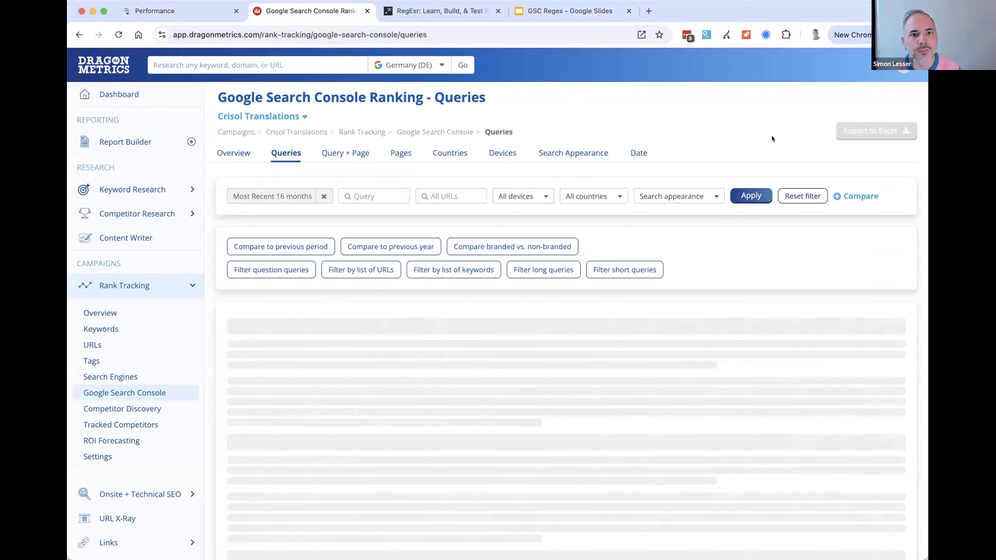
{"action": "scroll", "coordinate": [783, 167], "scroll_direction": "down", "scroll_amount": 10}
{"action": "scroll", "coordinate": [755, 277], "scroll_direction": "up", "scroll_amount": 10}
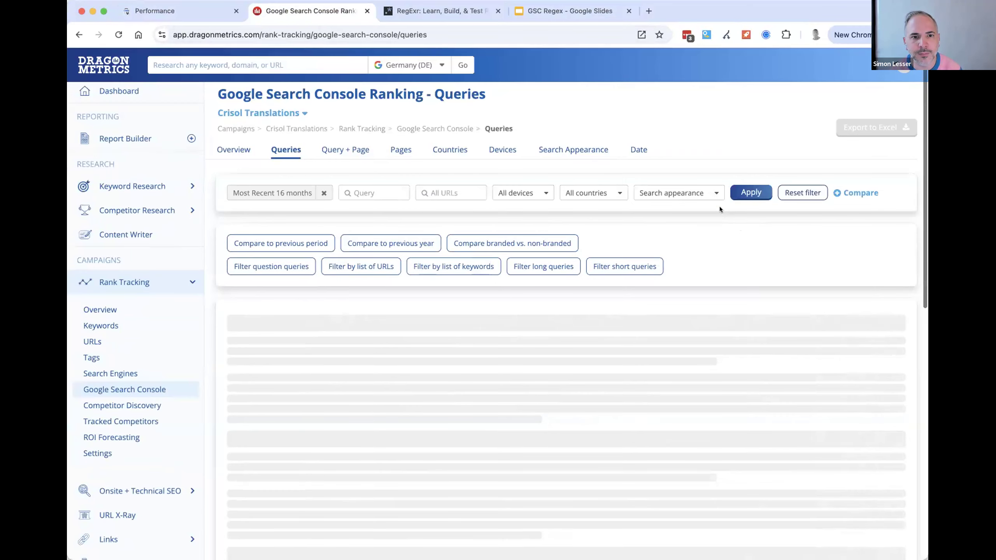
- Filter the Queries report to long queries > 70 characters with the preset filter and look over the listed queries
{"action": "left_click", "coordinate": [542, 267]}
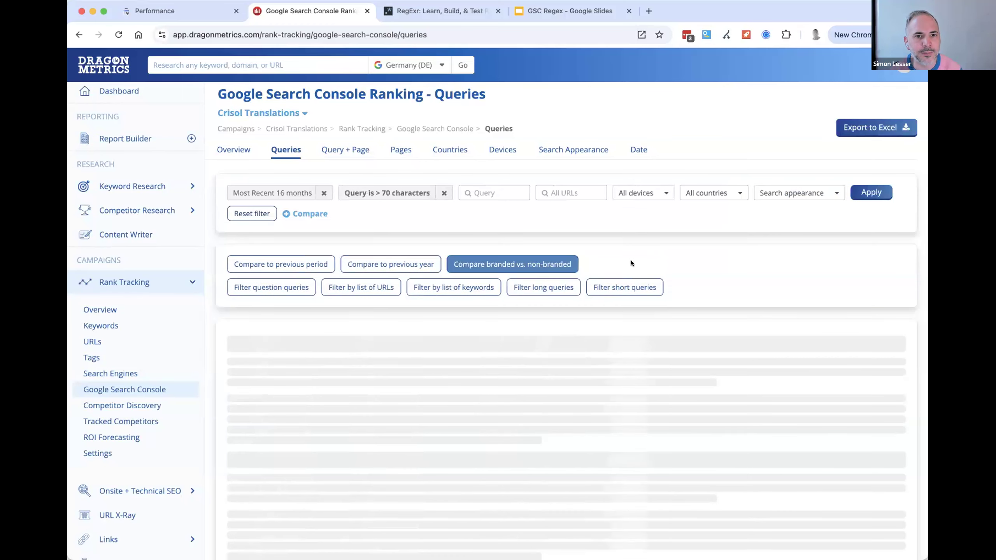
{"action": "scroll", "coordinate": [466, 369], "scroll_direction": "down", "scroll_amount": 3}
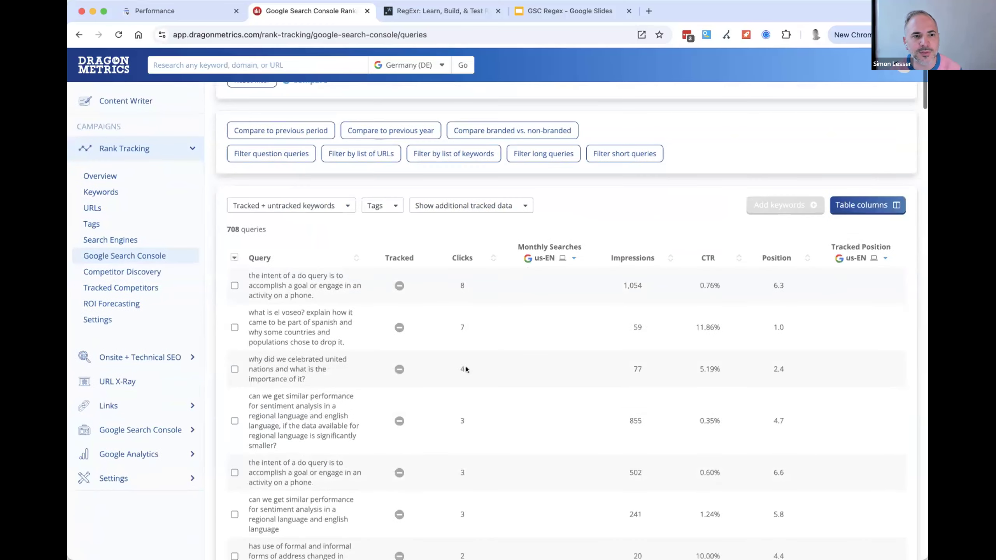
{"action": "left_click_drag", "start_coordinate": [271, 271], "coordinate": [330, 500]}
{"action": "left_click", "coordinate": [327, 445]}
{"action": "scroll", "coordinate": [327, 442], "scroll_direction": "up", "scroll_amount": 3}
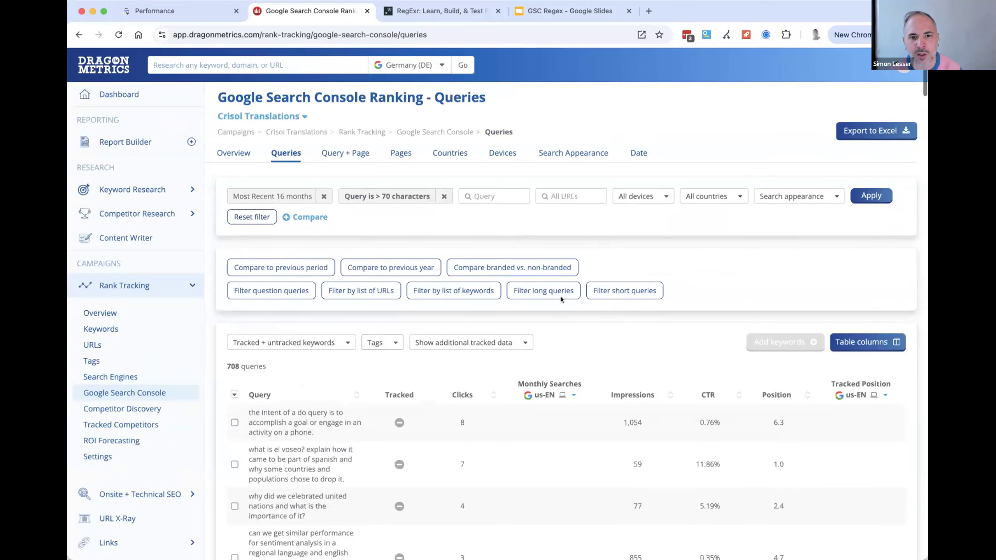
- Switch to the Google Slides presentation and advance to the slide with the regex for short queries < 10 characters
{"action": "key", "text": "super+Tab"}
{"action": "left_click", "coordinate": [627, 245]}
{"action": "left_click", "coordinate": [194, 14]}
{"action": "left_click", "coordinate": [567, 9]}
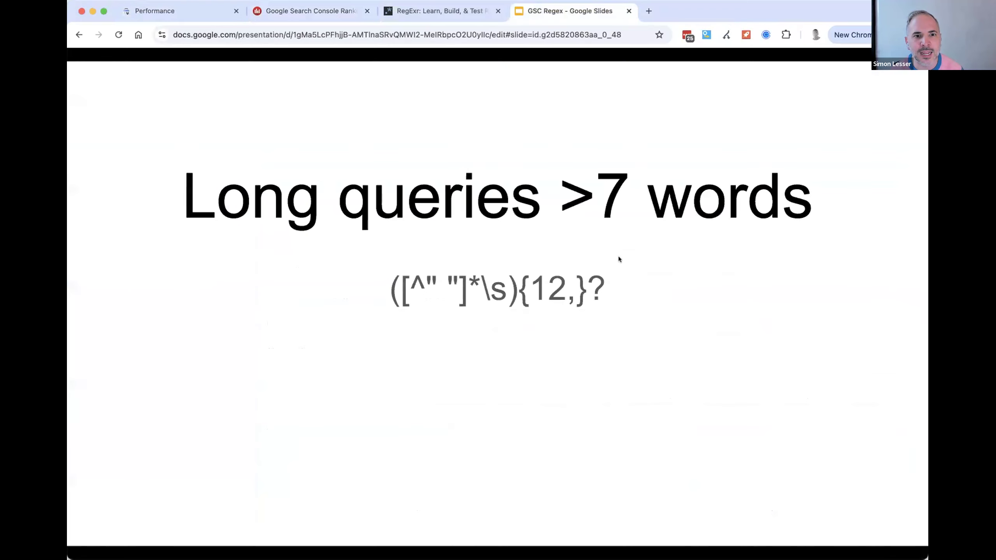
{"action": "key", "text": "Right"}
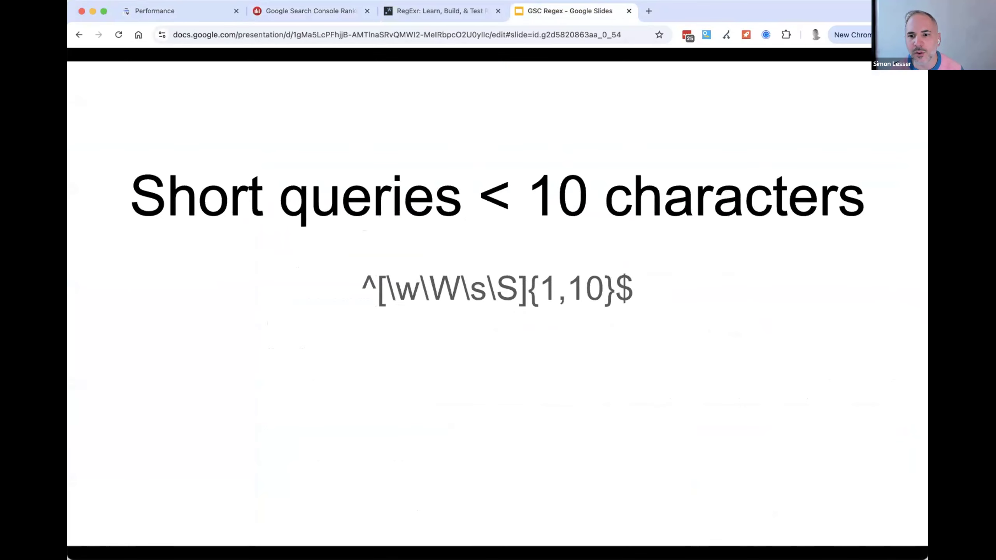
{"action": "key", "text": "super+Tab"}
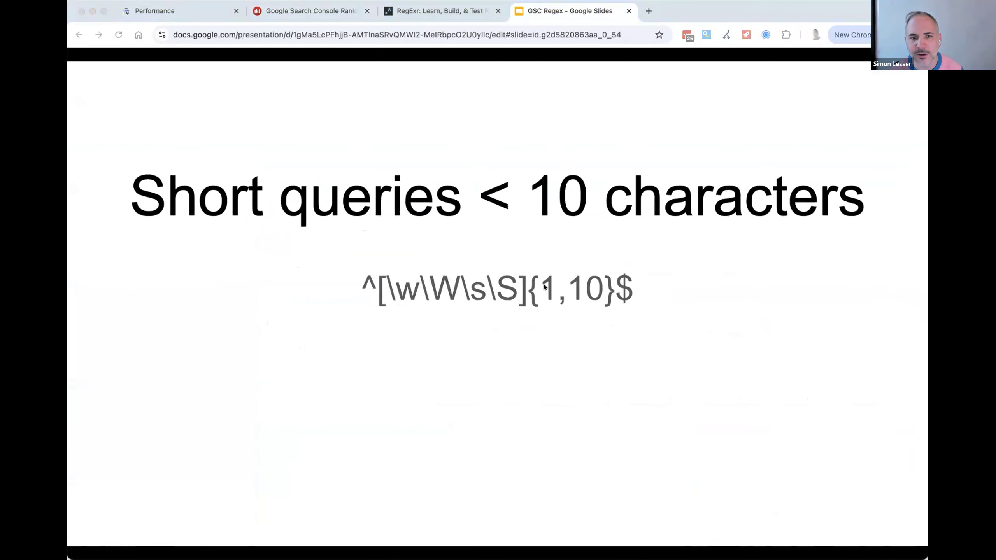
- Switch to Google Search Console, set the query filter's regex to ^[\w\W\s\S]{1,10}$, and look over the matching short queries
{"action": "left_click", "coordinate": [447, 237]}
{"action": "left_click", "coordinate": [184, 9]}
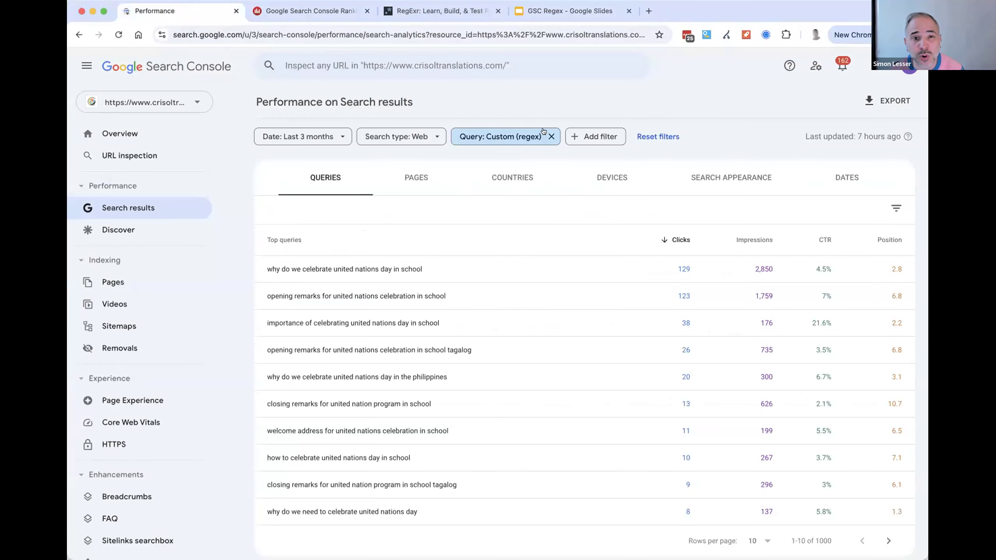
{"action": "left_click", "coordinate": [518, 135]}
{"action": "key", "text": "super+a"}
{"action": "type", "text": "^[\\w\\W\\s\\S]{1,10}$"}
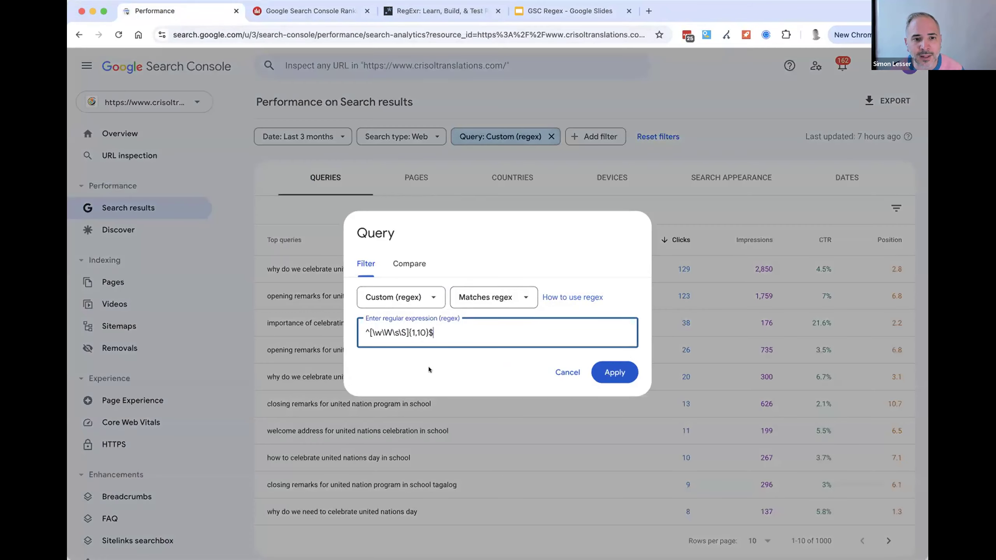
{"action": "left_click", "coordinate": [616, 371]}
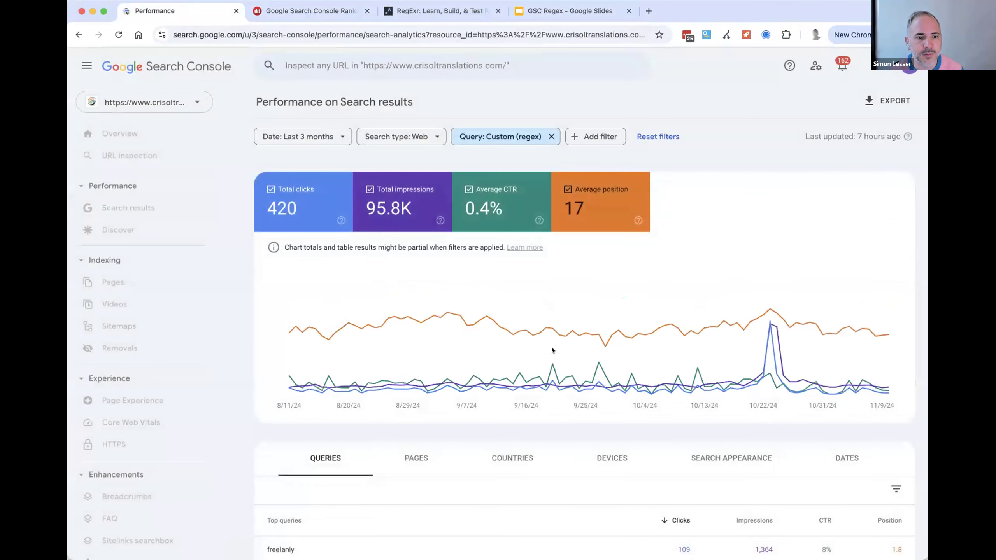
{"action": "scroll", "coordinate": [530, 373], "scroll_direction": "down", "scroll_amount": 5}
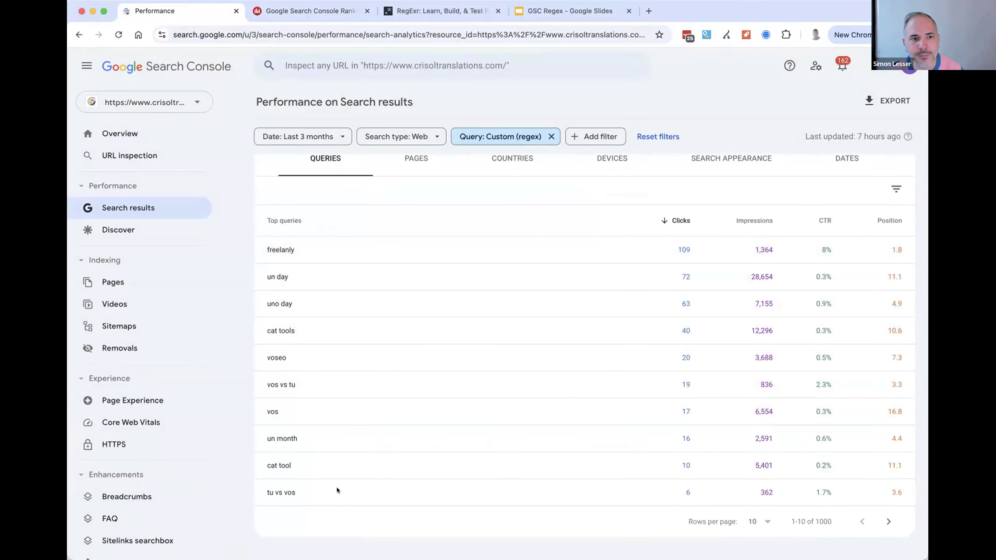
{"action": "scroll", "coordinate": [368, 340], "scroll_direction": "up", "scroll_amount": 3}
{"action": "scroll", "coordinate": [371, 342], "scroll_direction": "up", "scroll_amount": 2}
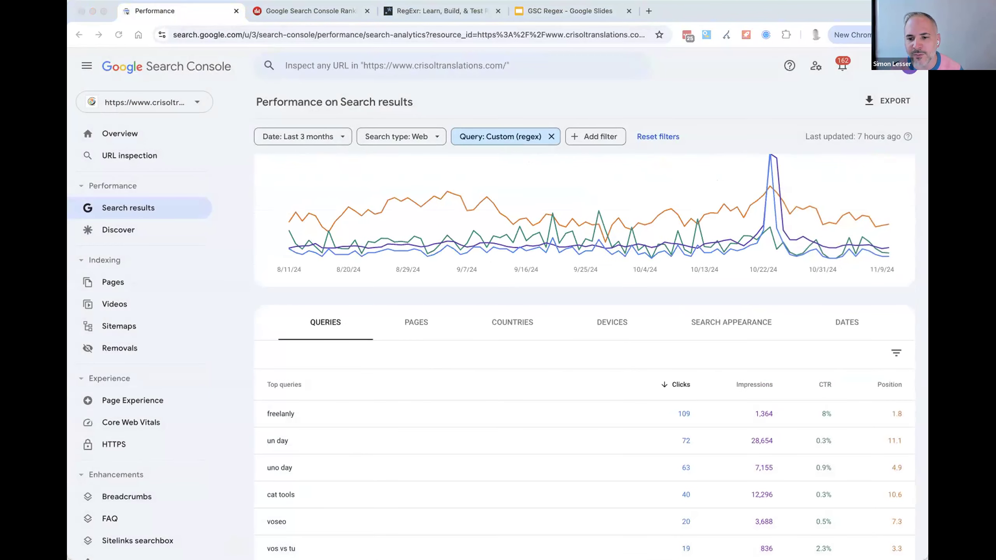
- Return to the Google Slides presentation and advance to the slide with the regex for short queries < 3 words
{"action": "left_click", "coordinate": [547, 181]}
{"action": "key", "text": "ctrl+shift+Tab"}
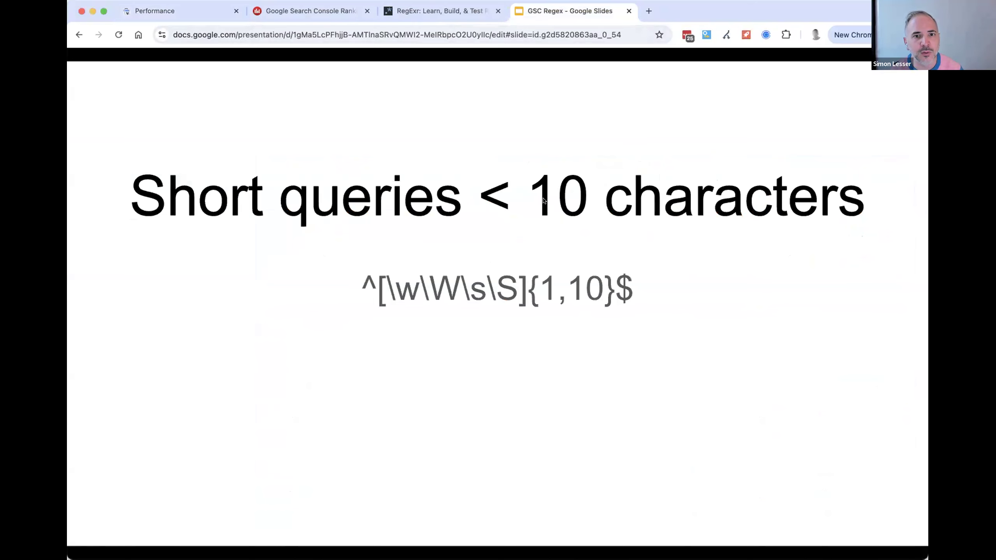
{"action": "key", "text": "Right"}
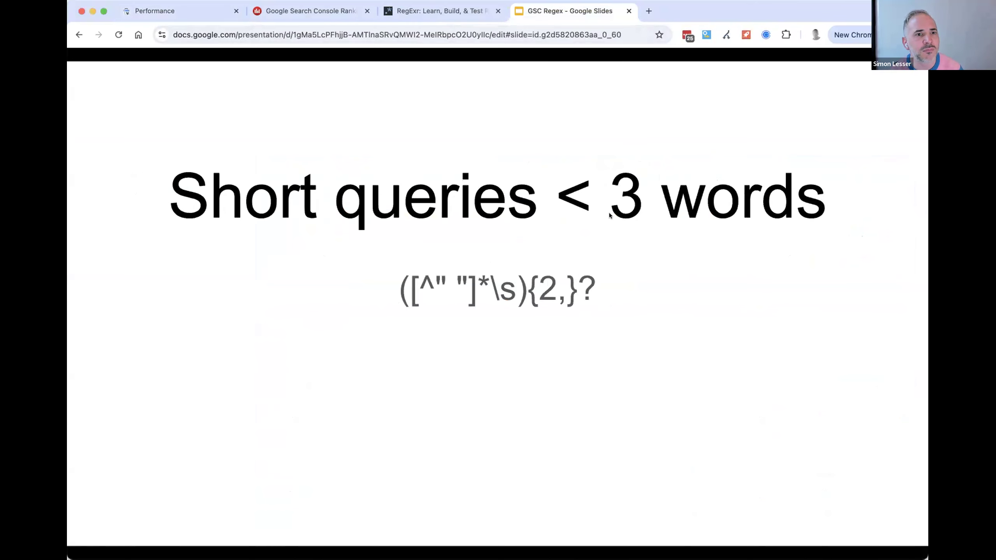
- Switch to Google Search Console, replace the query filter's regex with ([^" "]*\s){2,}?, and look over the matching queries
{"action": "left_click", "coordinate": [197, 13]}
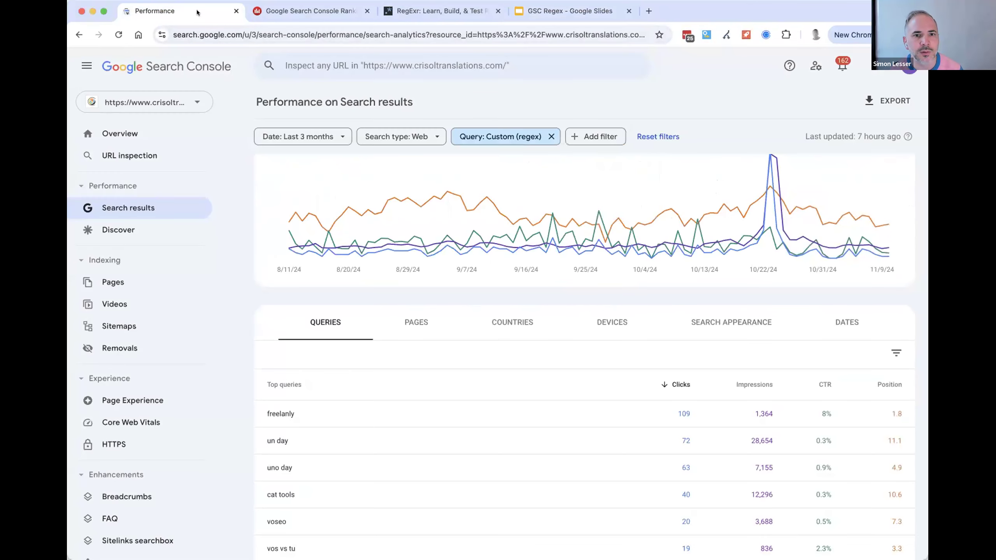
{"action": "left_click", "coordinate": [482, 137]}
{"action": "type", "text": "([^\" \"]*\\s){2,}?"}
{"action": "key", "text": "super+a"}
{"action": "type", "text": "([^\" \"]*\\s){2,}?"}
{"action": "left_click", "coordinate": [595, 379]}
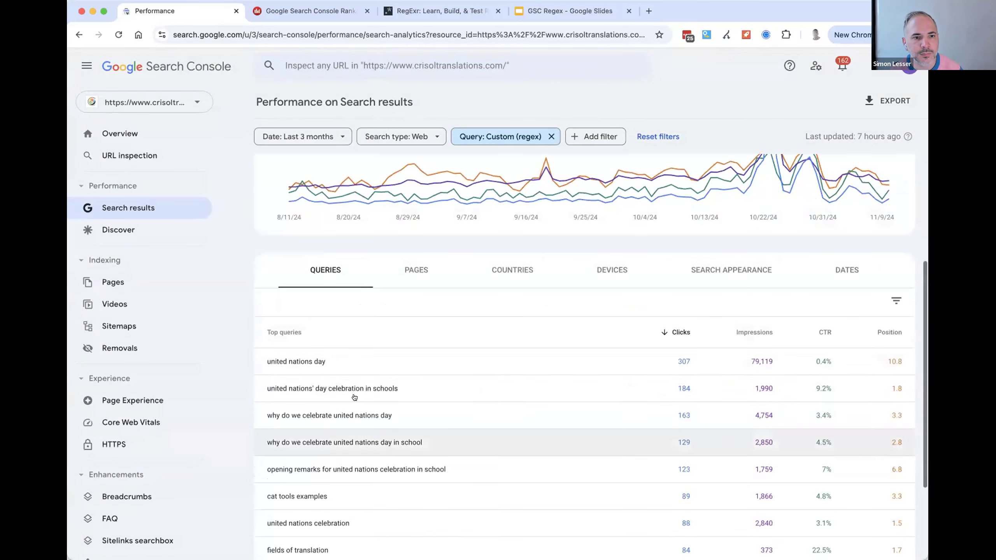
{"action": "scroll", "coordinate": [485, 356], "scroll_direction": "up", "scroll_amount": 5}
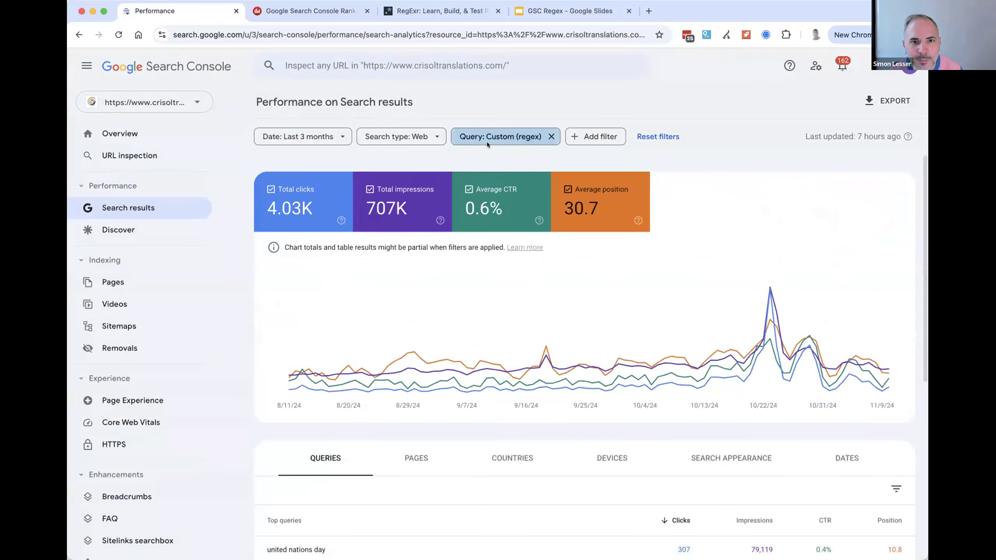
- Recheck the regex in the query filter and reapply it as it is
{"action": "left_click", "coordinate": [487, 141]}
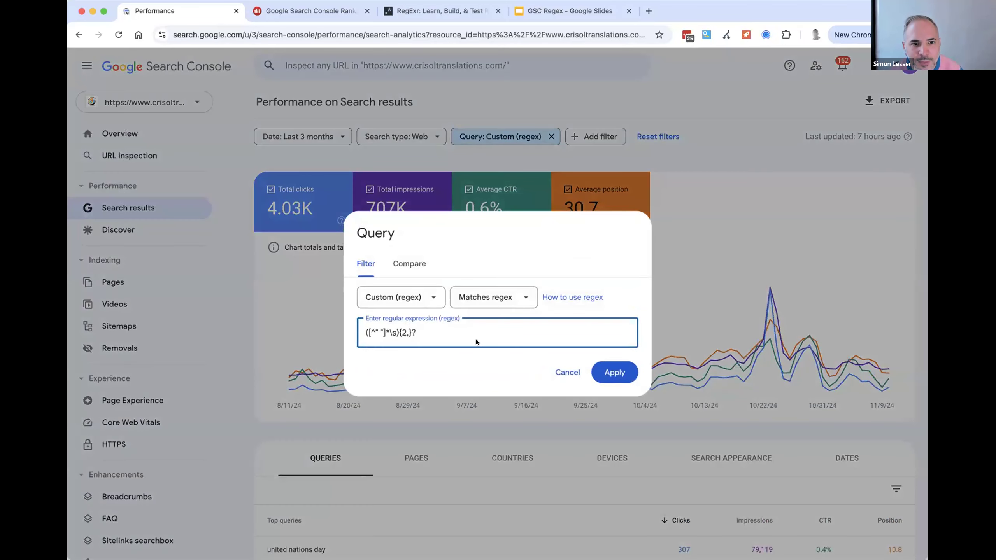
{"action": "left_click", "coordinate": [564, 373]}
{"action": "scroll", "coordinate": [510, 164], "scroll_direction": "down", "scroll_amount": 5}
{"action": "scroll", "coordinate": [540, 197], "scroll_direction": "up", "scroll_amount": 4}
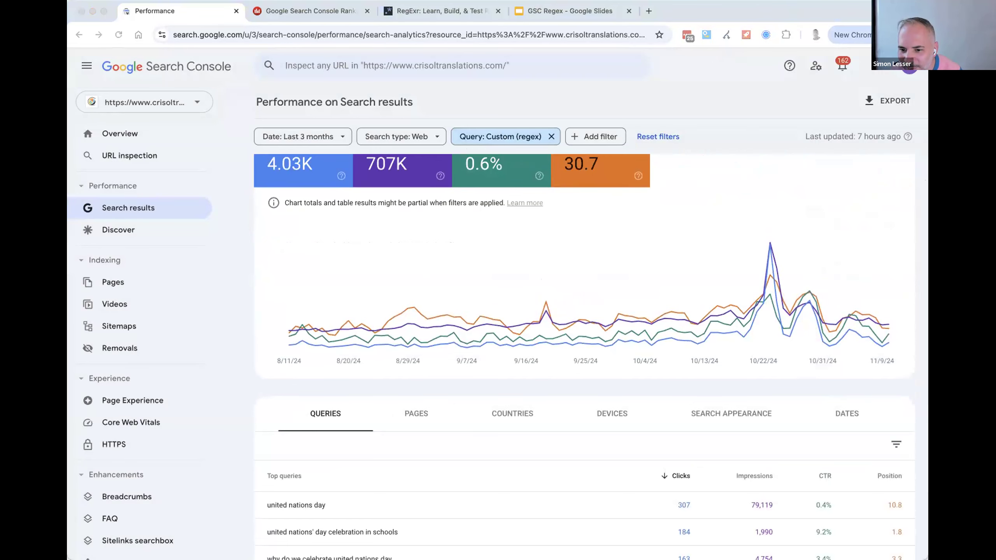
{"action": "left_click", "coordinate": [494, 137]}
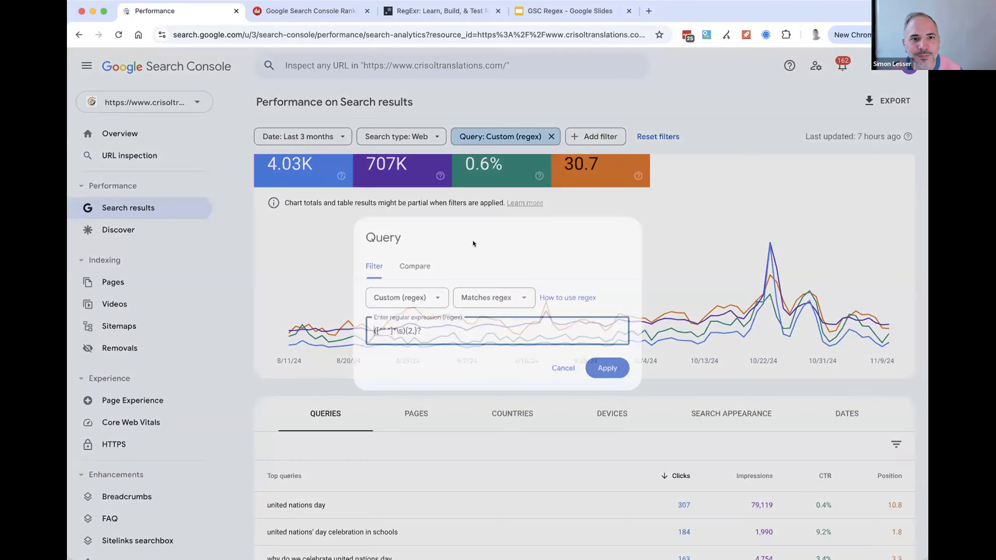
{"action": "left_click", "coordinate": [615, 372]}
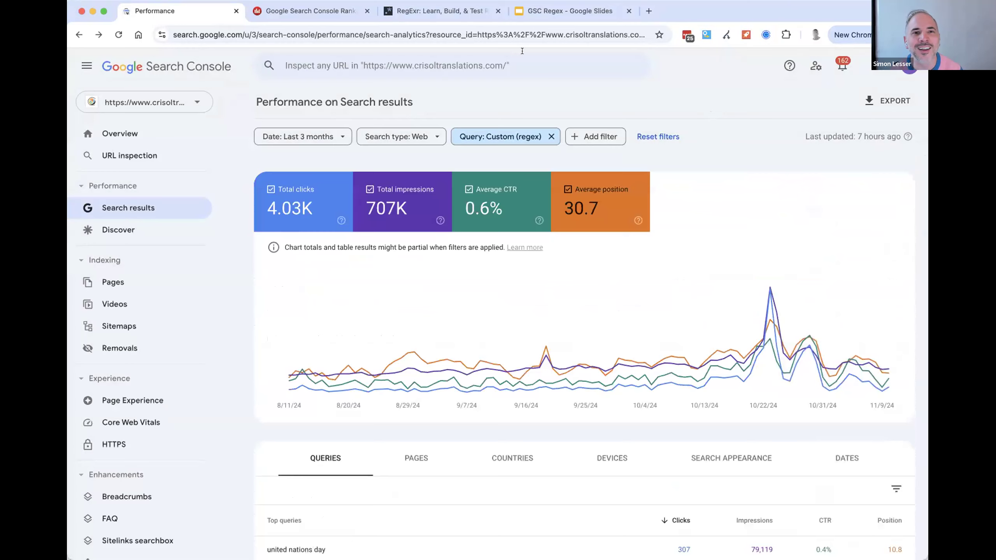
- Switch to Dragon Metrics, reset the Queries report filters, and filter short queries for the most recent 16 months
{"action": "left_click", "coordinate": [439, 14]}
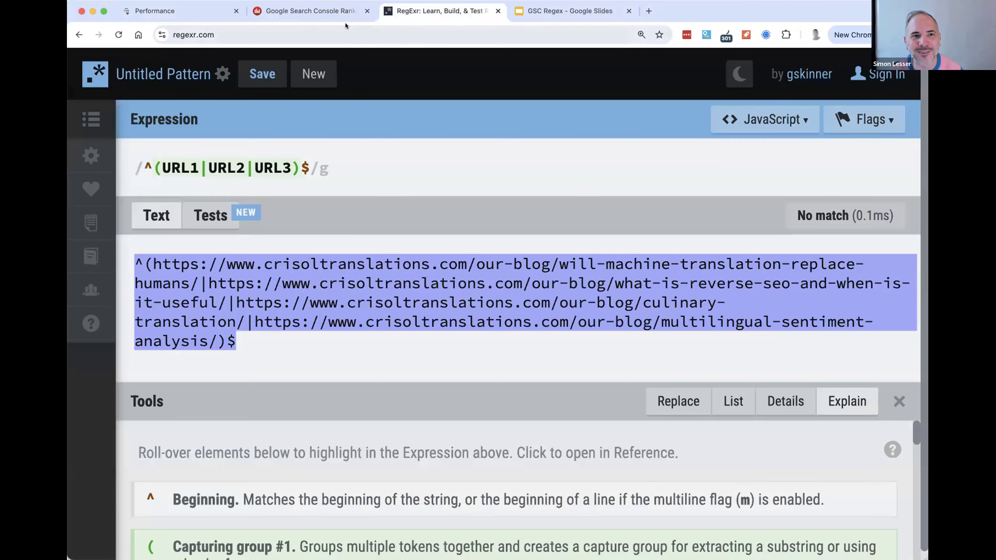
{"action": "left_click", "coordinate": [327, 14]}
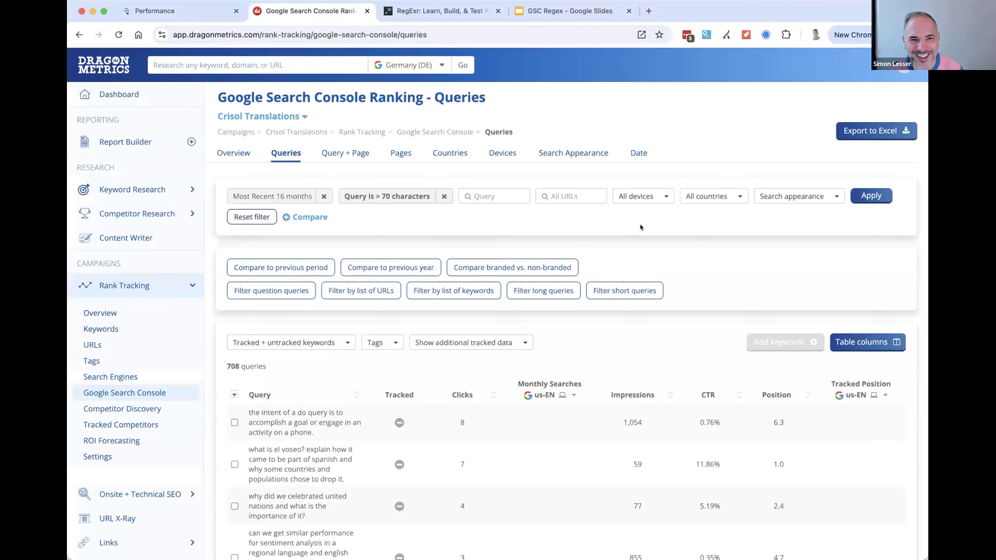
{"action": "left_click", "coordinate": [262, 214]}
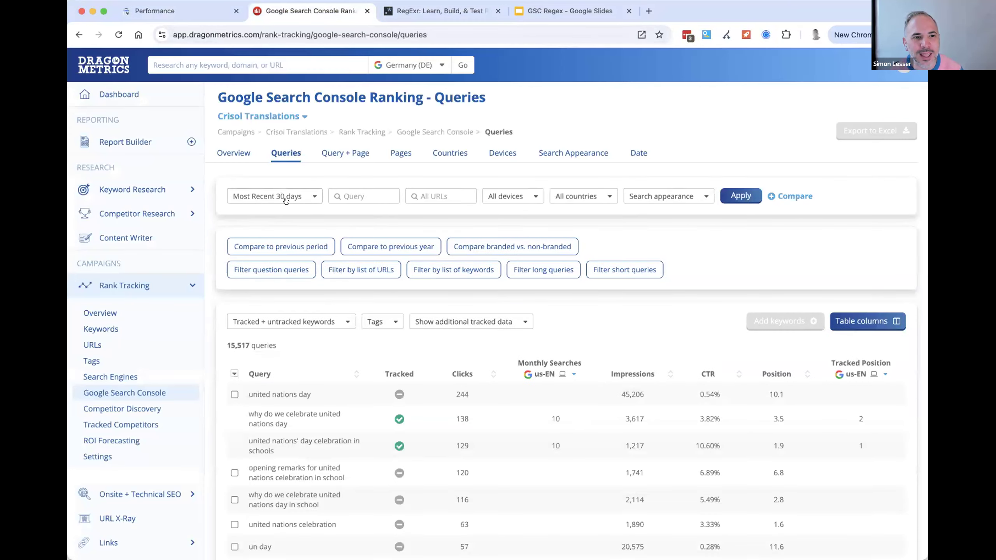
{"action": "left_click", "coordinate": [282, 196]}
{"action": "left_click", "coordinate": [274, 307]}
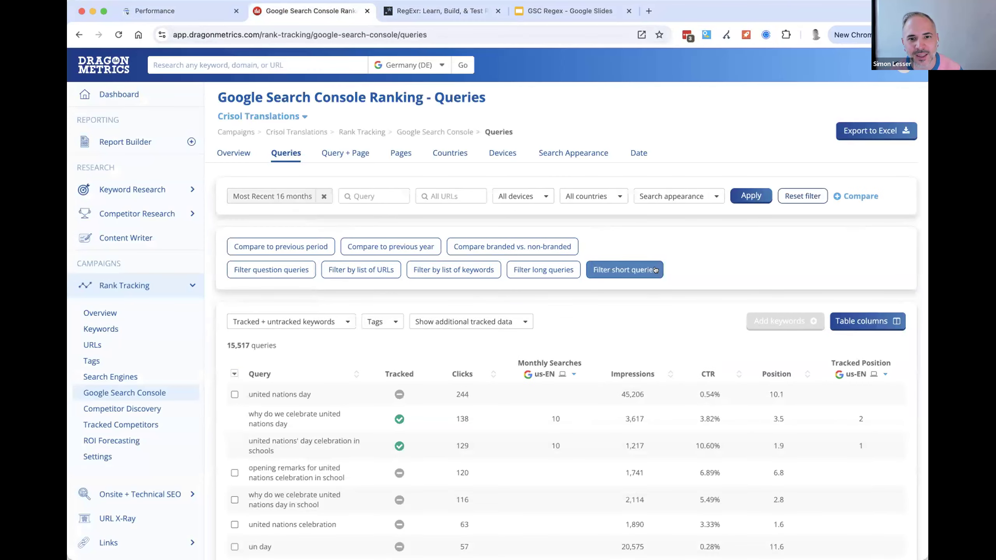
{"action": "left_click", "coordinate": [641, 271]}
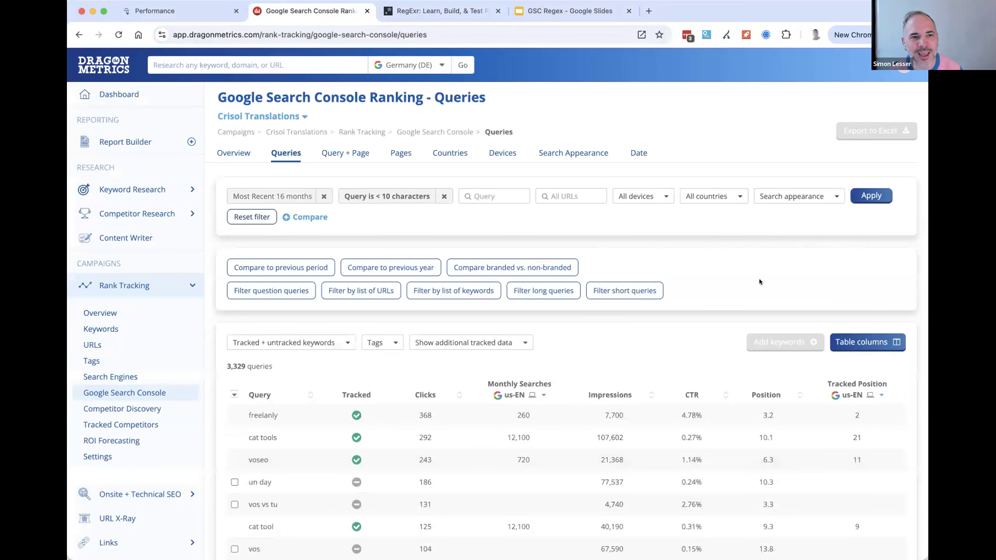
- Change the query length filter to < 3 words, apply it, and look over the listed queries
{"action": "left_click", "coordinate": [387, 196]}
{"action": "left_click", "coordinate": [427, 243]}
{"action": "left_click", "coordinate": [439, 281]}
{"action": "key", "text": "BackSpace"}
{"action": "key", "text": "BackSpace"}
{"action": "type", "text": "3"}
{"action": "left_click", "coordinate": [850, 195]}
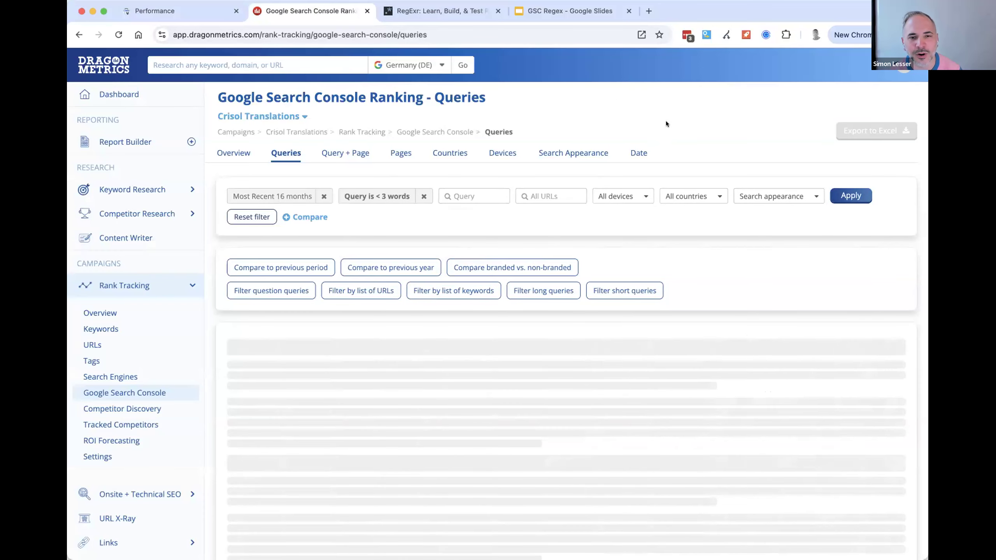
{"action": "scroll", "coordinate": [686, 182], "scroll_direction": "down", "scroll_amount": 3}
{"action": "scroll", "coordinate": [686, 183], "scroll_direction": "down", "scroll_amount": 3}
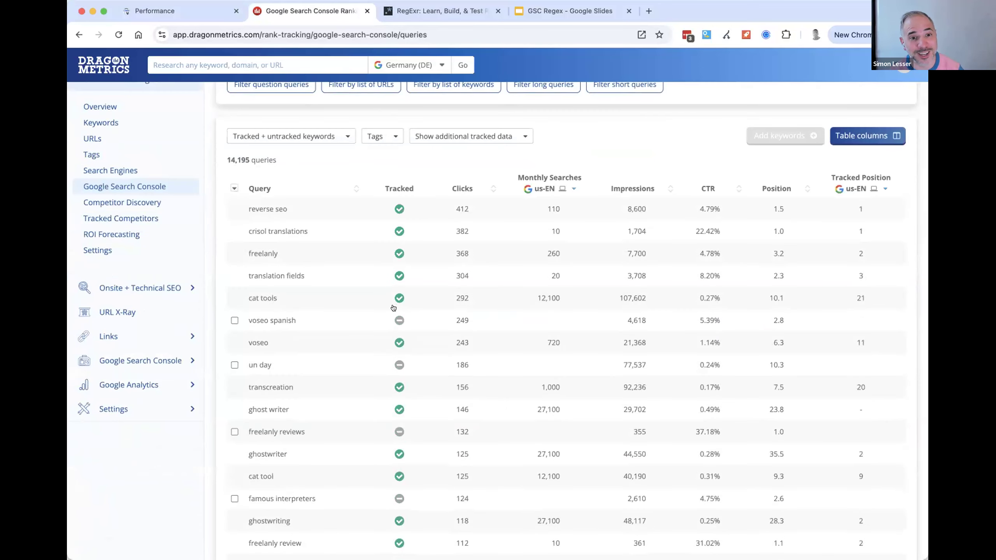
{"action": "scroll", "coordinate": [432, 349], "scroll_direction": "up", "scroll_amount": 5}
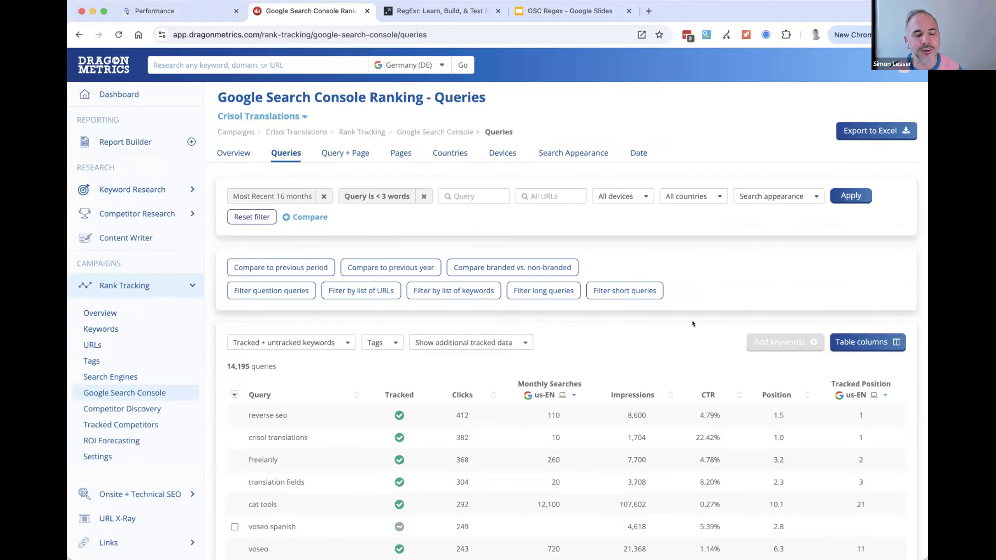
{"action": "scroll", "coordinate": [692, 373], "scroll_direction": "down", "scroll_amount": 10}
{"action": "scroll", "coordinate": [693, 374], "scroll_direction": "up", "scroll_amount": 10}
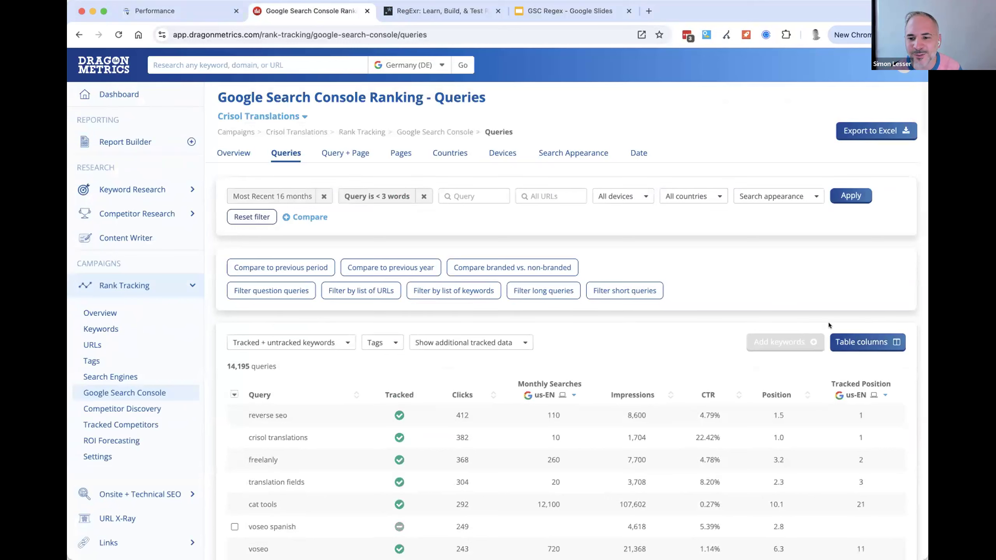
{"action": "left_click", "coordinate": [655, 262]}
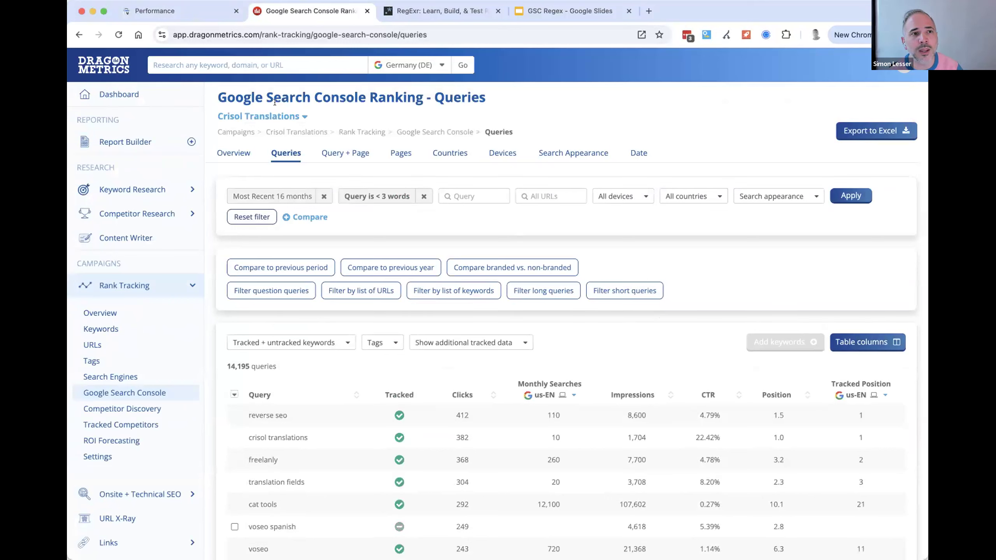
- Switch to Google Search Console, review the query filter's regex, and remove the query filter
{"action": "left_click", "coordinate": [153, 10]}
{"action": "left_click", "coordinate": [527, 137]}
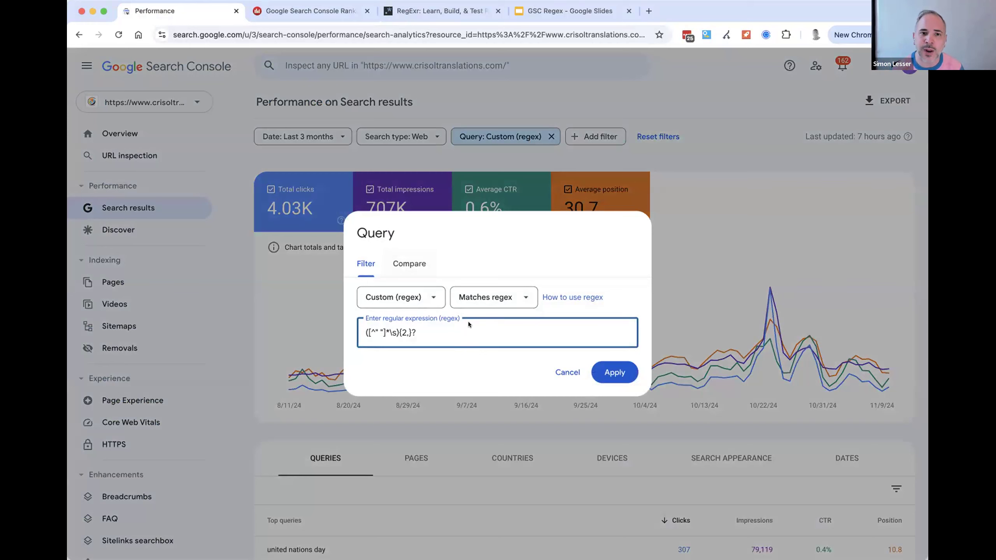
{"action": "key", "text": "super+Tab"}
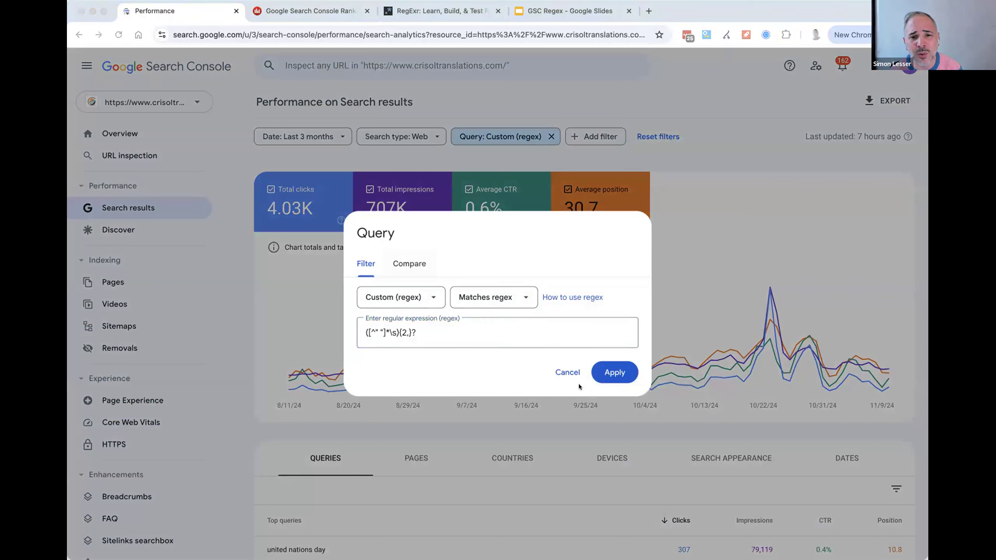
{"action": "key", "text": "super+Tab"}
{"action": "left_click", "coordinate": [567, 371]}
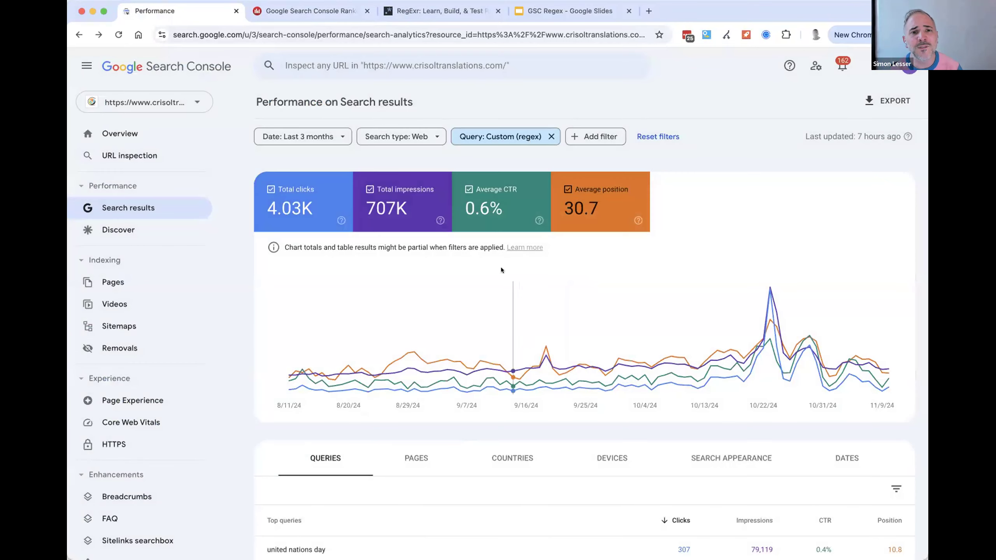
{"action": "left_click", "coordinate": [551, 136]}
- Switch to Dragon Metrics and remove the < 3 words filter from the Queries report, keeping the 16-month date range
{"action": "key", "text": "ctrl+Tab"}
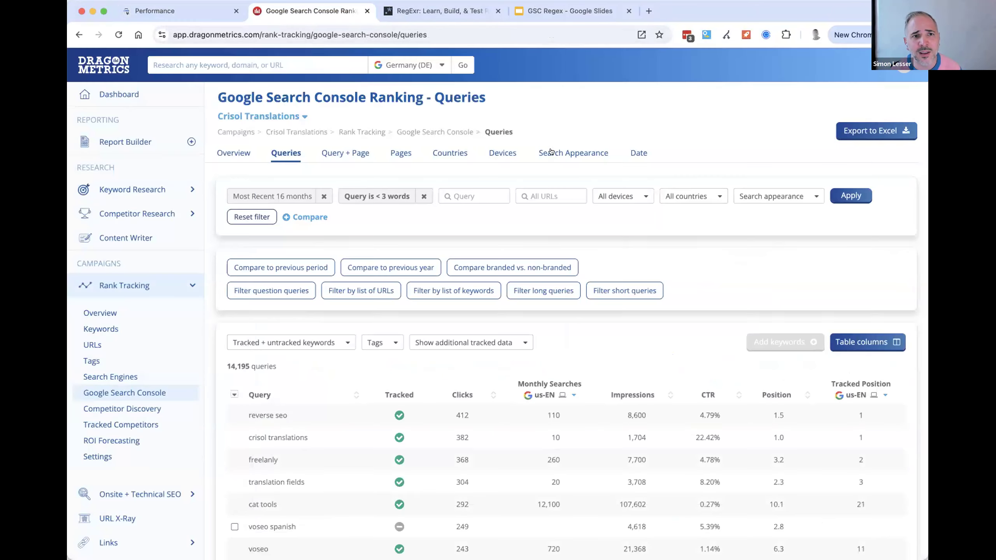
{"action": "left_click", "coordinate": [425, 196]}
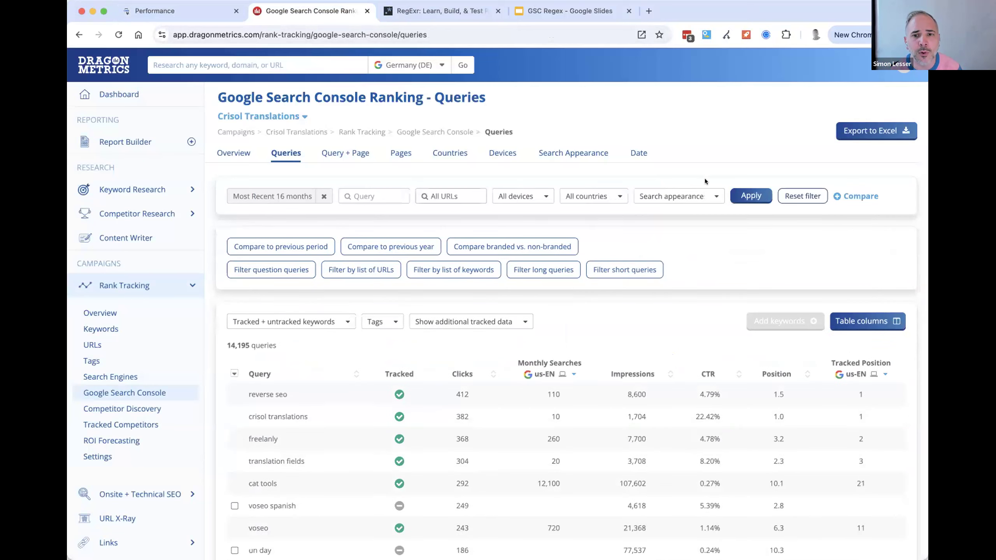
{"action": "left_click", "coordinate": [744, 195]}
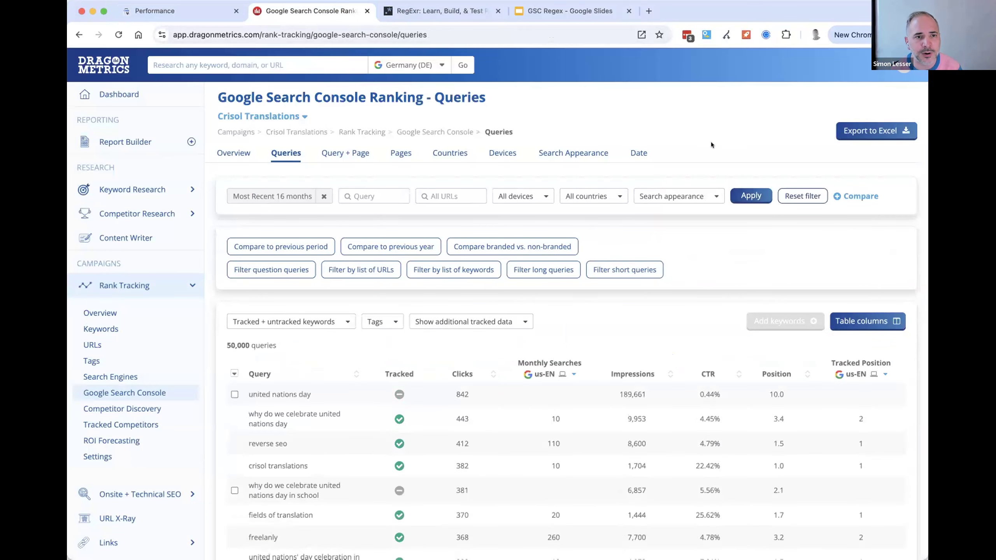
{"action": "left_click", "coordinate": [284, 195]}
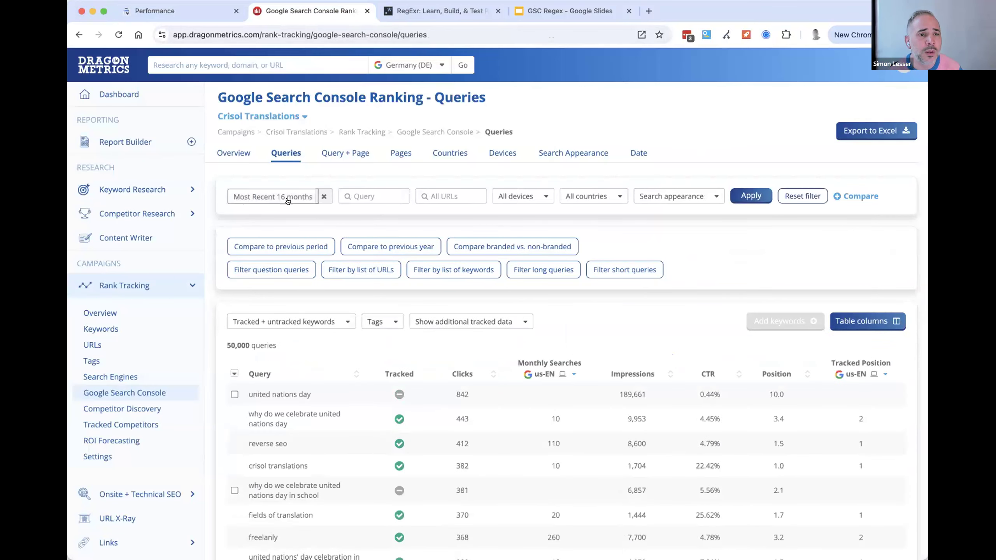
{"action": "left_click", "coordinate": [715, 132]}
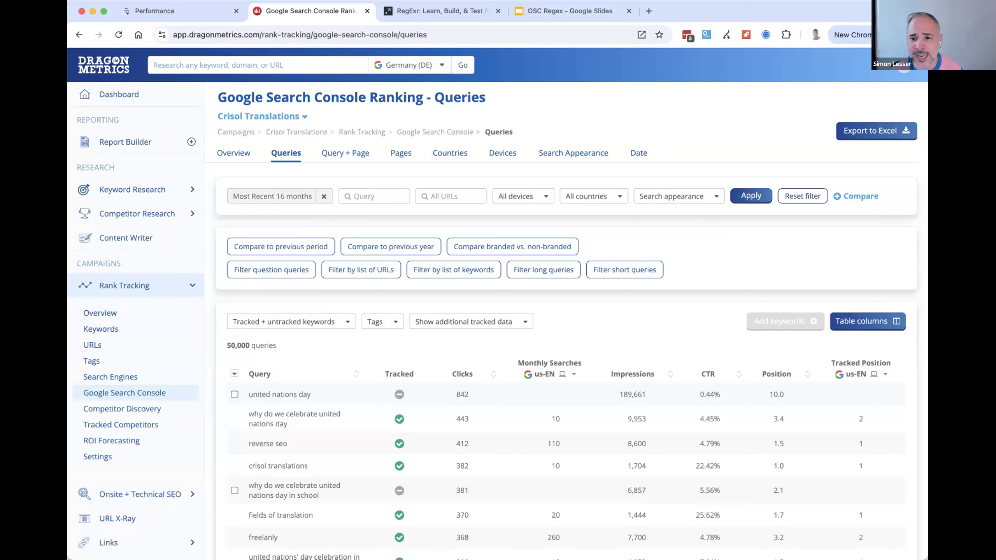
- Open the Google Search Console Ranking Overview report and examine its trend chart, CTR by Position, and device and country breakdowns
{"action": "left_click", "coordinate": [237, 152]}
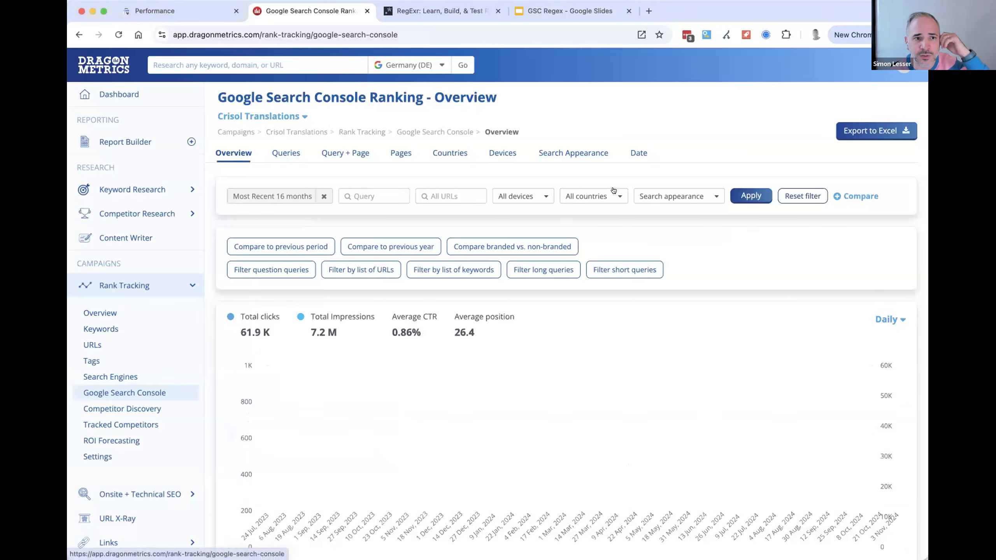
{"action": "scroll", "coordinate": [611, 188], "scroll_direction": "down", "scroll_amount": 6}
{"action": "scroll", "coordinate": [608, 195], "scroll_direction": "down", "scroll_amount": 8}
{"action": "mouse_move", "coordinate": [289, 341]}
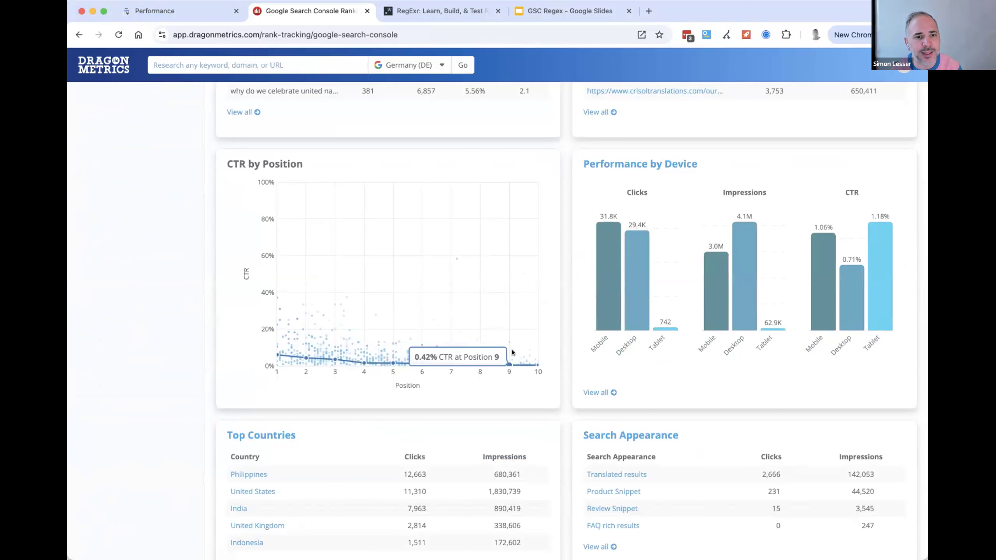
{"action": "scroll", "coordinate": [512, 352], "scroll_direction": "up", "scroll_amount": 15}
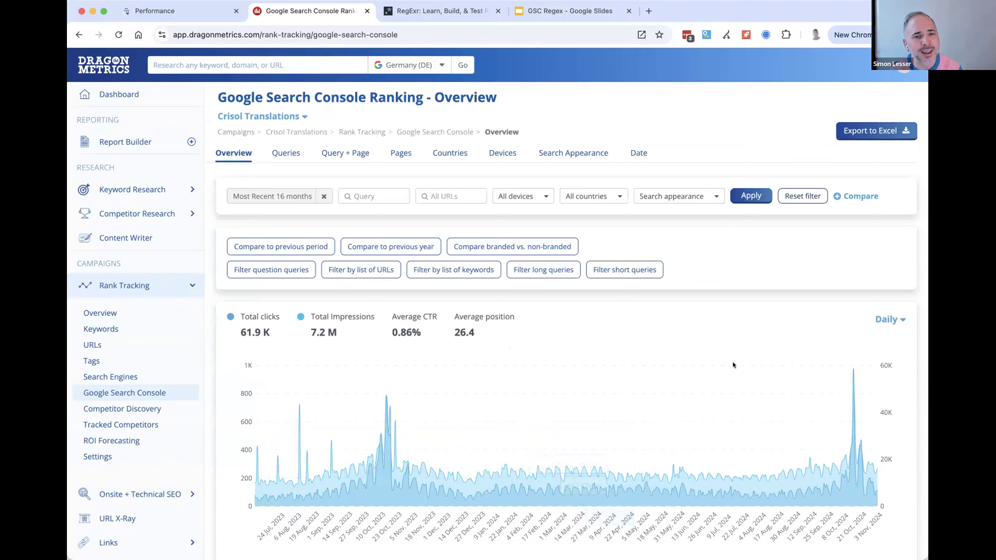
- Compare branded with non-branded queries in the Overview report and examine the CTR by Position chart
{"action": "left_click", "coordinate": [512, 246]}
{"action": "scroll", "coordinate": [607, 311], "scroll_direction": "down", "scroll_amount": 5}
{"action": "scroll", "coordinate": [590, 300], "scroll_direction": "down", "scroll_amount": 10}
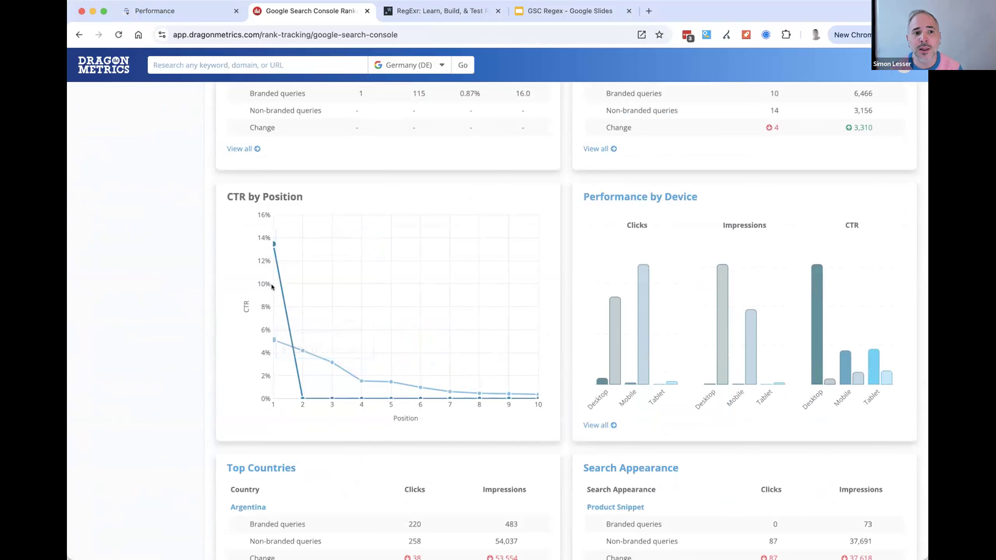
{"action": "mouse_move", "coordinate": [276, 285]}
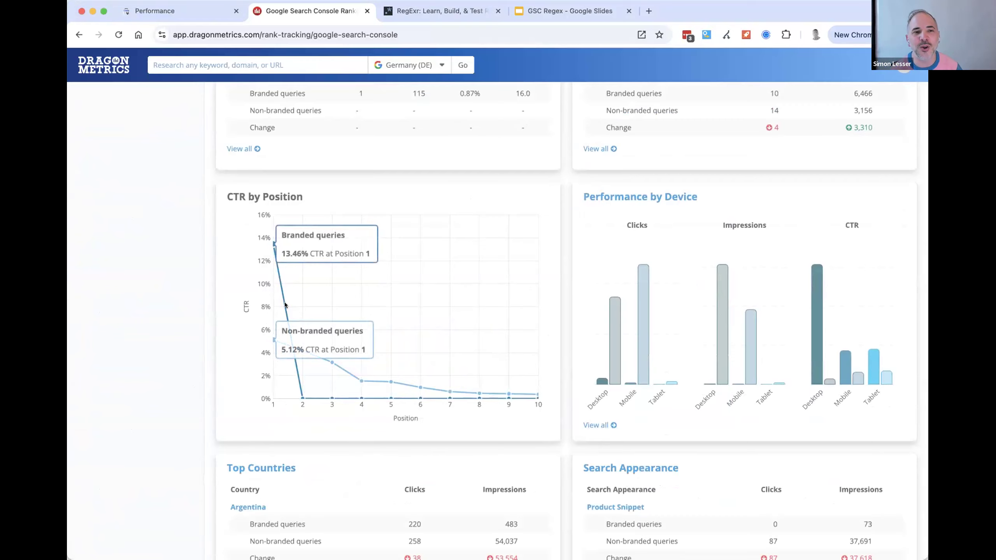
{"action": "scroll", "coordinate": [285, 305], "scroll_direction": "up", "scroll_amount": 15}
- Remove the comparison and clear the remaining branded queries filter and 16-month date range
{"action": "left_click", "coordinate": [329, 301]}
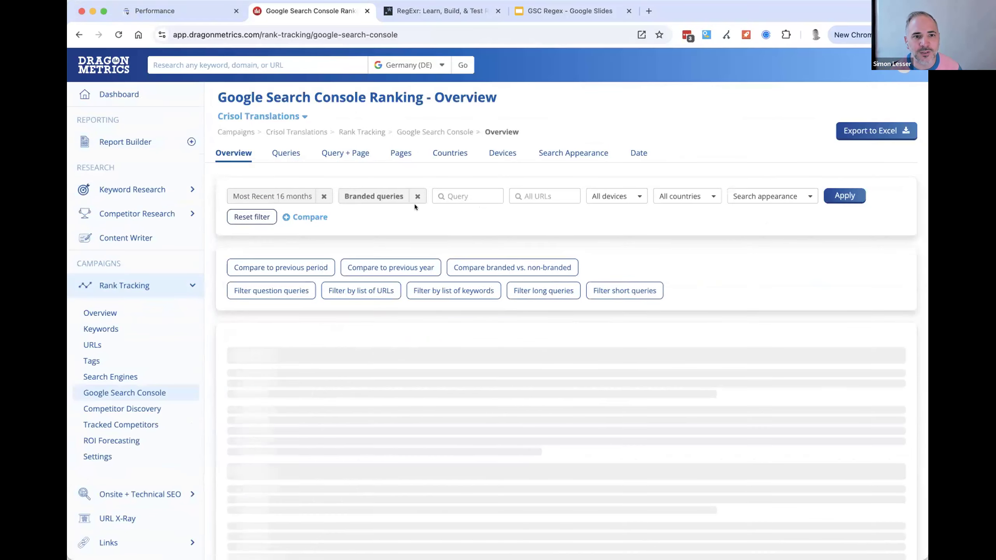
{"action": "left_click", "coordinate": [416, 196]}
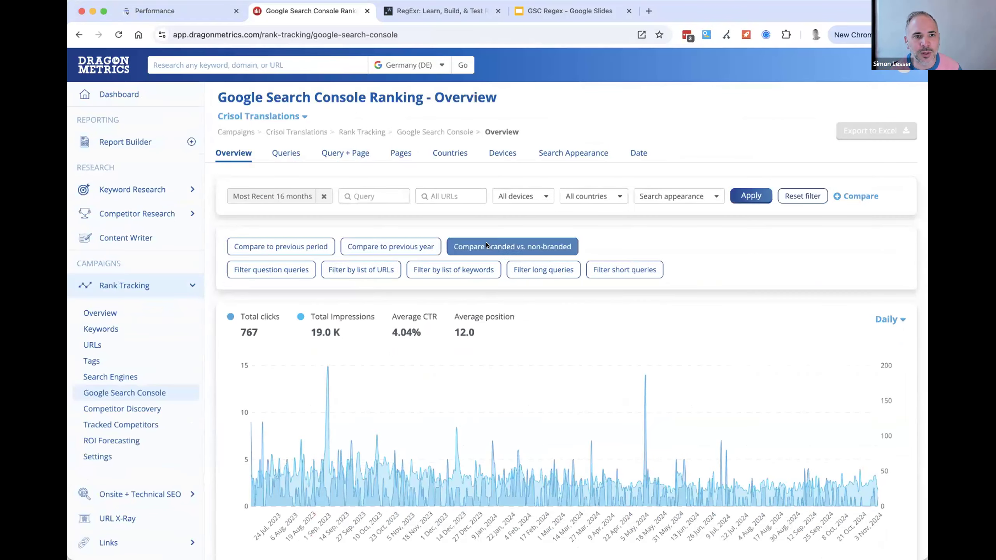
{"action": "left_click", "coordinate": [324, 196]}
- Compare the most recent 30 days to the previous year and examine the CTR by Position and breakdown sections
{"action": "left_click", "coordinate": [371, 247]}
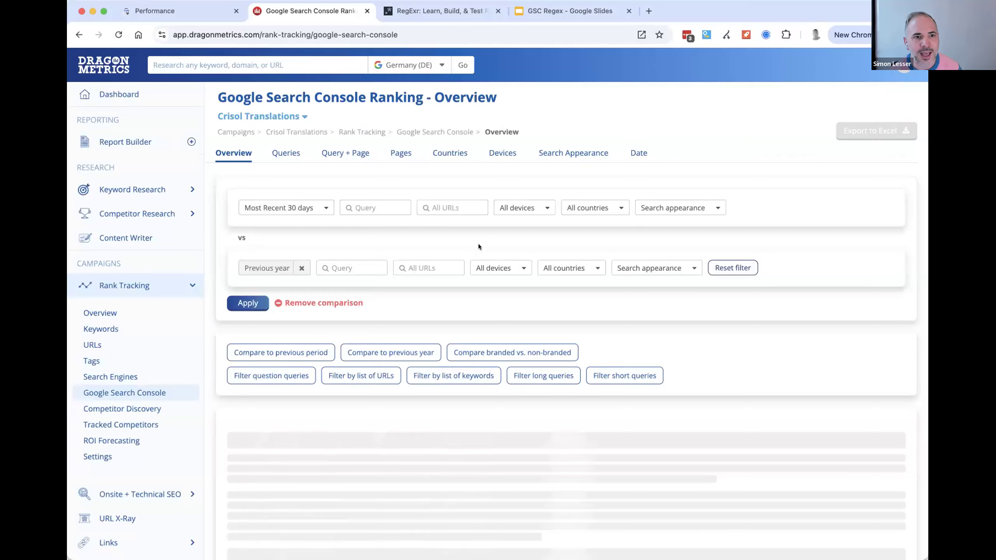
{"action": "scroll", "coordinate": [477, 244], "scroll_direction": "down", "scroll_amount": 10}
{"action": "scroll", "coordinate": [474, 249], "scroll_direction": "down", "scroll_amount": 10}
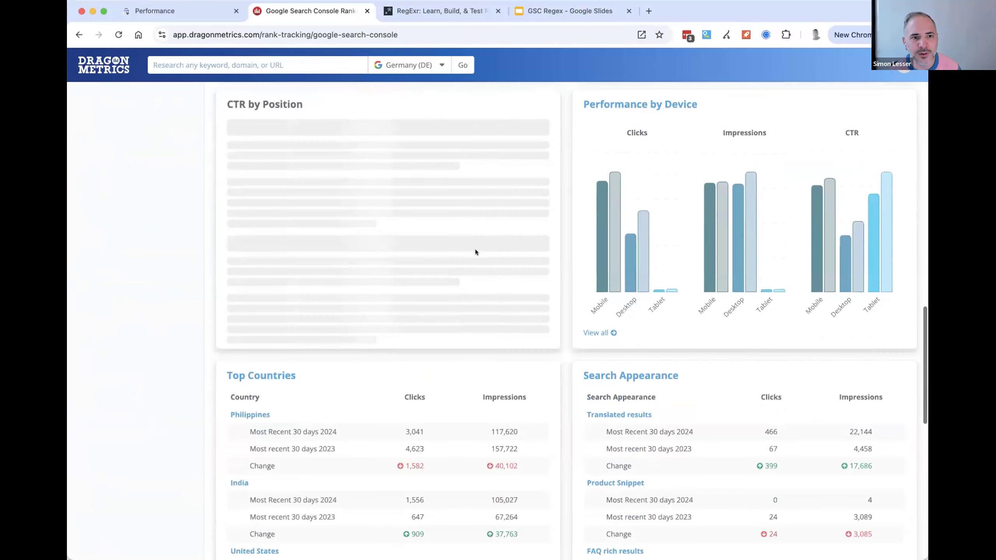
{"action": "scroll", "coordinate": [364, 244], "scroll_direction": "up", "scroll_amount": 1}
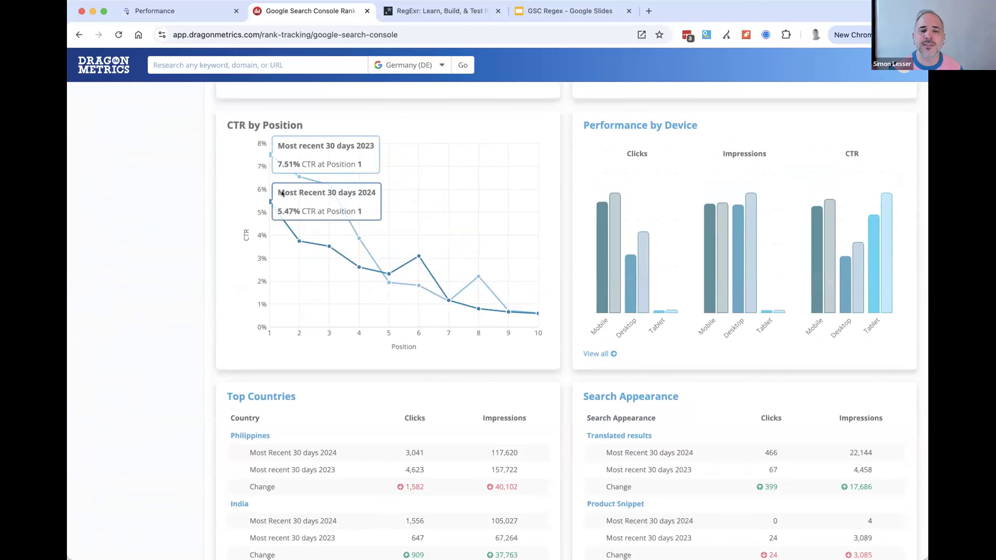
{"action": "scroll", "coordinate": [306, 232], "scroll_direction": "up", "scroll_amount": 10}
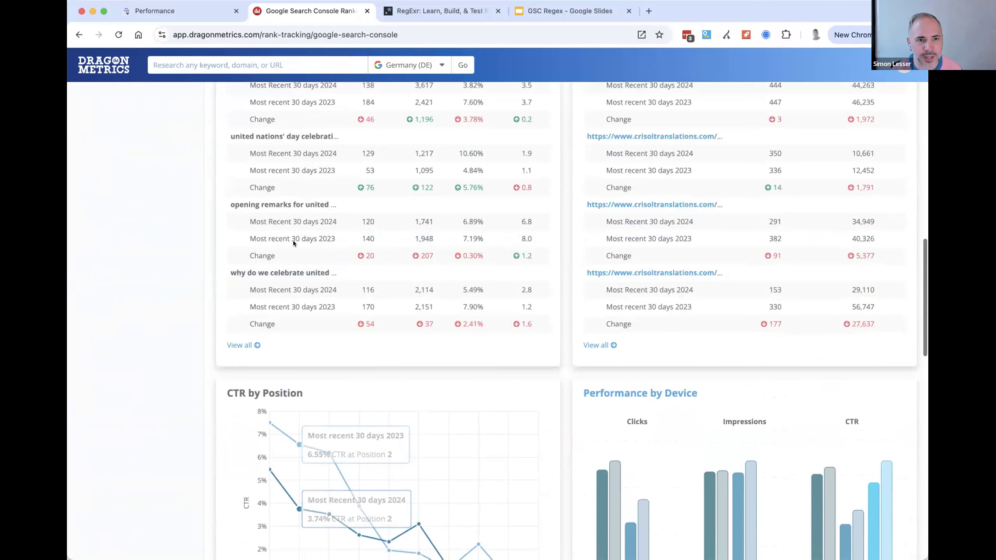
- Switch to Google Search Console and apply a device comparison of Desktop versus Mobile to the search results performance
{"action": "left_click", "coordinate": [172, 11]}
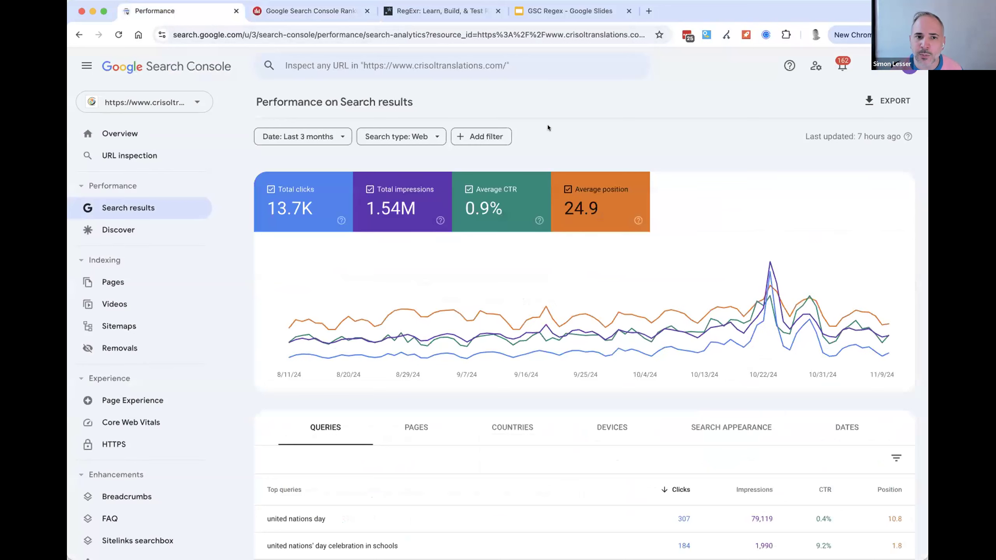
{"action": "left_click", "coordinate": [504, 134]}
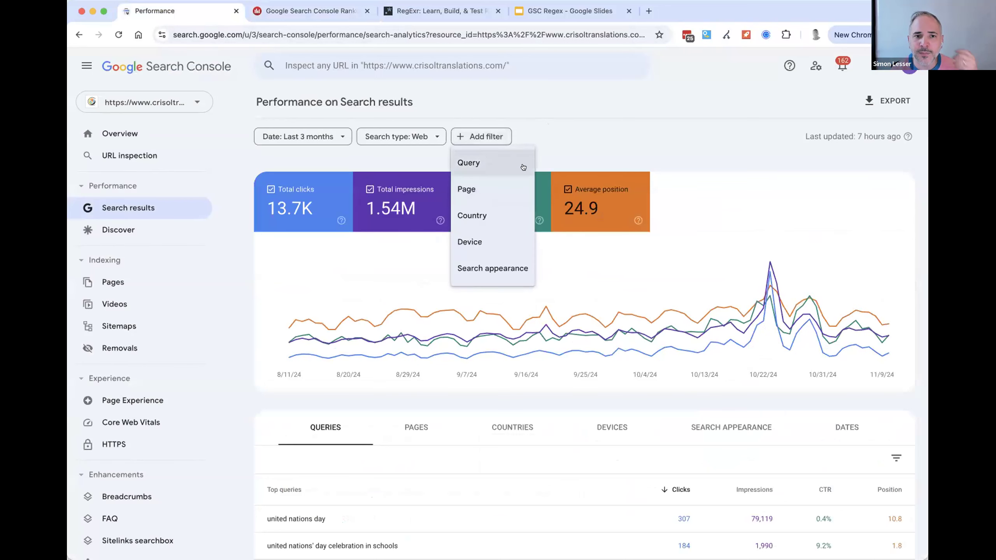
{"action": "left_click", "coordinate": [544, 215]}
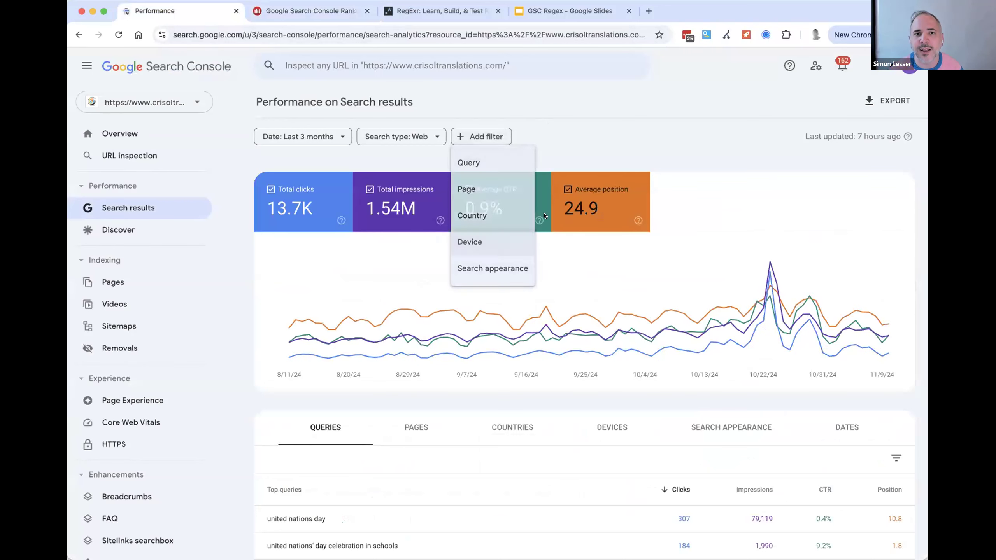
{"action": "left_click", "coordinate": [409, 252]}
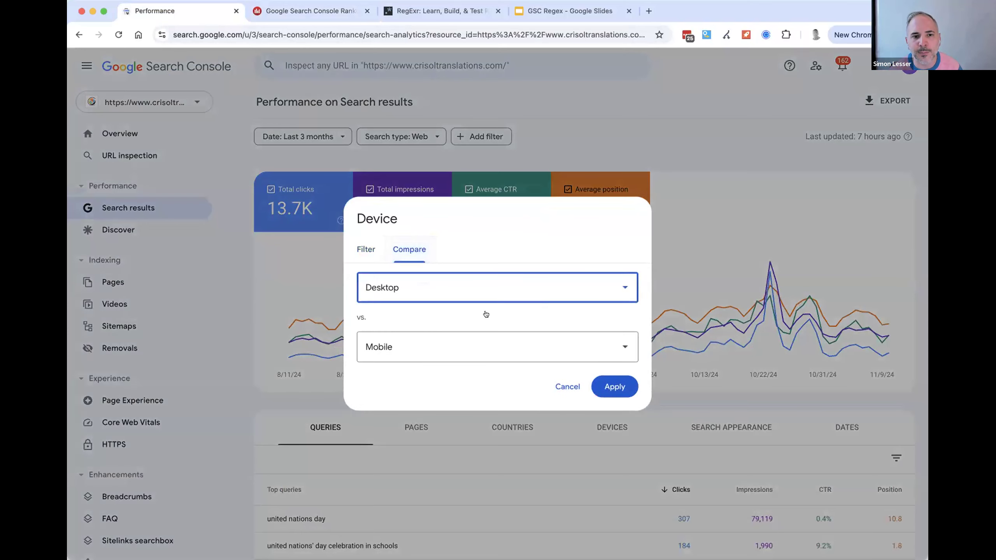
{"action": "left_click", "coordinate": [625, 380]}
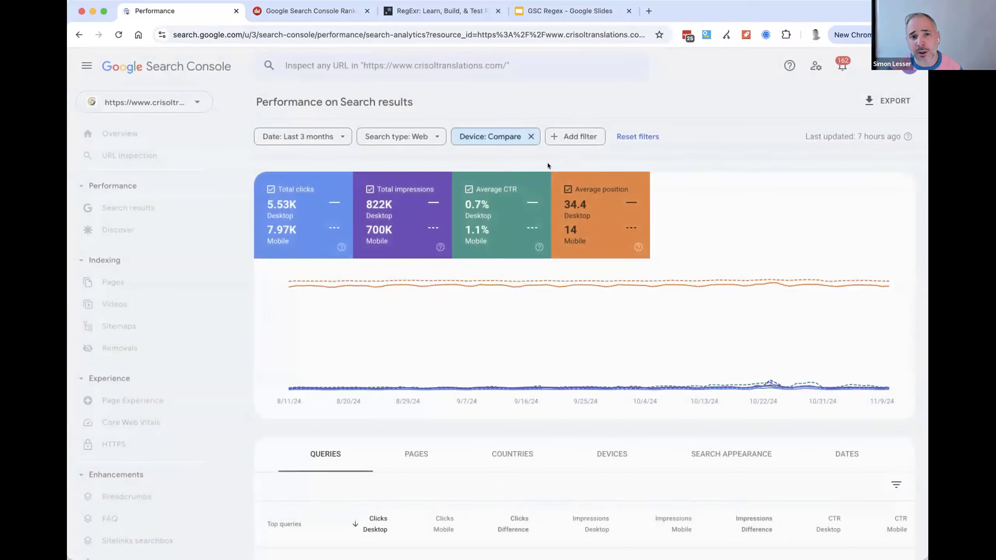
- Review the device comparison's settings, leave them unchanged, and remove the comparison from the performance report
{"action": "left_click", "coordinate": [497, 131]}
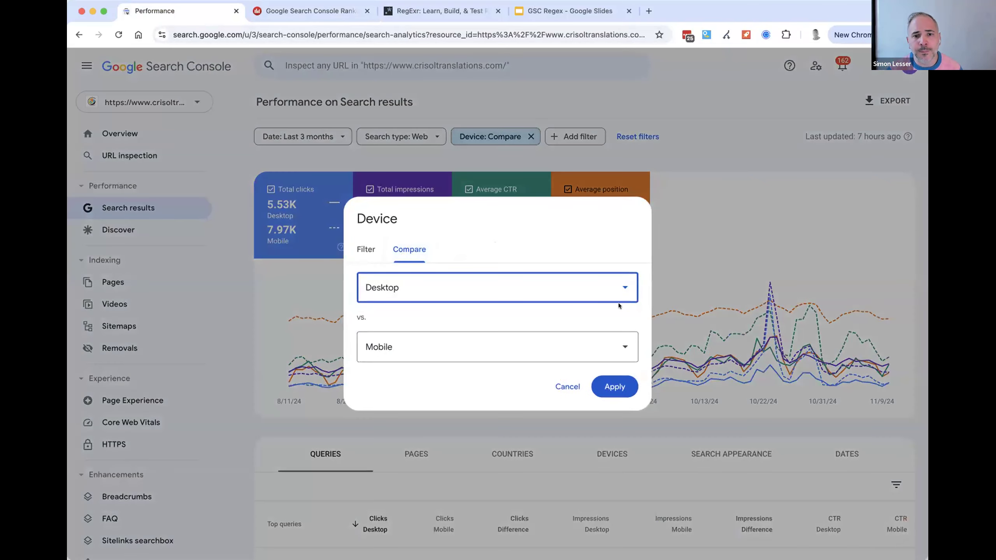
{"action": "left_click", "coordinate": [558, 386]}
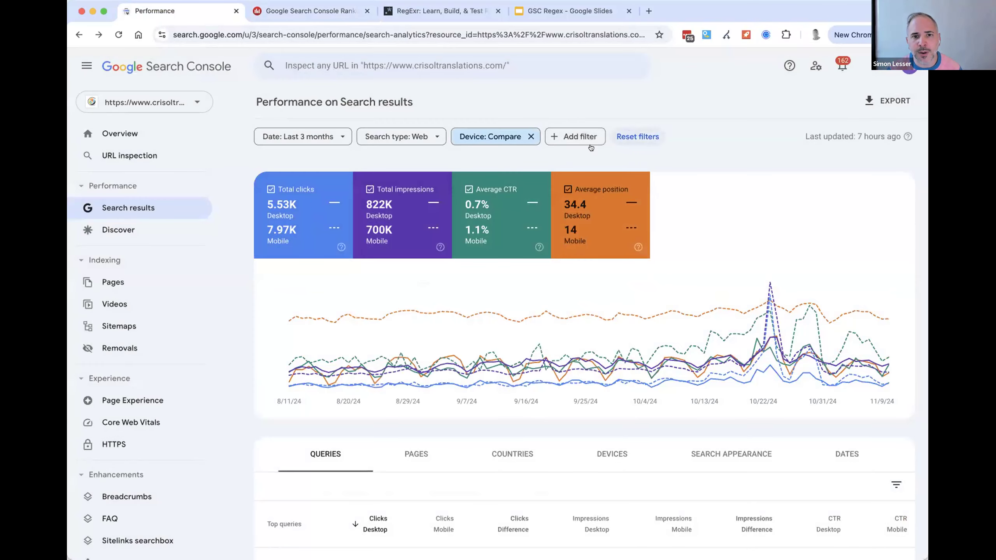
{"action": "left_click", "coordinate": [531, 137]}
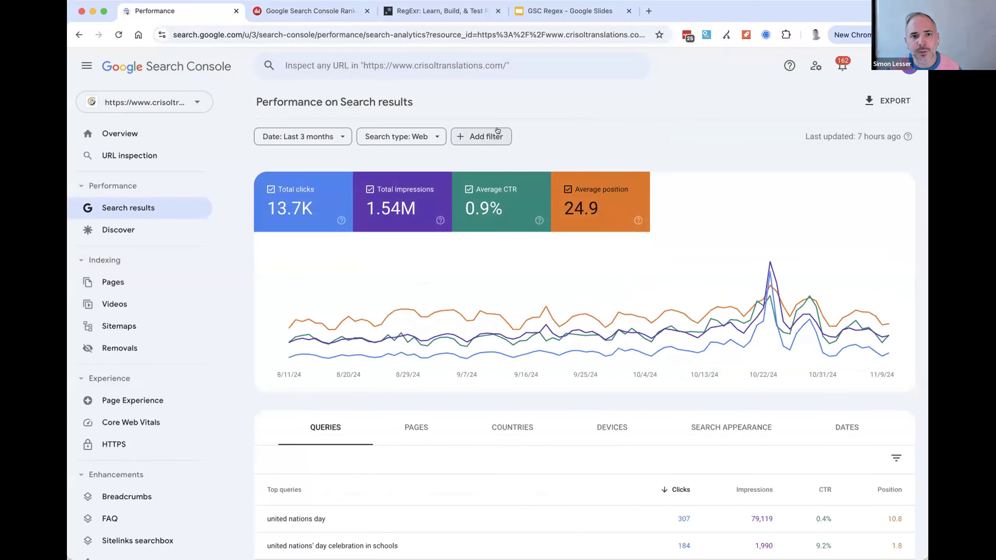
{"action": "left_click", "coordinate": [493, 136]}
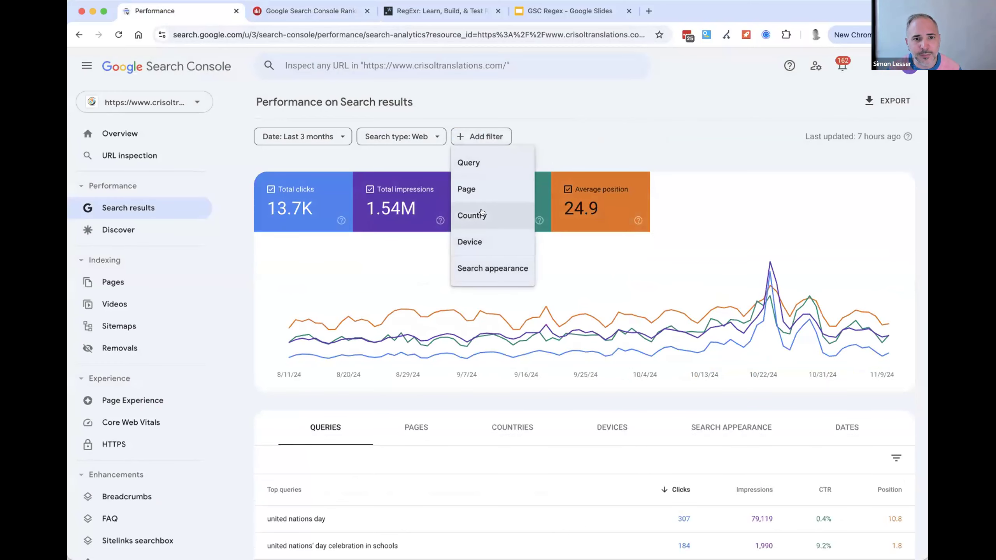
{"action": "left_click", "coordinate": [557, 282]}
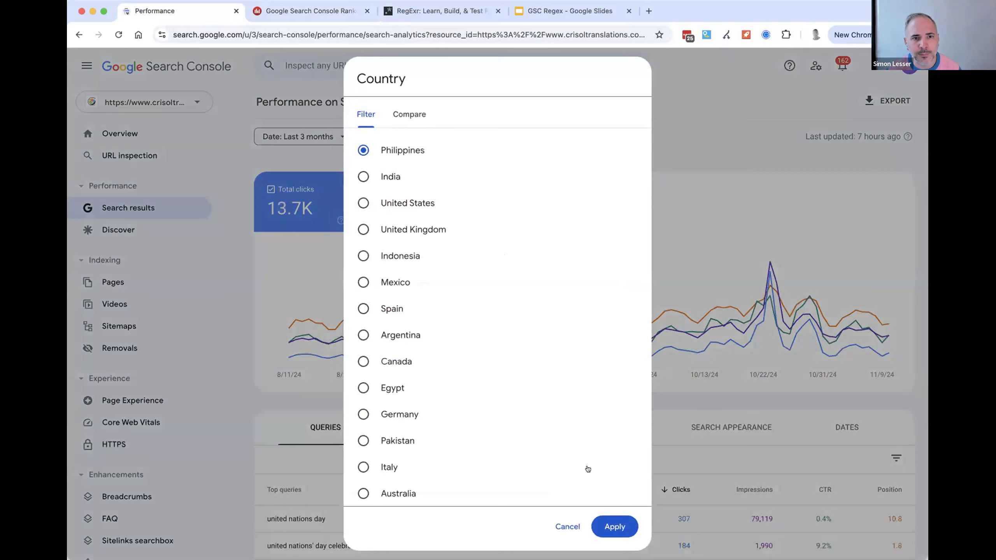
{"action": "left_click", "coordinate": [409, 115]}
{"action": "key", "text": "Escape"}
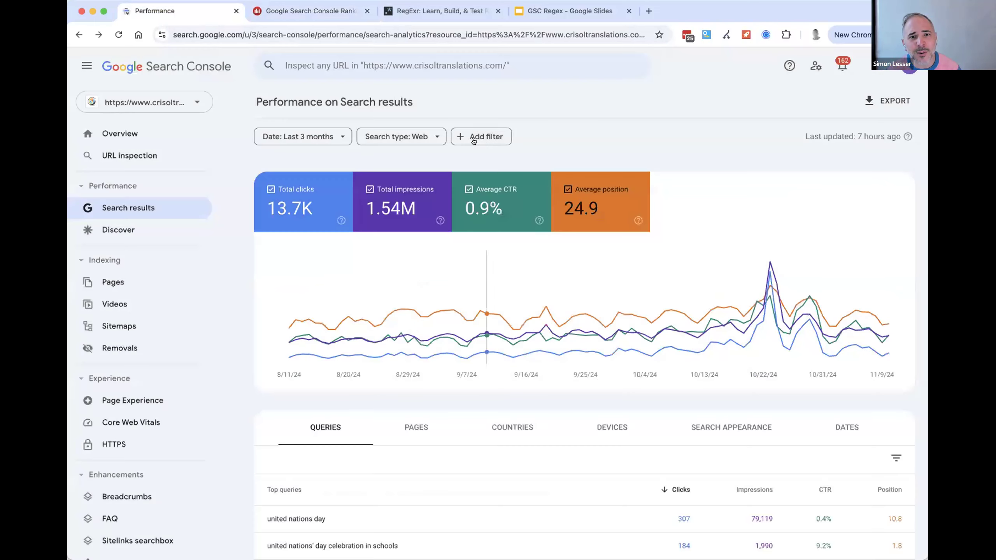
{"action": "left_click", "coordinate": [474, 137]}
{"action": "left_click", "coordinate": [479, 216]}
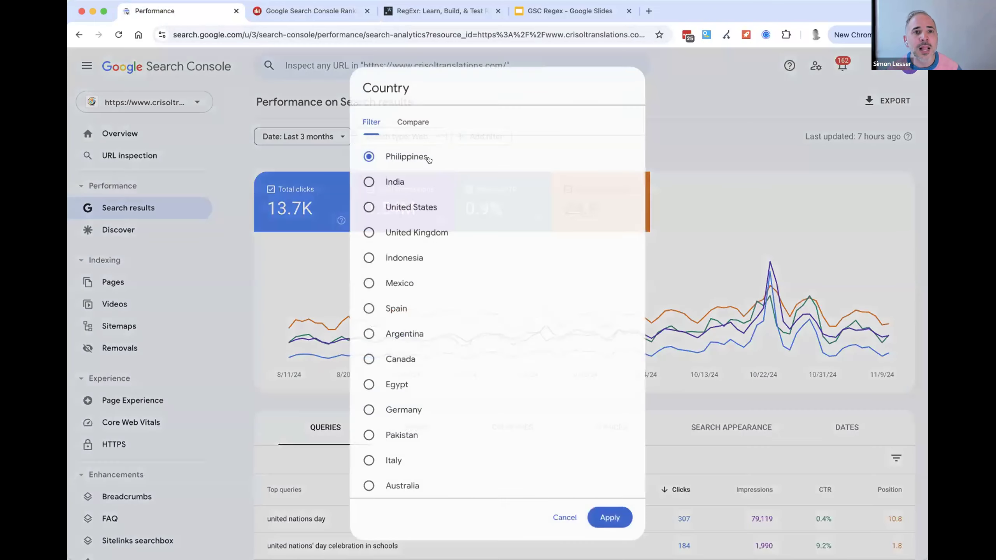
{"action": "left_click", "coordinate": [410, 114]}
{"action": "key", "text": "Escape"}
- Apply a country comparison of Philippines versus India to the search results performance
{"action": "left_click", "coordinate": [472, 138]}
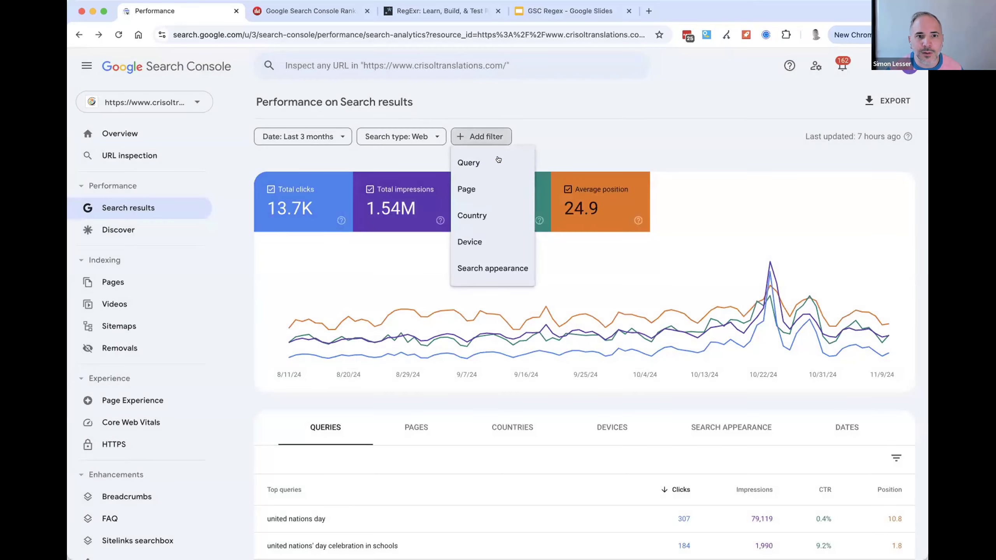
{"action": "left_click", "coordinate": [484, 220]}
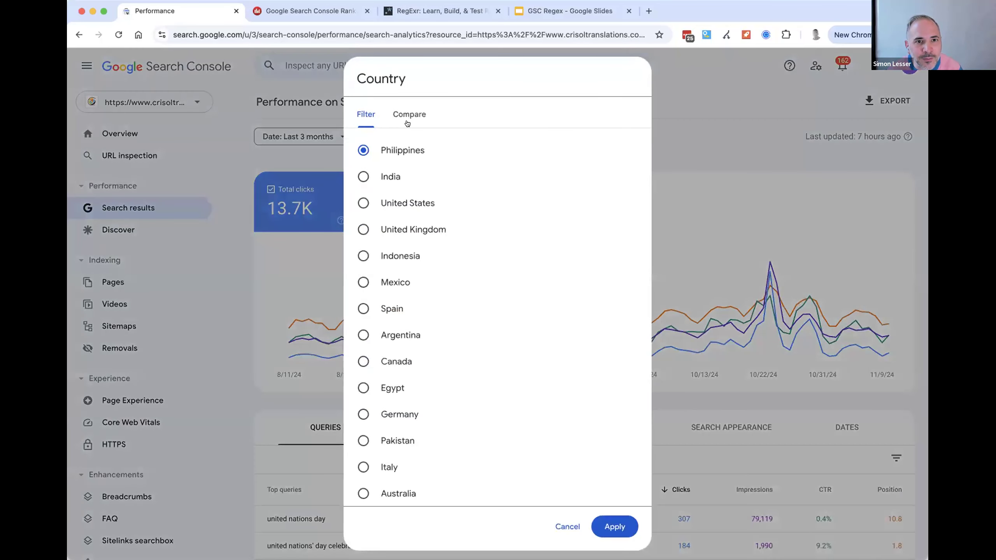
{"action": "left_click", "coordinate": [411, 114]}
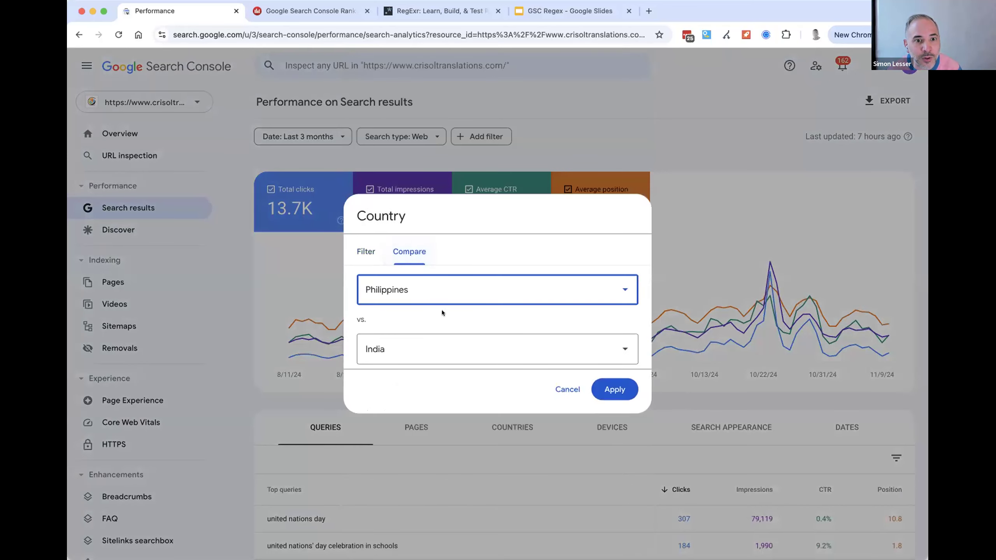
{"action": "left_click", "coordinate": [606, 388]}
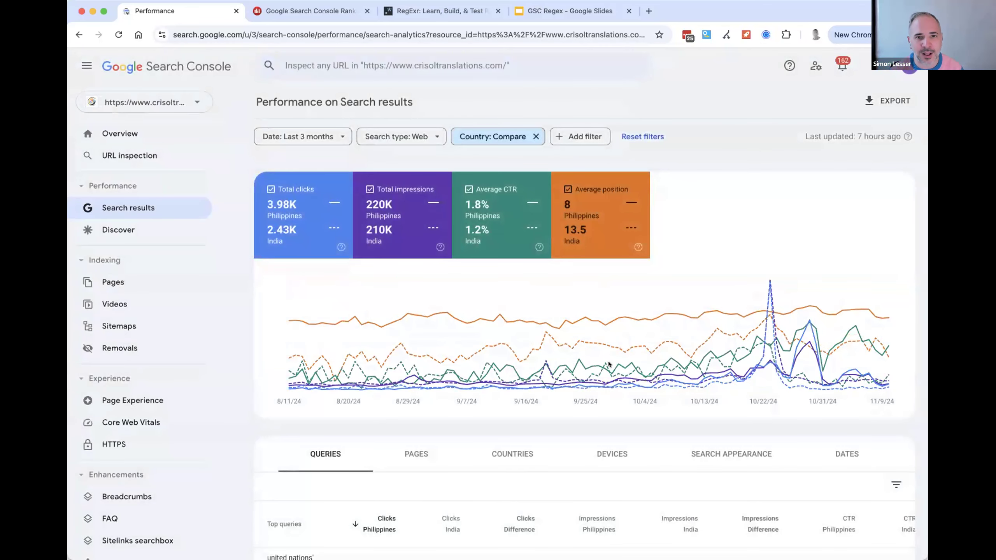
- Switch to Dragon Metrics, clear the previous-year comparison range, and filter the first comparison set to Desktop and United States
{"action": "left_click", "coordinate": [309, 10]}
{"action": "scroll", "coordinate": [548, 314], "scroll_direction": "up", "scroll_amount": 10}
{"action": "left_click", "coordinate": [302, 268]}
{"action": "left_click", "coordinate": [539, 208]}
{"action": "left_click", "coordinate": [511, 231]}
{"action": "left_click", "coordinate": [619, 208]}
{"action": "type", "text": "united"}
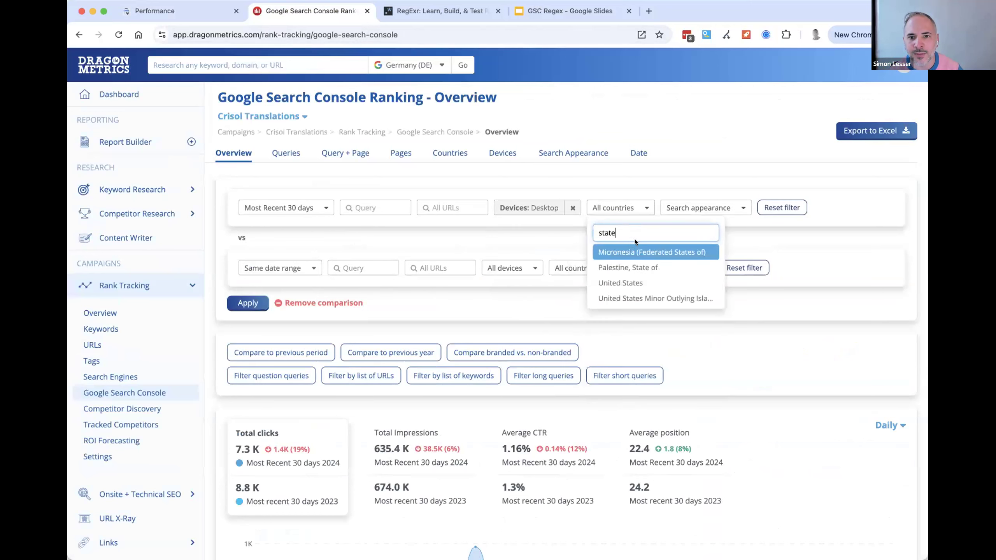
{"action": "left_click", "coordinate": [611, 282]}
- Filter the second comparison set to Mobile and United Kingdom, and apply the comparison
{"action": "left_click", "coordinate": [521, 271]}
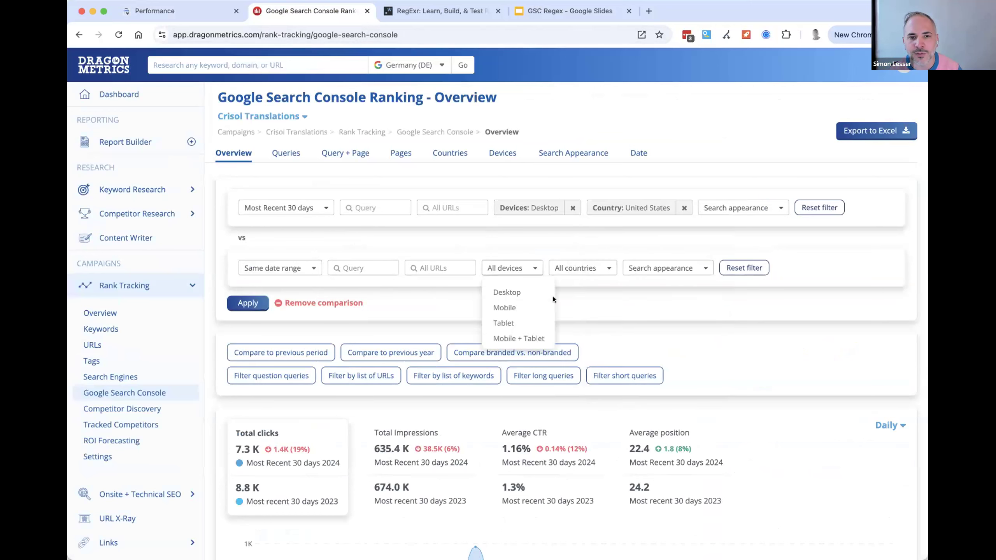
{"action": "left_click", "coordinate": [517, 308]}
{"action": "left_click", "coordinate": [618, 271]}
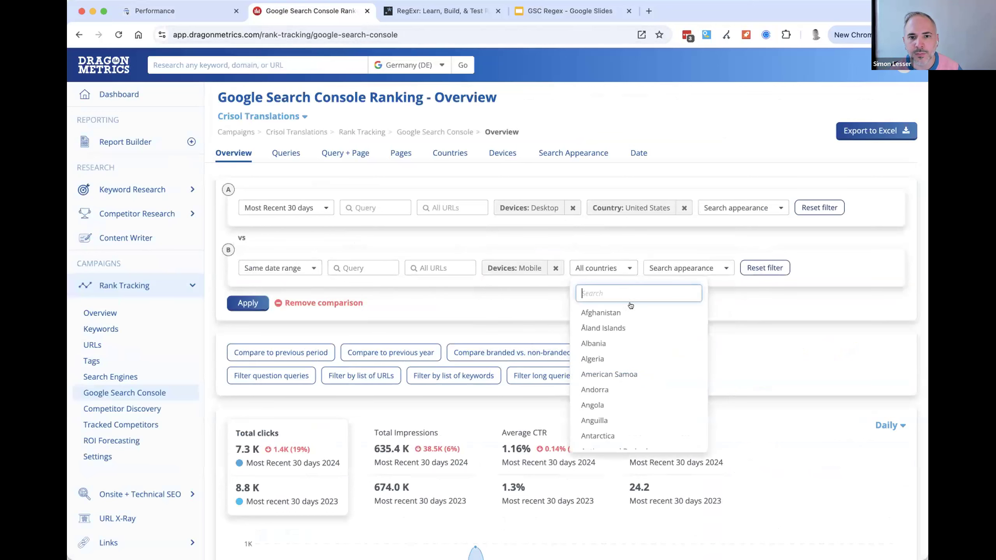
{"action": "type", "text": "king"}
{"action": "left_click", "coordinate": [609, 312]}
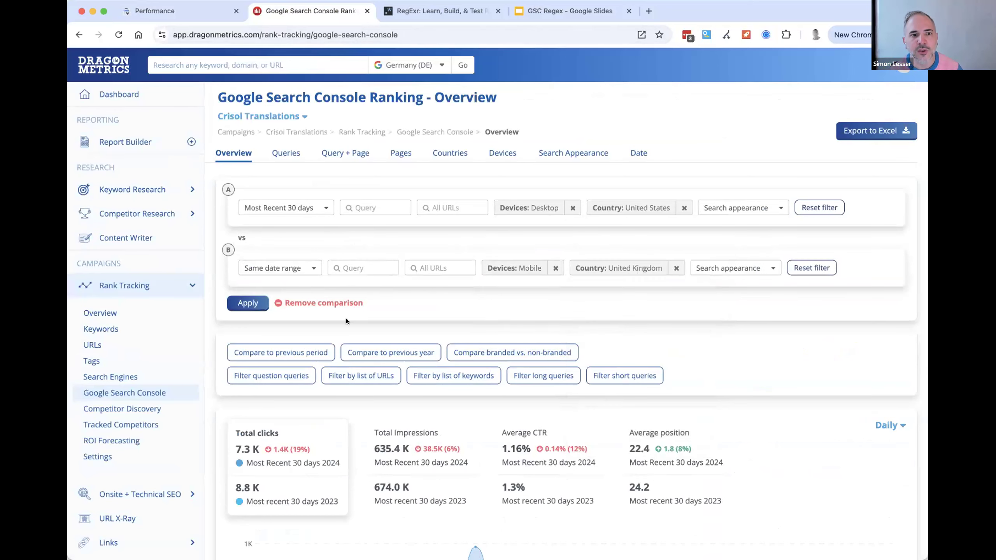
{"action": "left_click", "coordinate": [245, 303]}
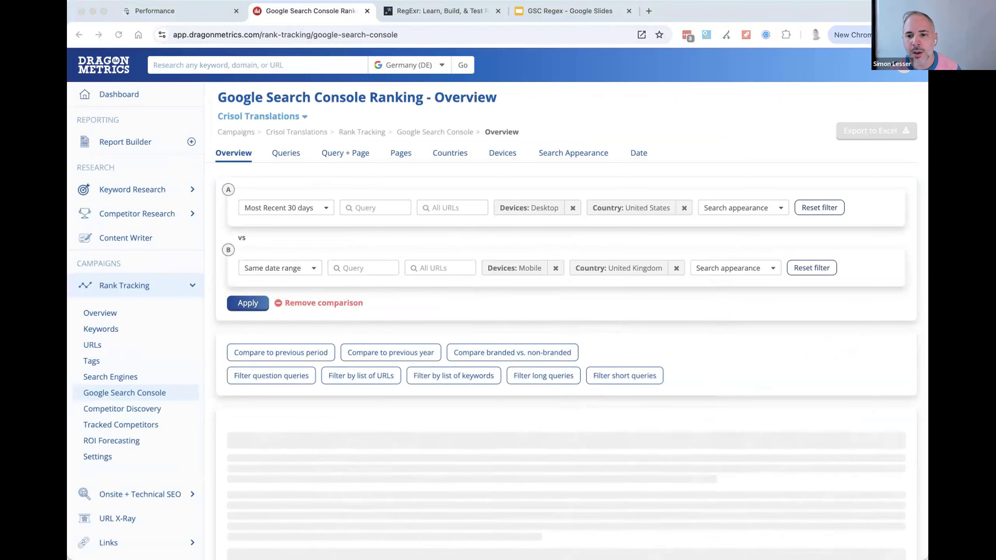
{"action": "left_click", "coordinate": [547, 236]}
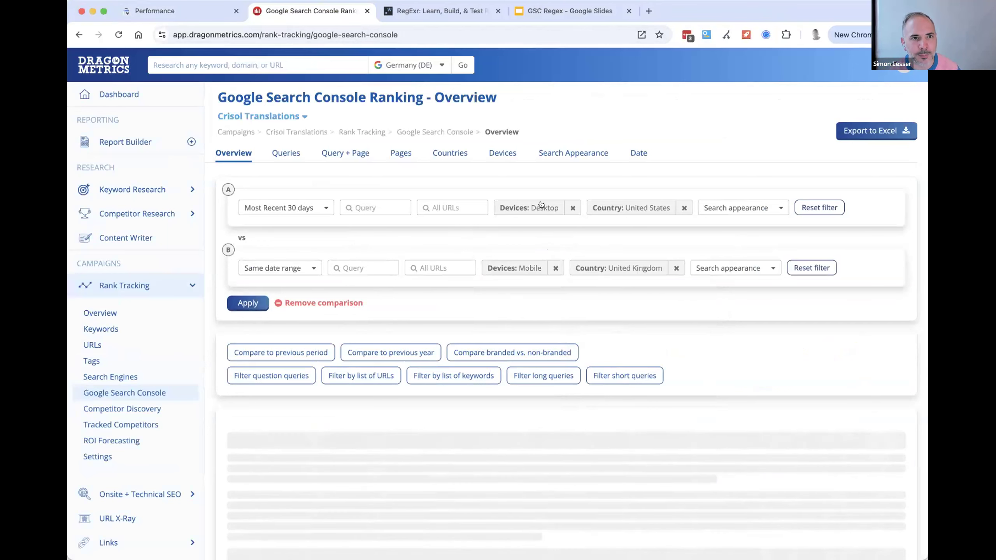
- Open the Google Search Console Ranking Overview in a new browser tab and go to its Queries report
{"action": "right_click", "coordinate": [220, 151]}
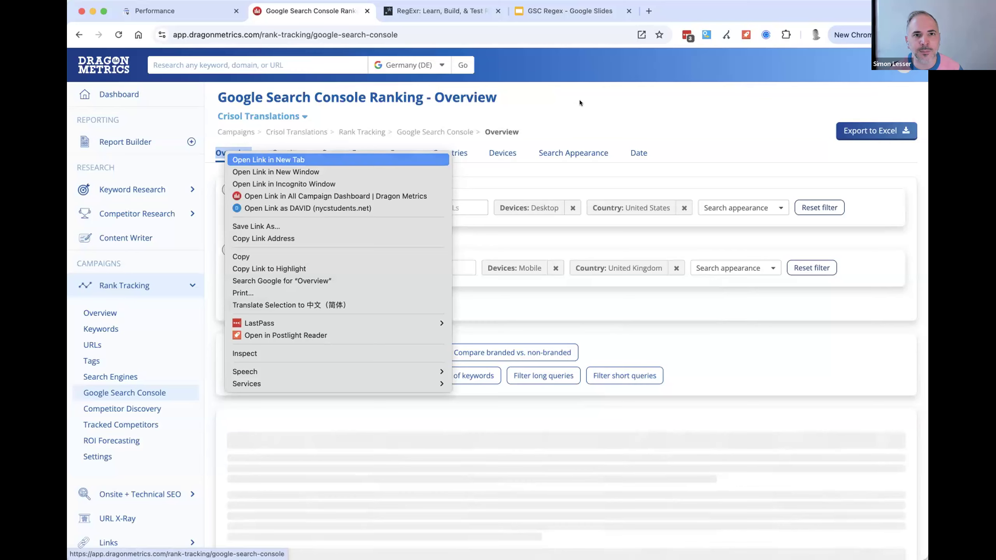
{"action": "left_click", "coordinate": [252, 160]}
{"action": "left_click", "coordinate": [457, 14]}
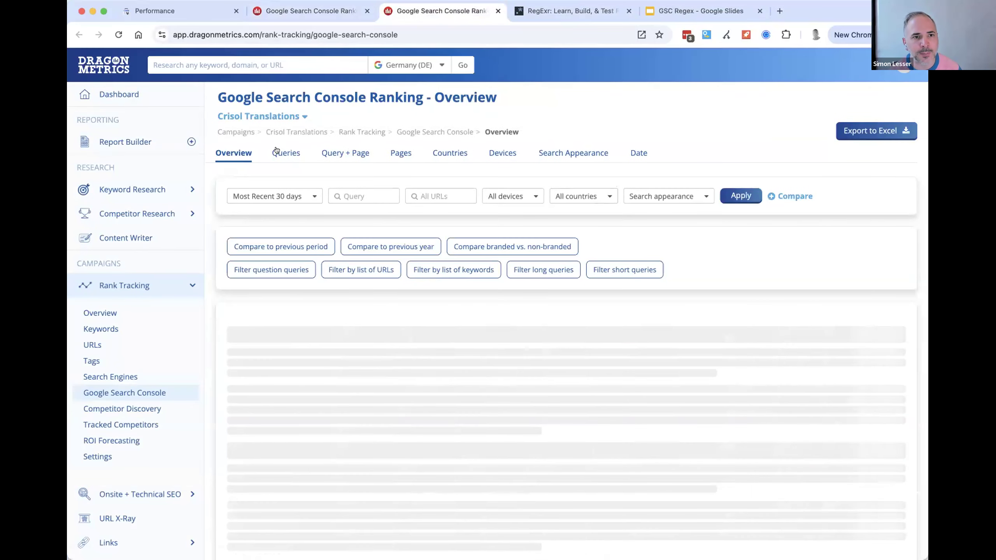
{"action": "left_click", "coordinate": [275, 151]}
- Limit the Queries table to tracked keywords only and look over the monthly searches and tracked positions
{"action": "scroll", "coordinate": [667, 157], "scroll_direction": "down", "scroll_amount": 3}
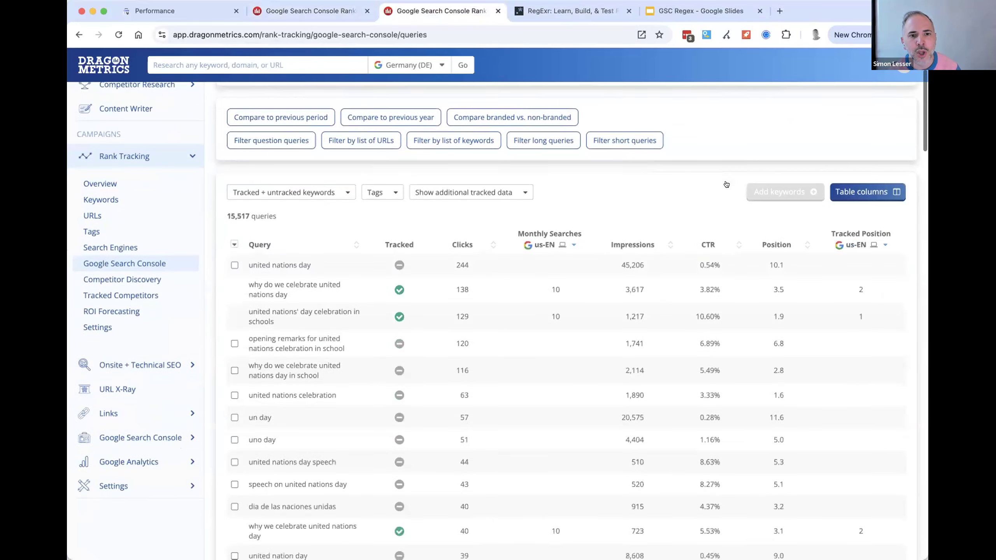
{"action": "left_click", "coordinate": [313, 194]}
{"action": "left_click", "coordinate": [336, 214]}
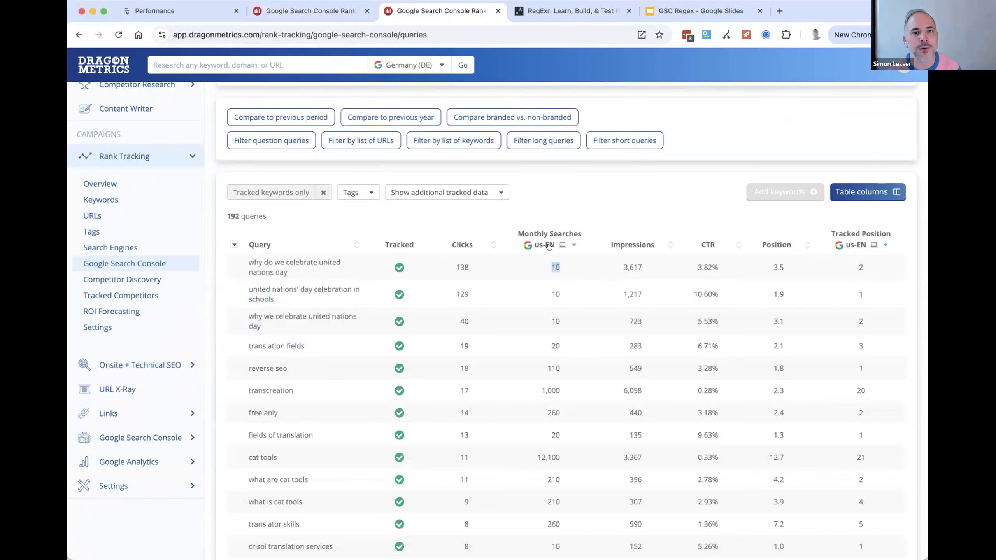
{"action": "scroll", "coordinate": [550, 251], "scroll_direction": "up", "scroll_amount": 3}
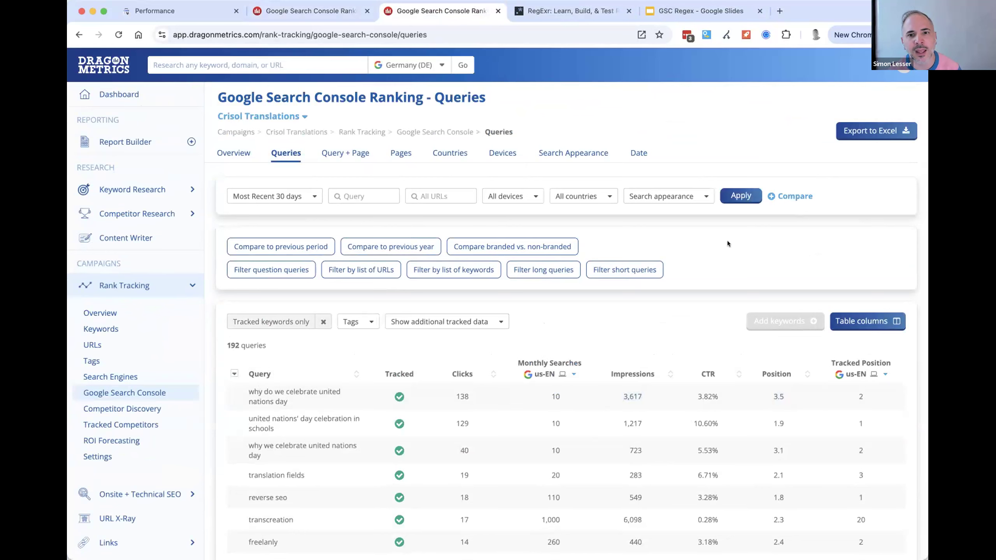
- Return to the Dragon Metrics ranking Overview report, and switch to the Google Search Console performance report
{"action": "left_click", "coordinate": [233, 152]}
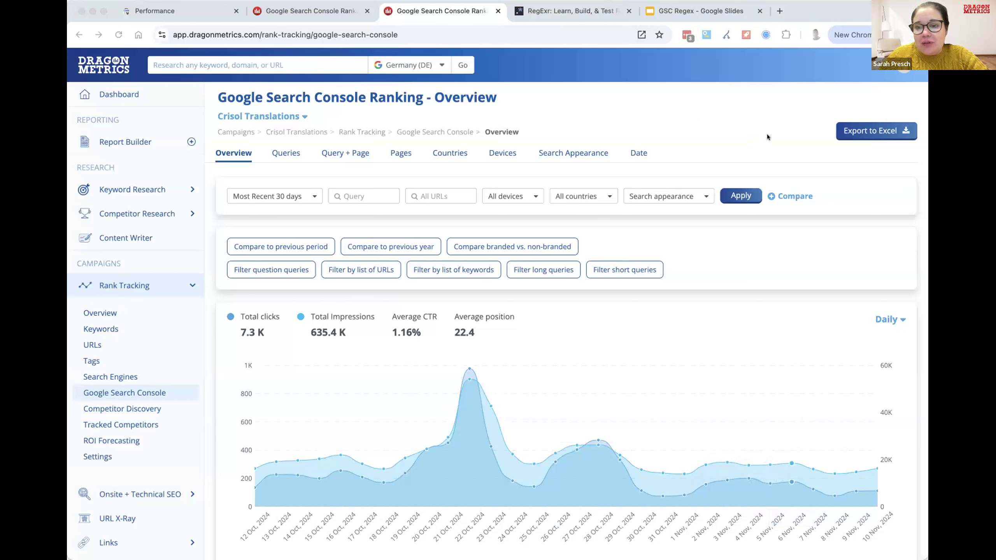
{"action": "mouse_move", "coordinate": [509, 450]}
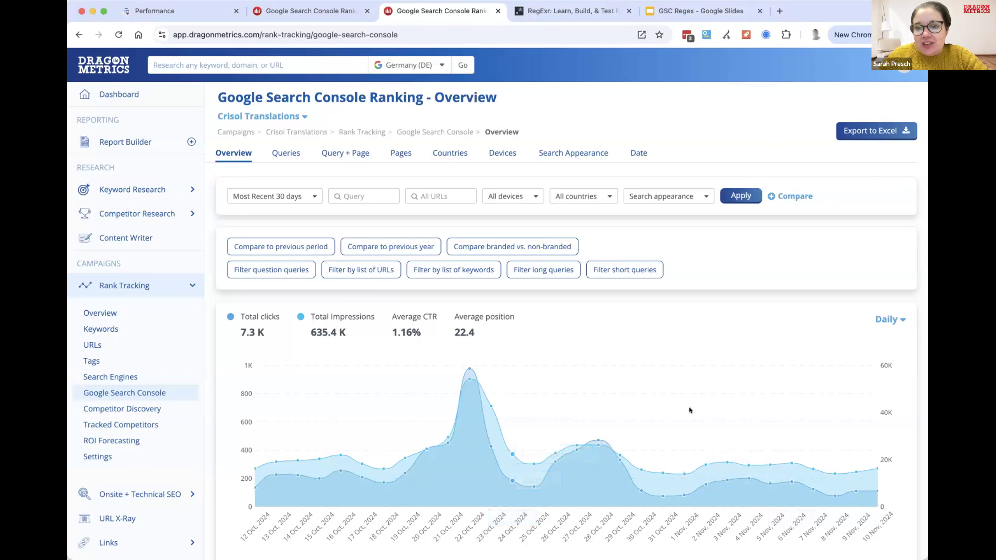
{"action": "mouse_move", "coordinate": [589, 331]}
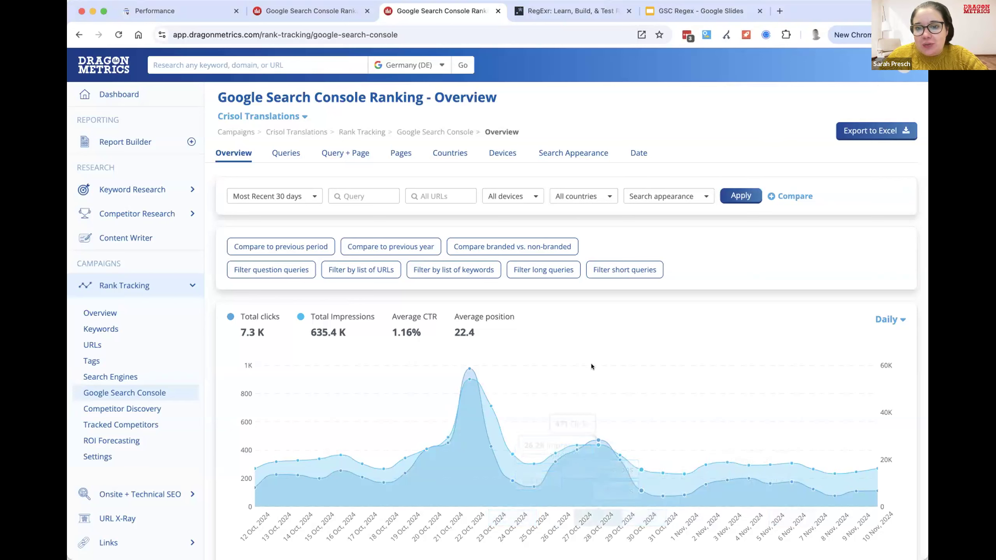
{"action": "left_click", "coordinate": [192, 13]}
{"action": "scroll", "coordinate": [616, 377], "scroll_direction": "down", "scroll_amount": 8}
{"action": "scroll", "coordinate": [615, 377], "scroll_direction": "up", "scroll_amount": 8}
{"action": "left_click", "coordinate": [661, 133]}
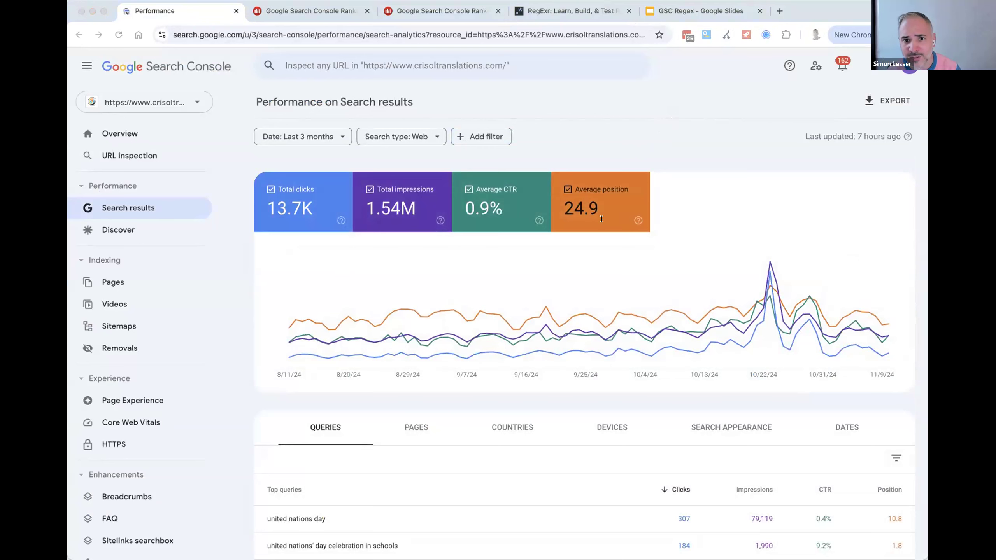
- Add a query filter to the performance report using the copied expression as a custom regex, and apply it
{"action": "left_click", "coordinate": [486, 137]}
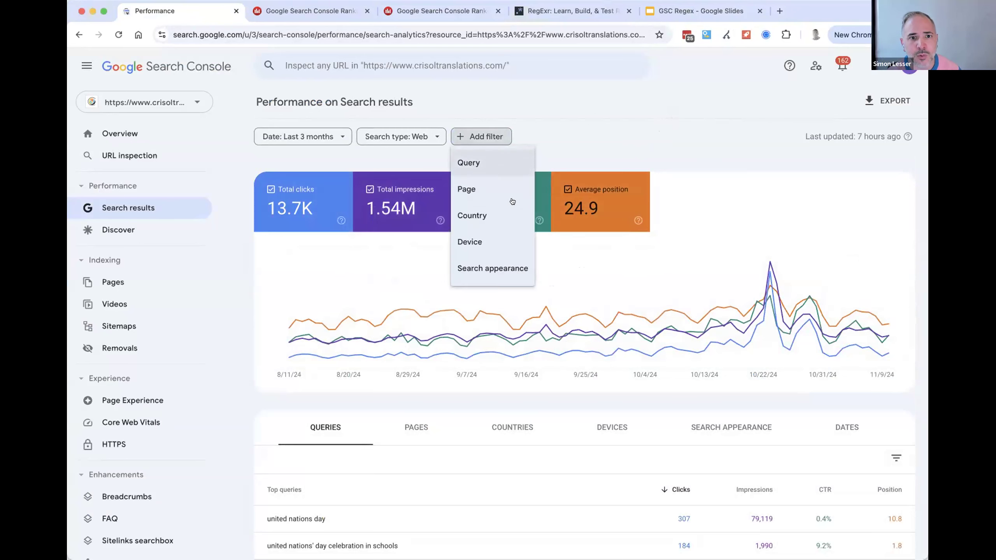
{"action": "left_click", "coordinate": [496, 166]}
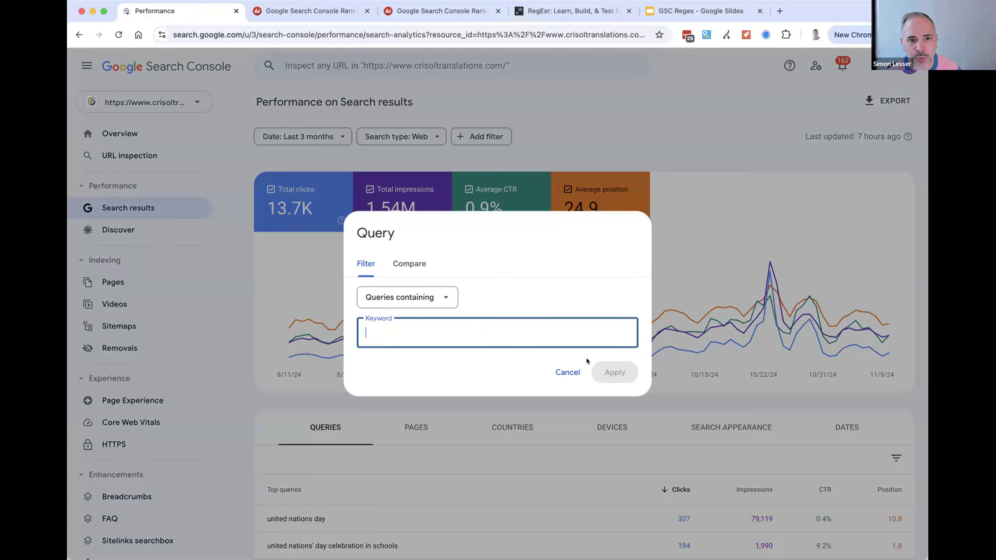
{"action": "key", "text": "super+v"}
{"action": "left_click", "coordinate": [406, 298]}
{"action": "left_click", "coordinate": [410, 373]}
{"action": "left_click", "coordinate": [626, 372]}
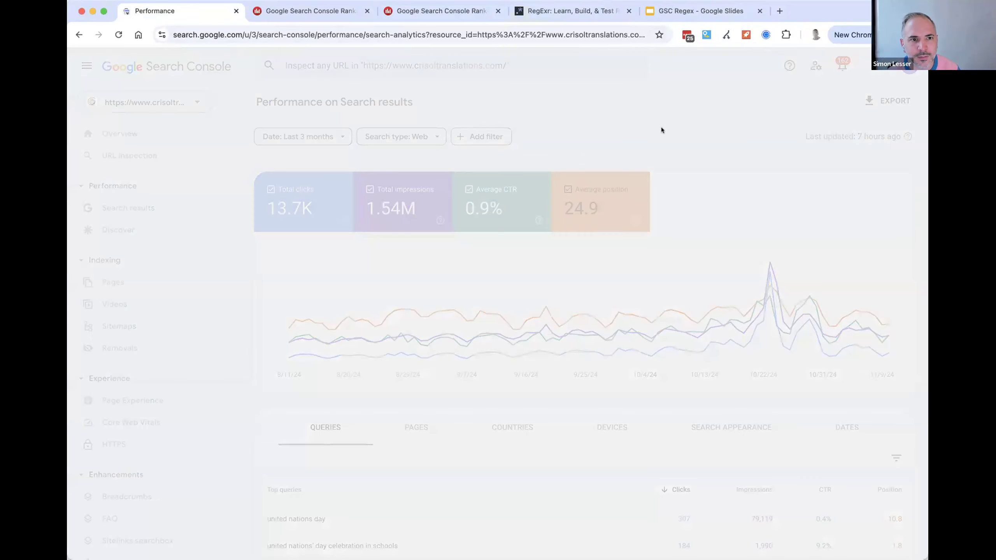
- Examine the partial-totals notice and compare the chart's total clicks with the clicks listed in the filtered queries table
{"action": "left_click_drag", "start_coordinate": [289, 247], "coordinate": [499, 242]}
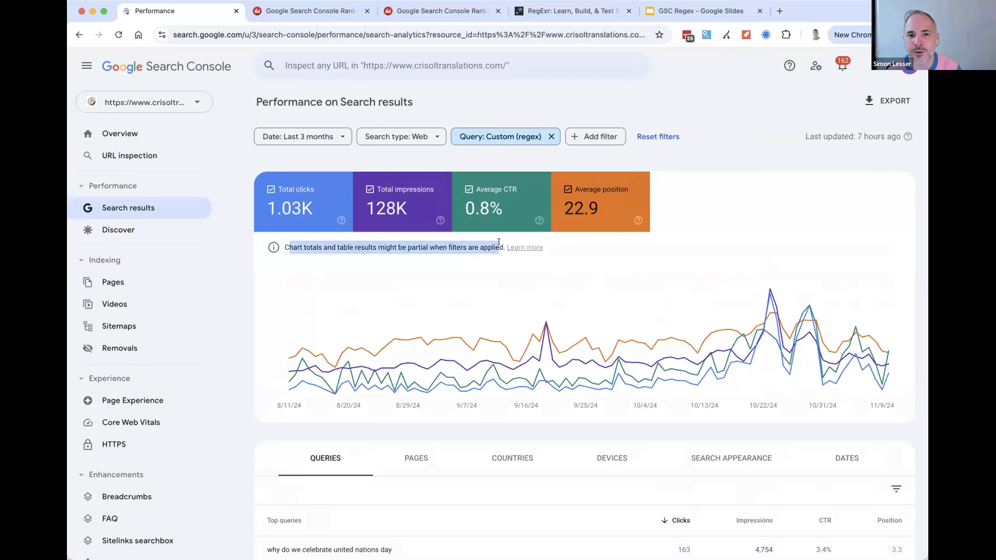
{"action": "double_click", "coordinate": [486, 249]}
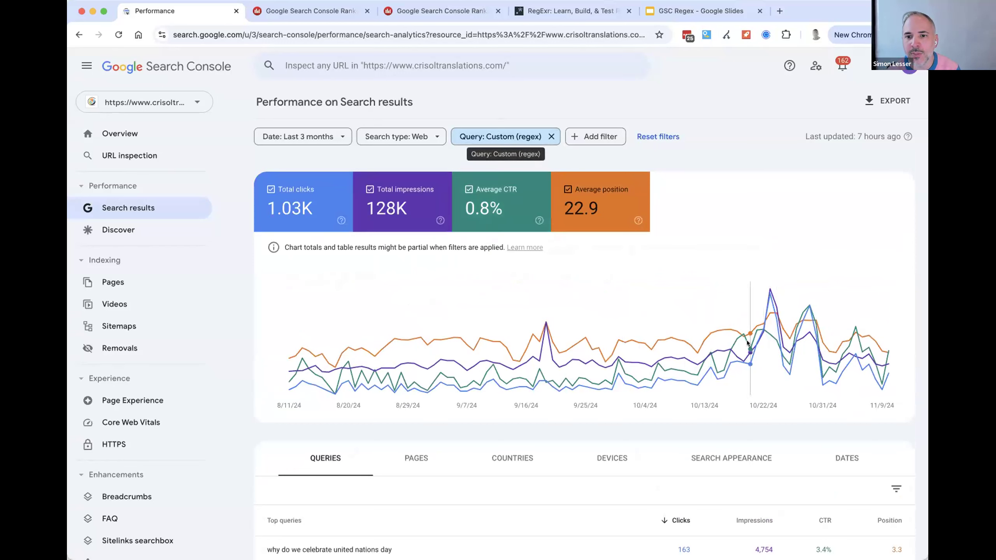
{"action": "mouse_move", "coordinate": [774, 314]}
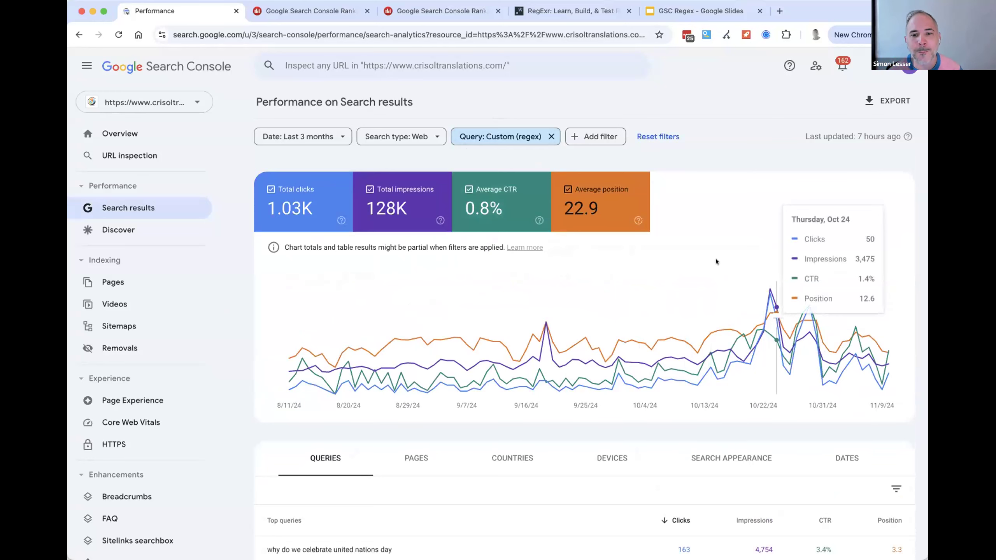
{"action": "scroll", "coordinate": [680, 229], "scroll_direction": "down", "scroll_amount": 6}
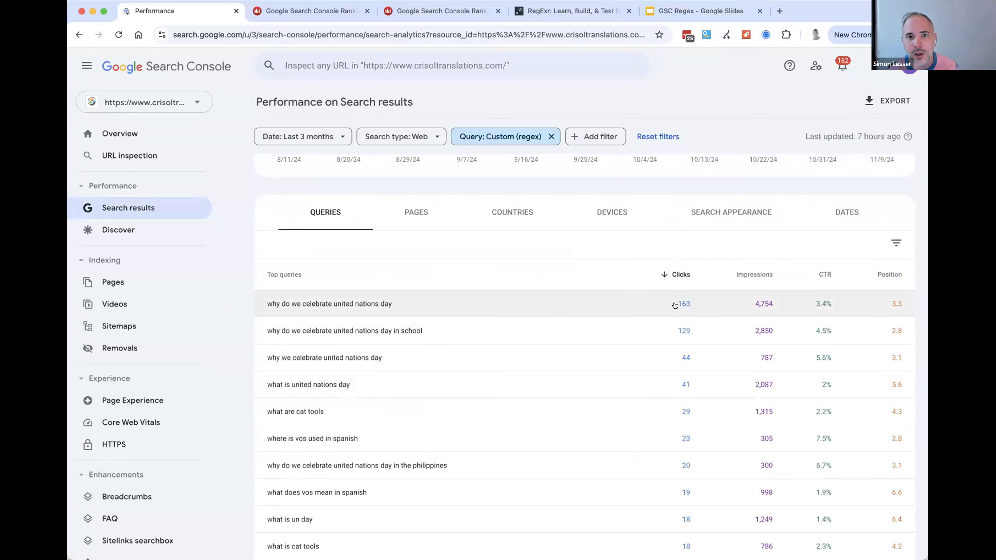
{"action": "scroll", "coordinate": [668, 431], "scroll_direction": "down", "scroll_amount": 2}
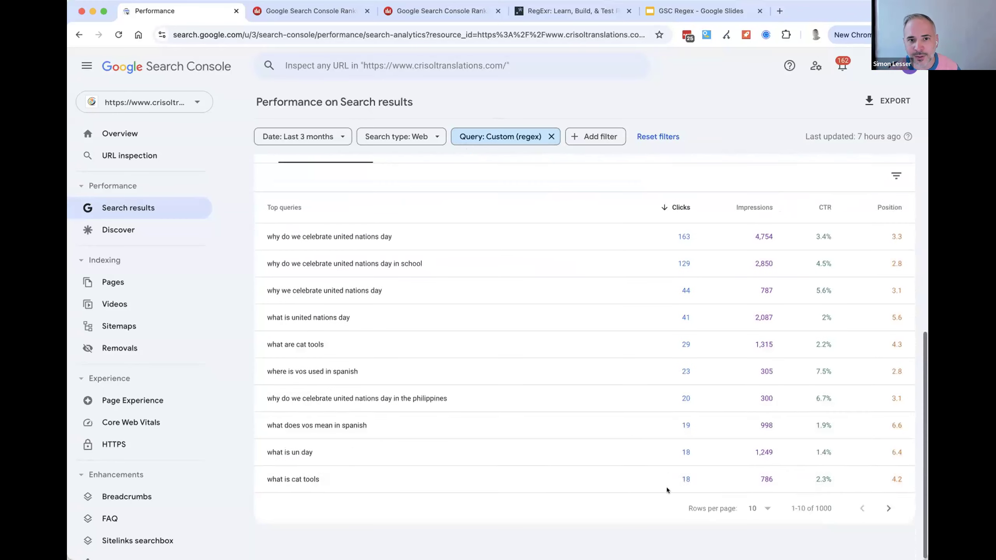
{"action": "scroll", "coordinate": [666, 487], "scroll_direction": "up", "scroll_amount": 8}
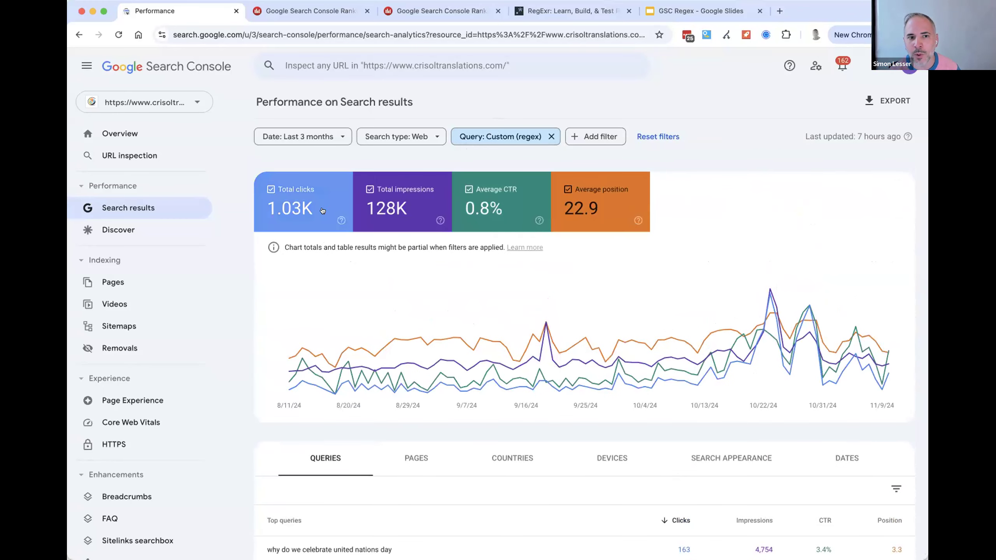
{"action": "scroll", "coordinate": [425, 275], "scroll_direction": "down", "scroll_amount": 2}
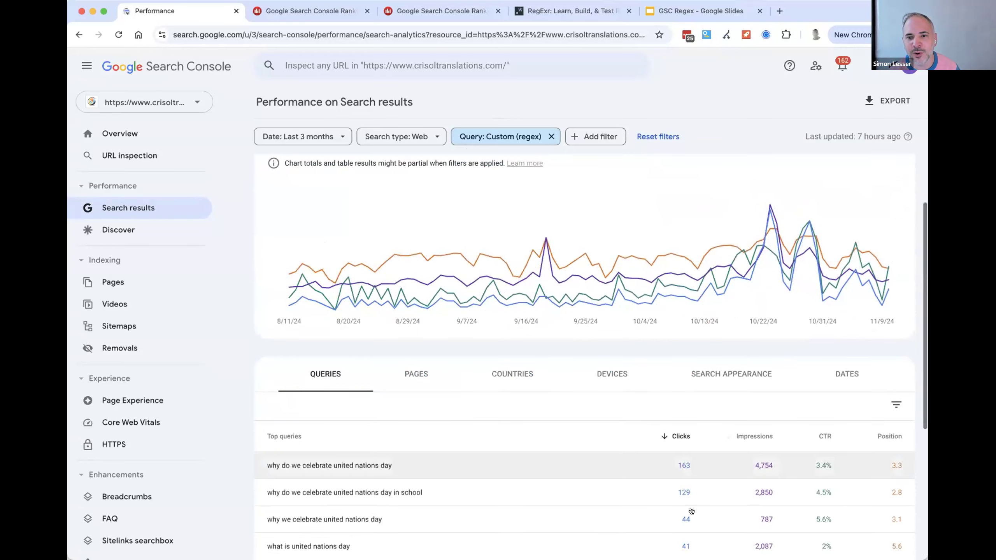
{"action": "scroll", "coordinate": [683, 495], "scroll_direction": "up", "scroll_amount": 3}
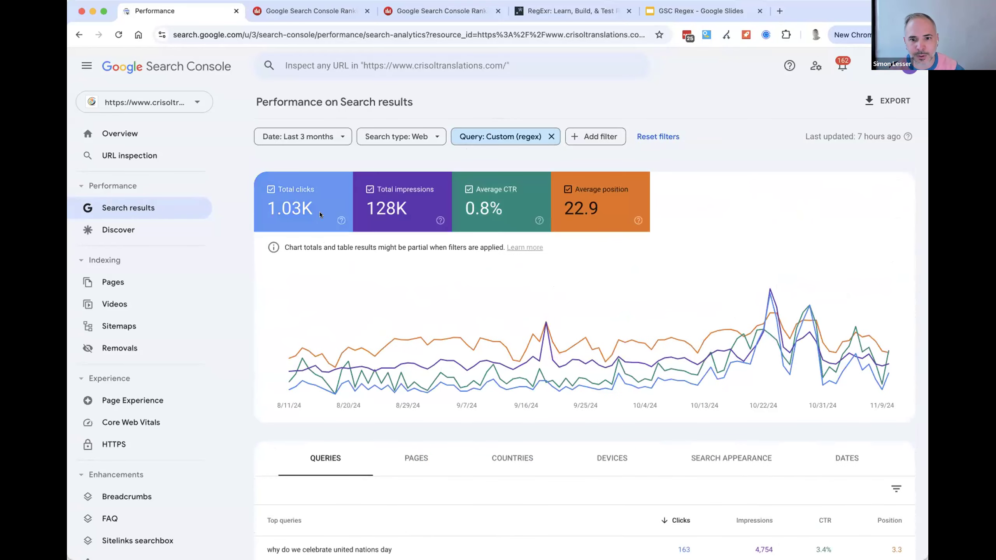
{"action": "scroll", "coordinate": [705, 386], "scroll_direction": "down", "scroll_amount": 4}
{"action": "scroll", "coordinate": [690, 483], "scroll_direction": "up", "scroll_amount": 5}
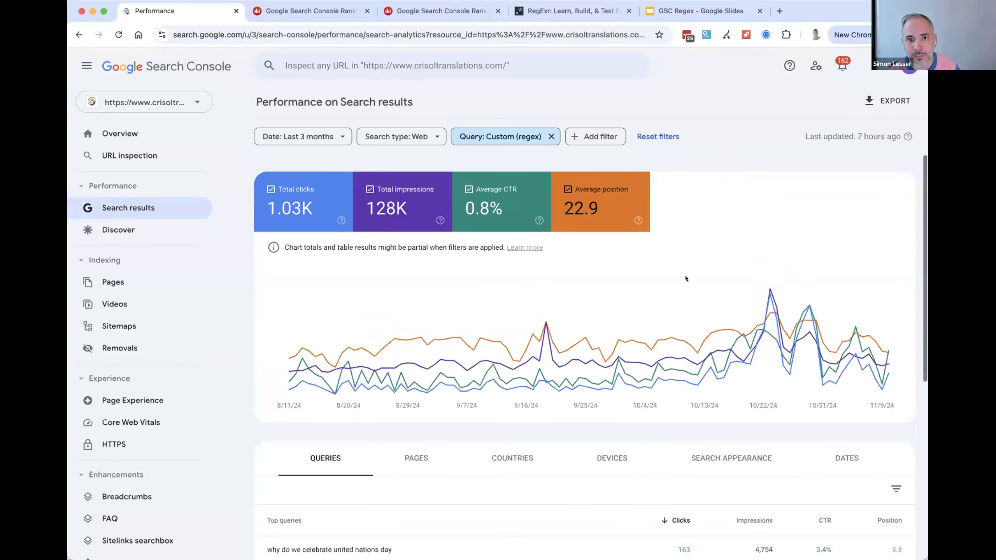
- Open the help article on partial totals and read why chart totals can be higher than table totals
{"action": "left_click", "coordinate": [529, 247]}
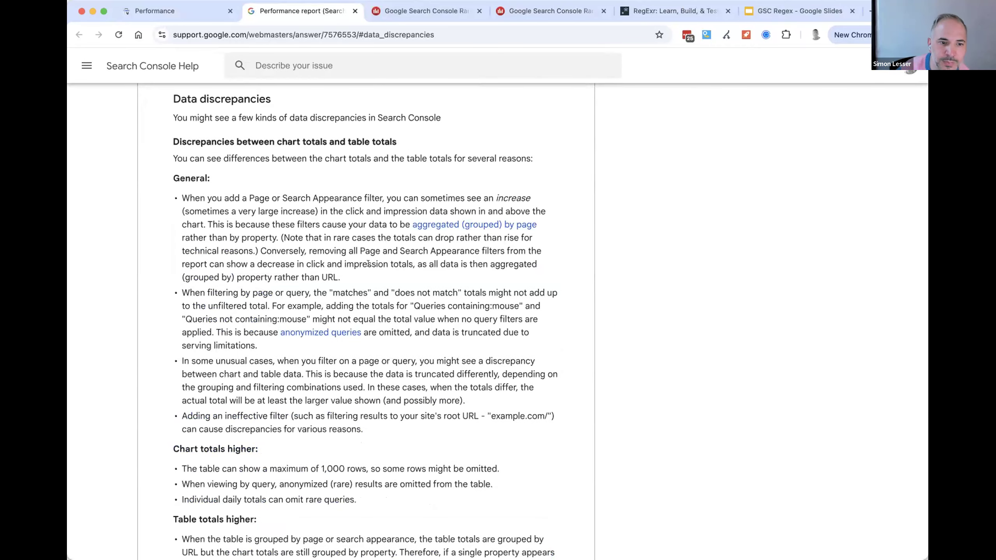
{"action": "scroll", "coordinate": [228, 408], "scroll_direction": "down", "scroll_amount": 2}
{"action": "left_click_drag", "start_coordinate": [186, 404], "coordinate": [310, 404]}
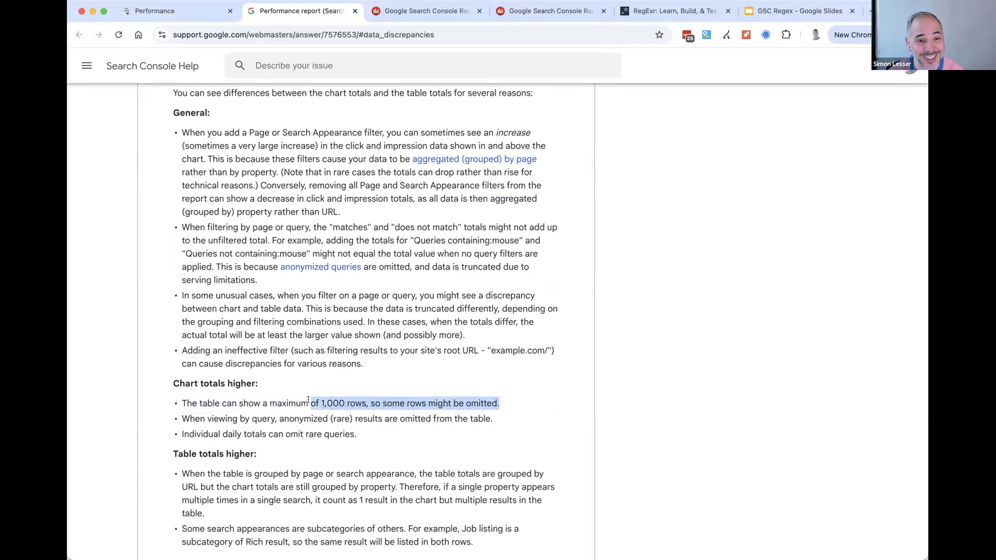
{"action": "scroll", "coordinate": [354, 231], "scroll_direction": "down", "scroll_amount": 6}
{"action": "left_click", "coordinate": [191, 220]}
{"action": "left_click_drag", "start_coordinate": [194, 215], "coordinate": [591, 234]}
{"action": "left_click_drag", "start_coordinate": [504, 209], "coordinate": [330, 213]}
{"action": "left_click_drag", "start_coordinate": [232, 200], "coordinate": [280, 215]}
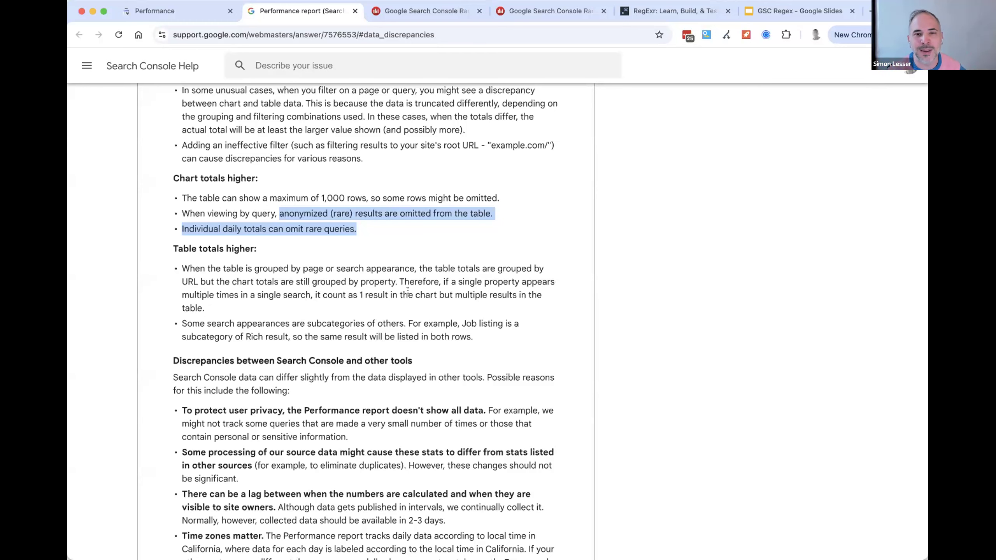
- Return to the regex-filtered performance report and highlight the notice about partial chart totals and table results
{"action": "left_click", "coordinate": [162, 14]}
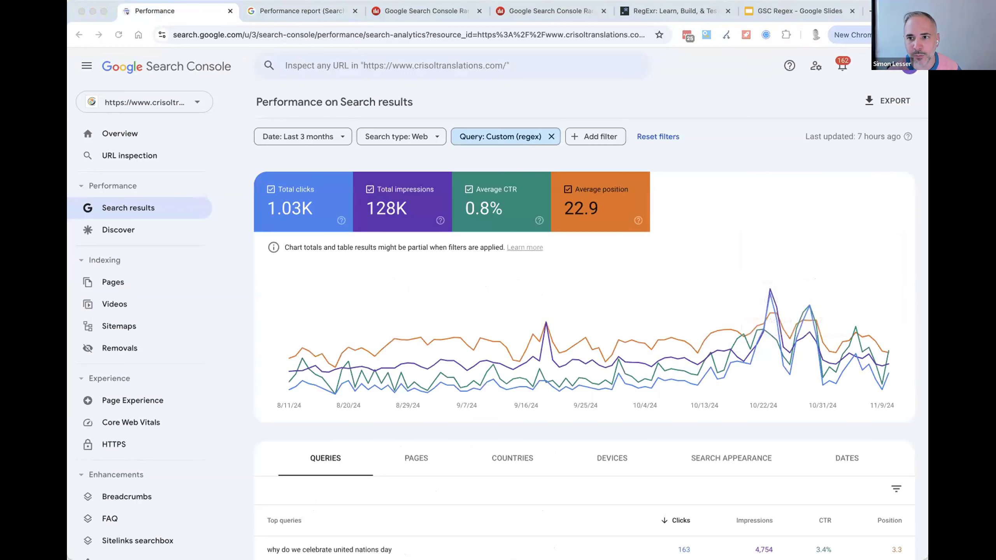
{"action": "left_click", "coordinate": [696, 217]}
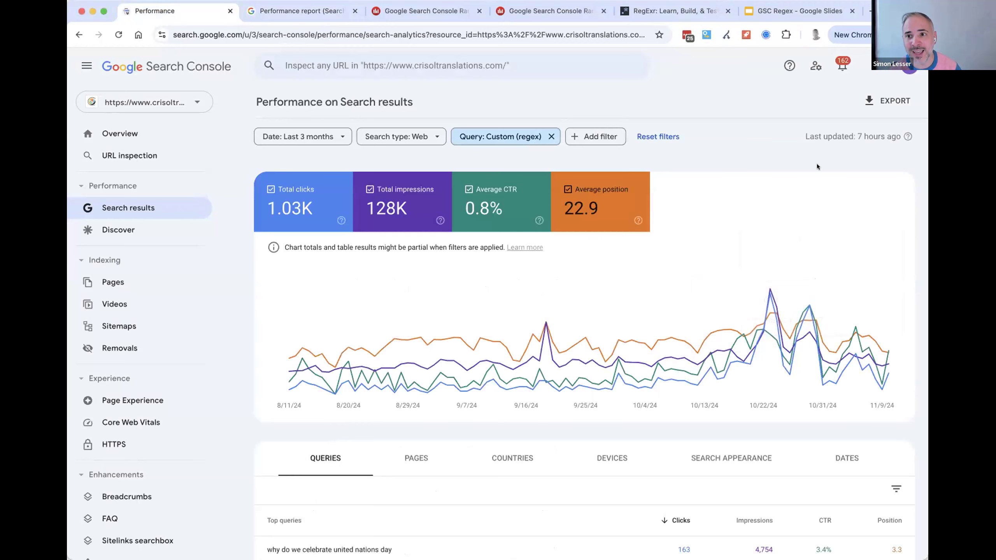
{"action": "left_click", "coordinate": [676, 180]}
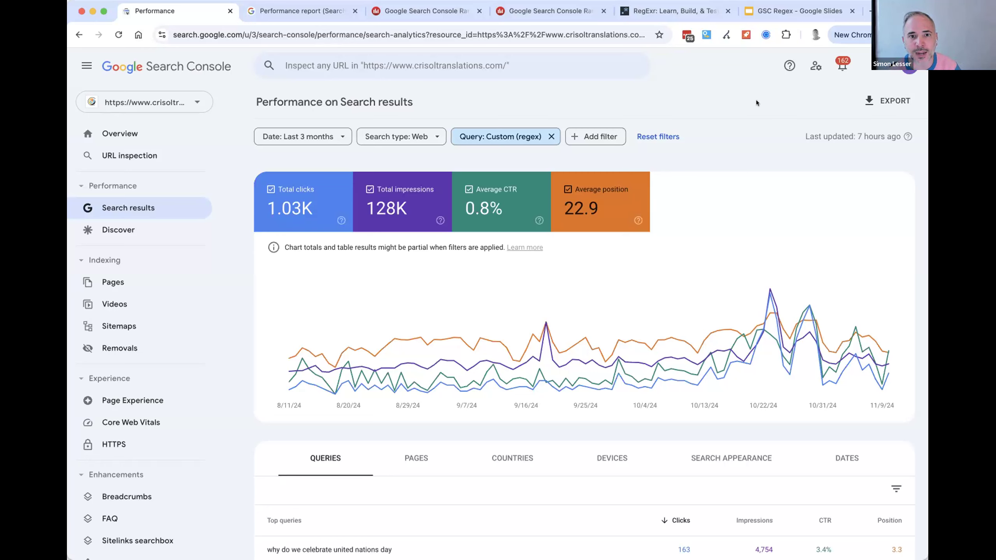
{"action": "left_click_drag", "start_coordinate": [499, 247], "coordinate": [357, 248]}
{"action": "left_click", "coordinate": [536, 158]}
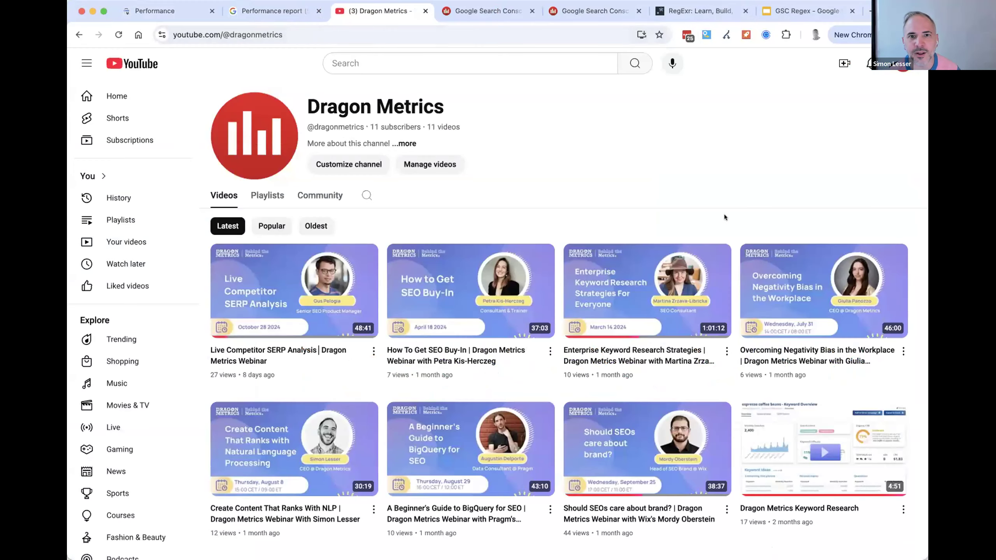
- Look over the webinar videos on the Dragon Metrics YouTube channel, including the BigQuery for SEO one, and close the channel page
{"action": "scroll", "coordinate": [723, 235], "scroll_direction": "down", "scroll_amount": 3}
{"action": "scroll", "coordinate": [781, 235], "scroll_direction": "up", "scroll_amount": 1}
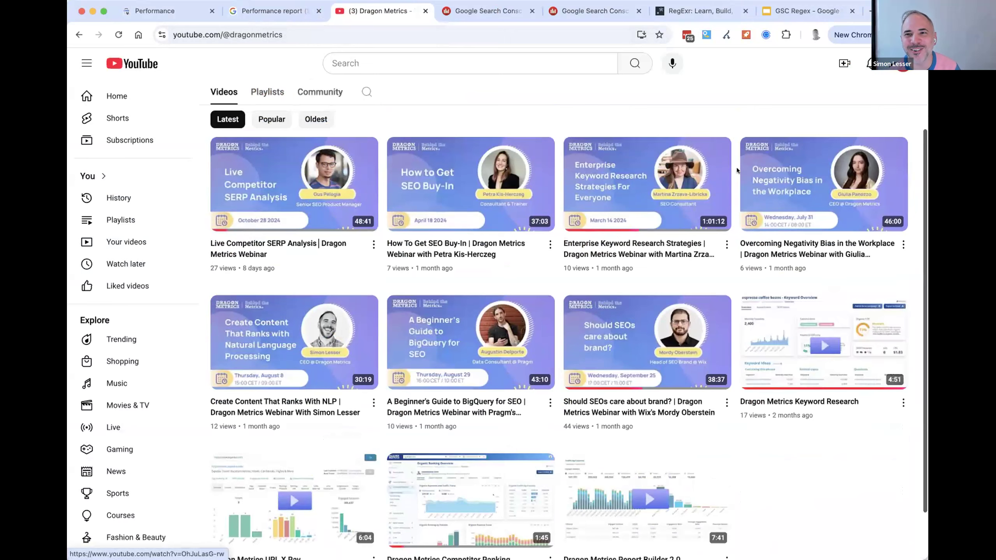
{"action": "scroll", "coordinate": [766, 153], "scroll_direction": "up", "scroll_amount": 3}
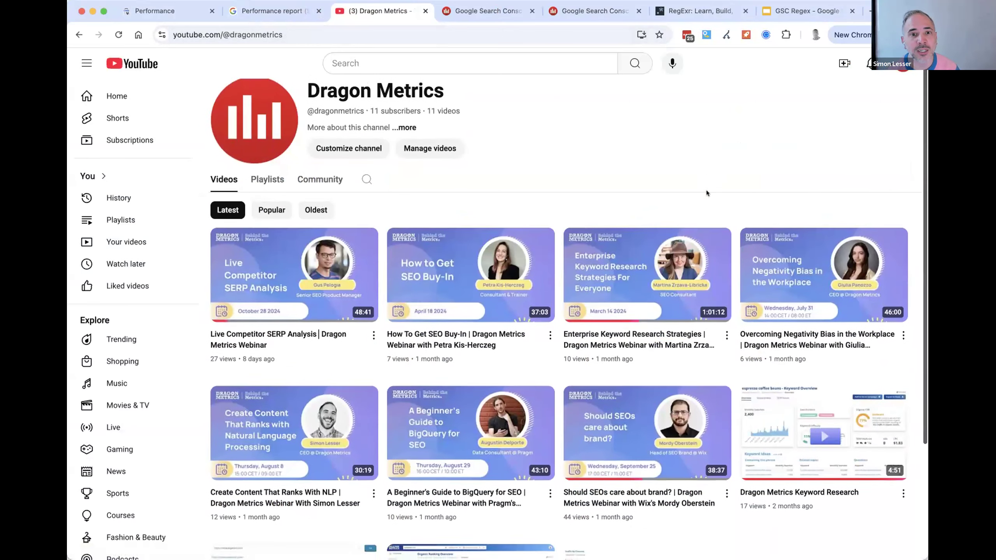
{"action": "scroll", "coordinate": [706, 190], "scroll_direction": "down", "scroll_amount": 2}
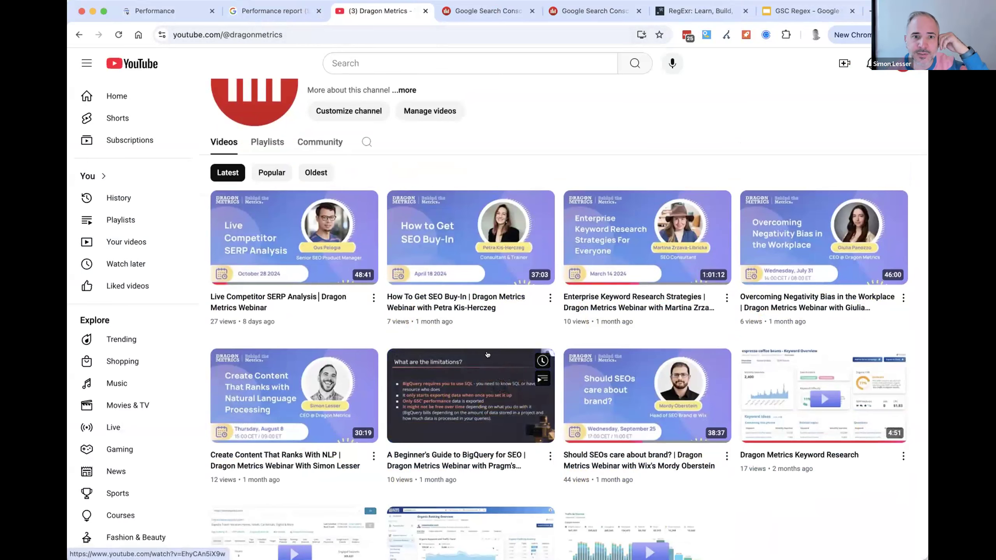
{"action": "scroll", "coordinate": [661, 156], "scroll_direction": "down", "scroll_amount": 2}
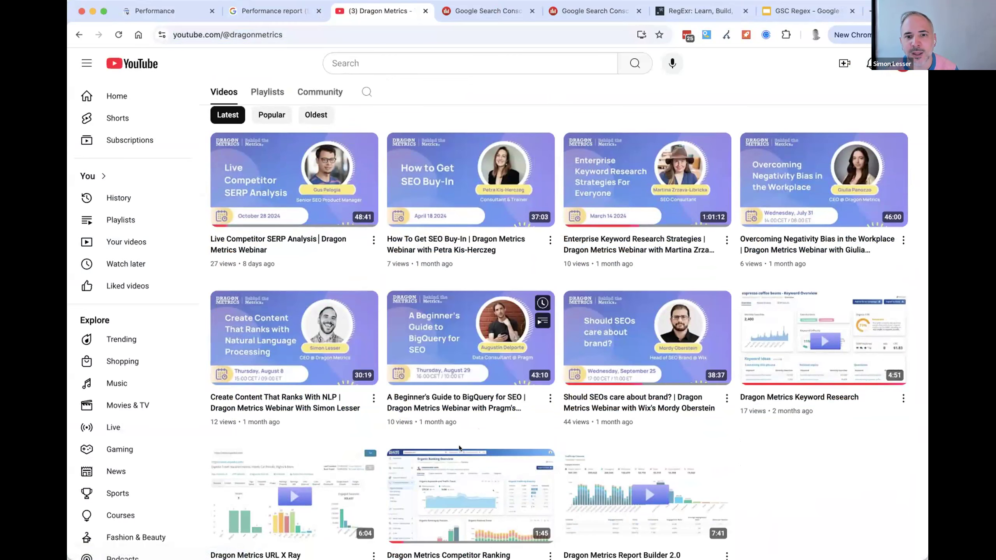
{"action": "mouse_move", "coordinate": [486, 354]}
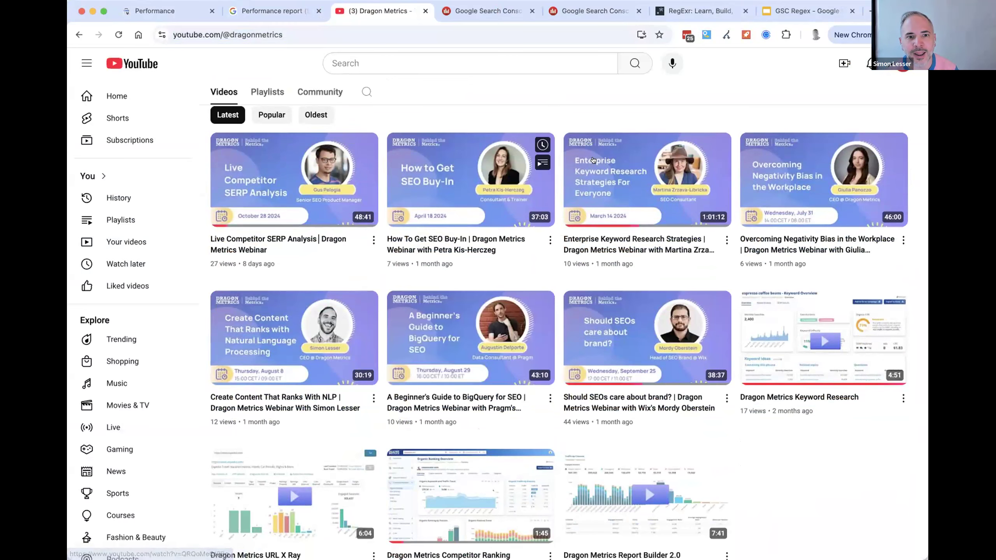
{"action": "scroll", "coordinate": [608, 211], "scroll_direction": "up", "scroll_amount": 4}
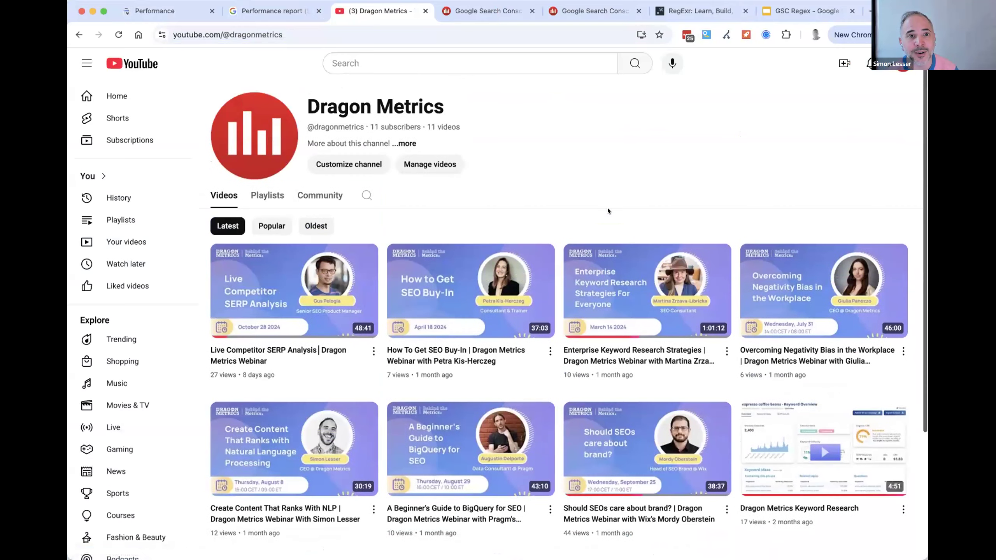
{"action": "left_click", "coordinate": [426, 11]}
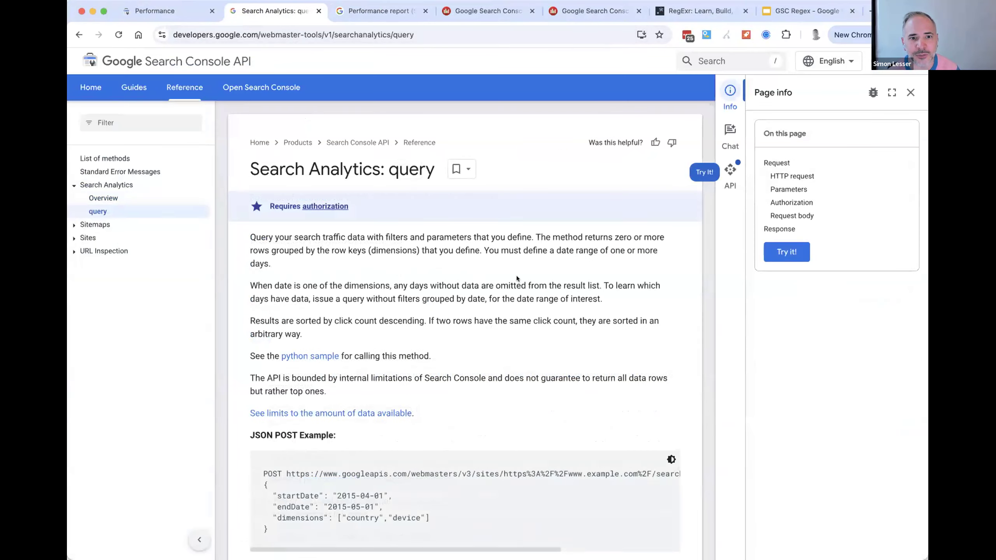
- Read the Search Analytics query API reference and highlight the maximum length given for dimensionFilterGroups[].filters[]
{"action": "scroll", "coordinate": [517, 276], "scroll_direction": "down", "scroll_amount": 15}
{"action": "scroll", "coordinate": [528, 361], "scroll_direction": "down", "scroll_amount": 12}
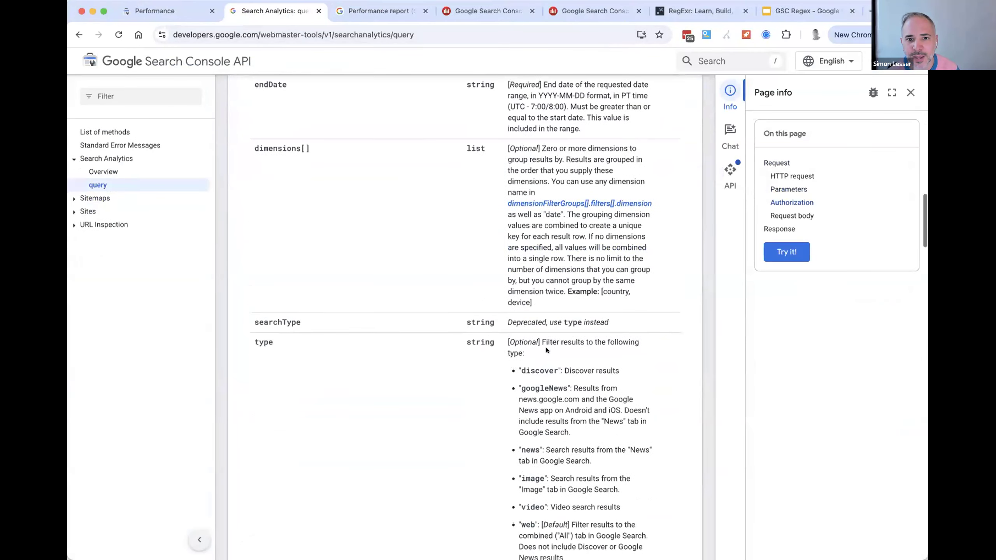
{"action": "scroll", "coordinate": [587, 427], "scroll_direction": "down", "scroll_amount": 6}
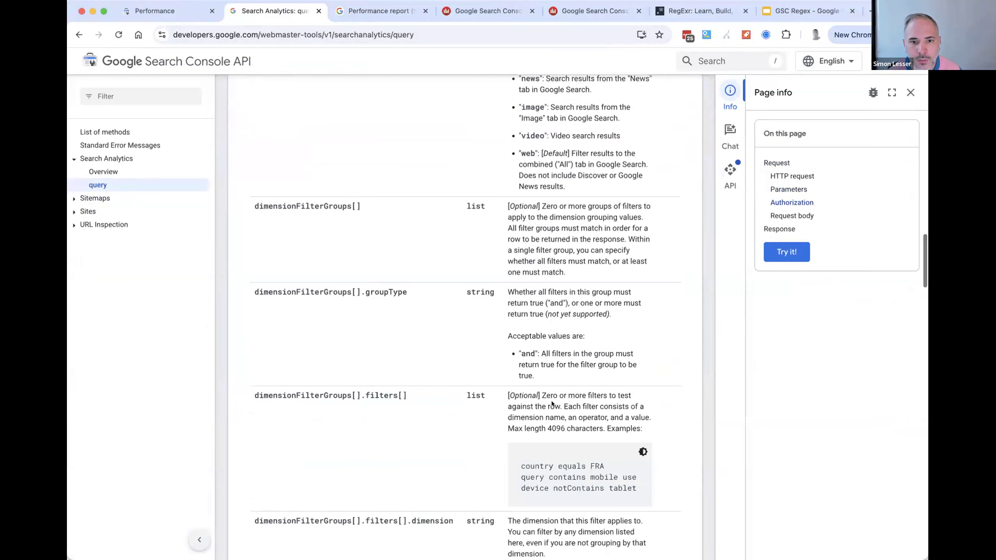
{"action": "key", "text": "super+f"}
{"action": "key", "text": "Escape"}
{"action": "left_click_drag", "start_coordinate": [601, 428], "coordinate": [508, 422]}
{"action": "scroll", "coordinate": [501, 363], "scroll_direction": "down", "scroll_amount": 12}
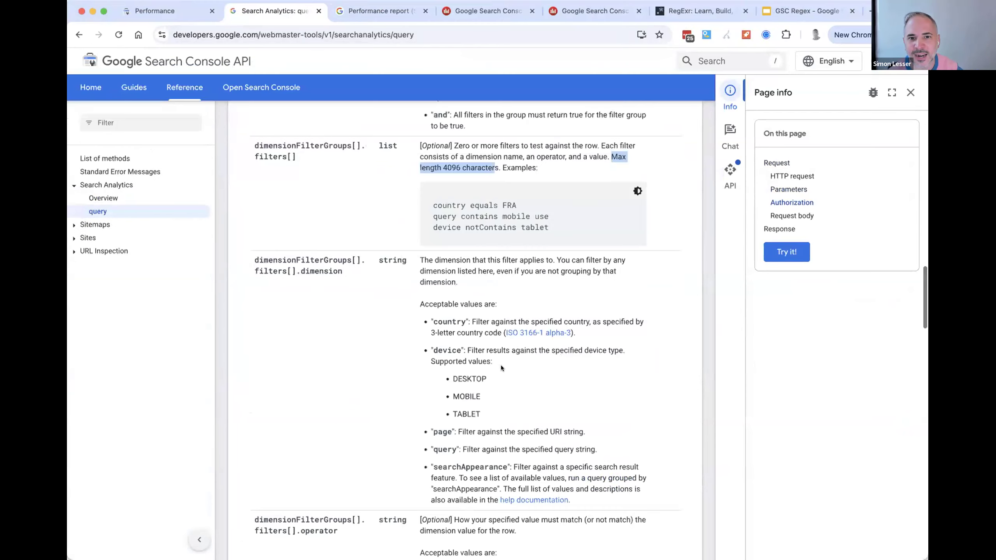
{"action": "scroll", "coordinate": [563, 372], "scroll_direction": "up", "scroll_amount": 10}
{"action": "scroll", "coordinate": [563, 372], "scroll_direction": "up", "scroll_amount": 2}
{"action": "left_click", "coordinate": [485, 412]}
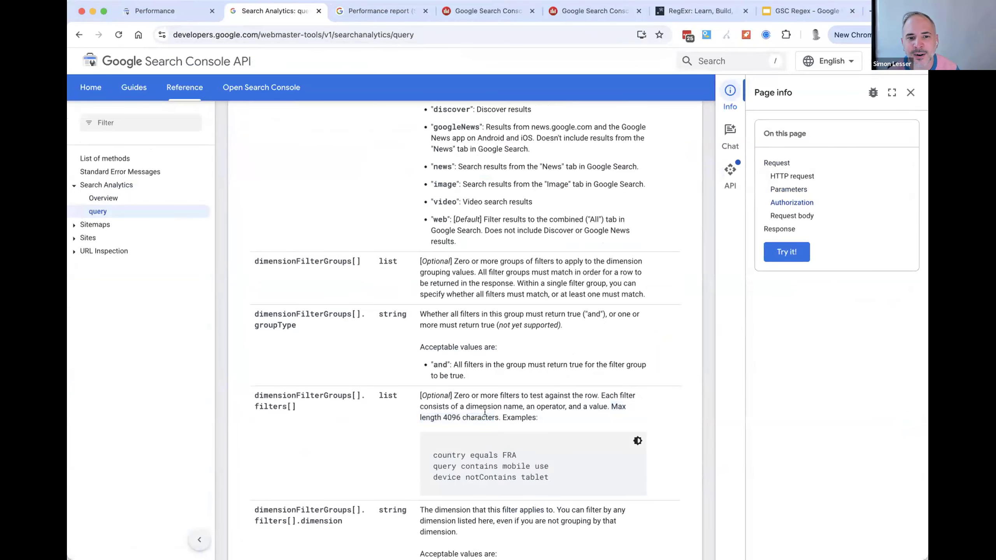
{"action": "left_click_drag", "start_coordinate": [495, 415], "coordinate": [443, 407]}
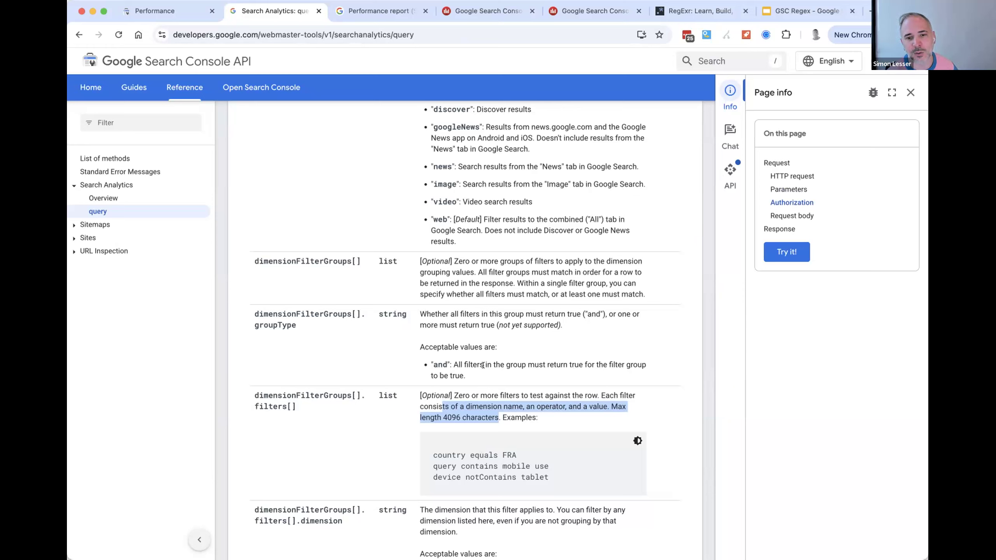
- Highlight the number in the character limit for dimensionFilterGroups[].filters[] and review the surrounding request body properties
{"action": "left_click", "coordinate": [442, 402]}
{"action": "double_click", "coordinate": [451, 417]}
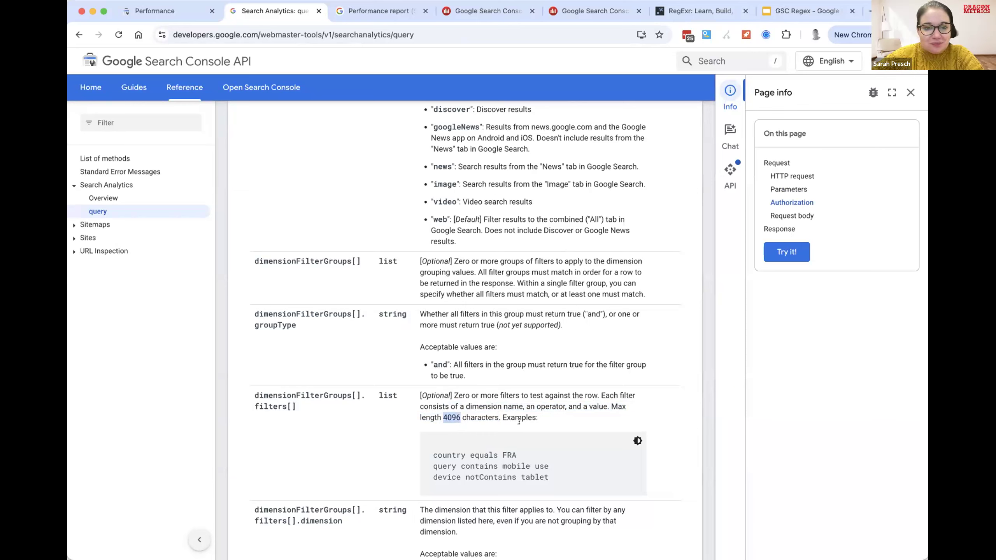
{"action": "left_click", "coordinate": [477, 378]}
{"action": "scroll", "coordinate": [521, 416], "scroll_direction": "down", "scroll_amount": 2}
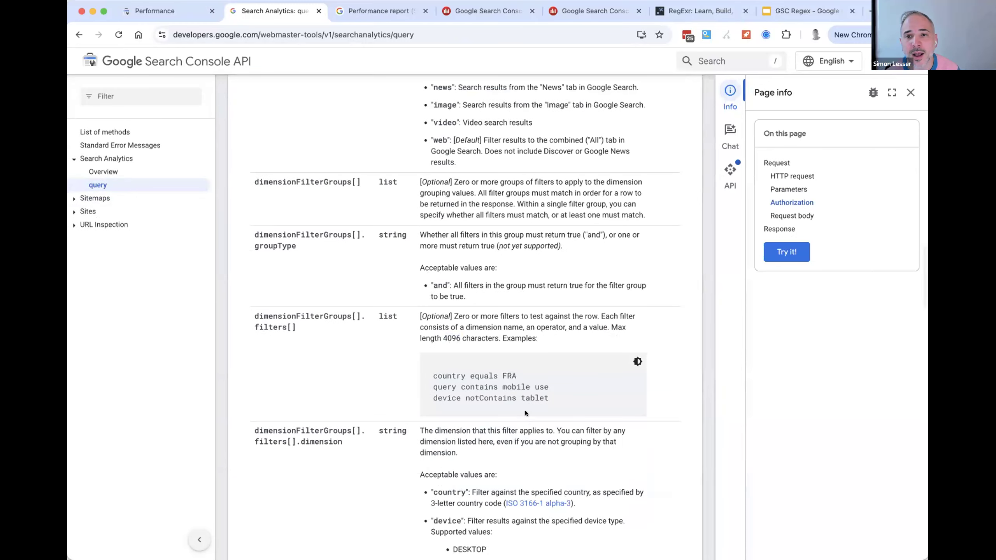
{"action": "scroll", "coordinate": [521, 415], "scroll_direction": "up", "scroll_amount": 8}
{"action": "scroll", "coordinate": [518, 418], "scroll_direction": "down", "scroll_amount": 2}
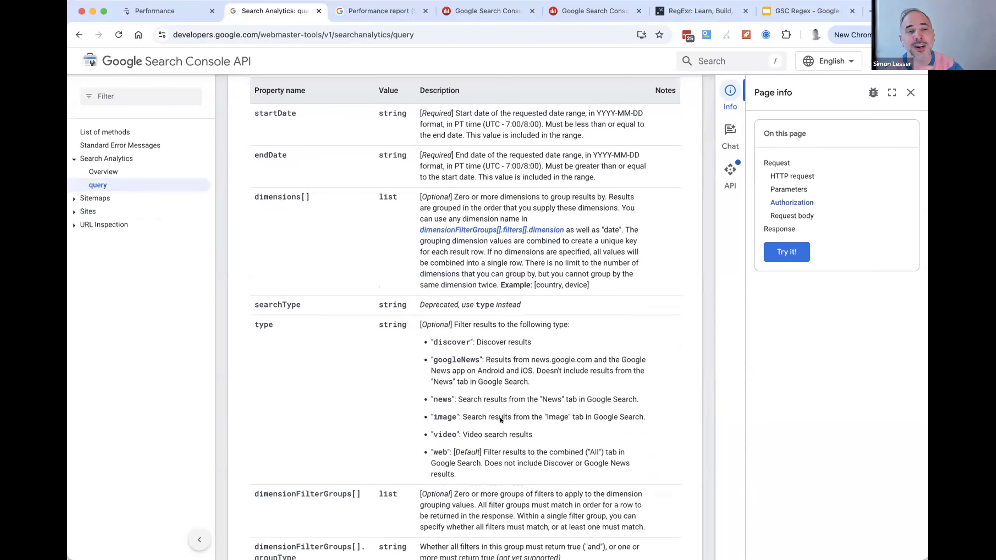
{"action": "scroll", "coordinate": [482, 431], "scroll_direction": "down", "scroll_amount": 4}
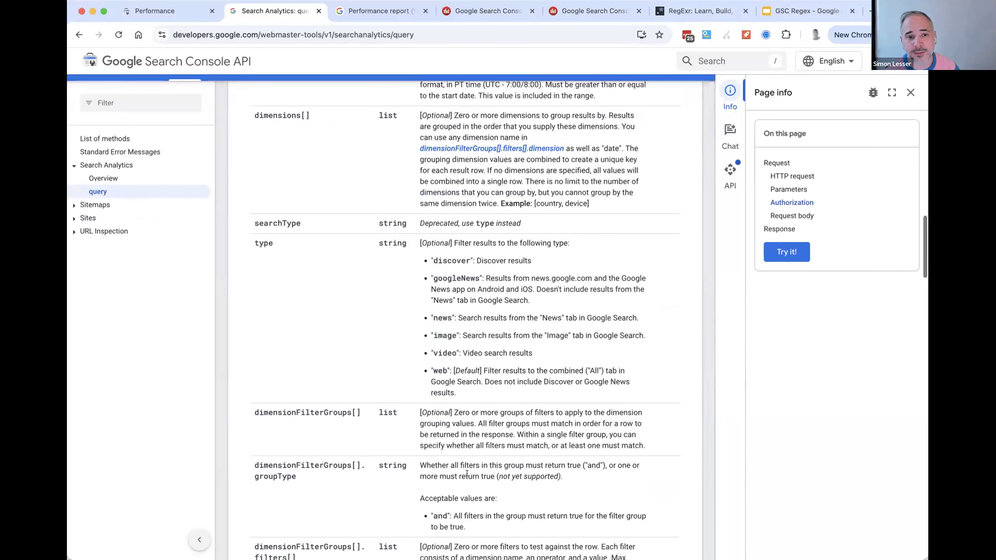
{"action": "scroll", "coordinate": [481, 429], "scroll_direction": "down", "scroll_amount": 3}
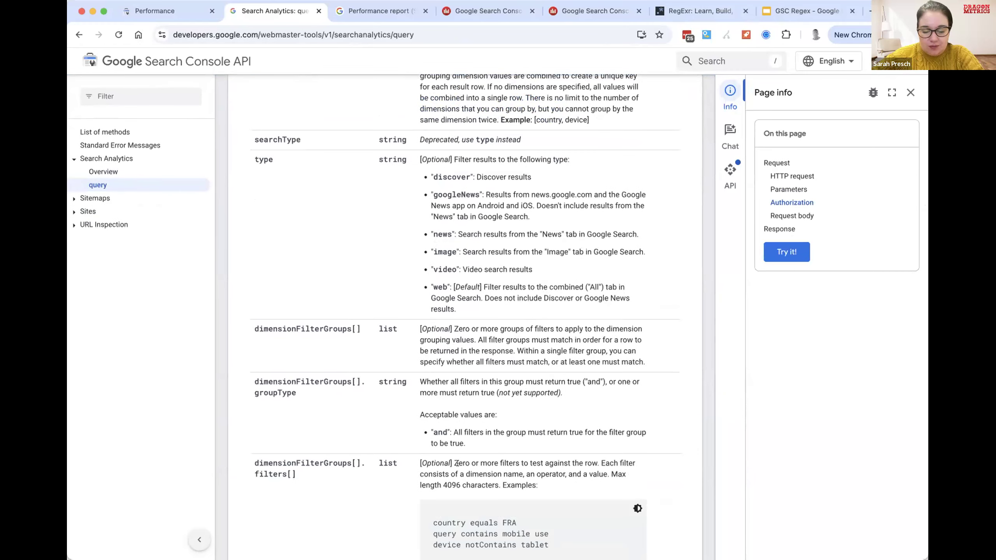
{"action": "scroll", "coordinate": [457, 463], "scroll_direction": "down", "scroll_amount": 6}
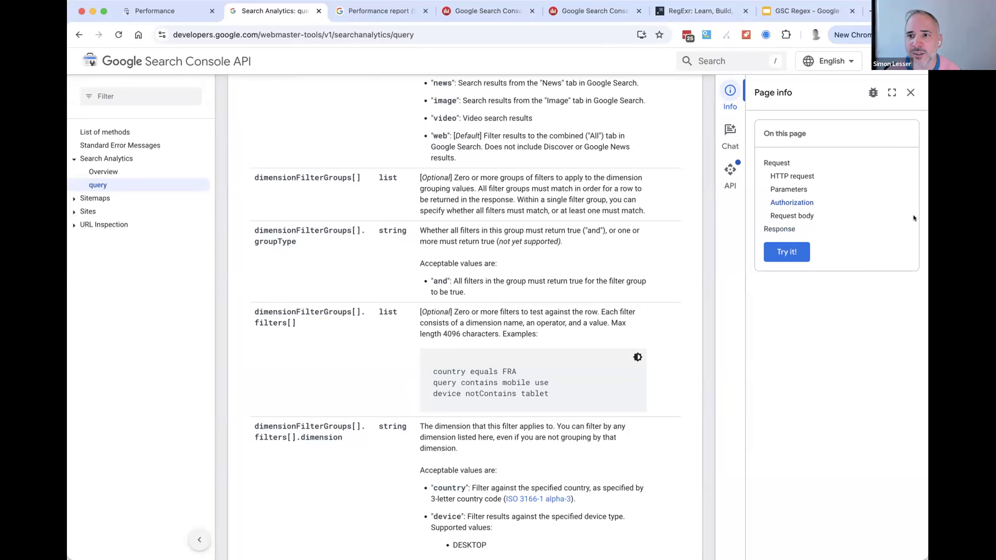
{"action": "left_click", "coordinate": [677, 159]}
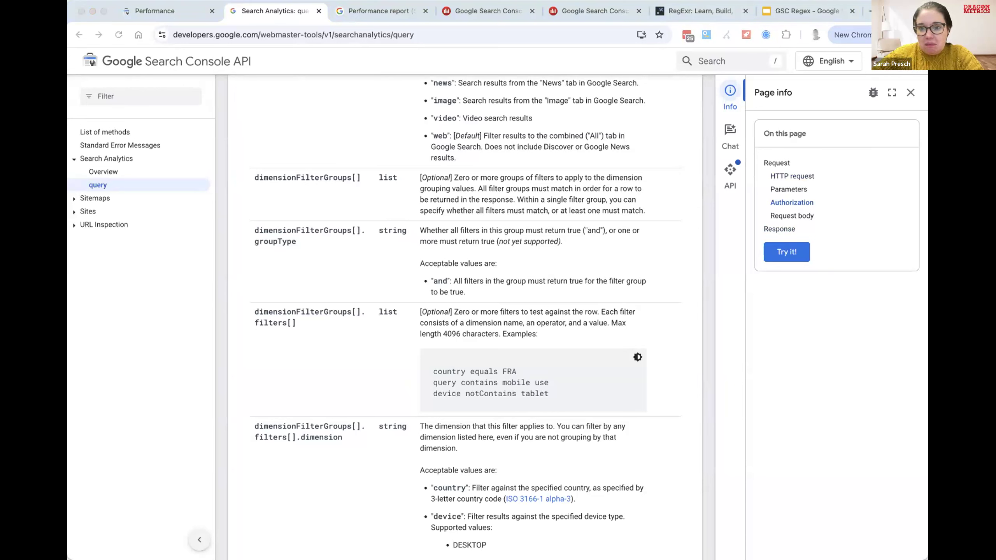
{"action": "left_click", "coordinate": [610, 147]}
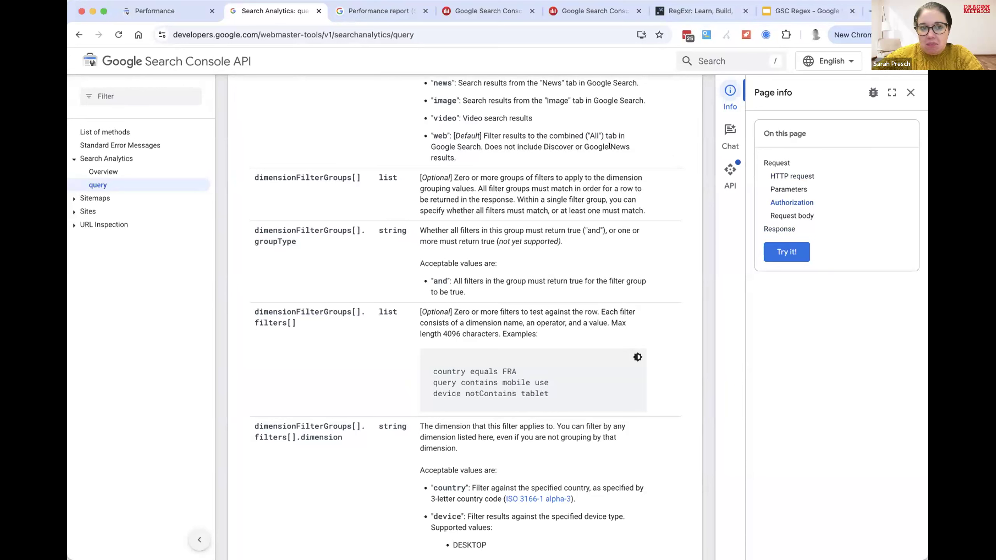
{"action": "left_click", "coordinate": [899, 207]}
{"action": "left_click", "coordinate": [583, 227]}
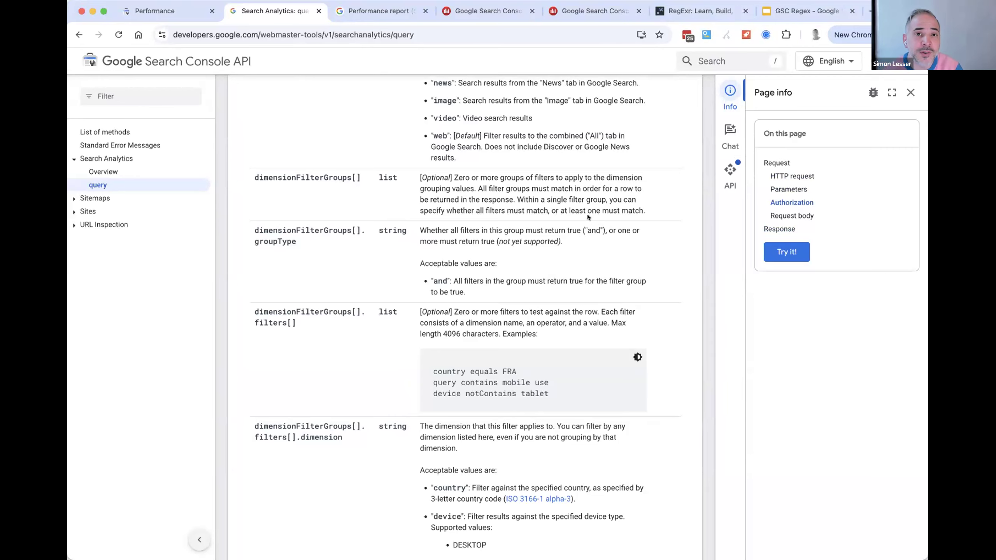
{"action": "key", "text": "super+t"}
{"action": "type", "text": "dragonmetrics.com"}
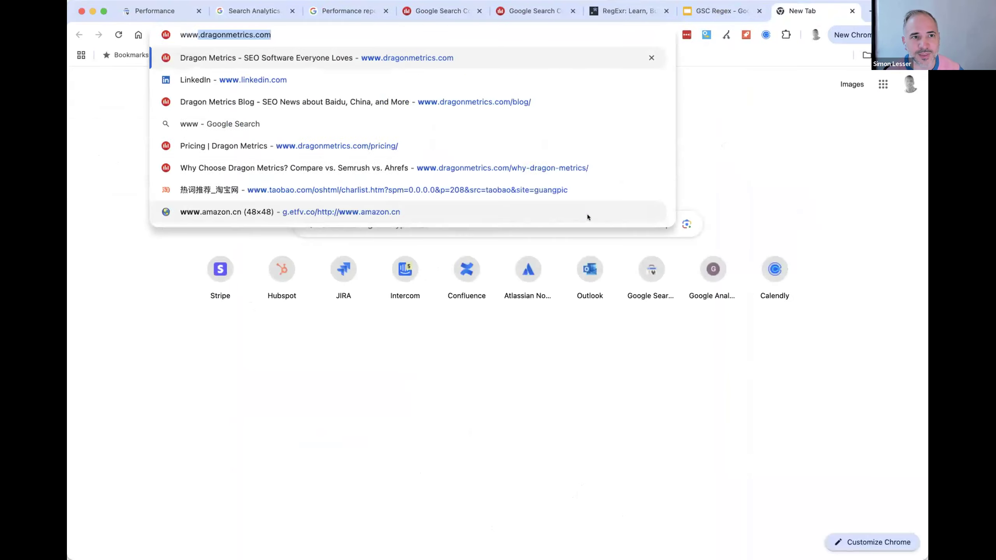
{"action": "key", "text": "Return"}
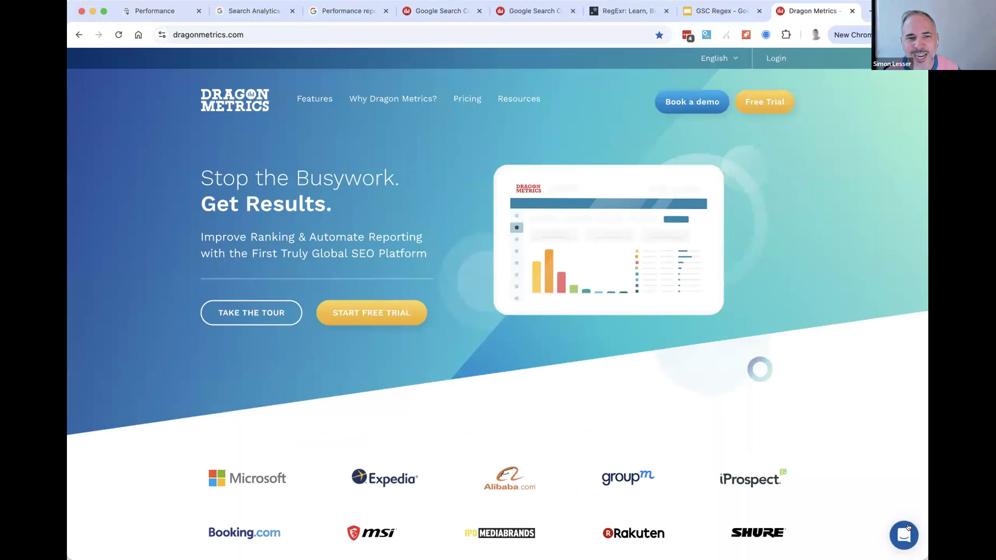